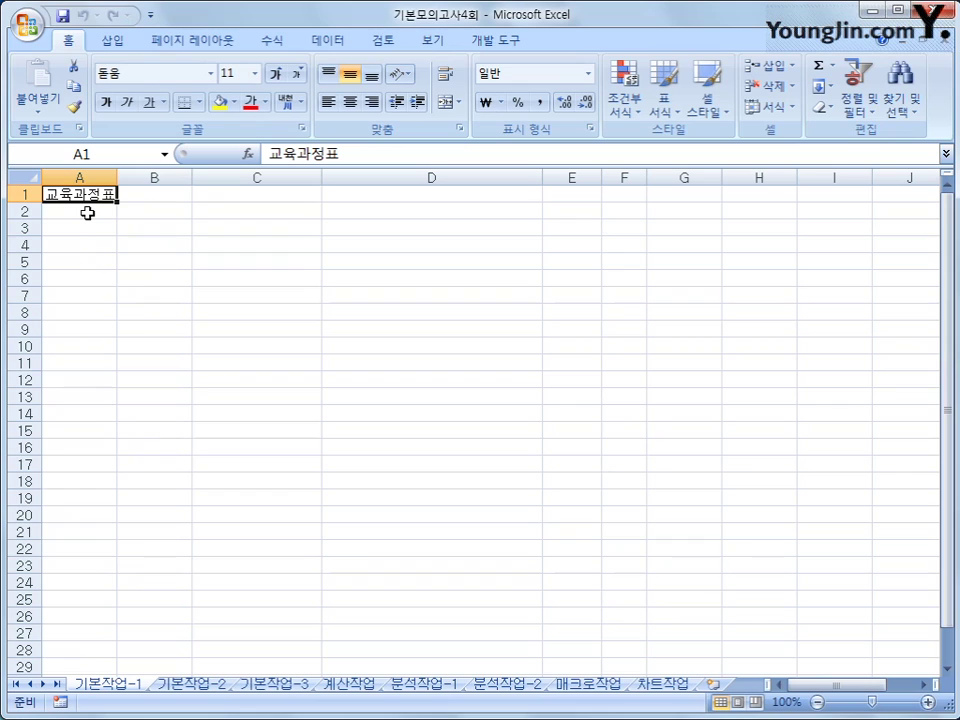
Enter the two-line heading 예상 / 수강생 in cell E3, with a line break between the words.
click(88, 212)
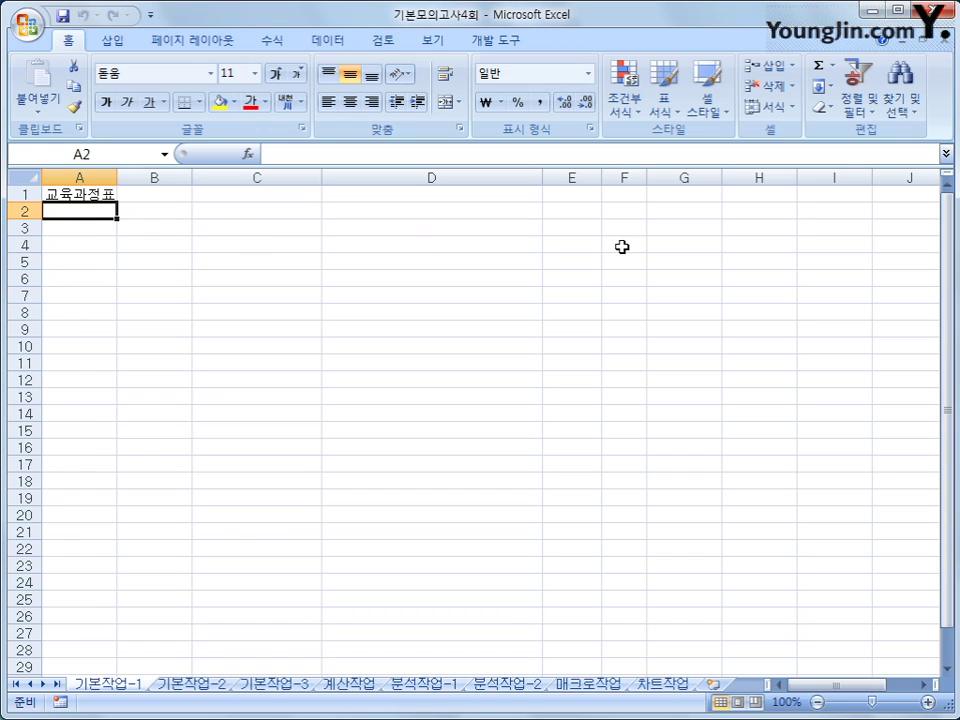
click(582, 232)
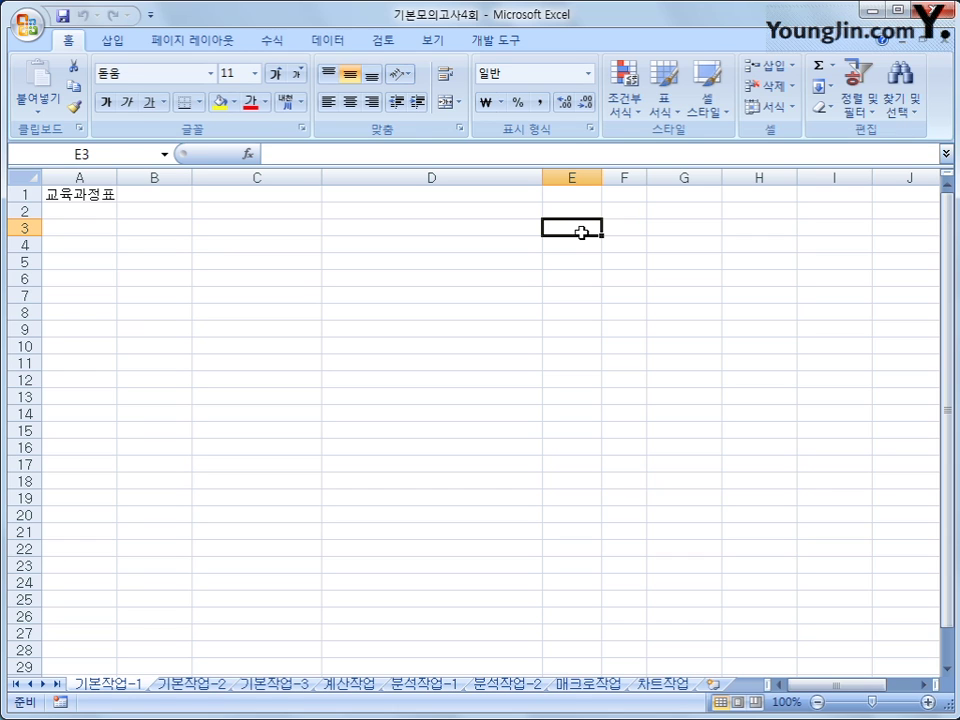
text(d)
key(BackSpace)
key(Hangul)
text(ㅇ)
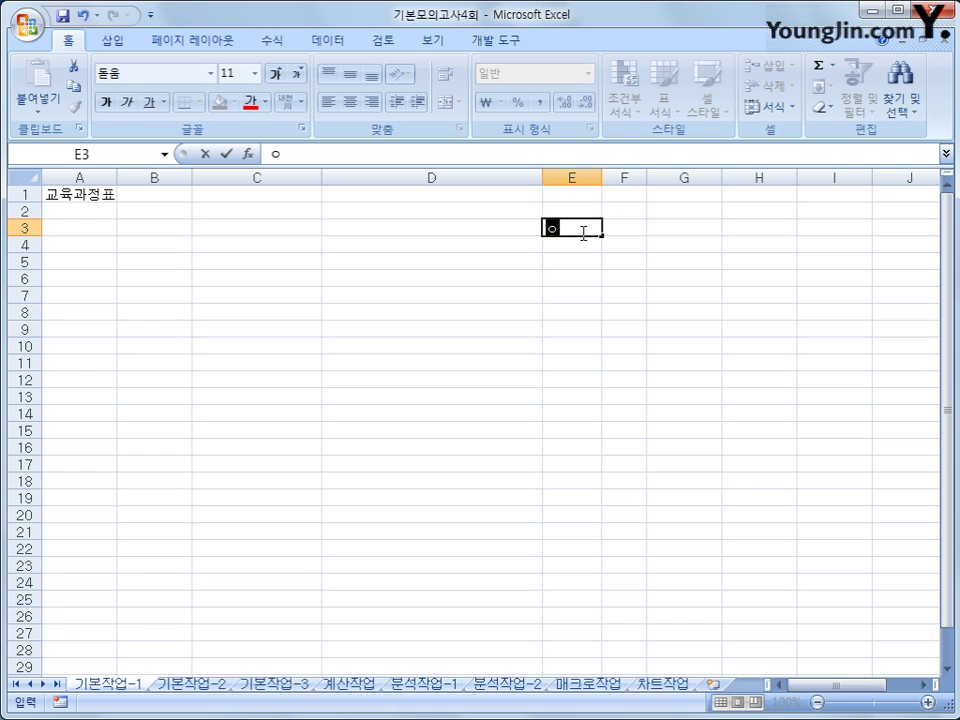
text(ㅖㅅㅏㅇ)
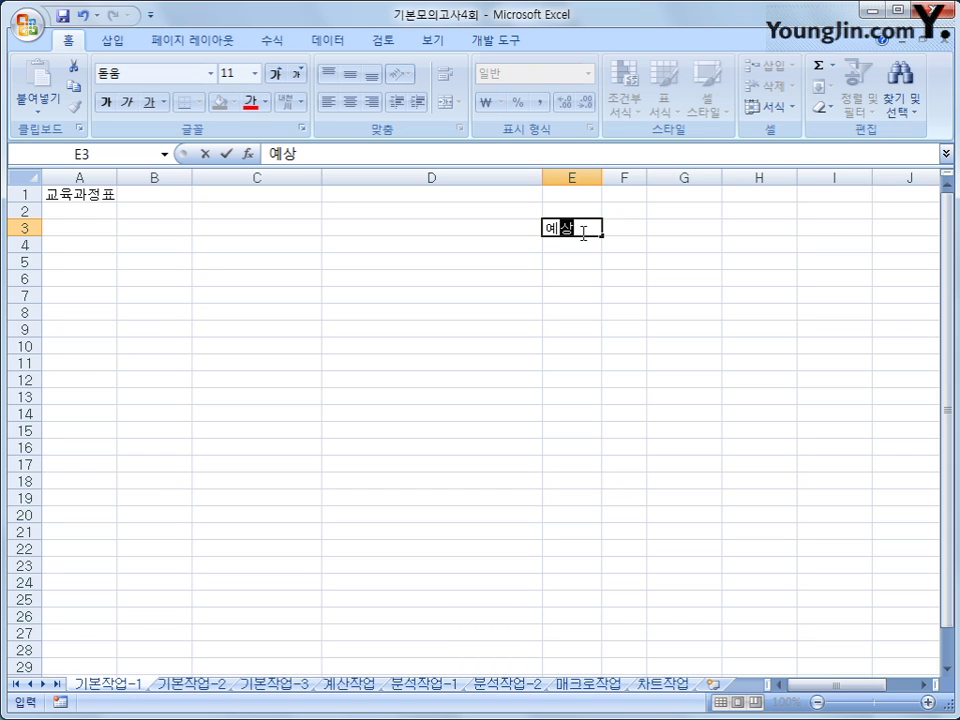
key(alt+Return)
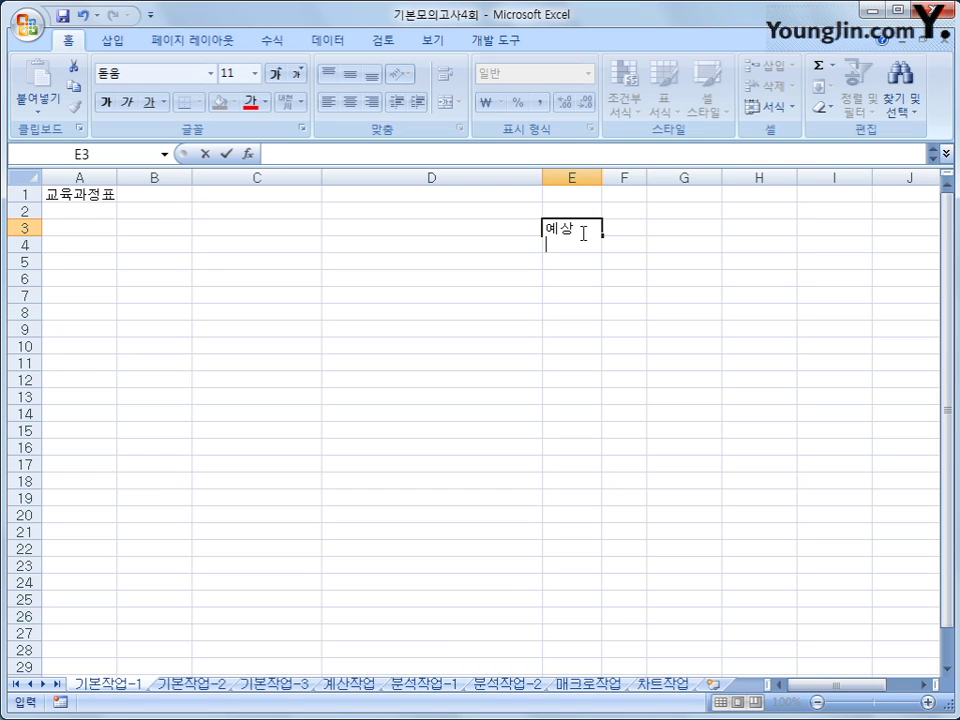
text(ㅅㅜㄱㅏㅇㅅㅐㅇ)
key(Return)
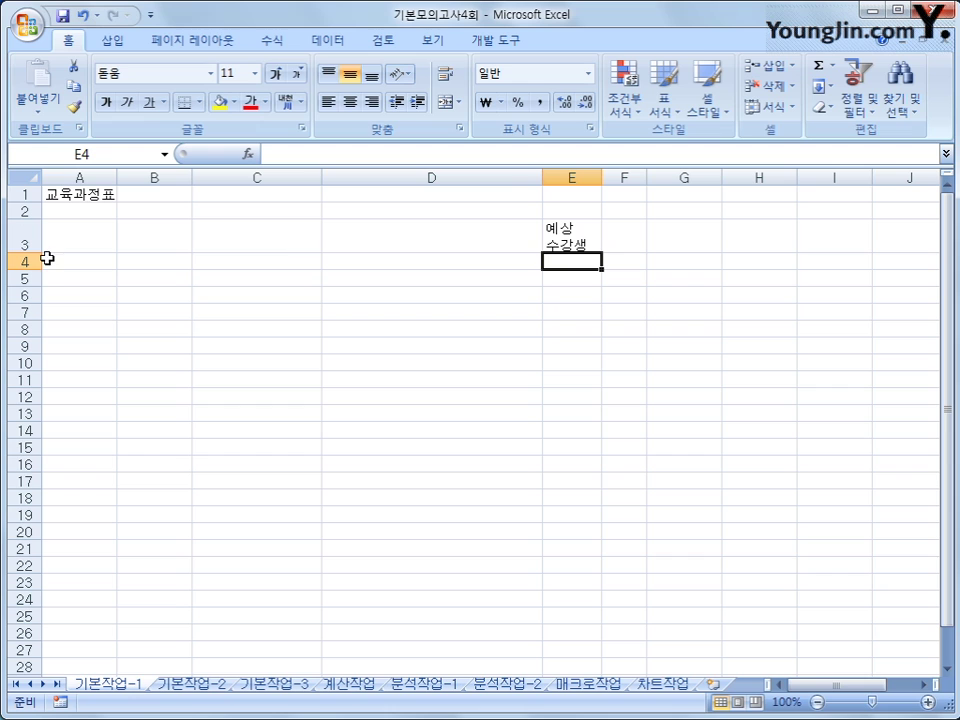
Try entering 09124 in cell B4 as a plain number.
click(170, 266)
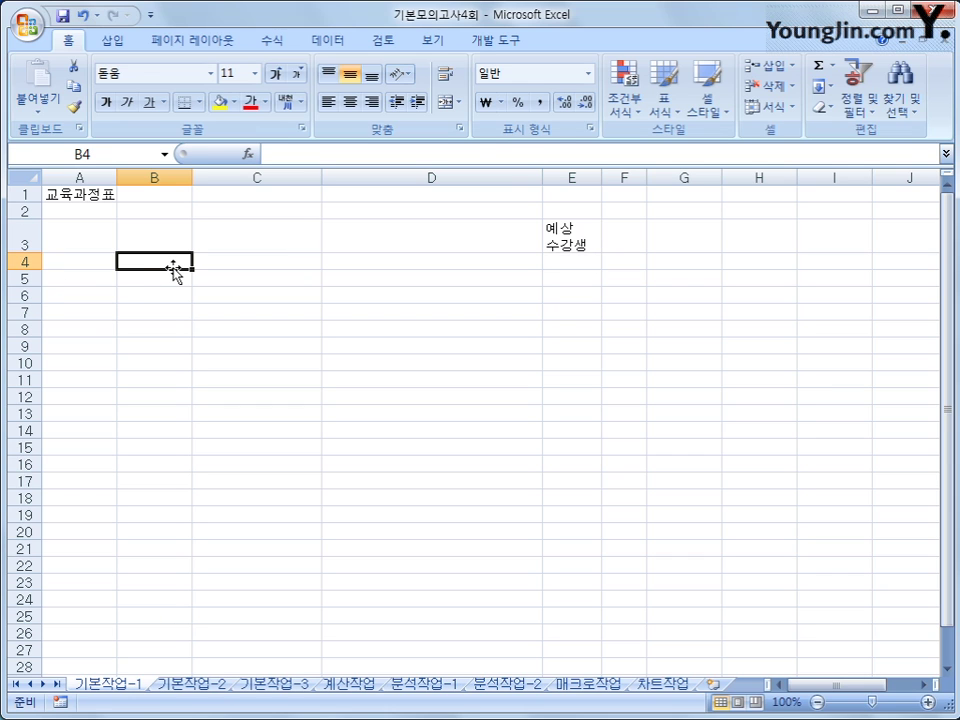
text(09124)
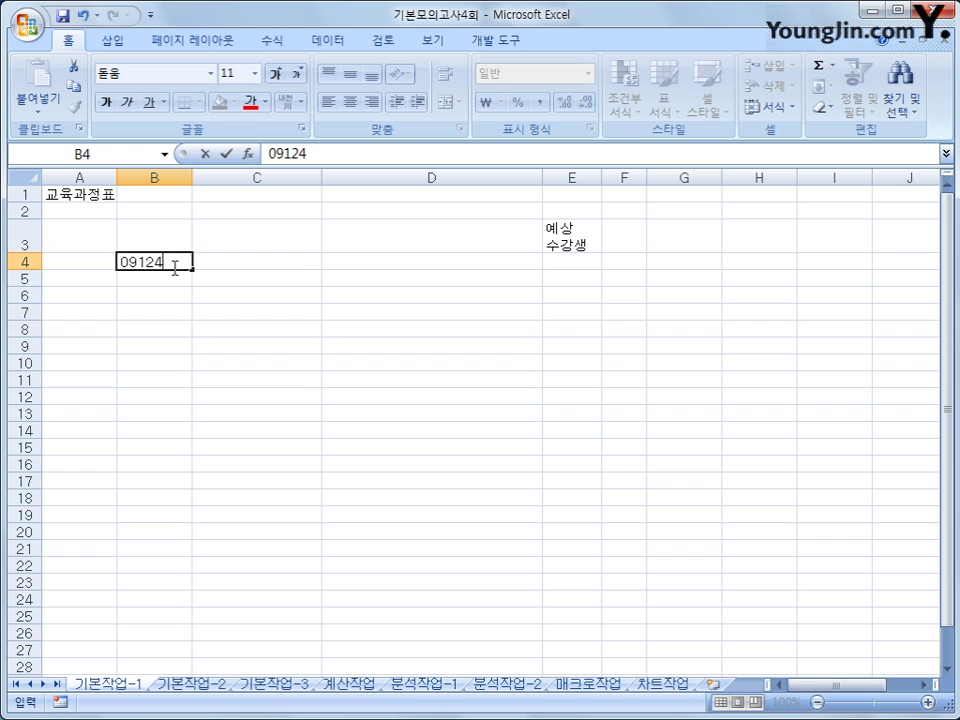
key(Return)
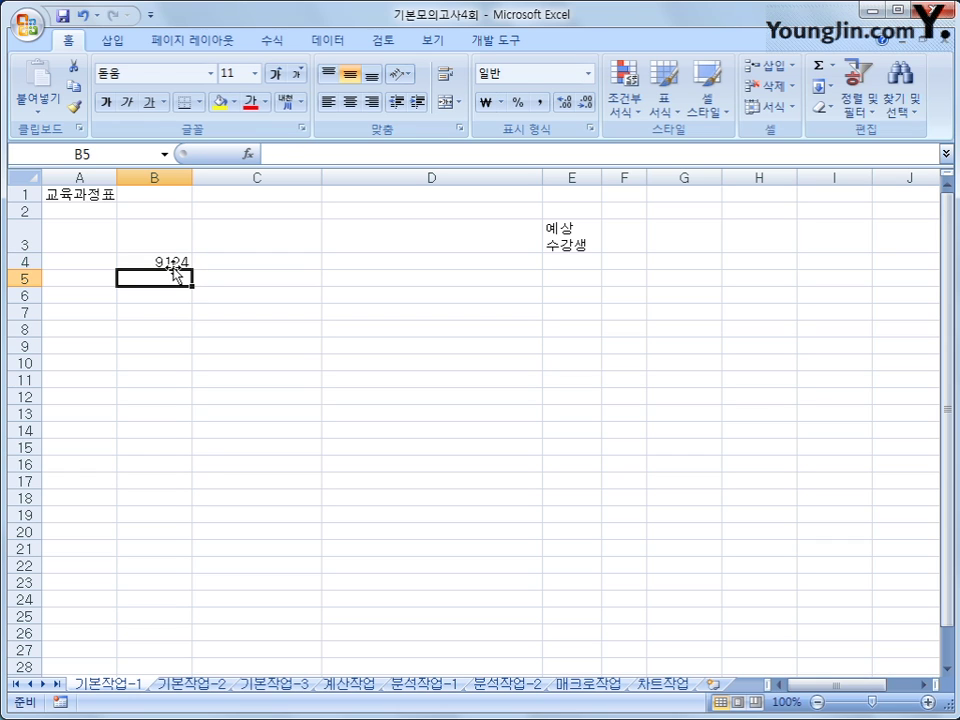
Enter 09124 in cell B4 as text, using a leading apostrophe to keep the zero.
click(174, 262)
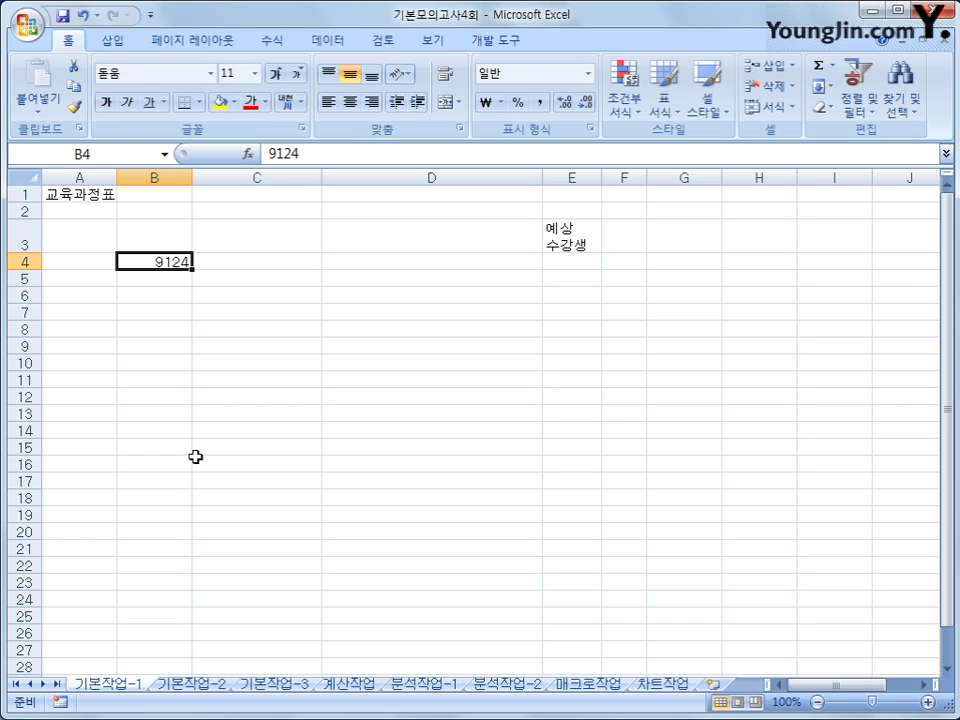
text(')
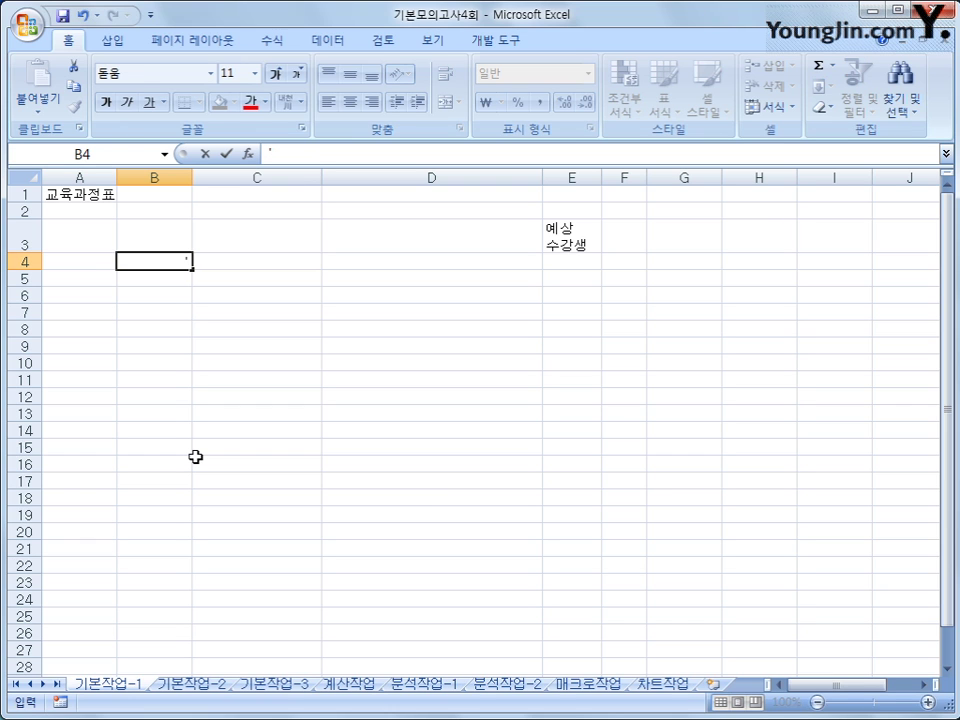
text(09124)
key(Return)
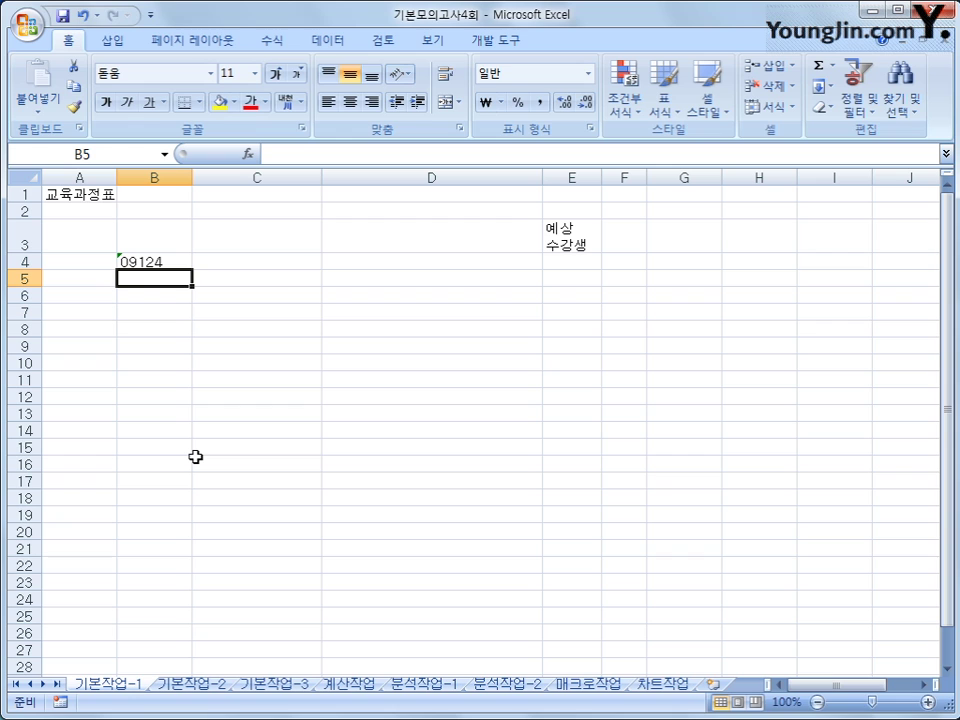
Ignore the number-stored-as-text error flagged on cell B4.
click(130, 260)
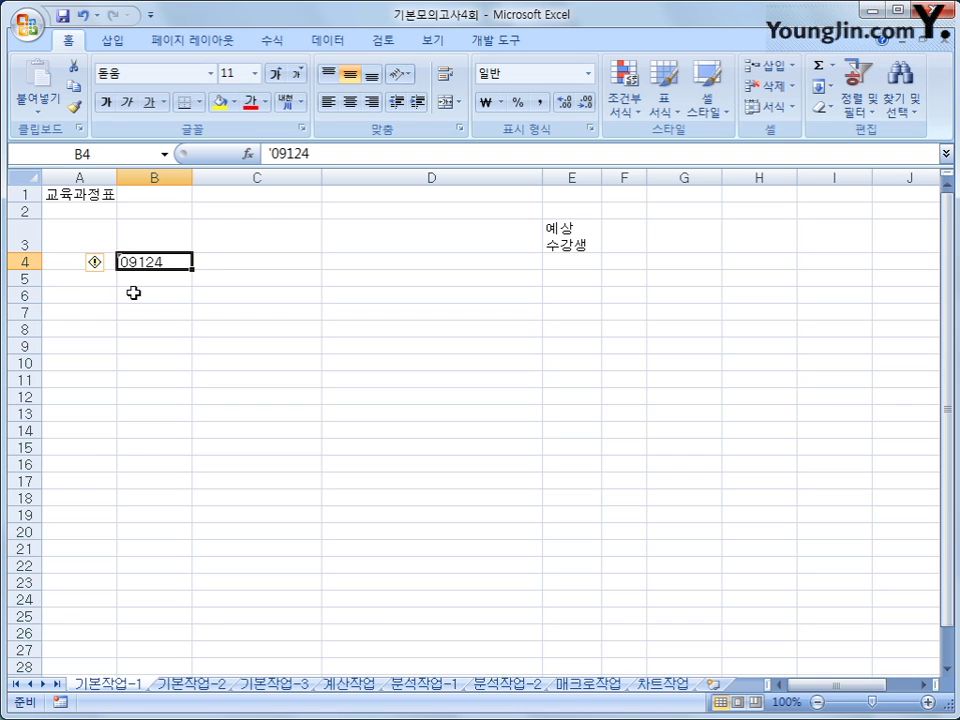
key(Return)
click(146, 261)
mouse_move(109, 272)
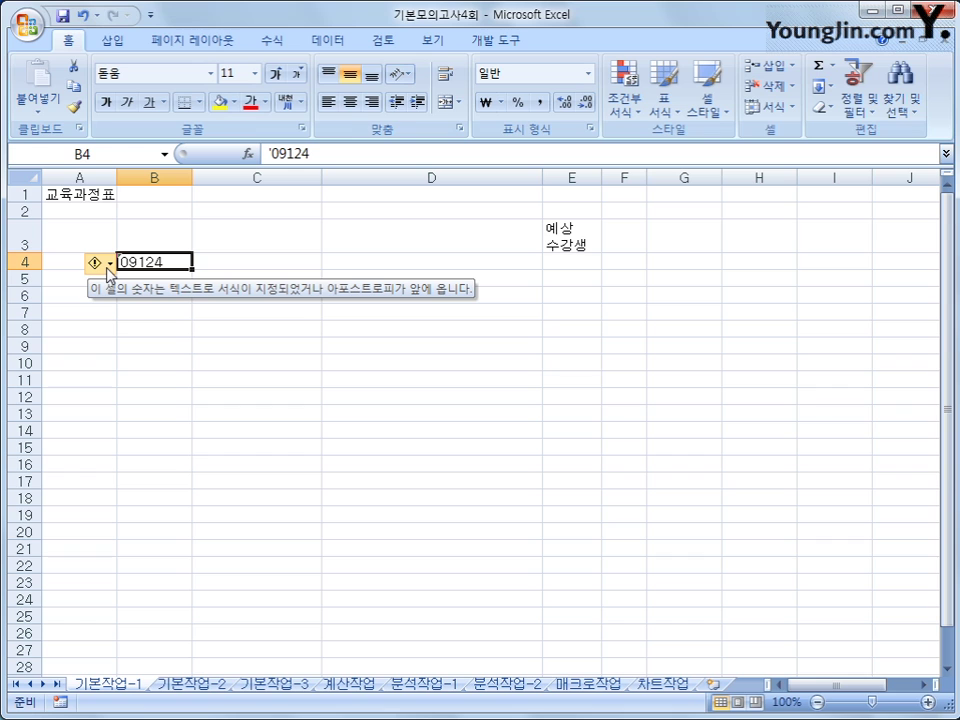
click(111, 270)
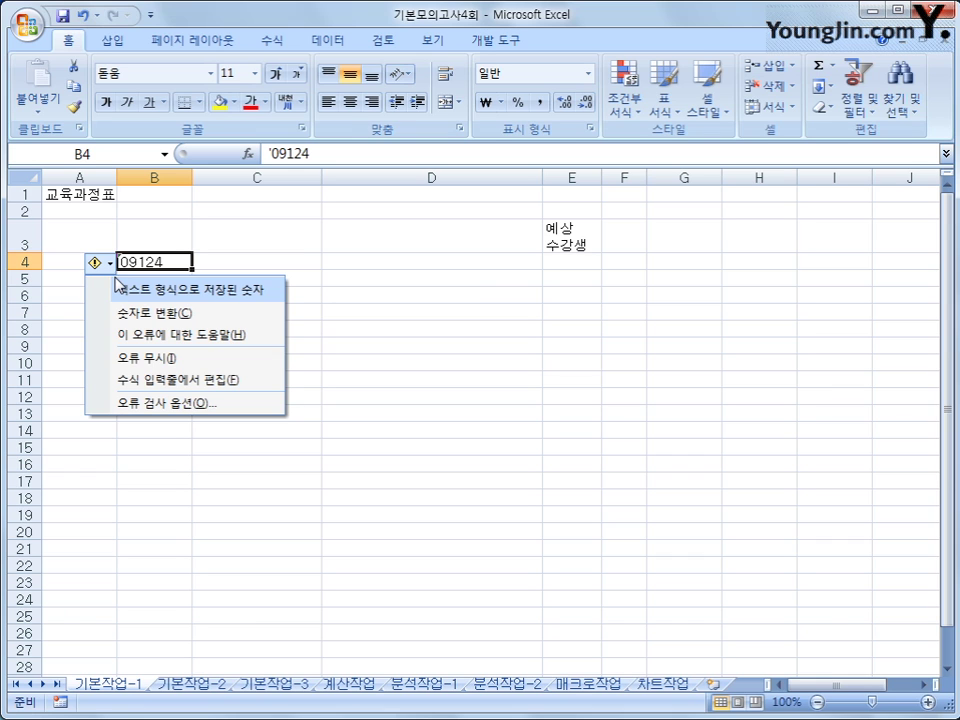
click(138, 359)
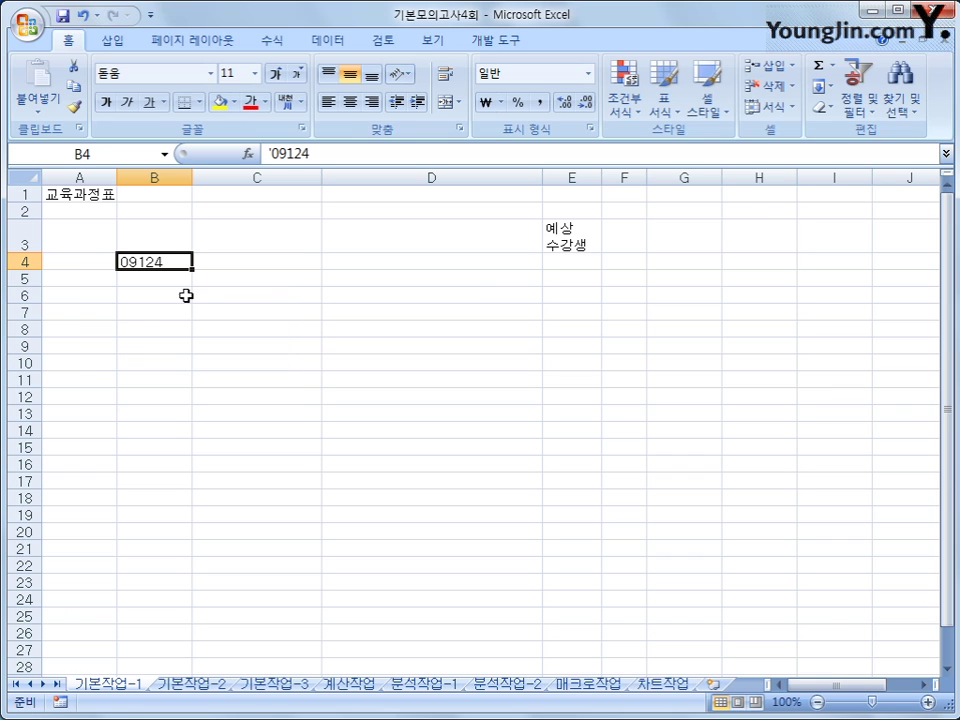
click(185, 280)
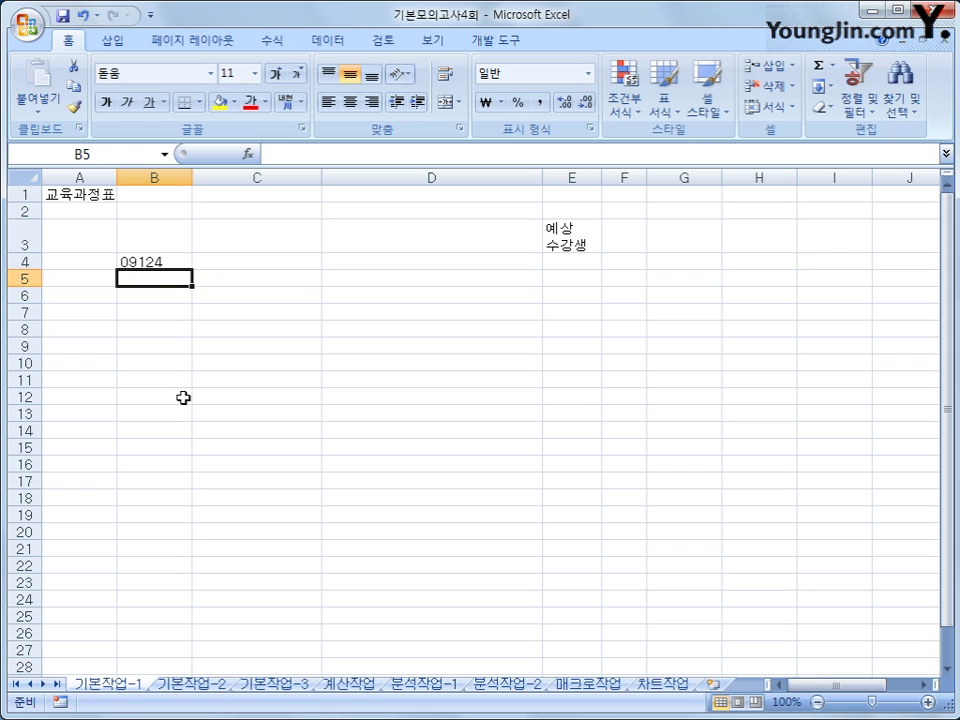
click(156, 261)
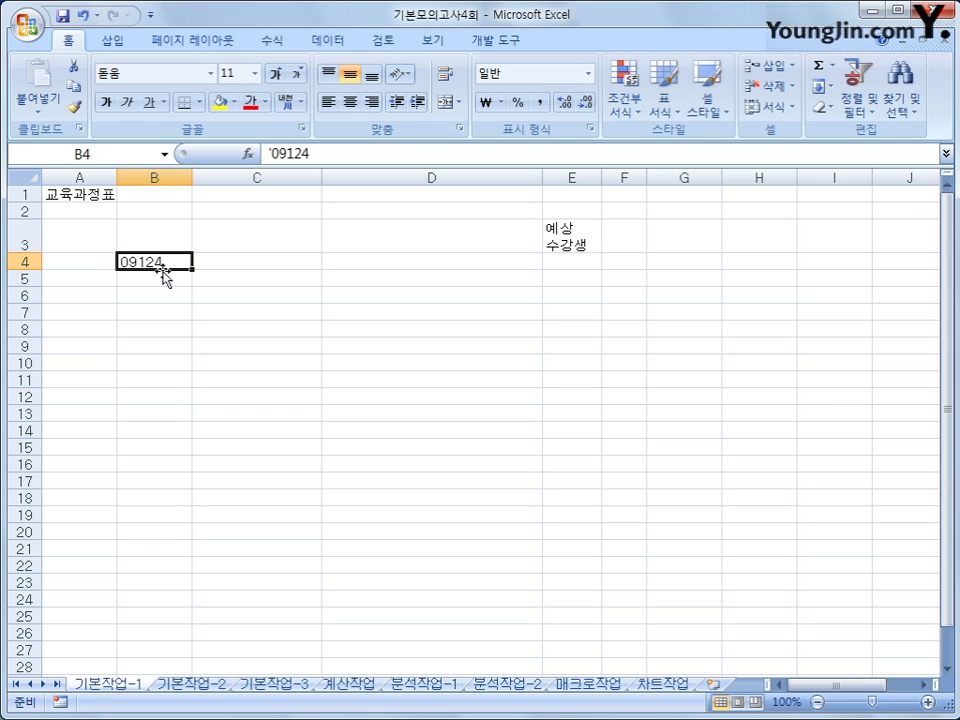
On the 기본작업-2 sheet, set the horizontal alignment of the title range A1:G1 to 선택 영역의 가운데로.
click(166, 685)
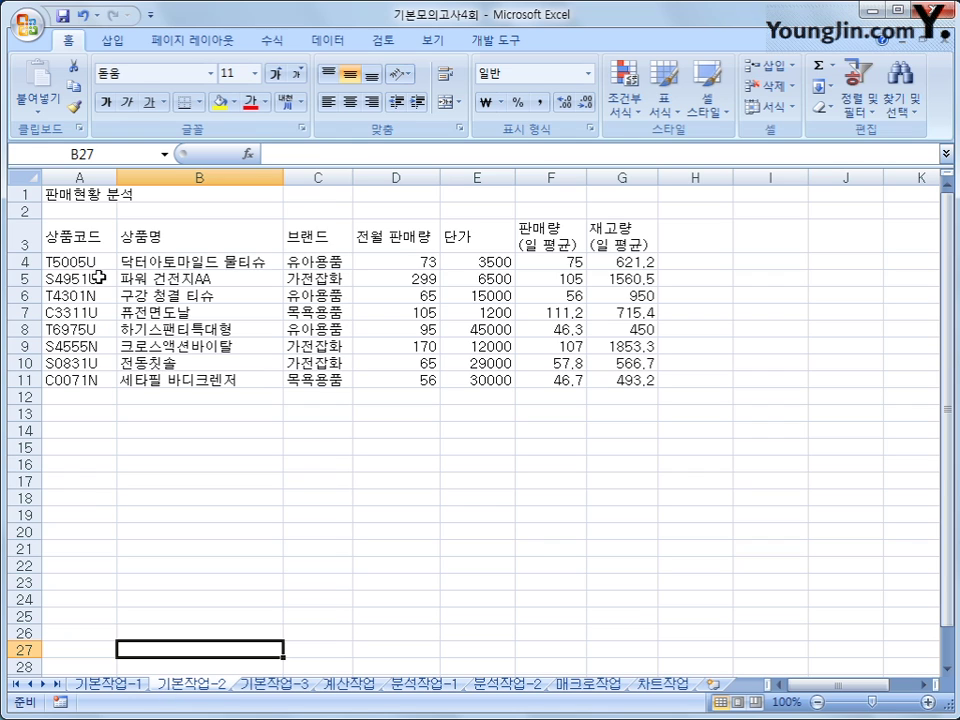
drag(80, 192, 613, 189)
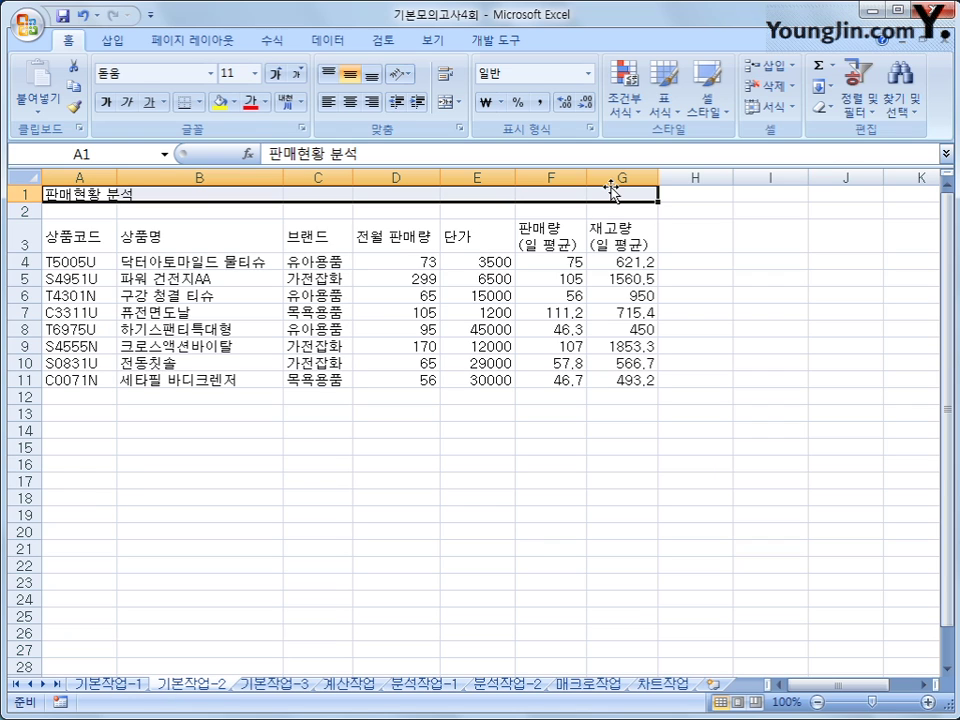
right_click(537, 194)
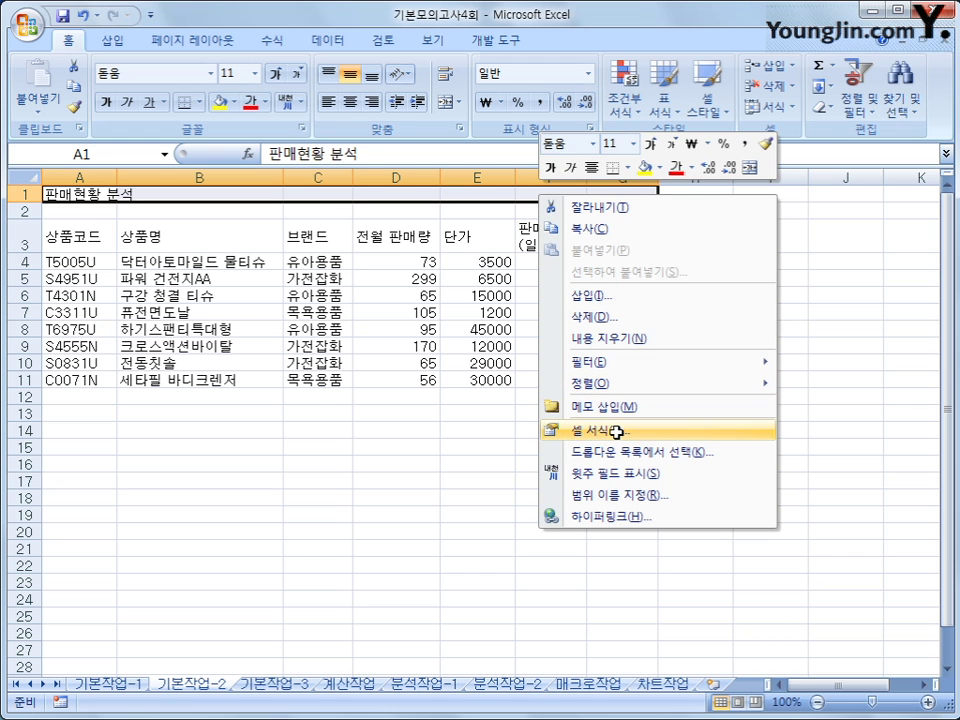
click(617, 432)
click(451, 260)
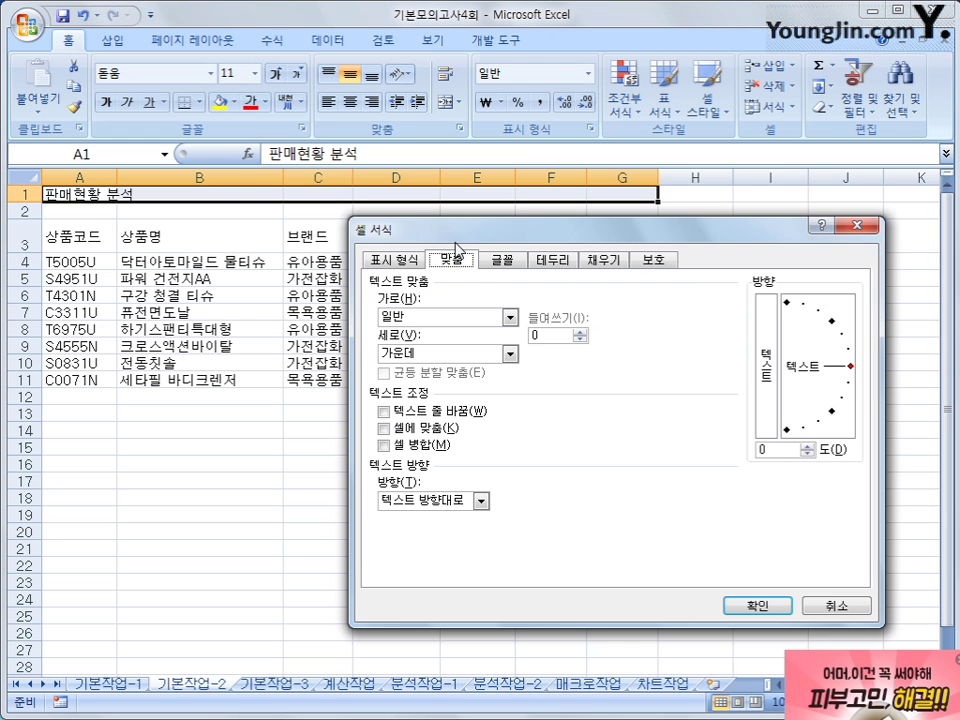
drag(456, 230, 378, 208)
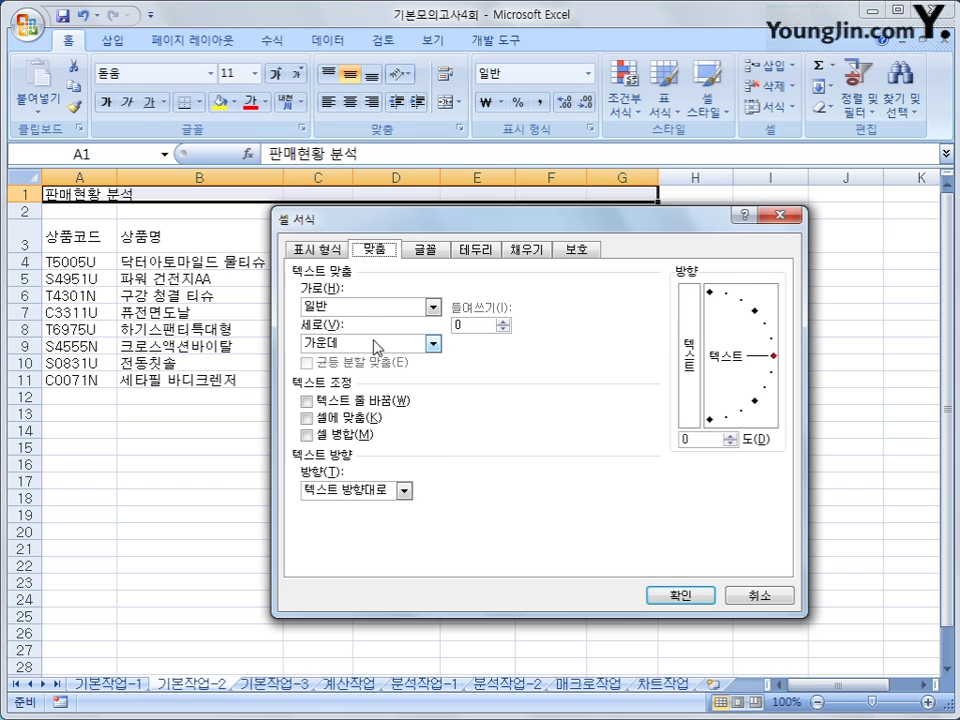
click(367, 311)
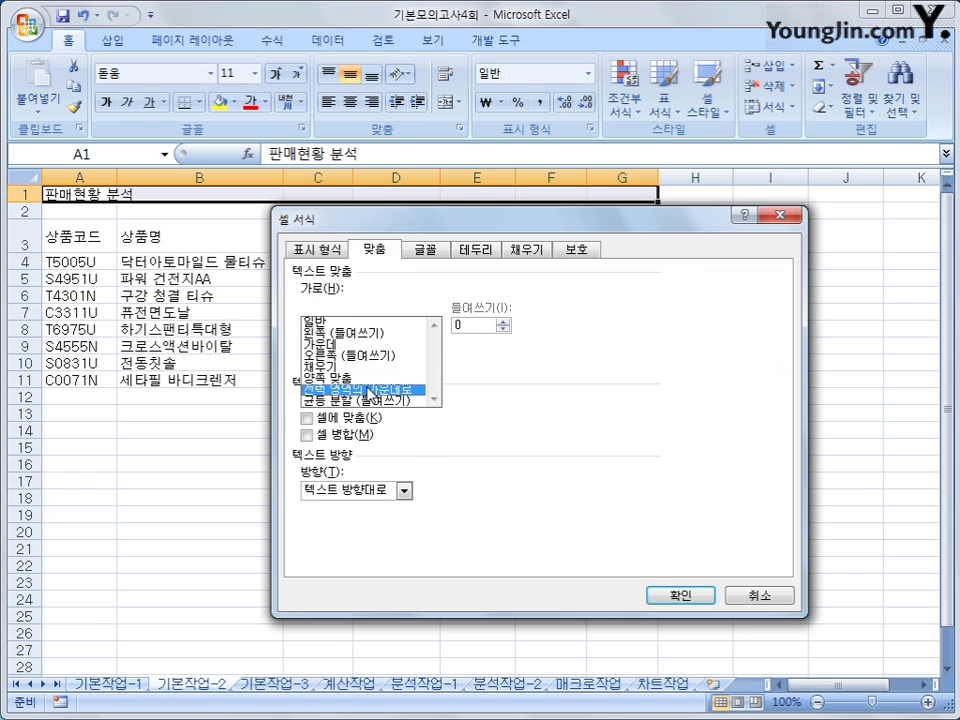
click(367, 390)
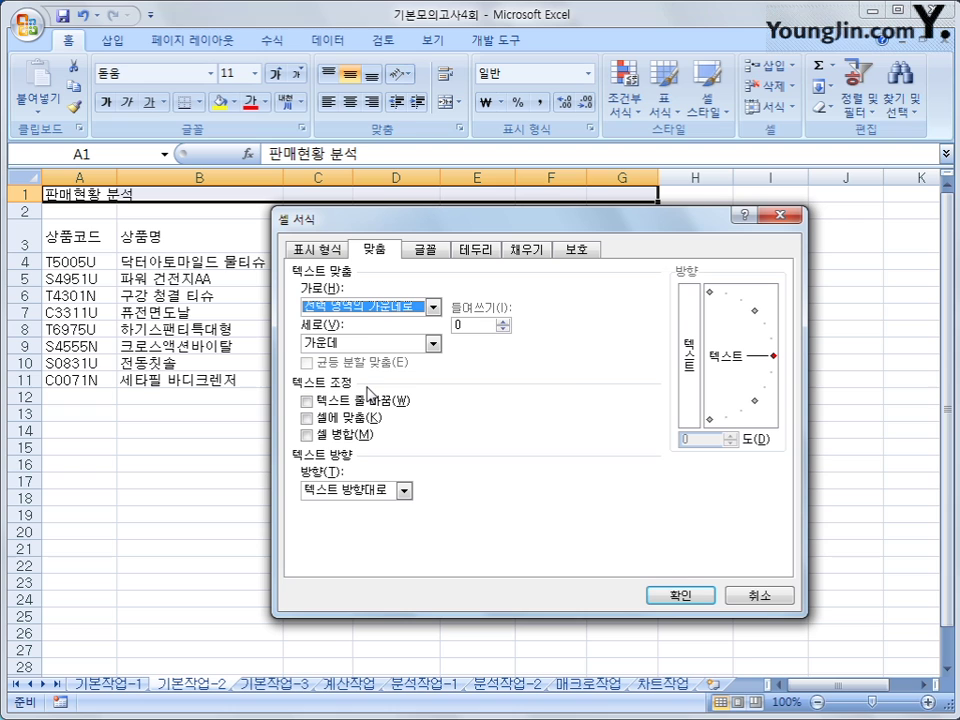
Set the title range's font to 굴림, size 17, style 굵게, and apply the cell formatting.
click(427, 252)
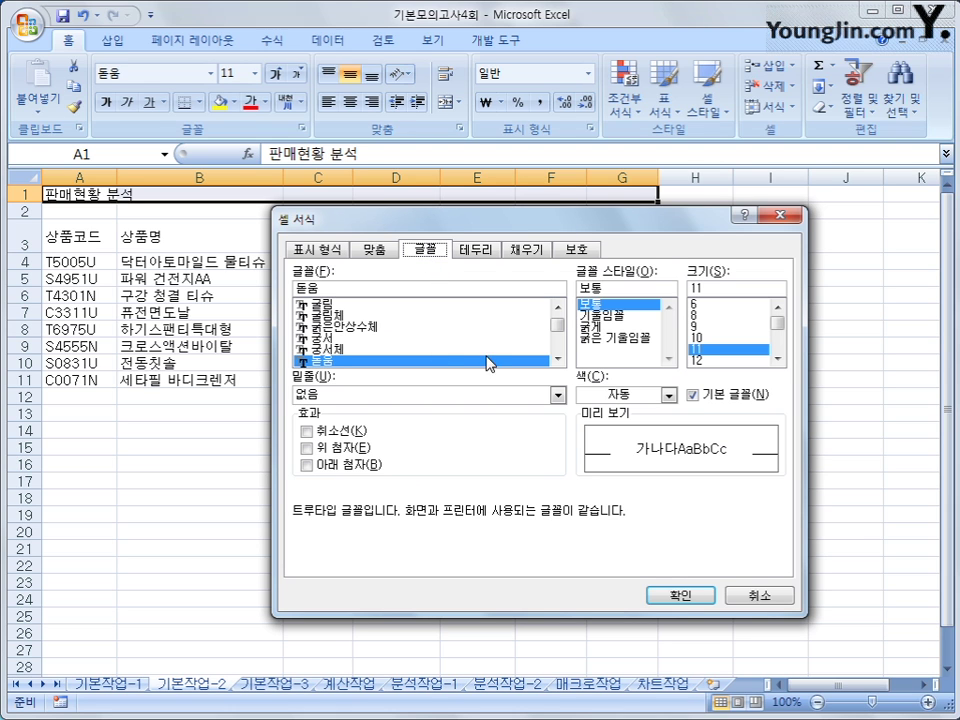
click(377, 305)
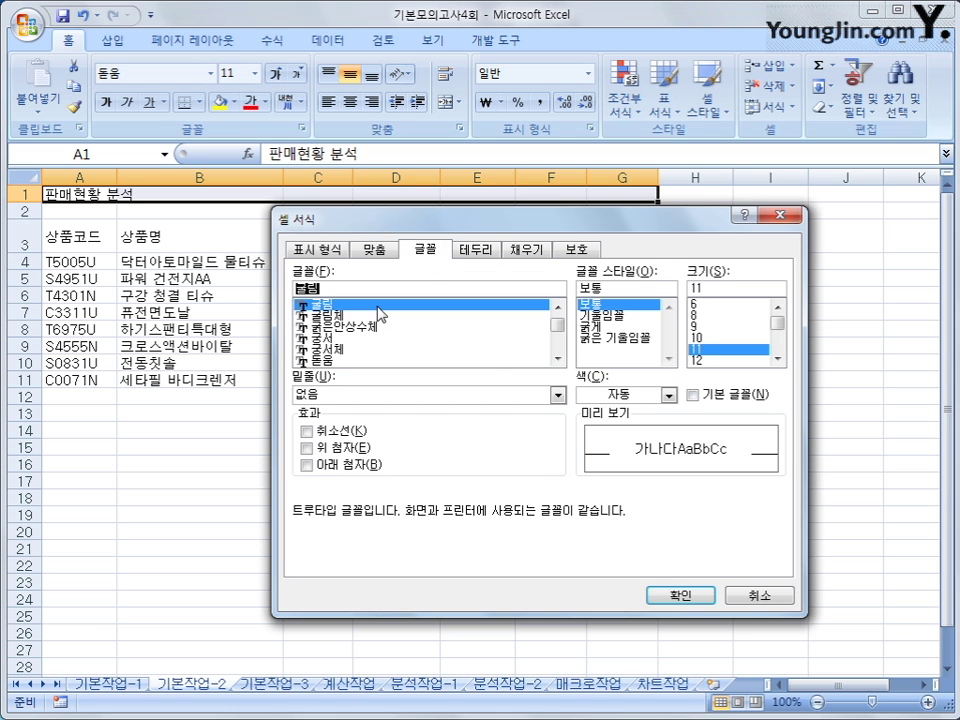
click(777, 359)
click(777, 359)
click(777, 359)
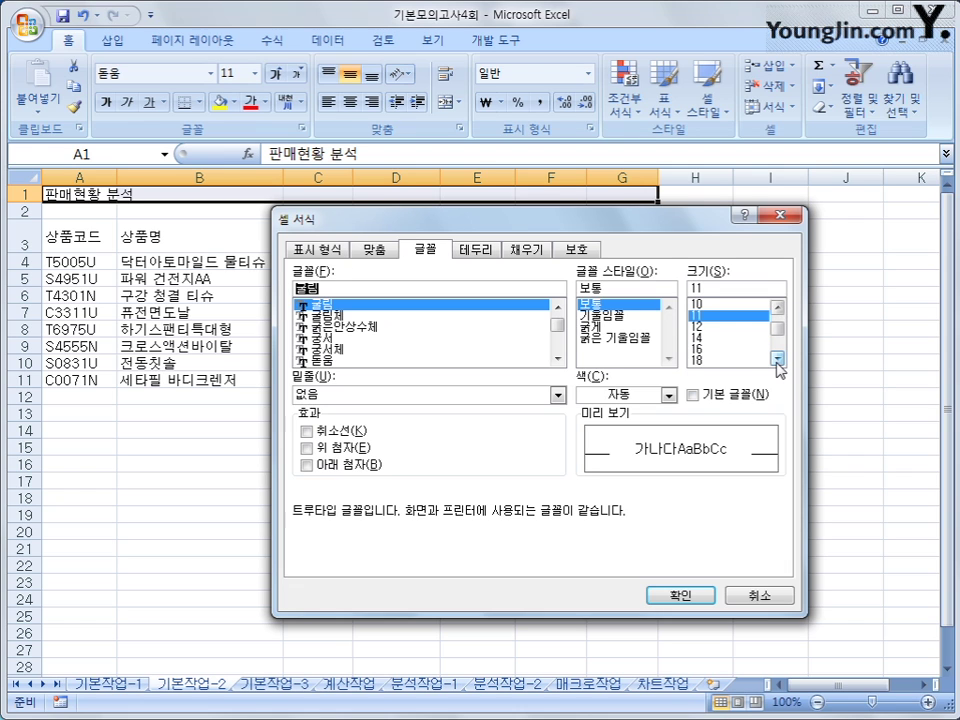
click(705, 289)
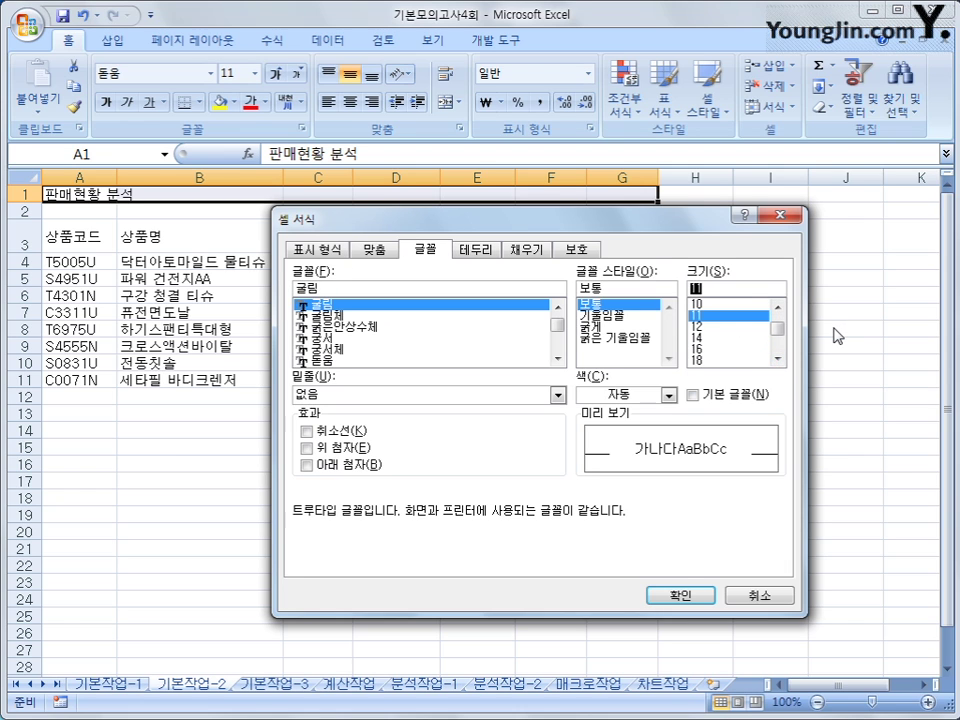
key(BackSpace)
key(BackSpace)
text(17)
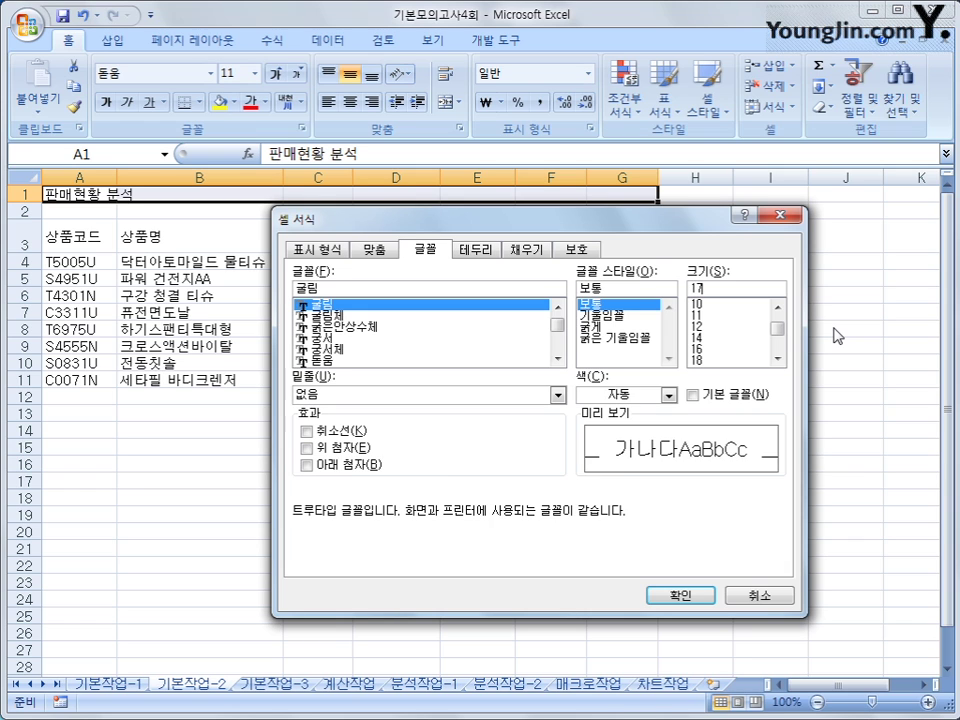
click(597, 328)
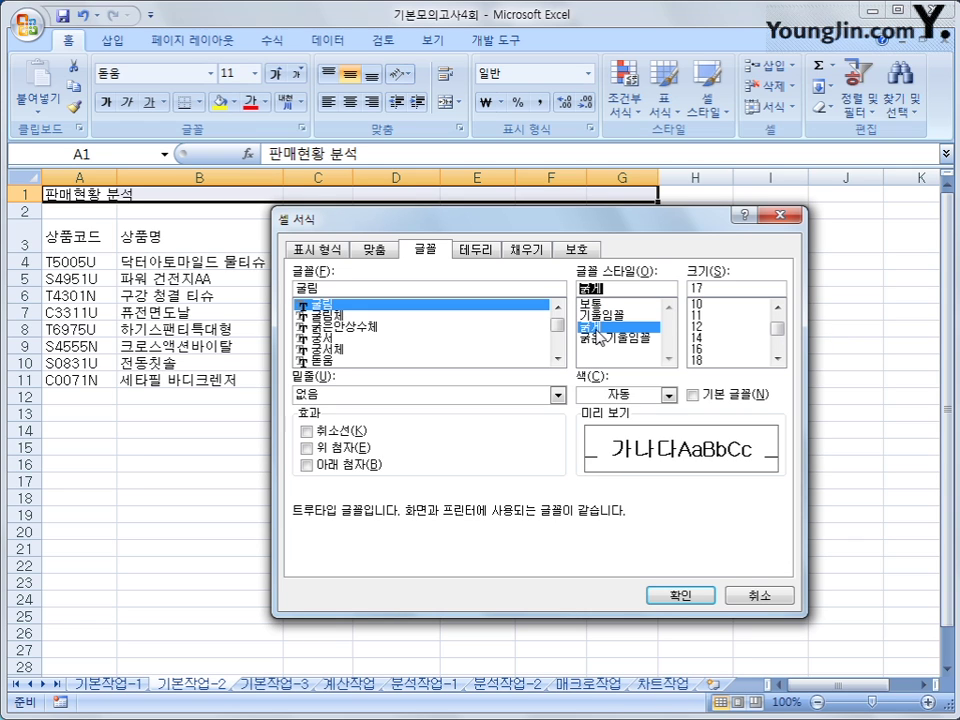
click(662, 590)
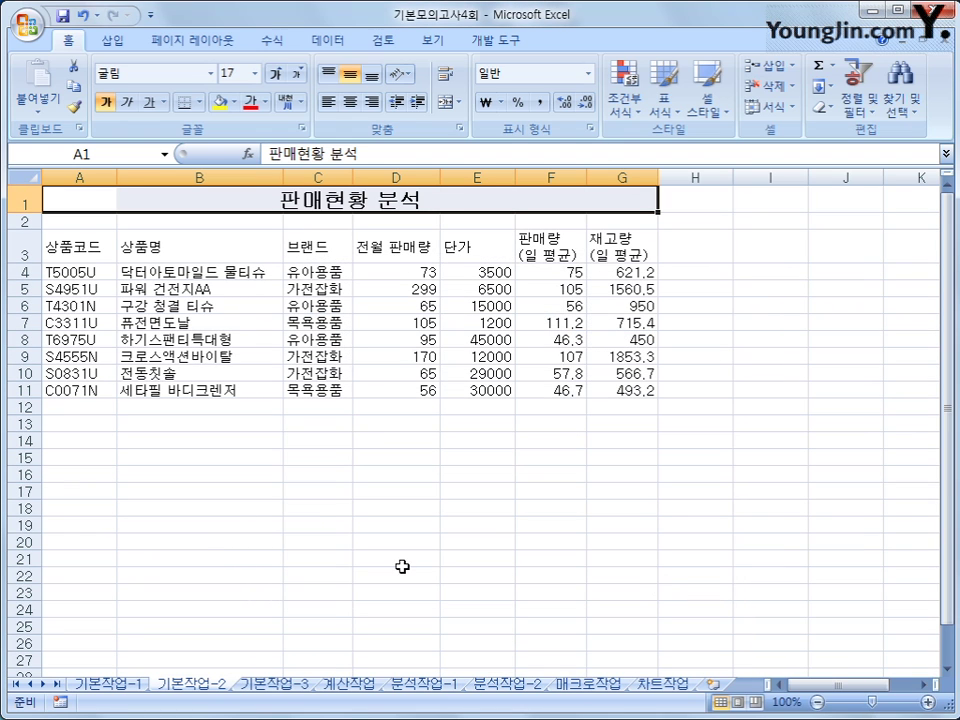
Define the name 상품명 for the product name cells B4:B11.
drag(214, 272, 206, 395)
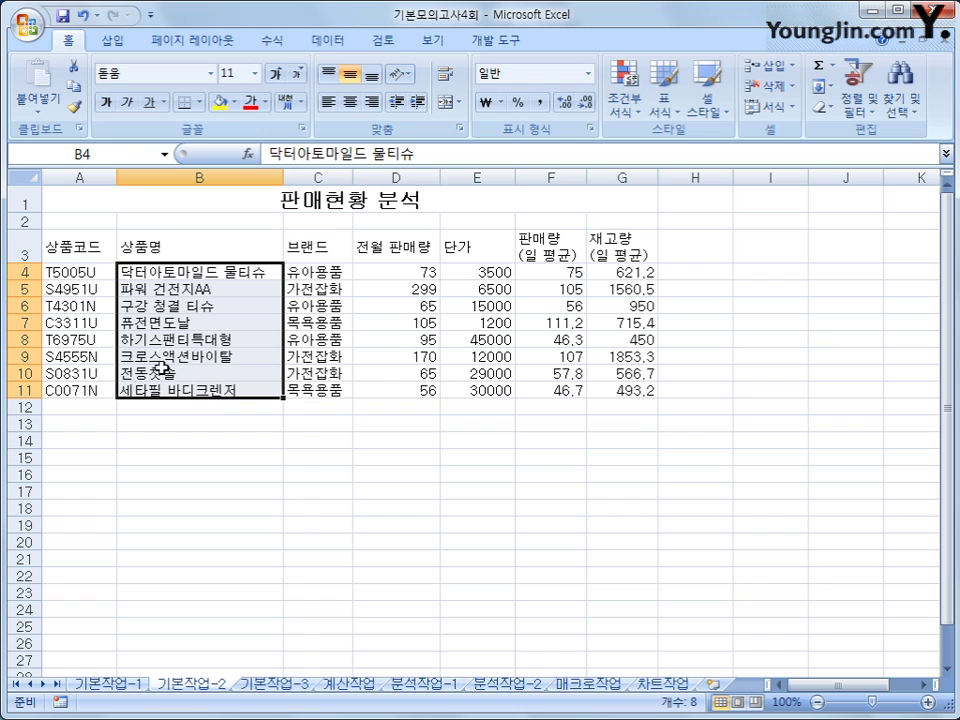
click(124, 155)
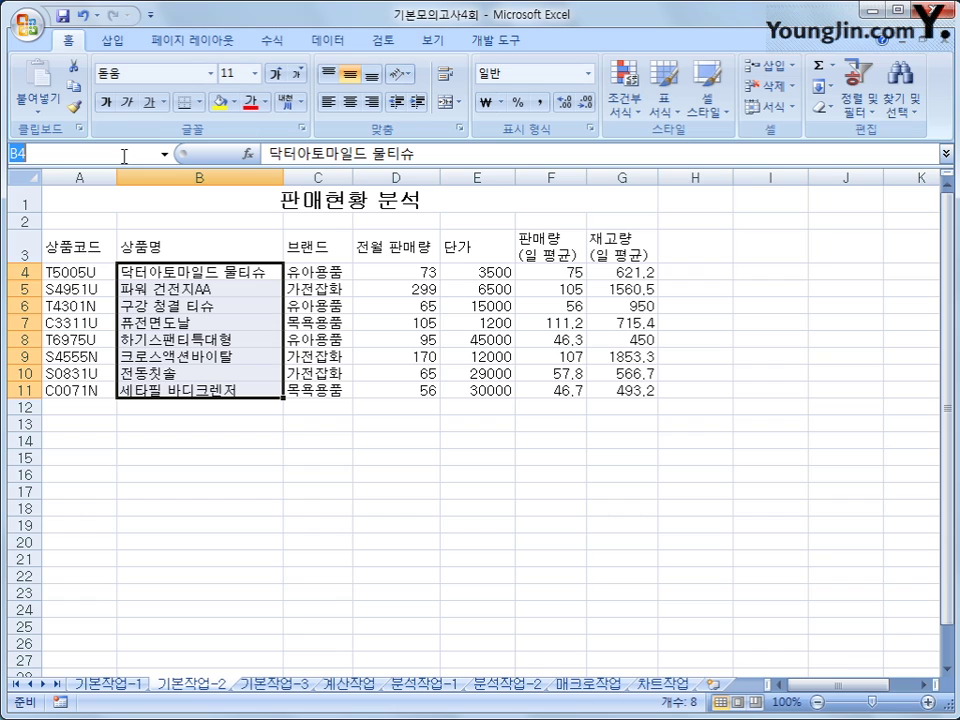
text(상품명)
key(Return)
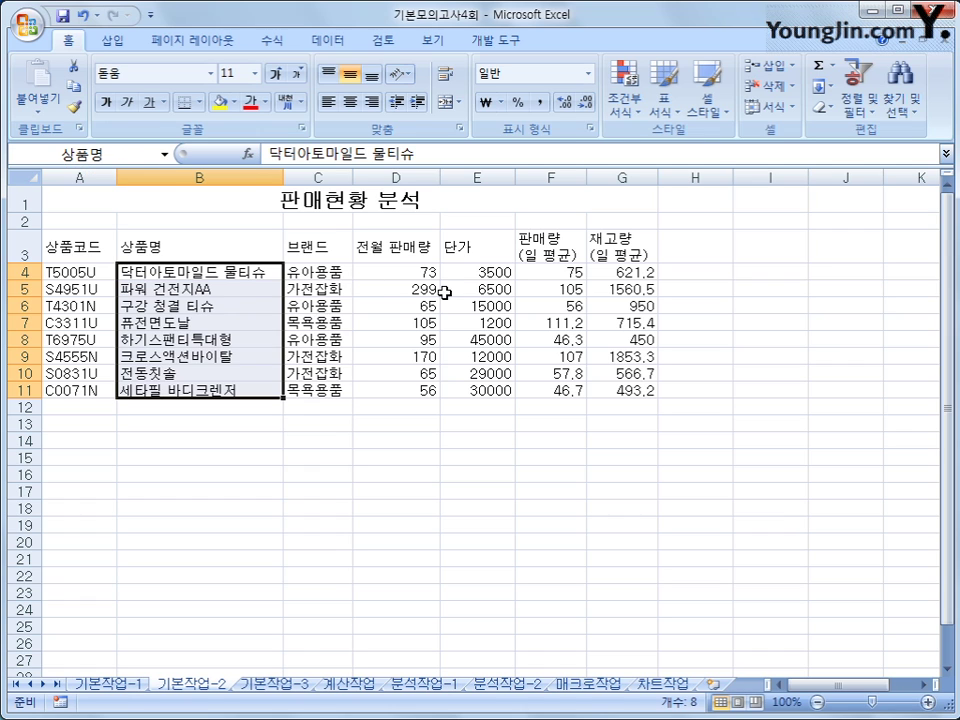
Apply the comma style to the 전월 판매량 and 단가 values in D4:E11.
drag(420, 271, 484, 387)
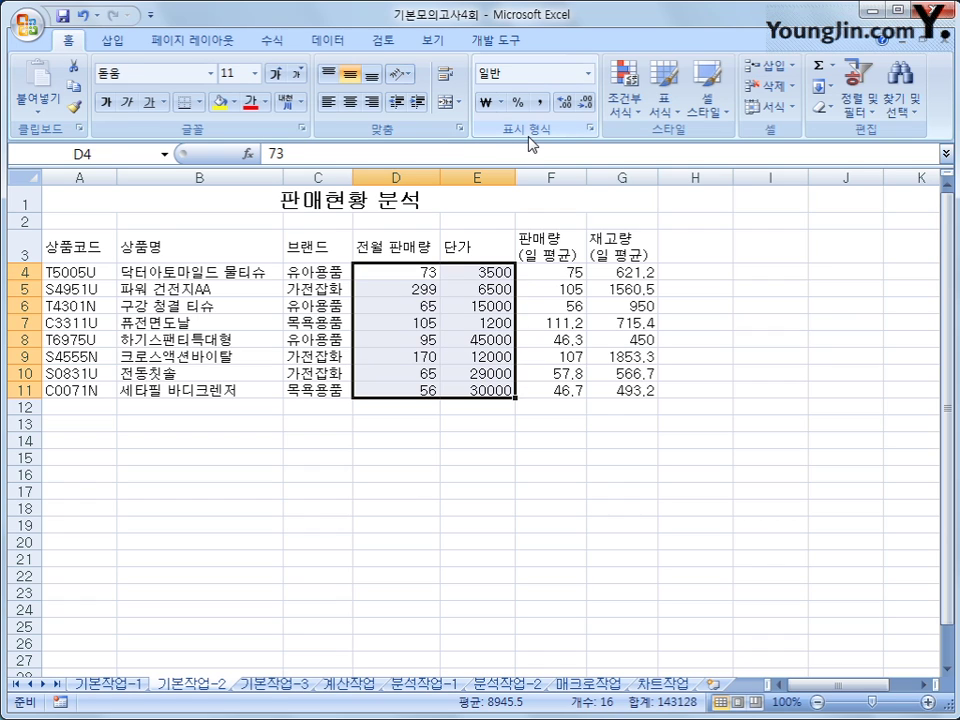
click(539, 104)
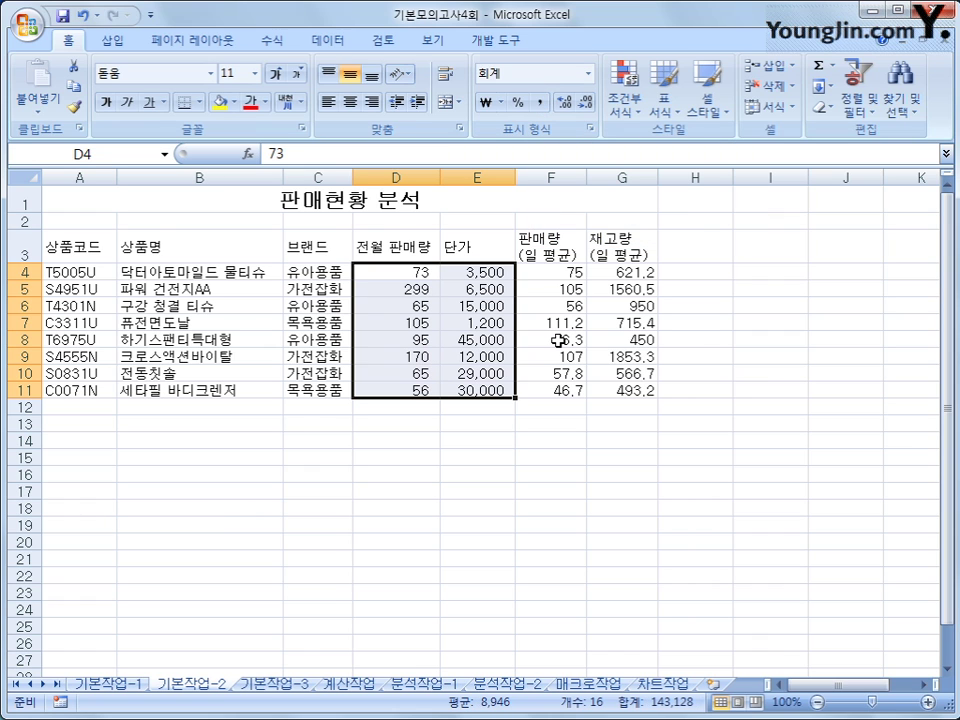
Enter the custom (사용자 지정) number format #,##0.0 for the daily-average sales and stock values in F4:G11.
drag(551, 270, 622, 385)
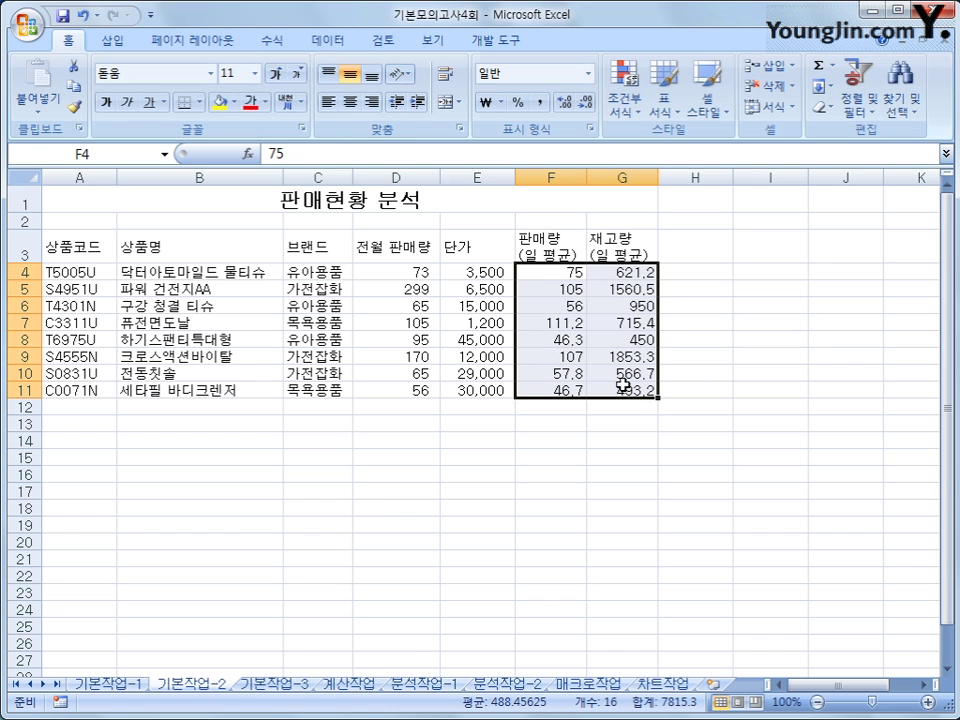
right_click(559, 273)
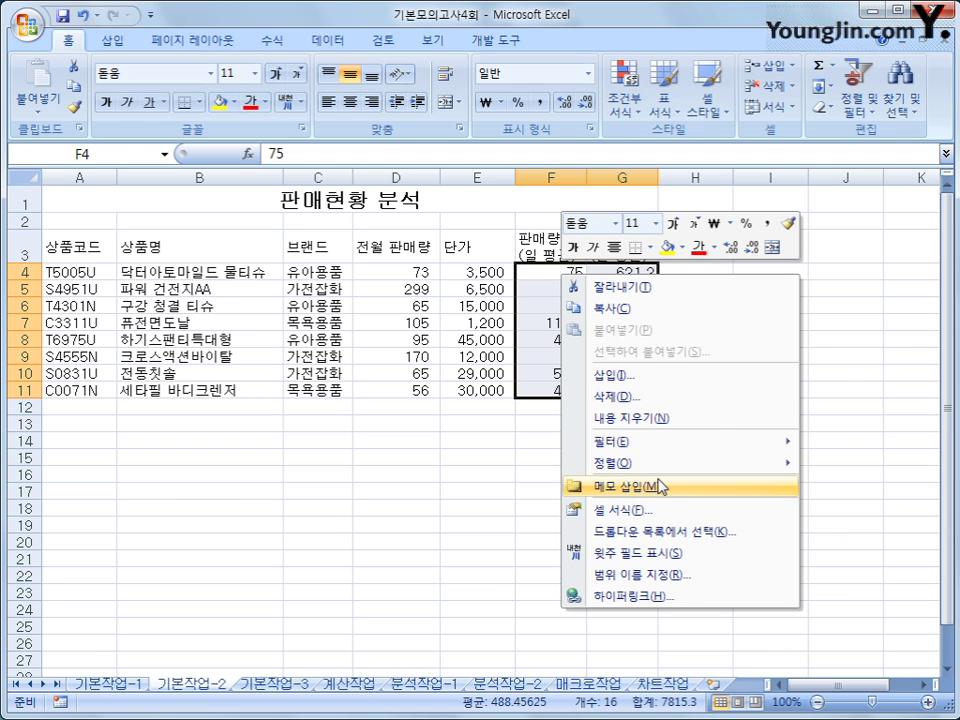
click(680, 514)
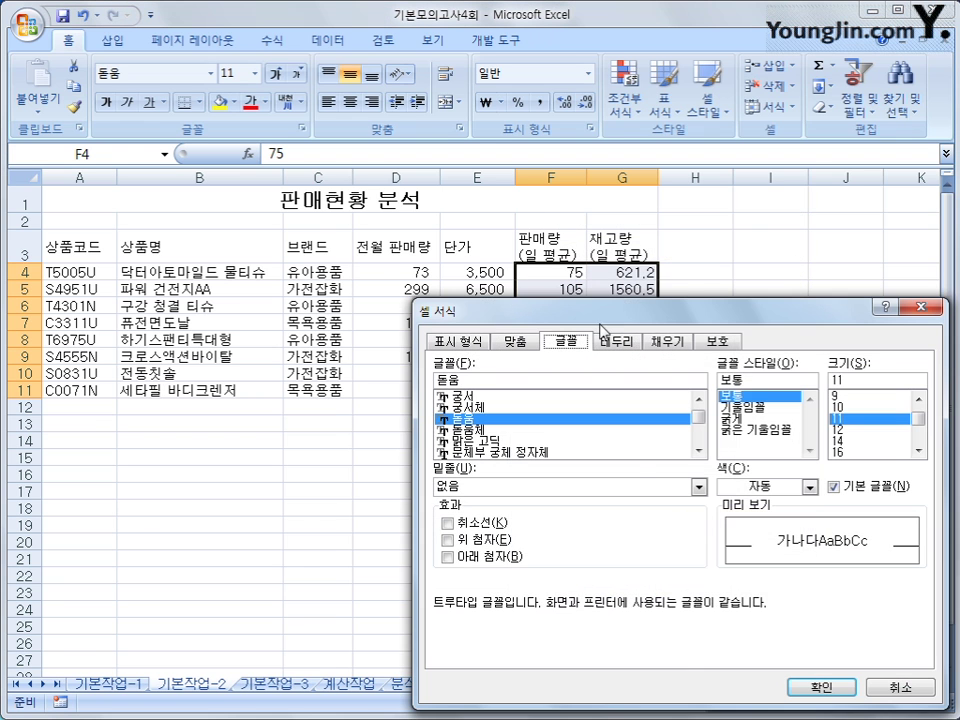
drag(597, 313, 476, 216)
click(335, 245)
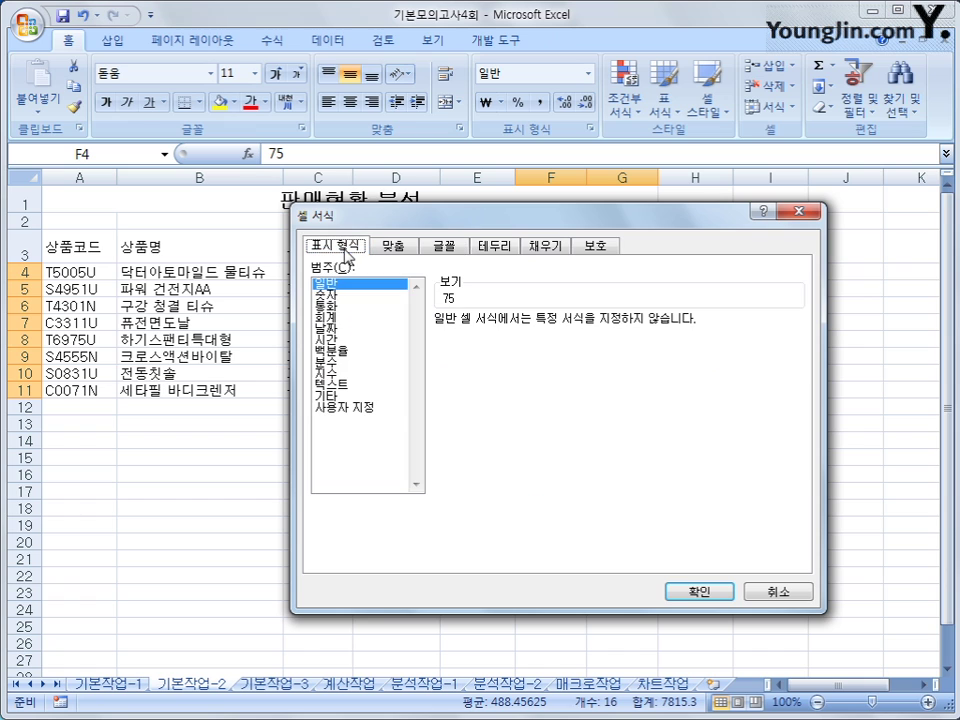
click(360, 420)
drag(503, 336, 436, 334)
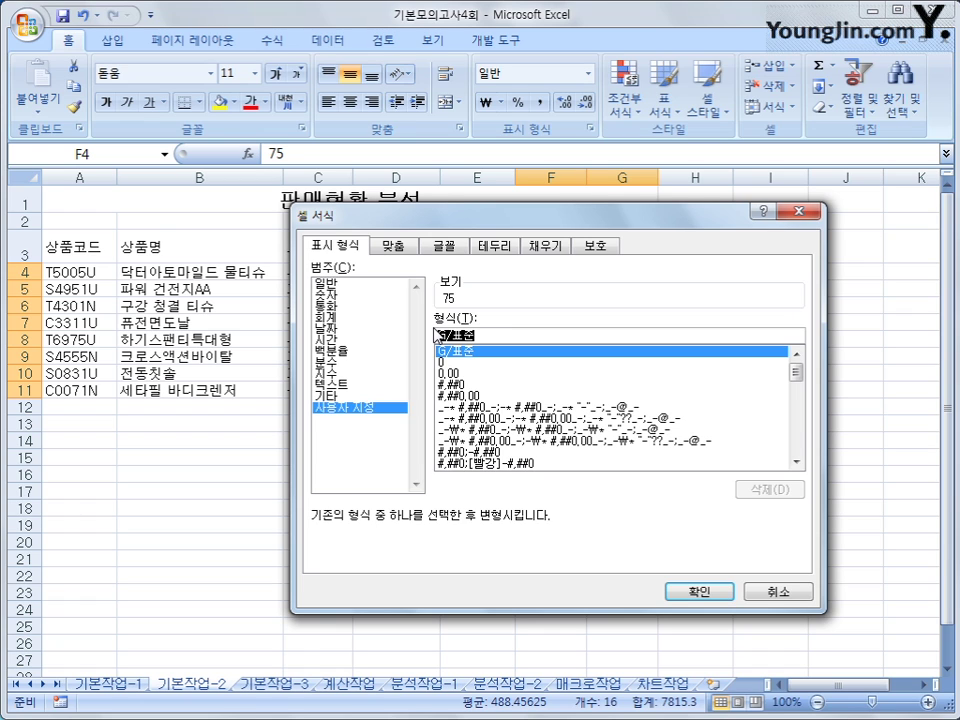
text(#,##)
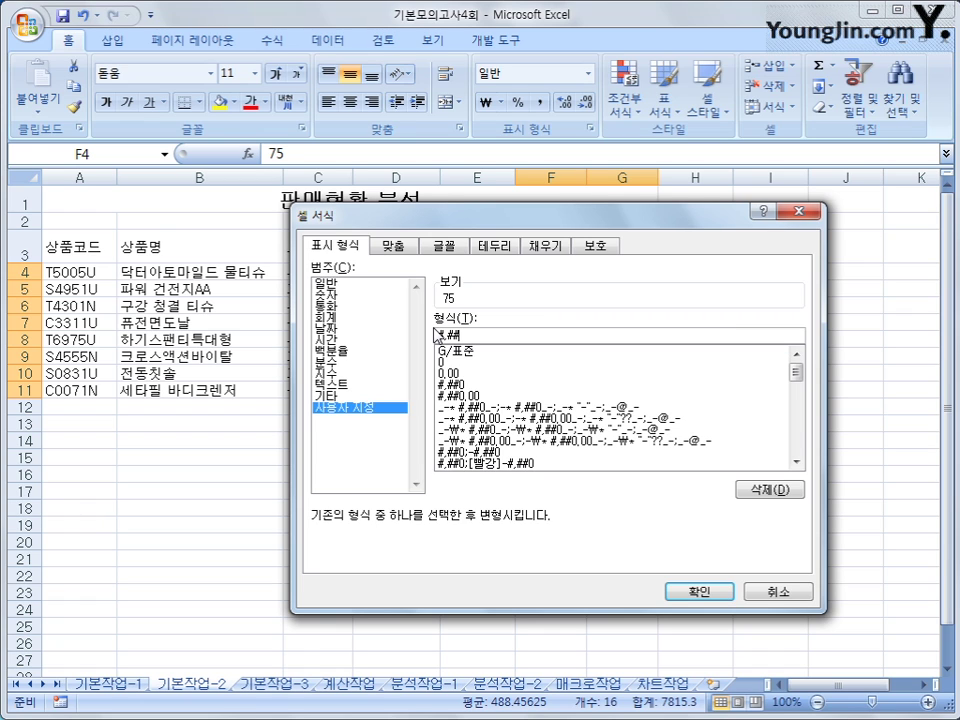
text(0)
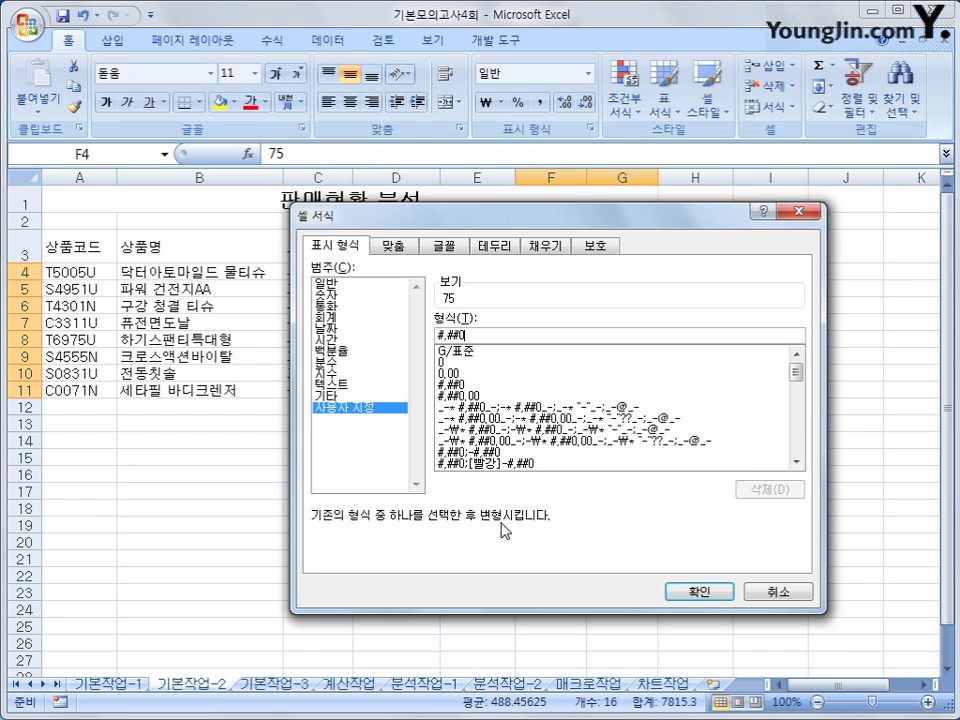
text(,0)
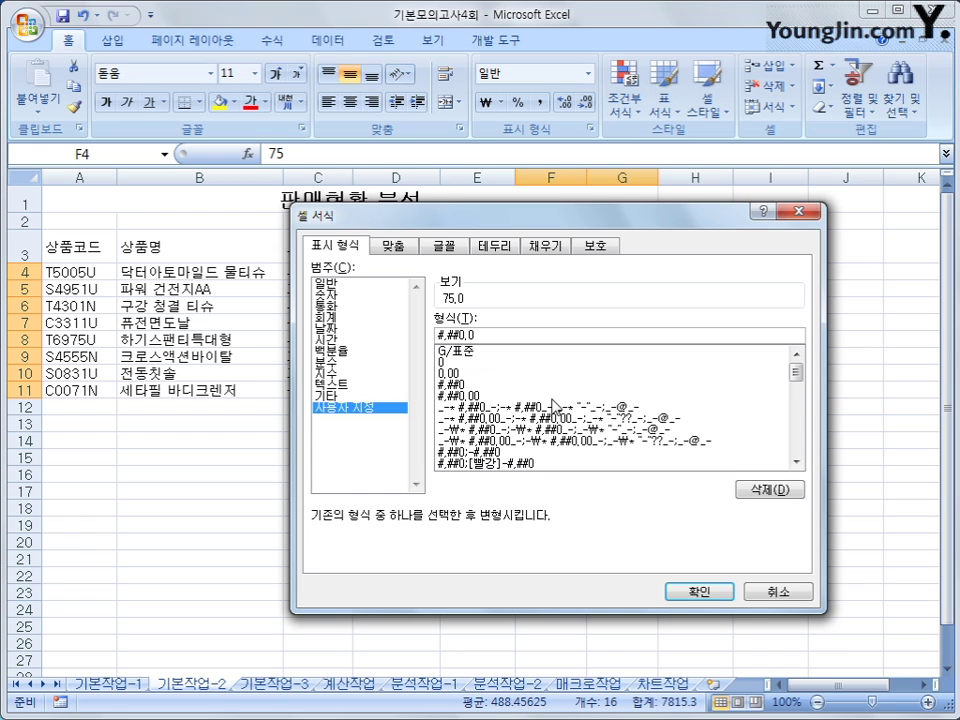
Extend the custom number format with the text "EA" preceded by a space, and apply it to F4:G11.
text("EA")
key(Left)
key(Left)
key(Left)
key(Left)
click(703, 592)
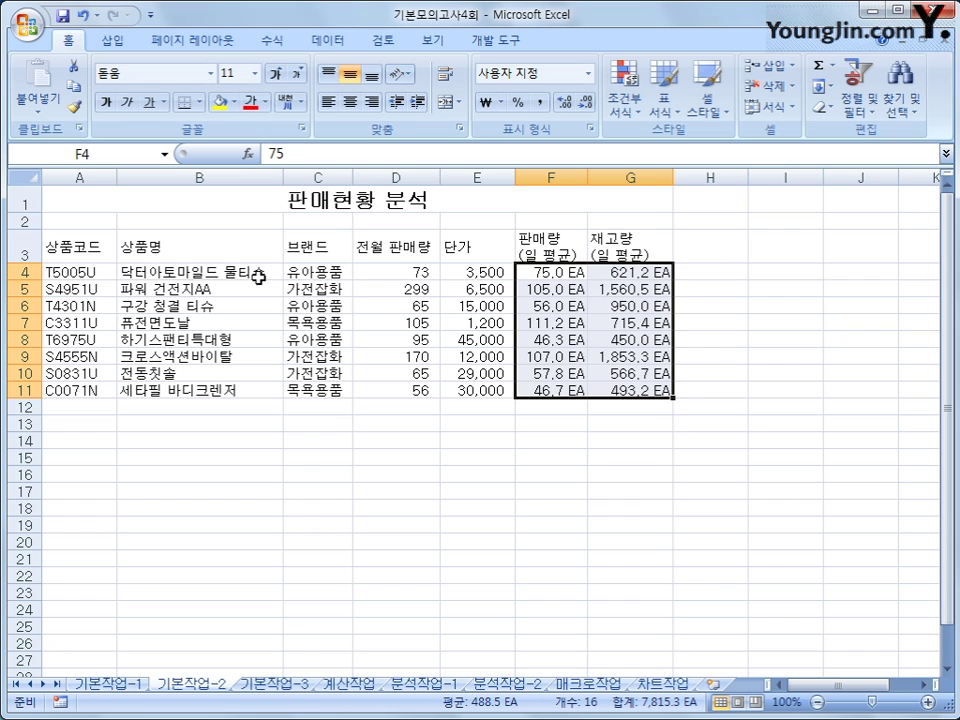
Convert the heading 상품명 in cell B3 to the Hanja 商品名, using the 漢字 input form.
click(212, 249)
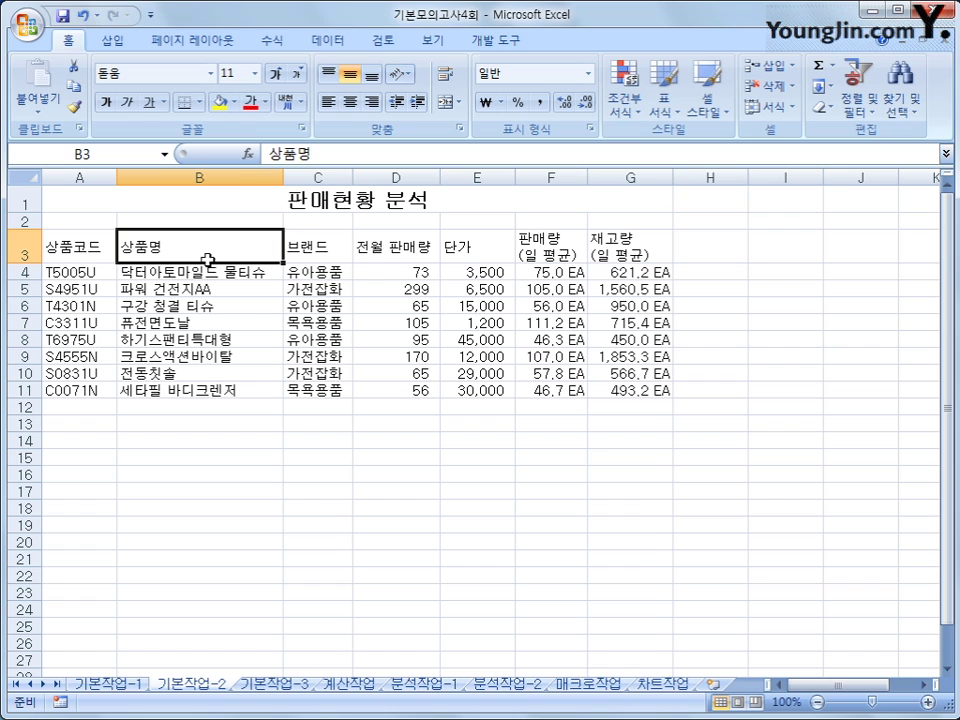
drag(266, 154, 340, 160)
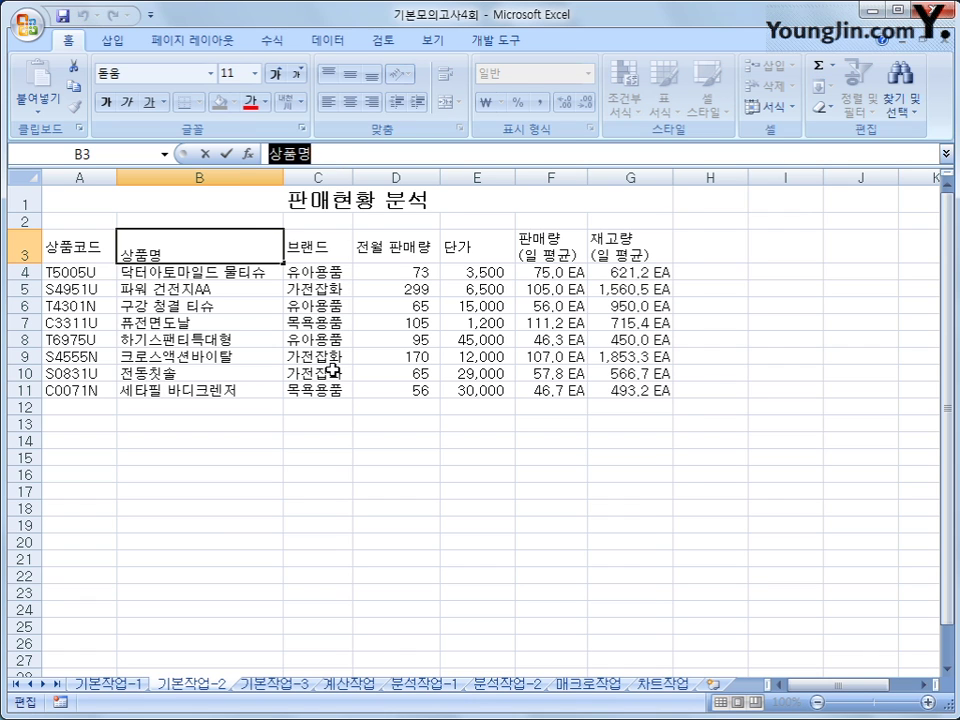
key(Hangul_Hanja)
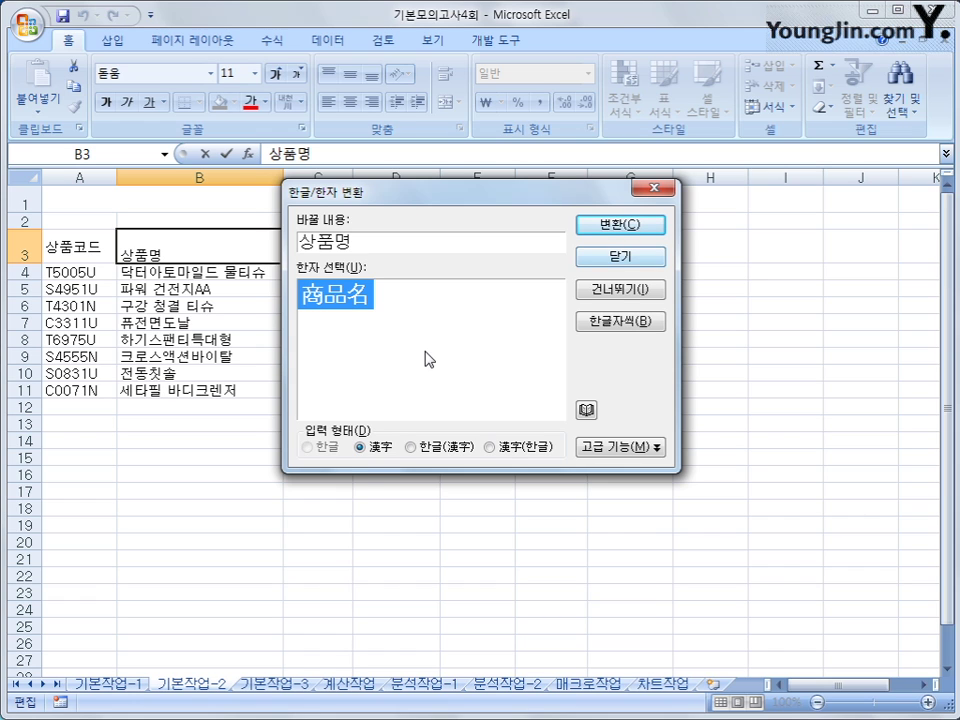
click(375, 448)
click(620, 224)
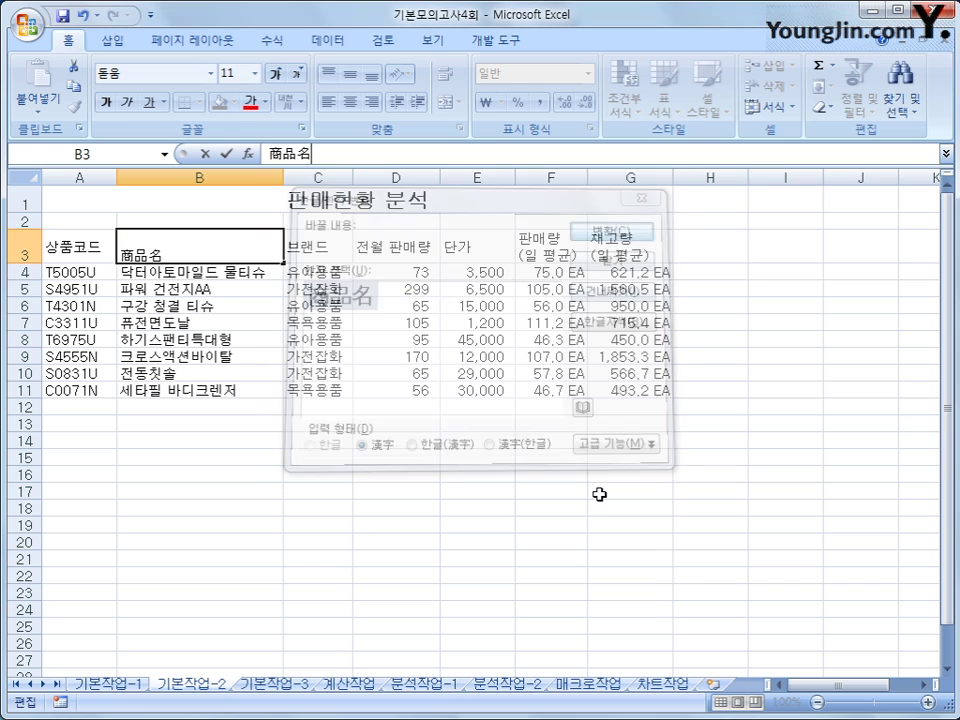
click(600, 510)
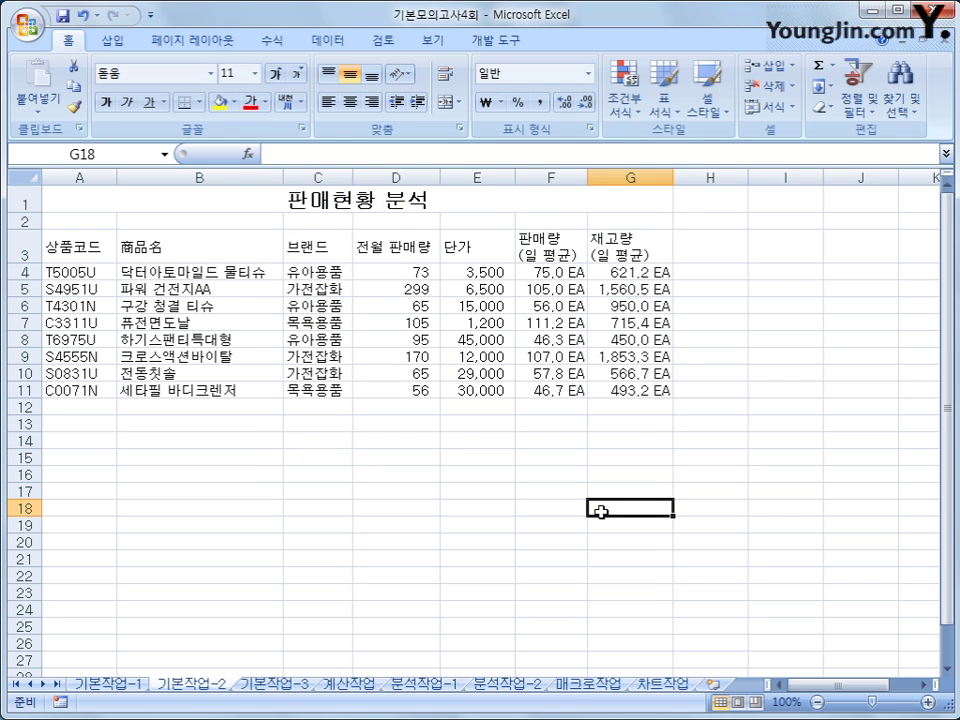
Center the header cells A3:G3 horizontally and fill them with the standard orange color.
drag(69, 244, 660, 246)
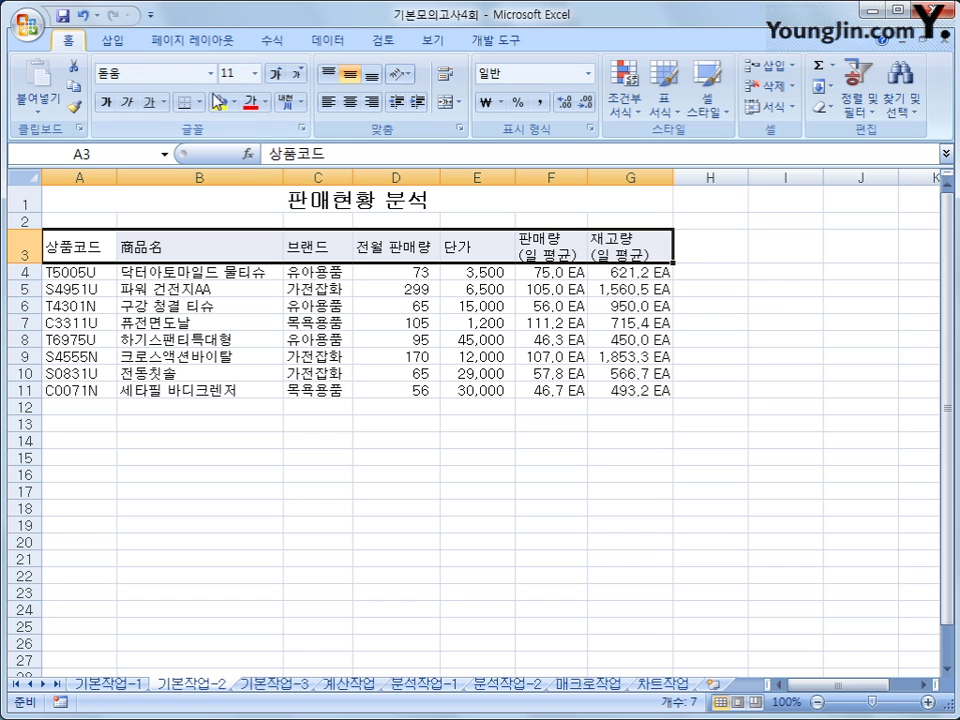
click(346, 111)
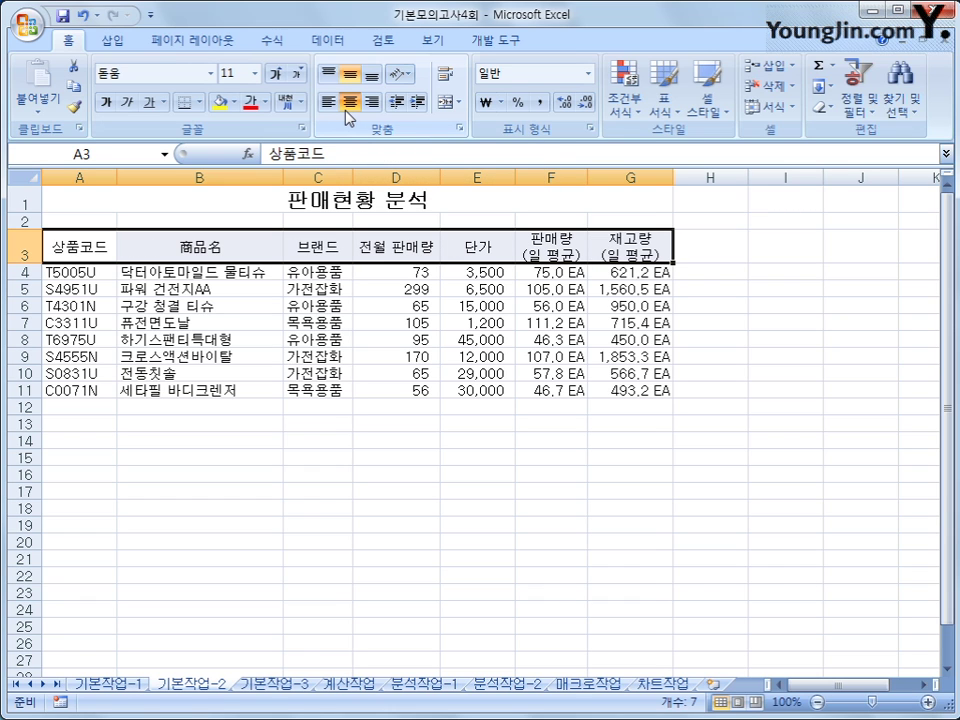
click(236, 103)
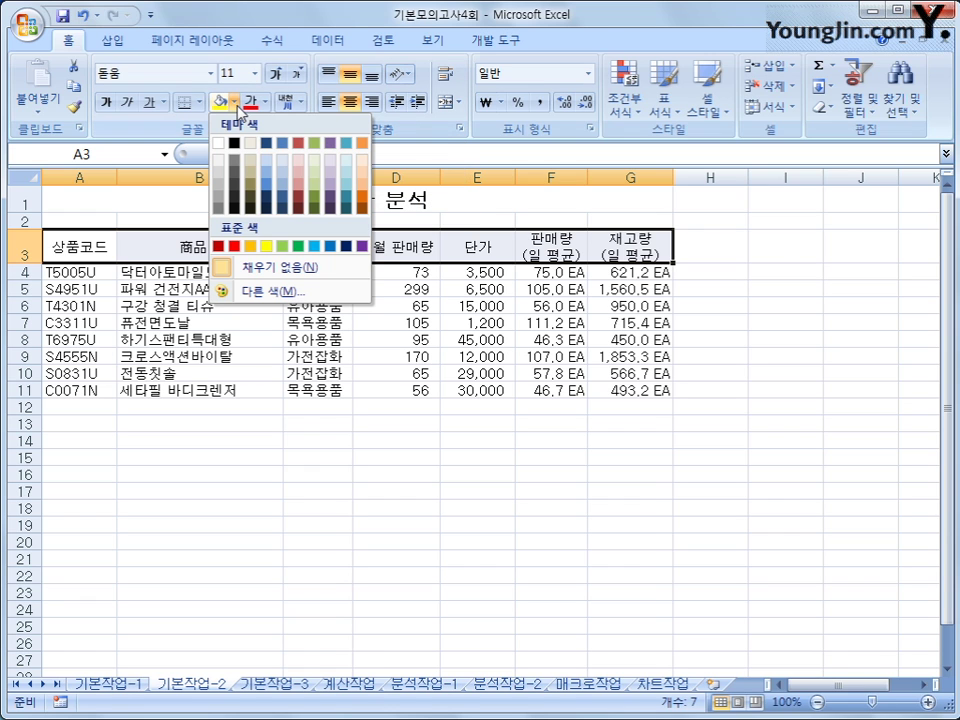
click(256, 247)
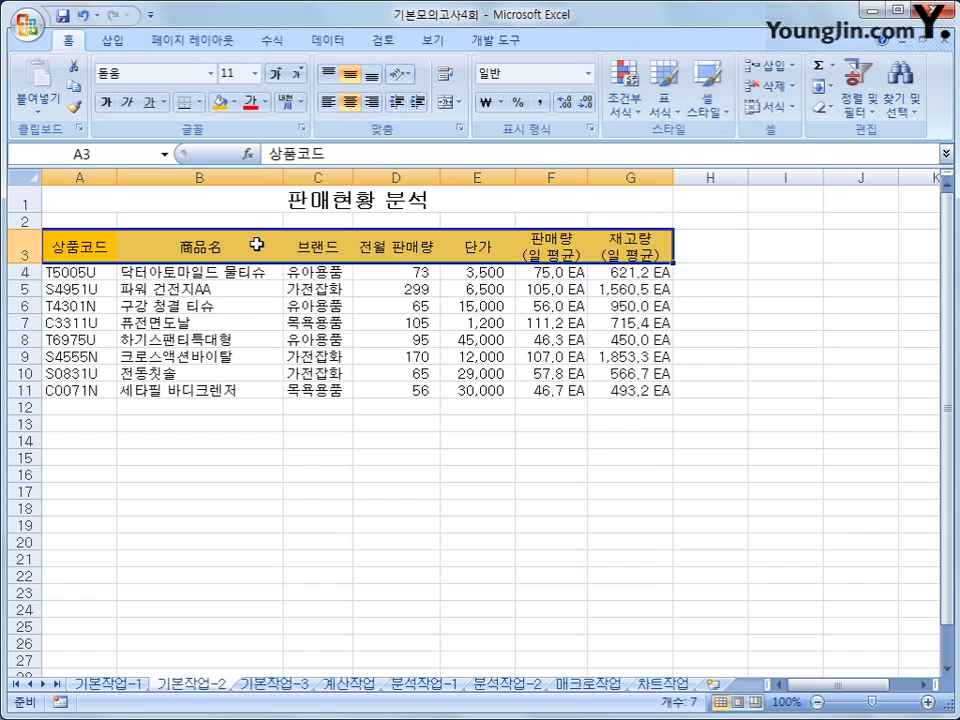
Apply all borders to the table range A3:G11.
drag(92, 246, 636, 387)
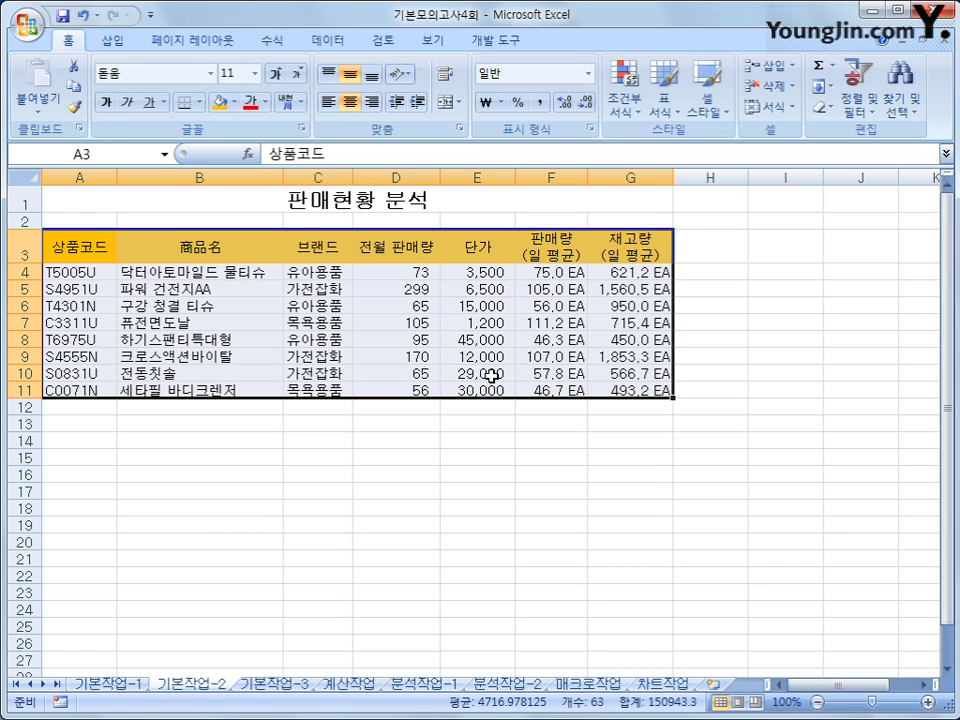
click(198, 102)
click(253, 260)
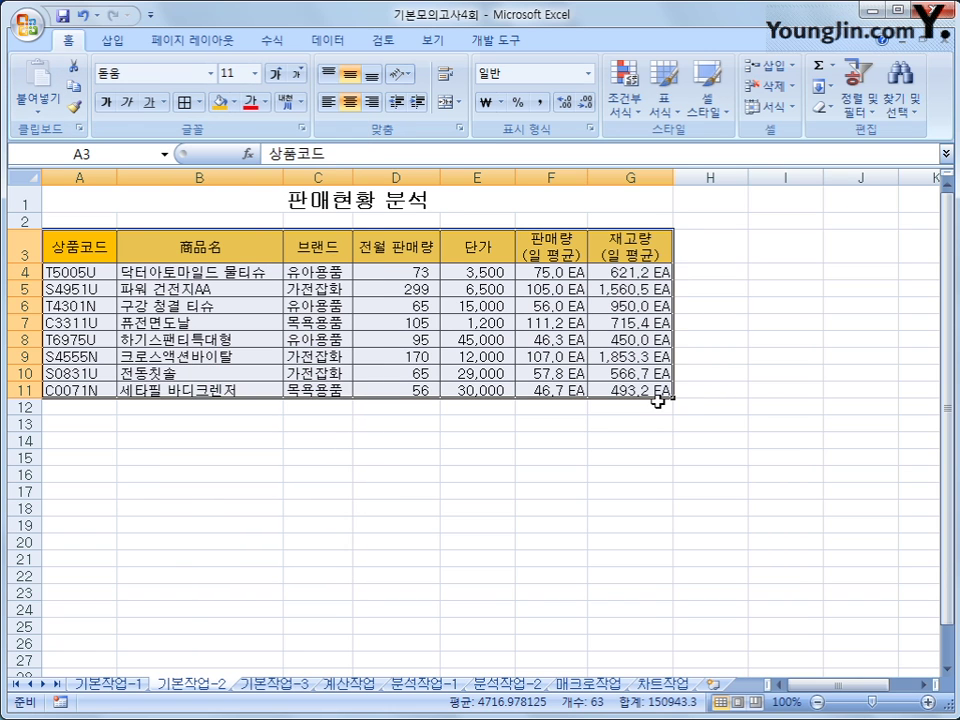
click(654, 391)
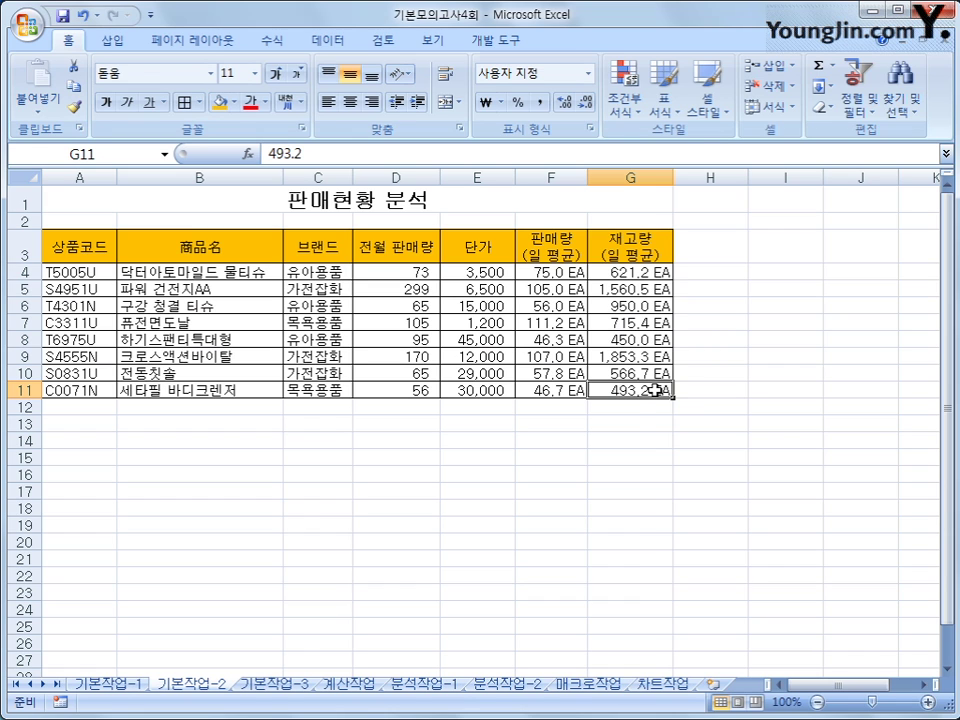
On the 기본작업-3 sheet, start a text import of the file 과목코드 from the 모의고사 folder with cell A3 selected.
click(297, 684)
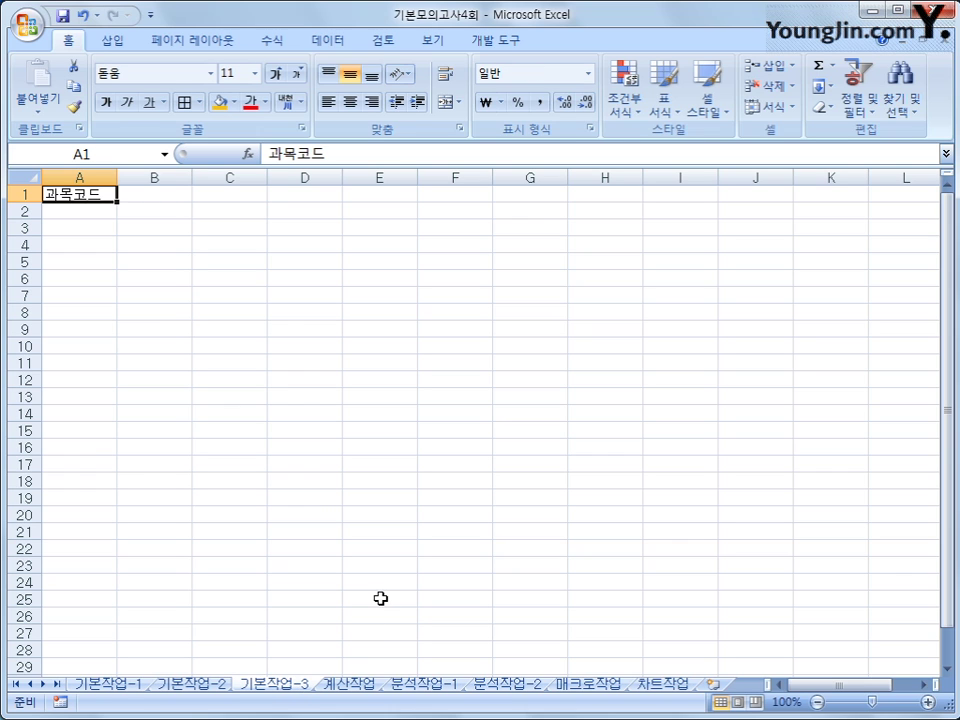
click(88, 229)
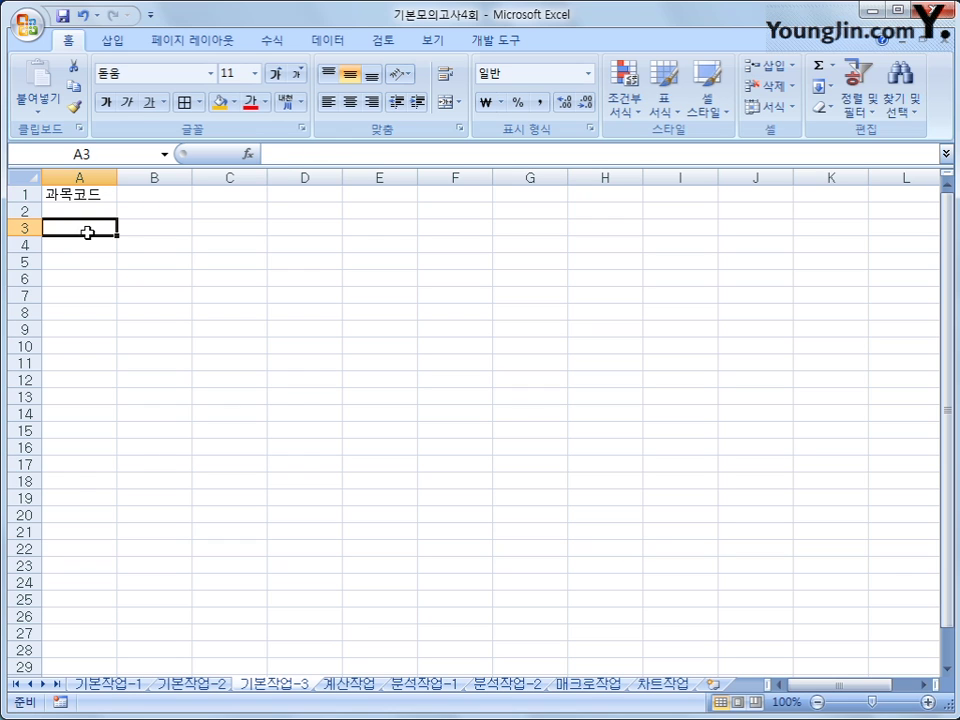
click(328, 41)
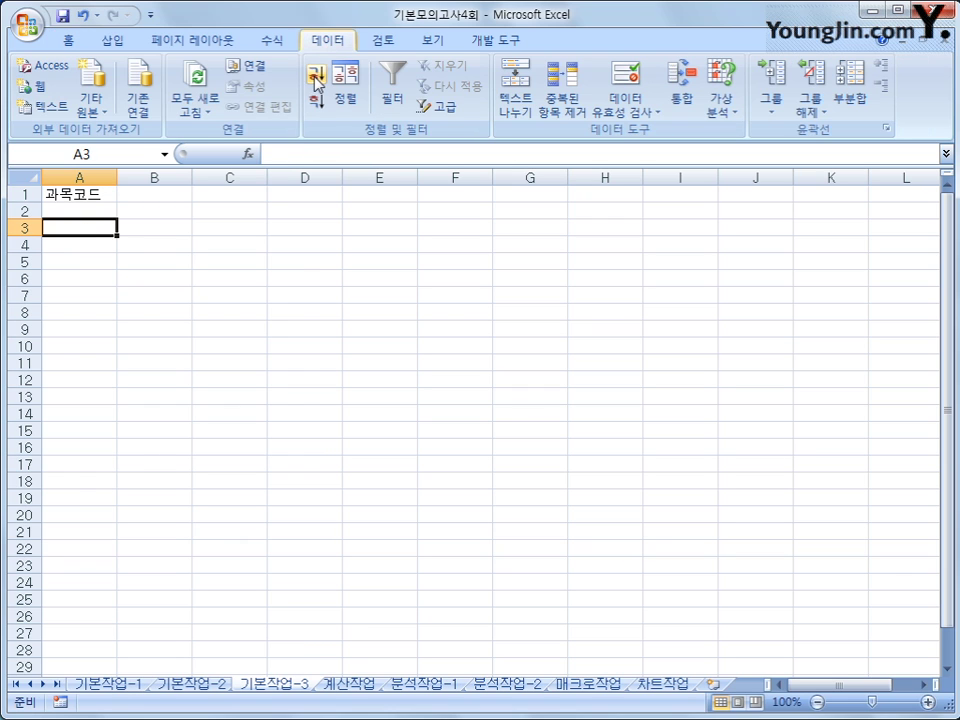
click(108, 114)
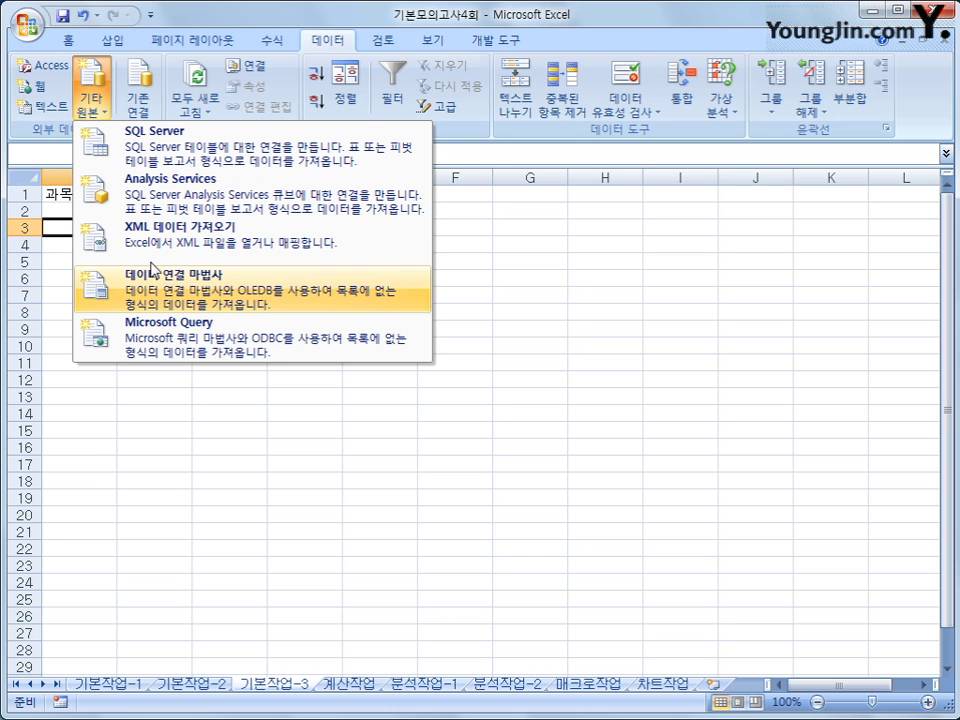
click(105, 122)
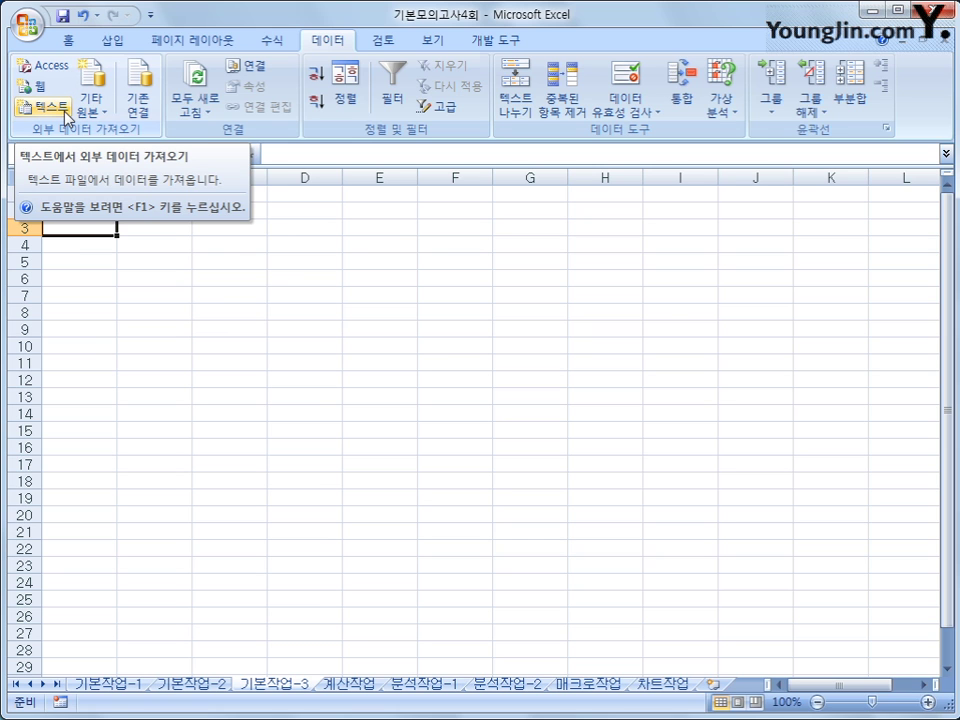
click(65, 112)
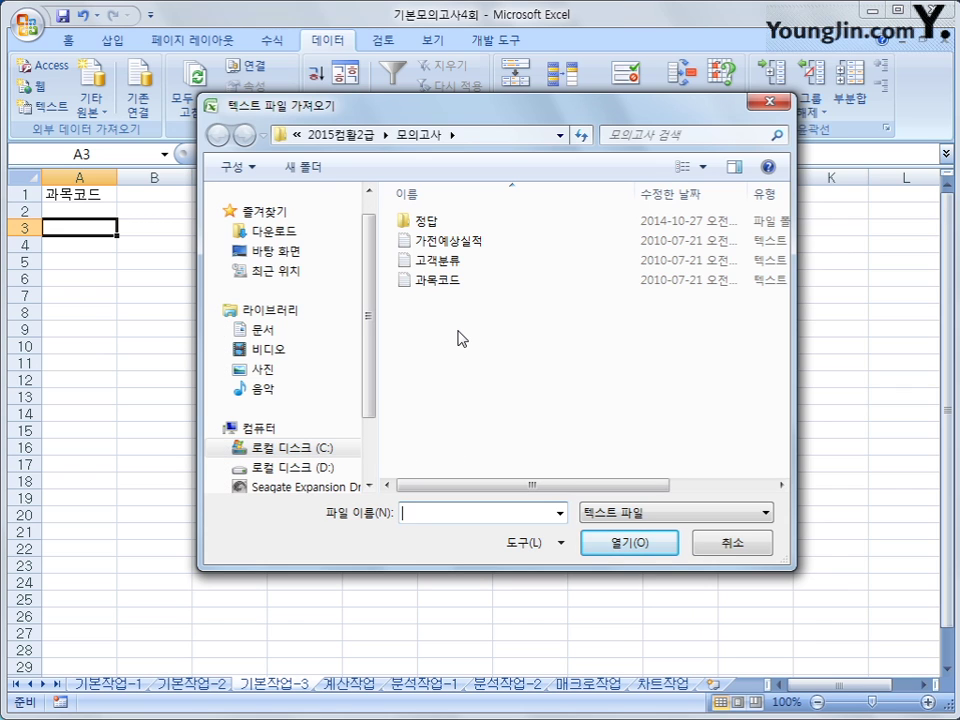
click(456, 282)
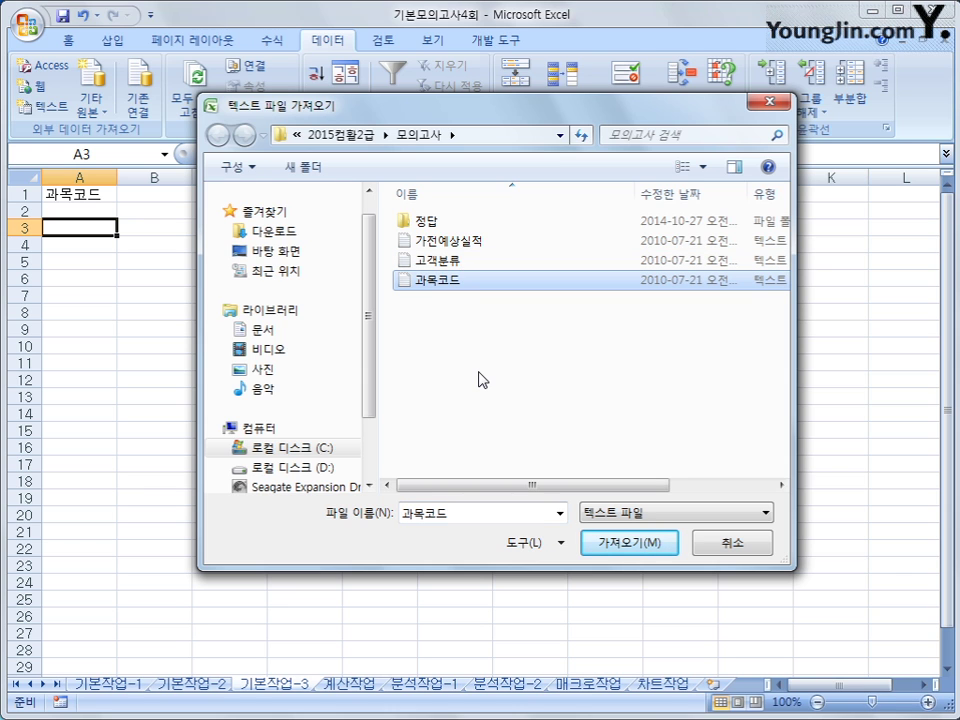
click(622, 546)
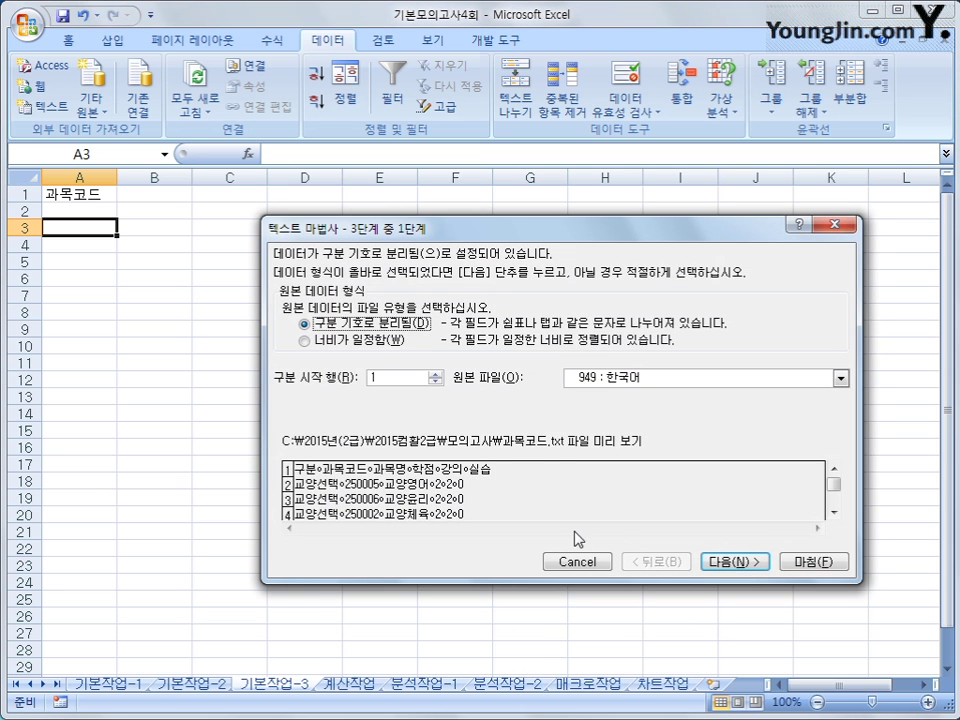
Import the text as tab-delimited data with 일반 column format into the existing worksheet at cell A3.
click(727, 567)
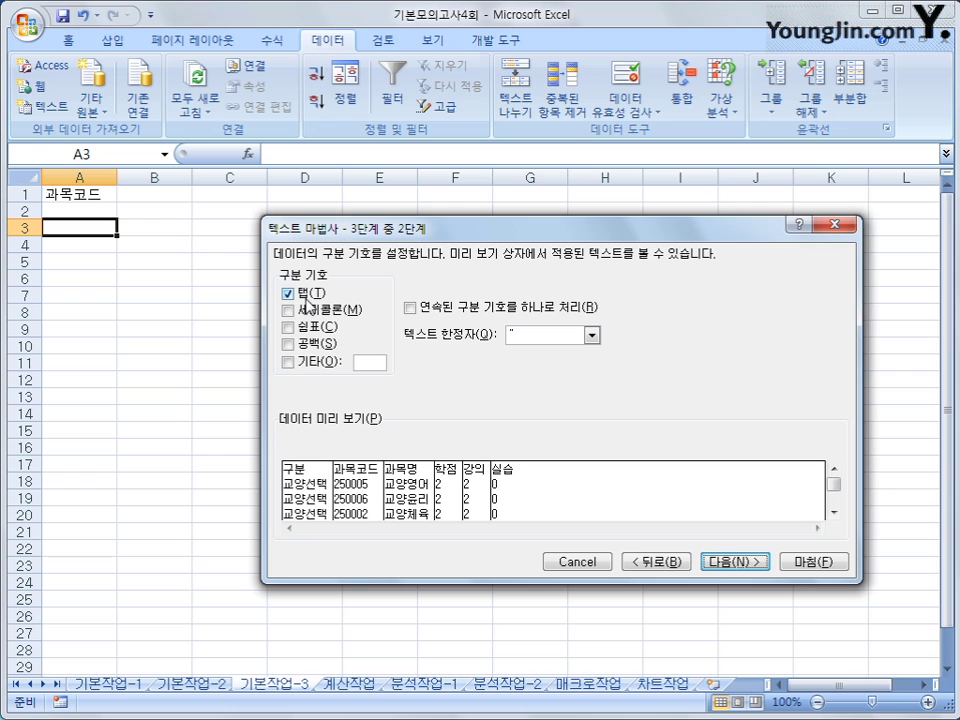
click(735, 562)
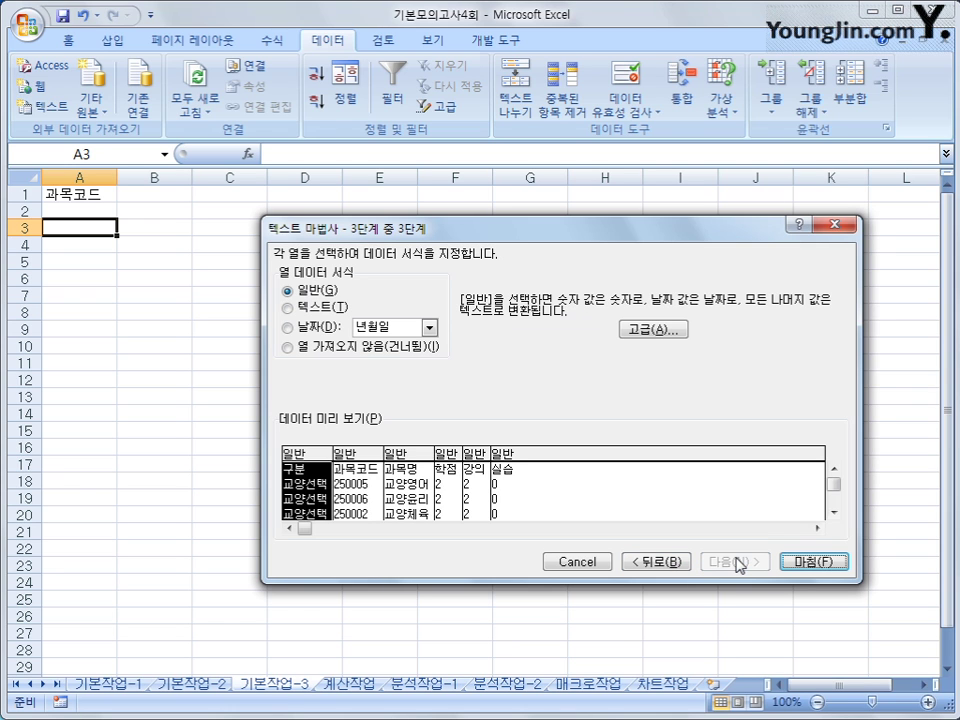
click(814, 562)
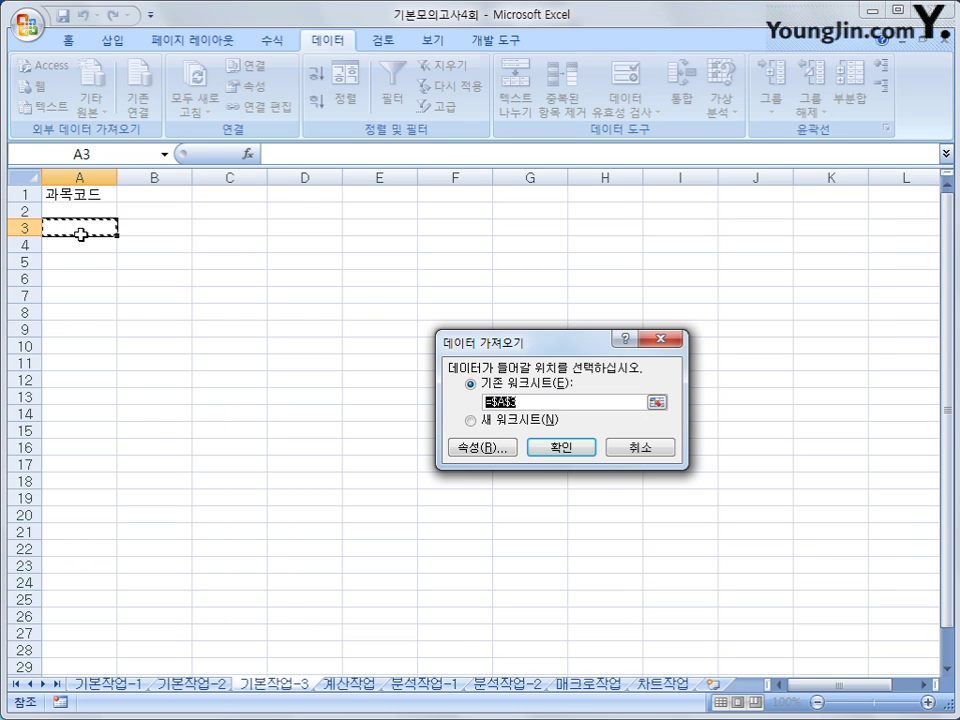
click(539, 444)
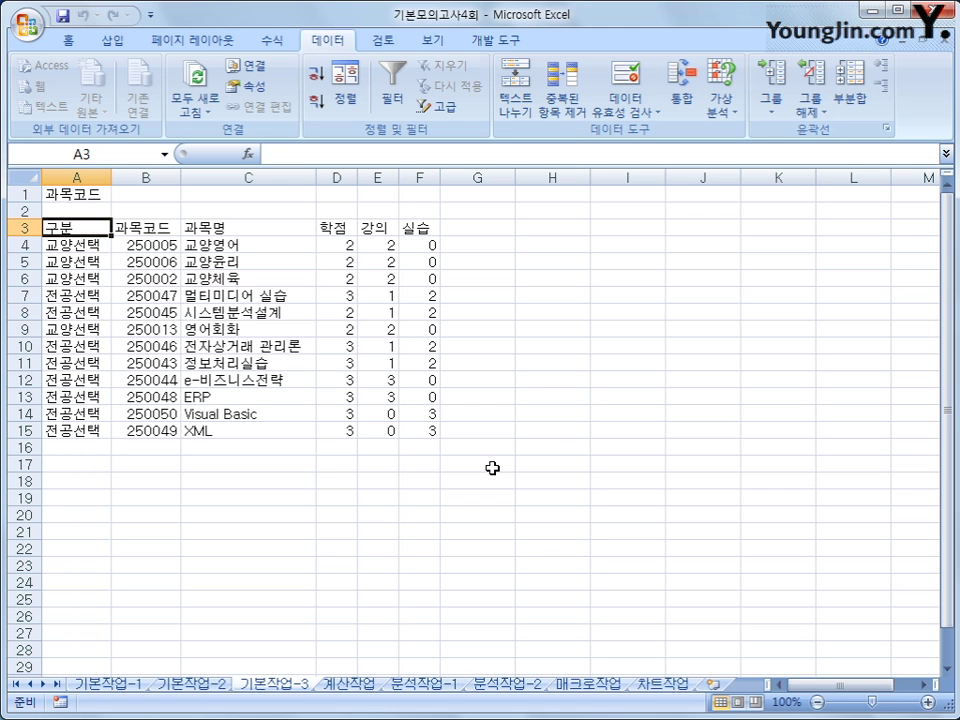
On the 계산작업 sheet, begin an IF formula in C3 that tests whether the day of the date in B3 is at least 15.
click(376, 688)
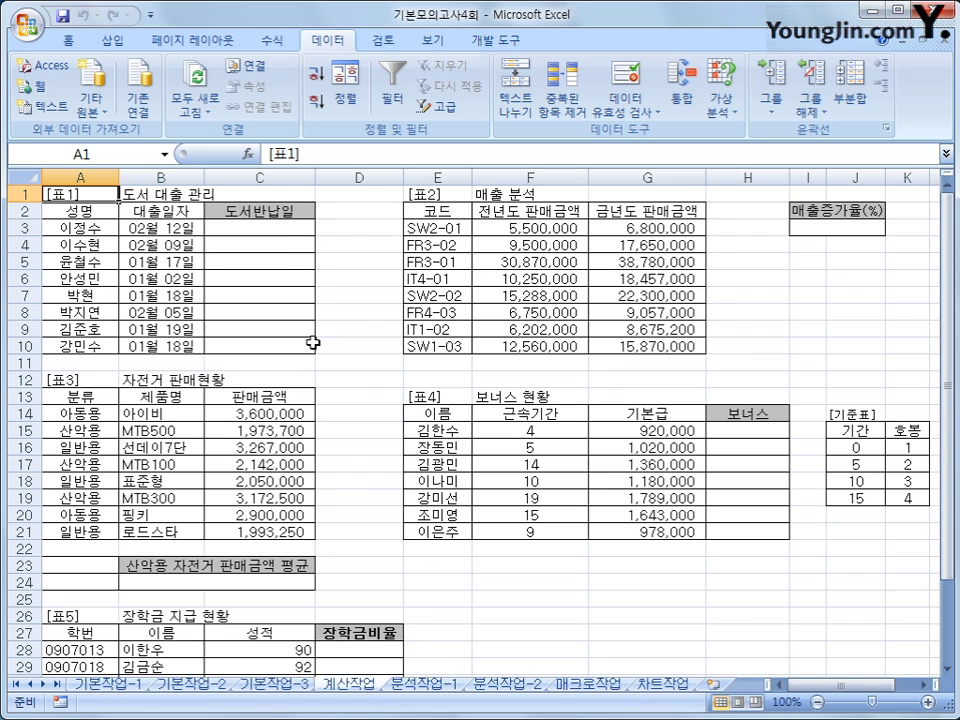
click(300, 227)
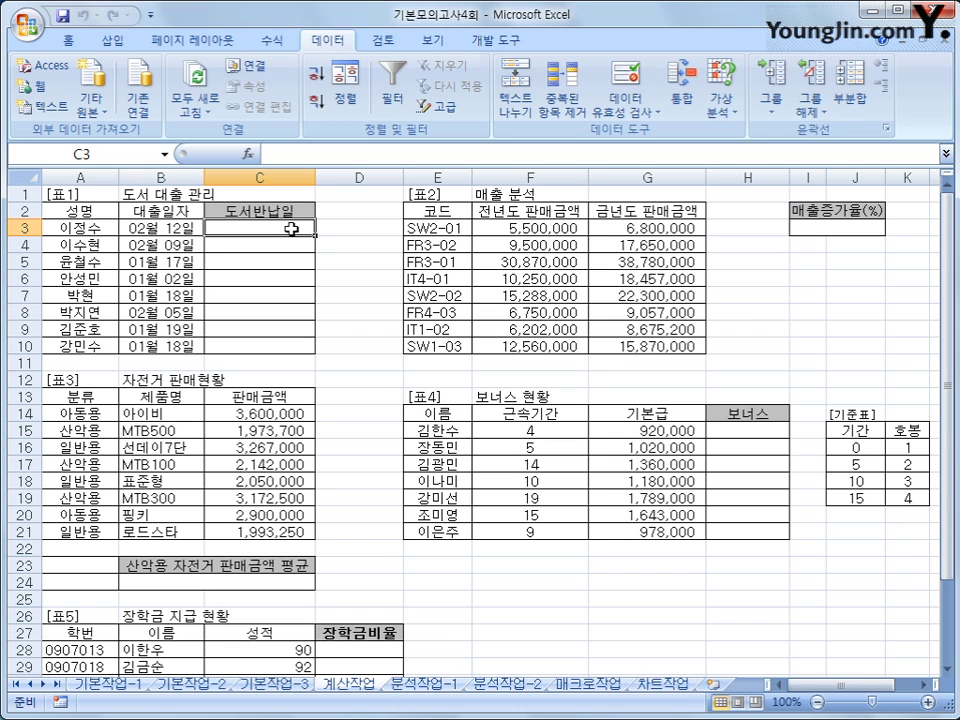
drag(228, 231, 261, 343)
click(263, 228)
text(=)
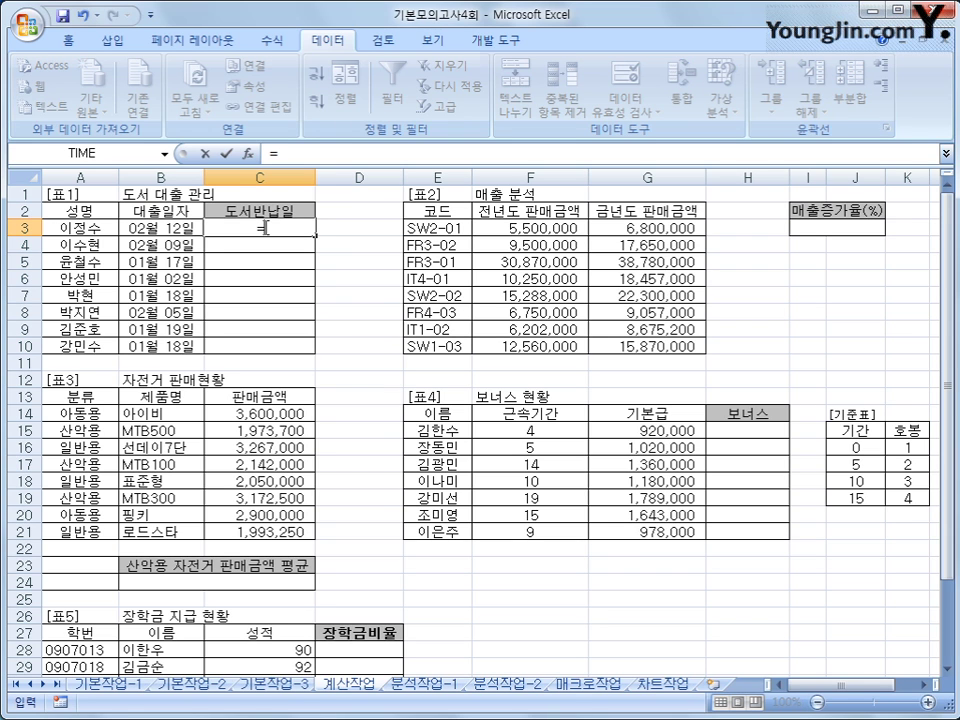
text(i)
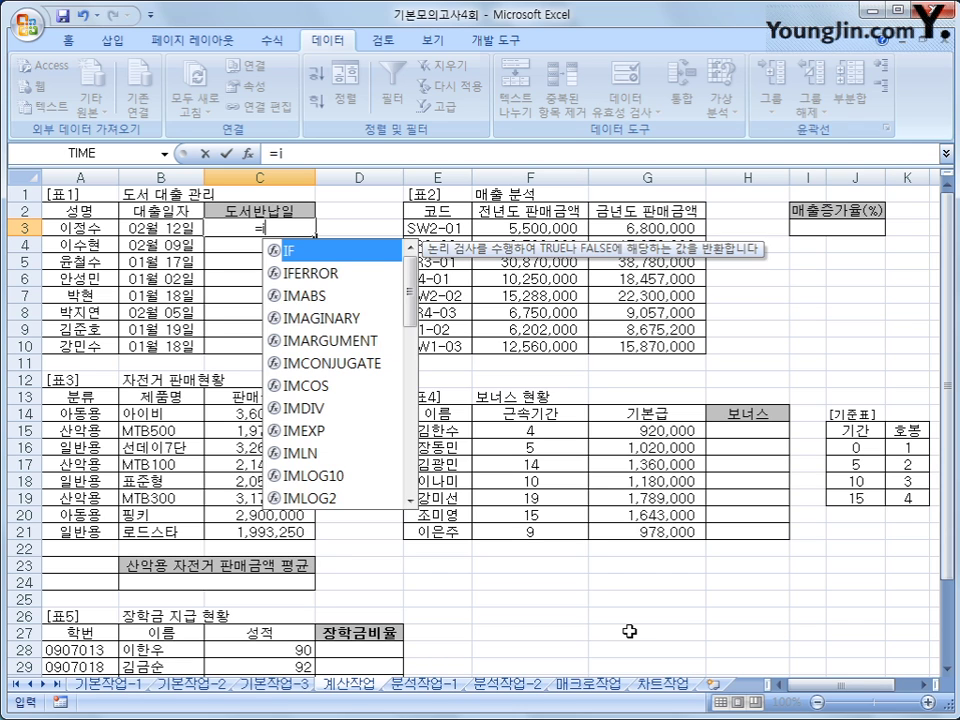
text(f(da)
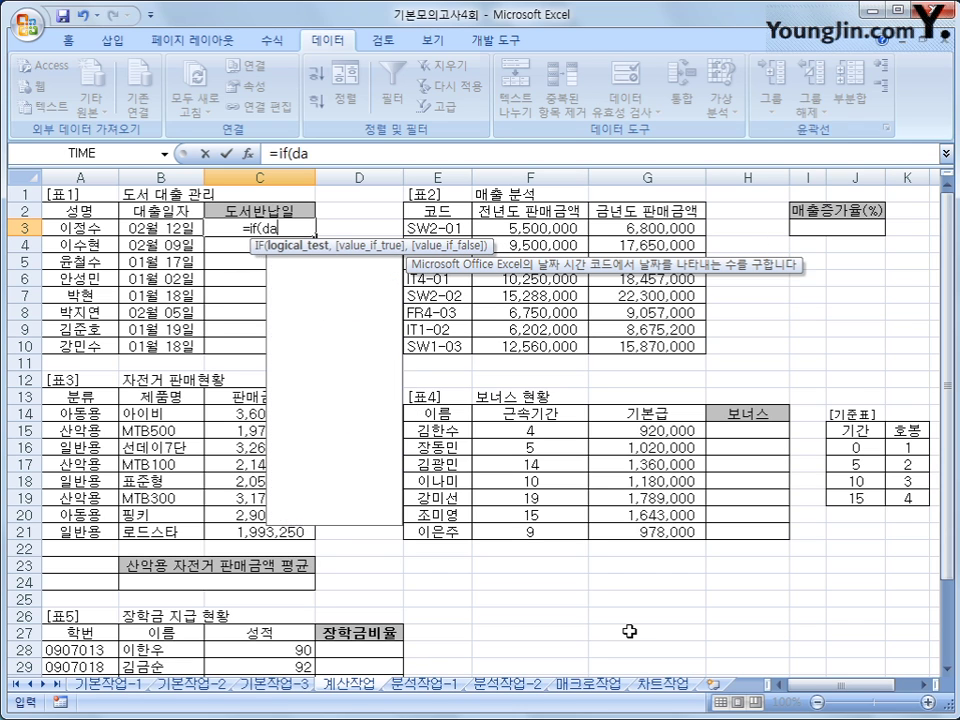
text(y()
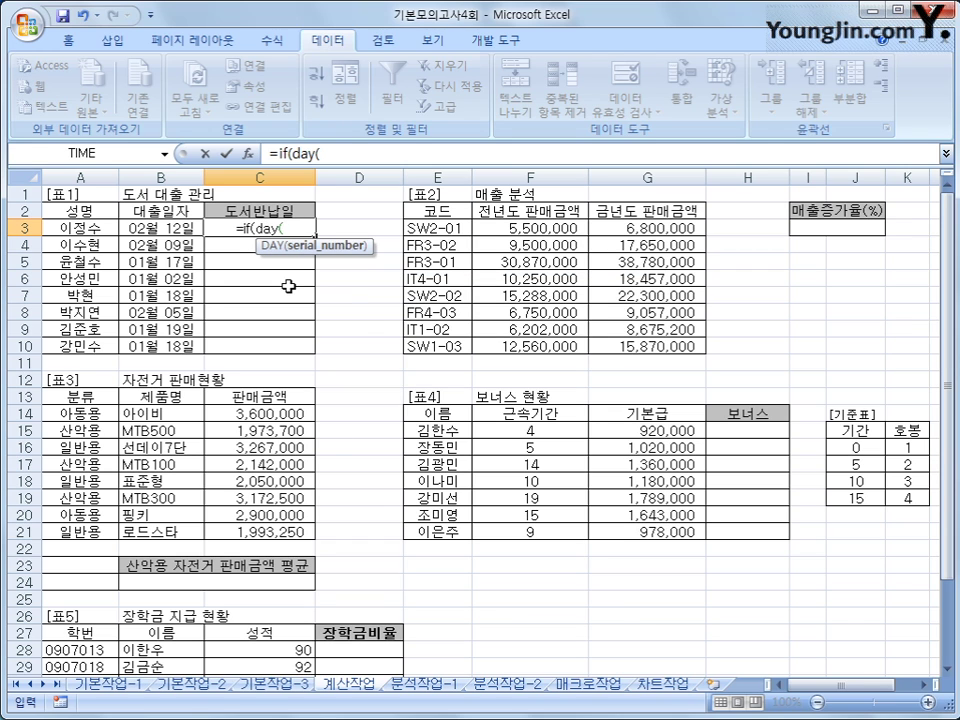
click(176, 234)
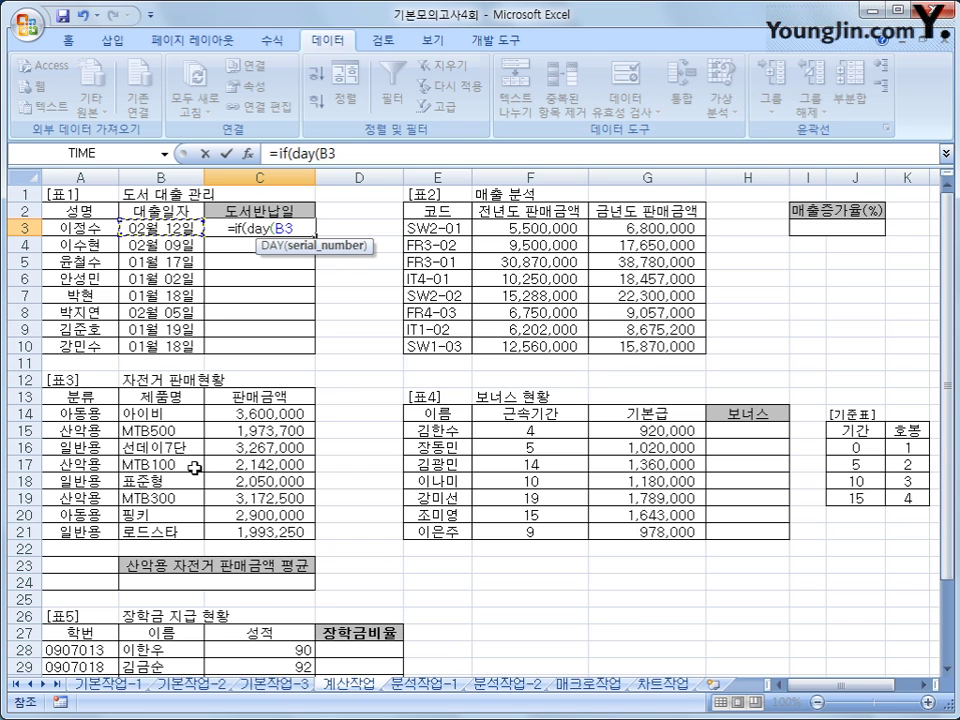
text())
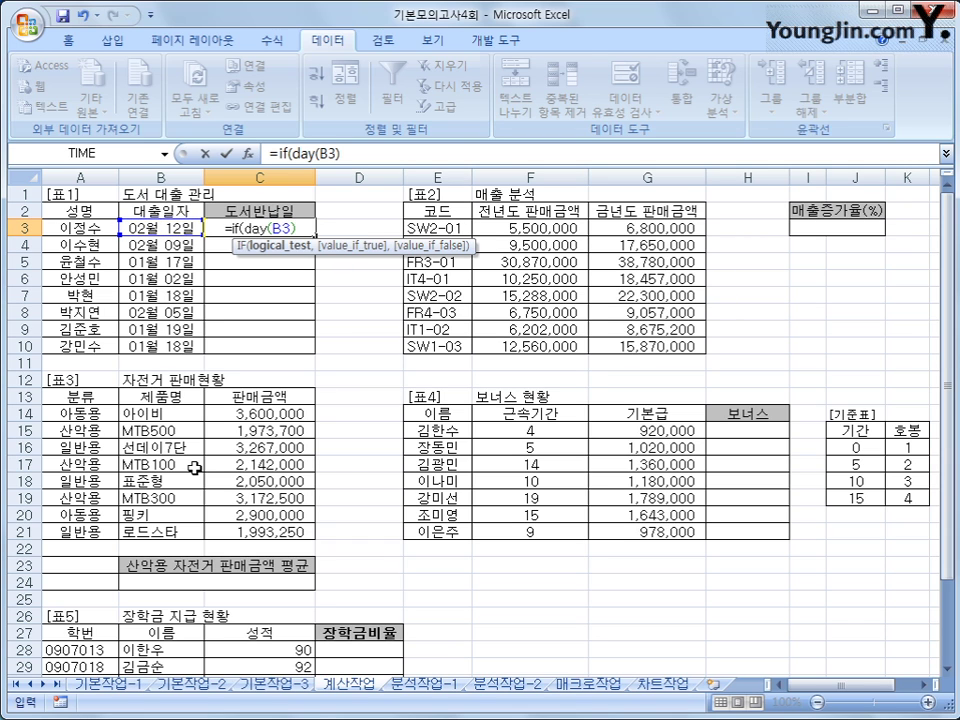
text(>=15)
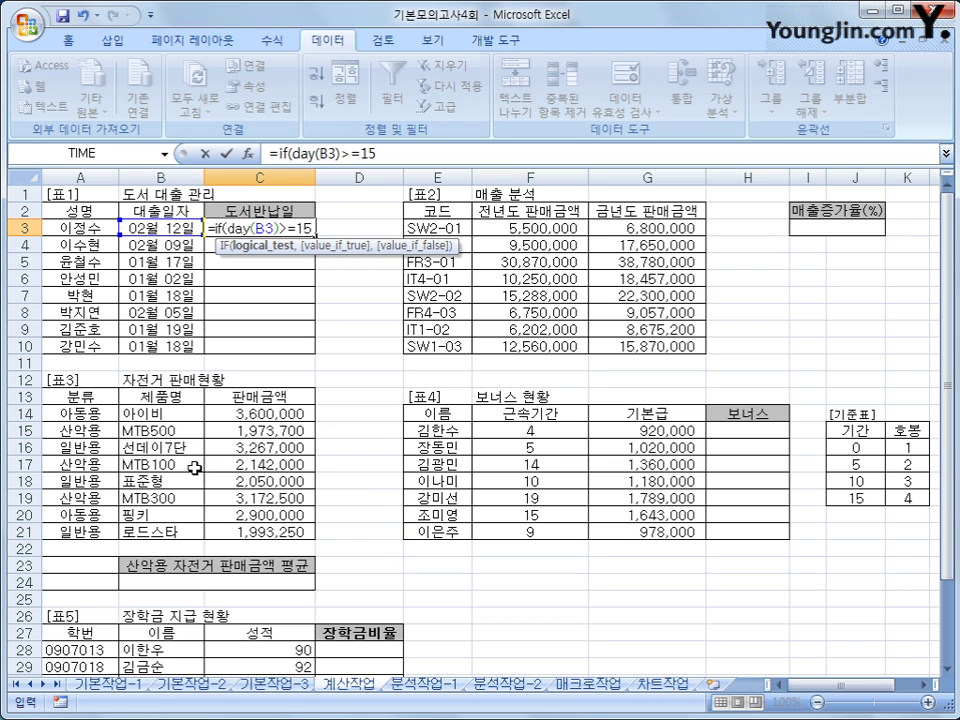
text(,)
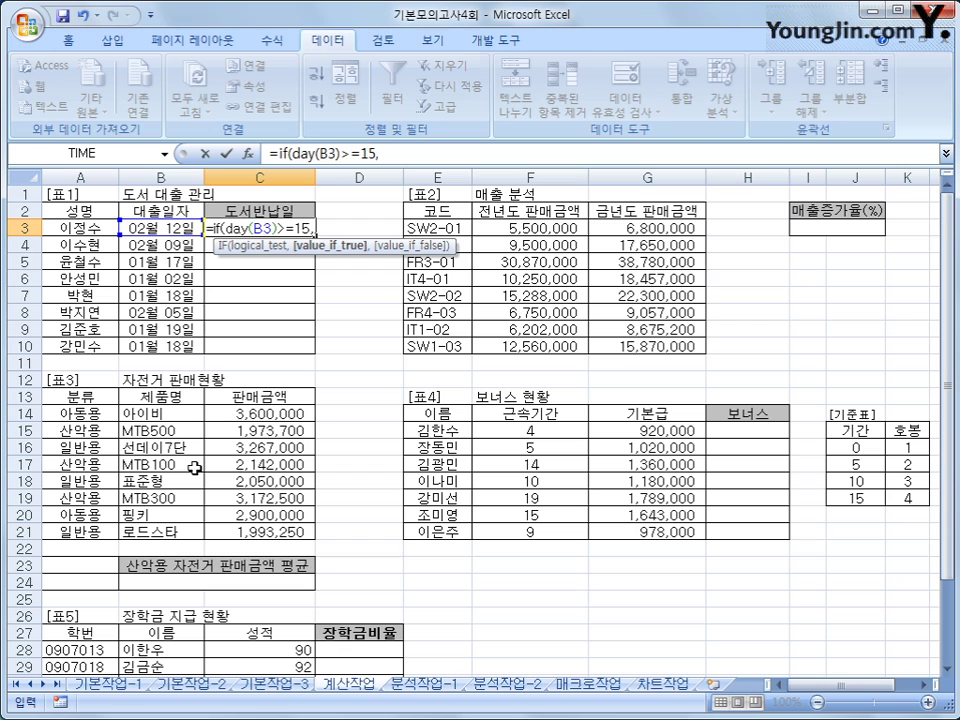
Complete the C3 formula to return B3+10 when true and B3+7 otherwise, and copy it down through C10.
key(Left)
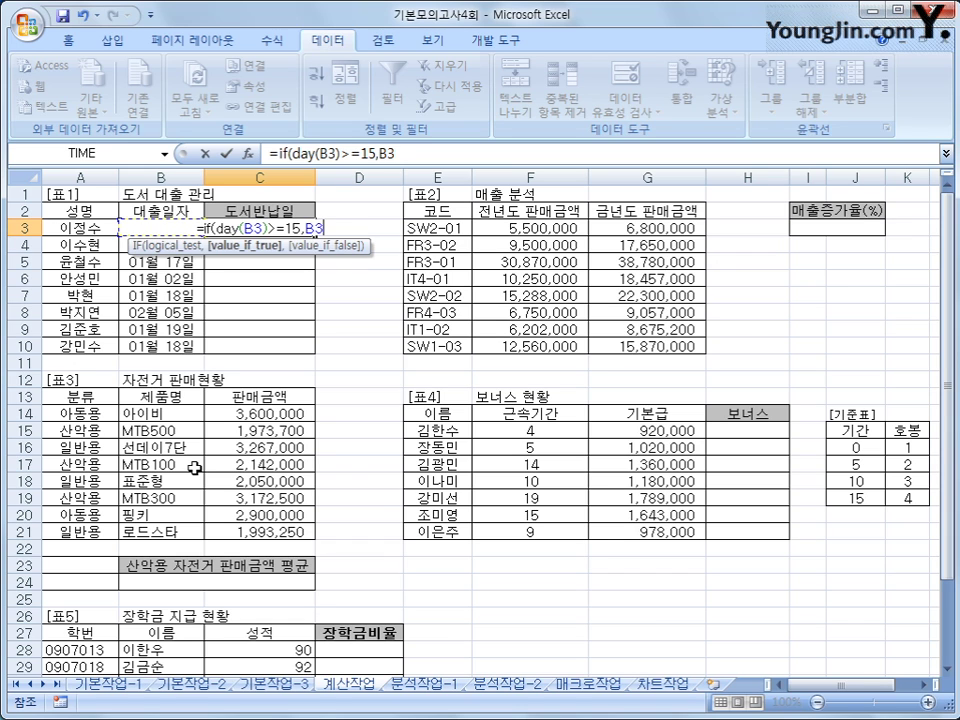
text(+10)
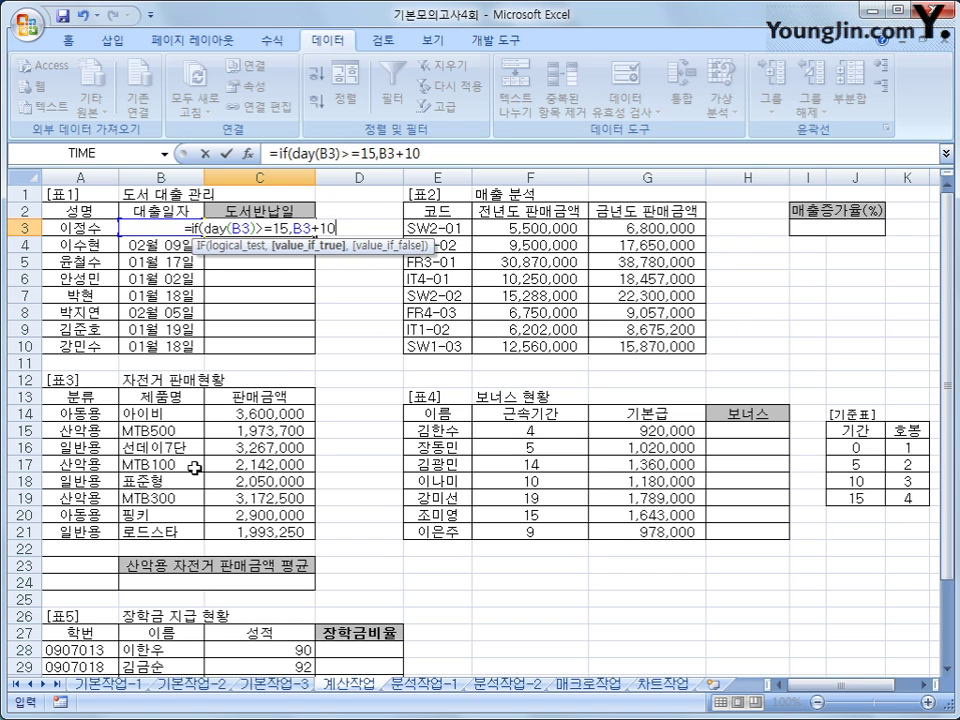
text(,)
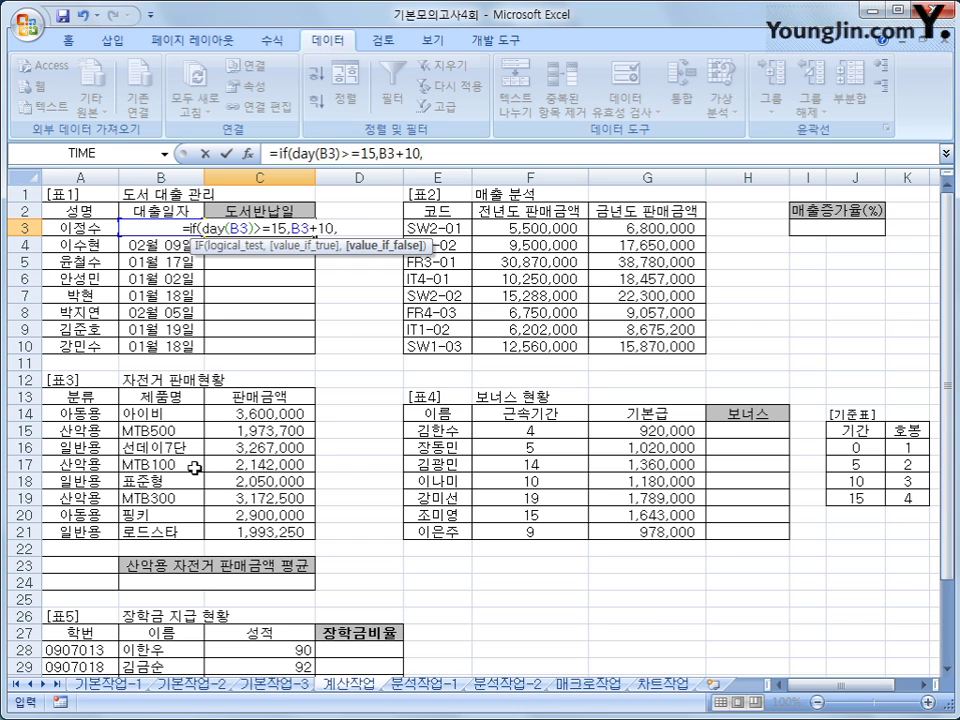
text(B3+)
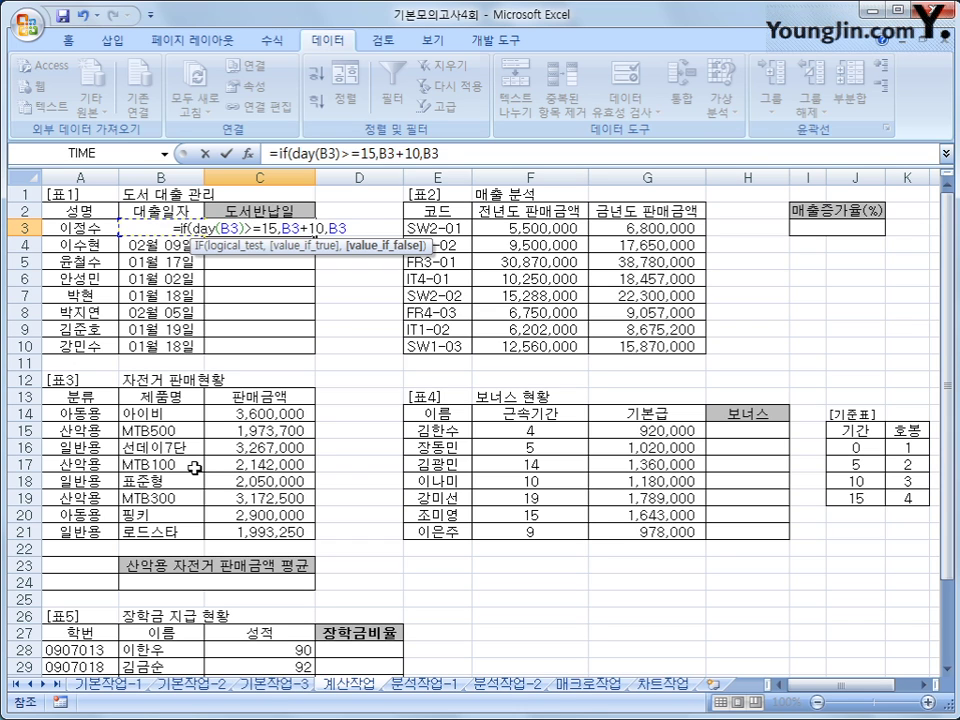
text(7)
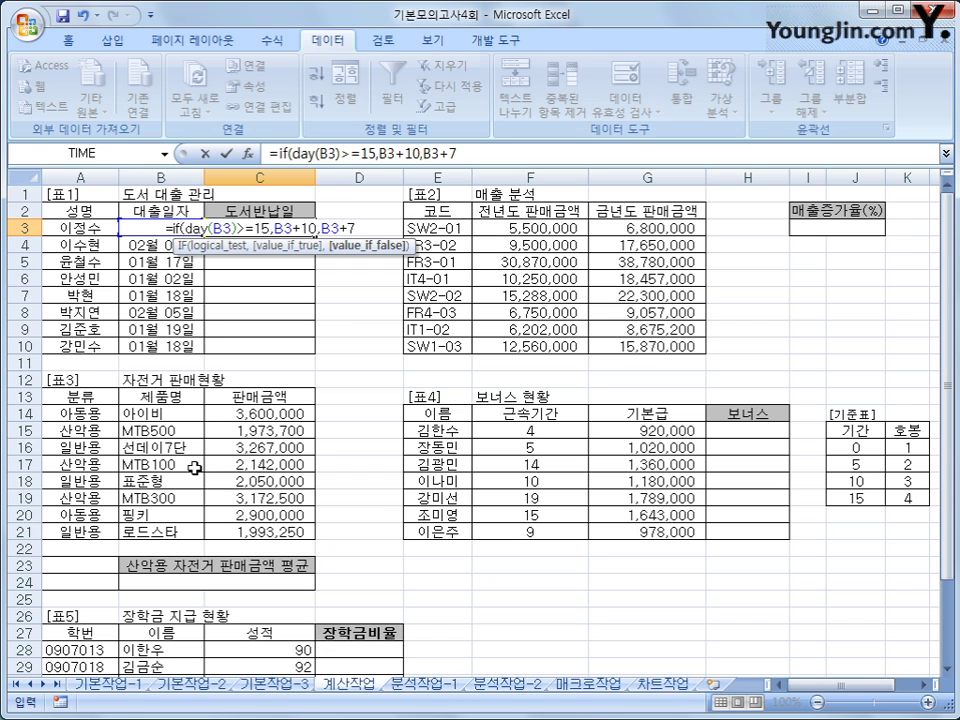
key(Return)
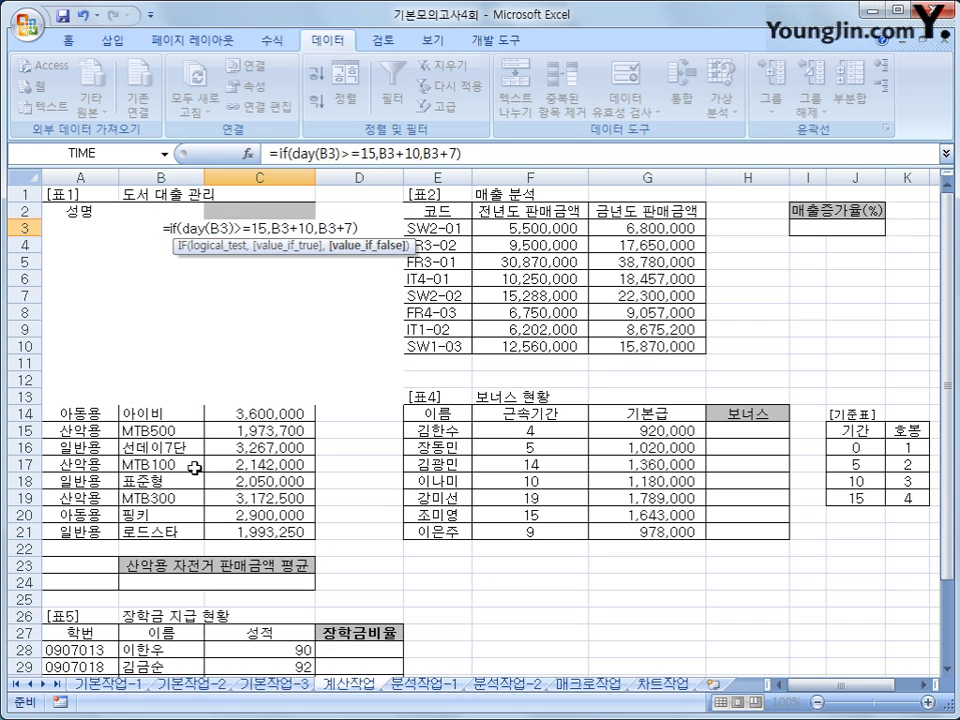
click(303, 230)
drag(303, 236, 318, 350)
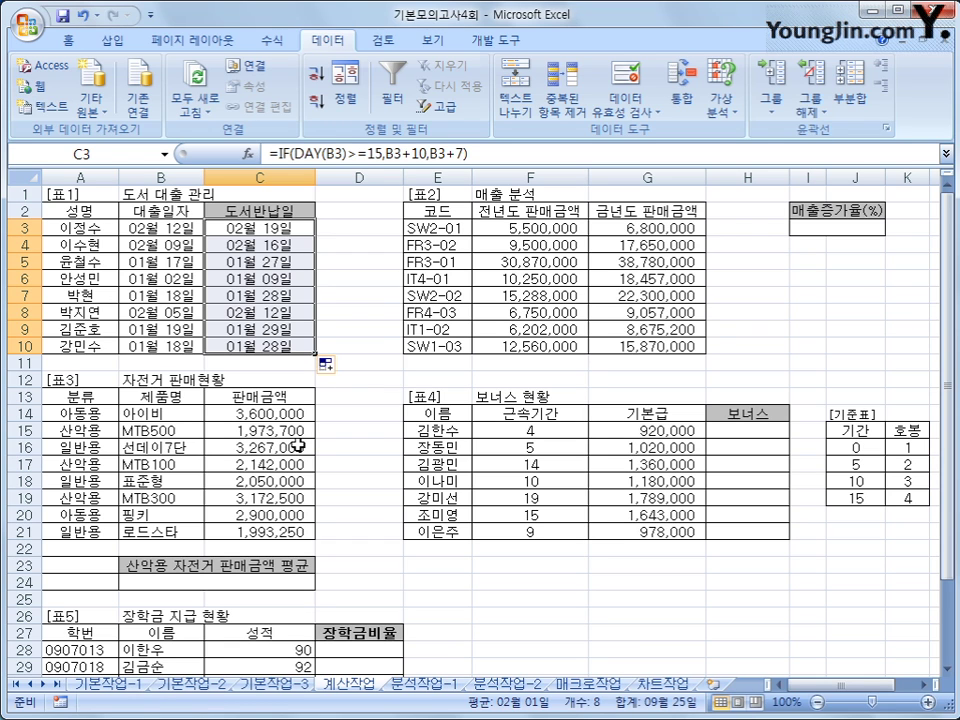
Enter the formula =SUM(F3:F10)/SUM(G3:G10)*100 in the 매출증가율(%) cell I3.
click(555, 211)
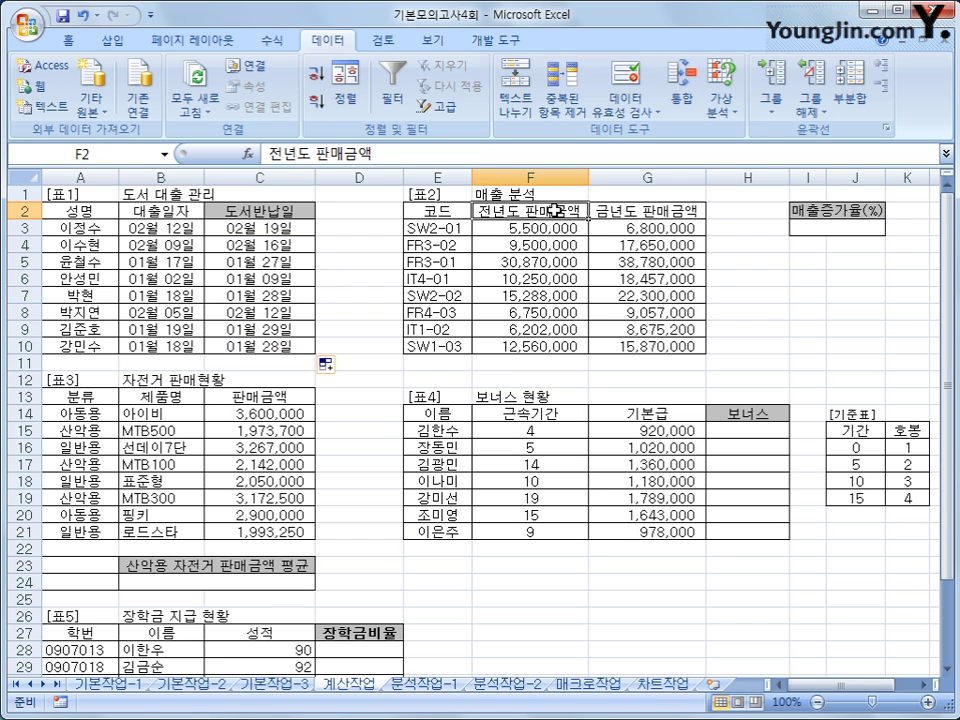
click(611, 211)
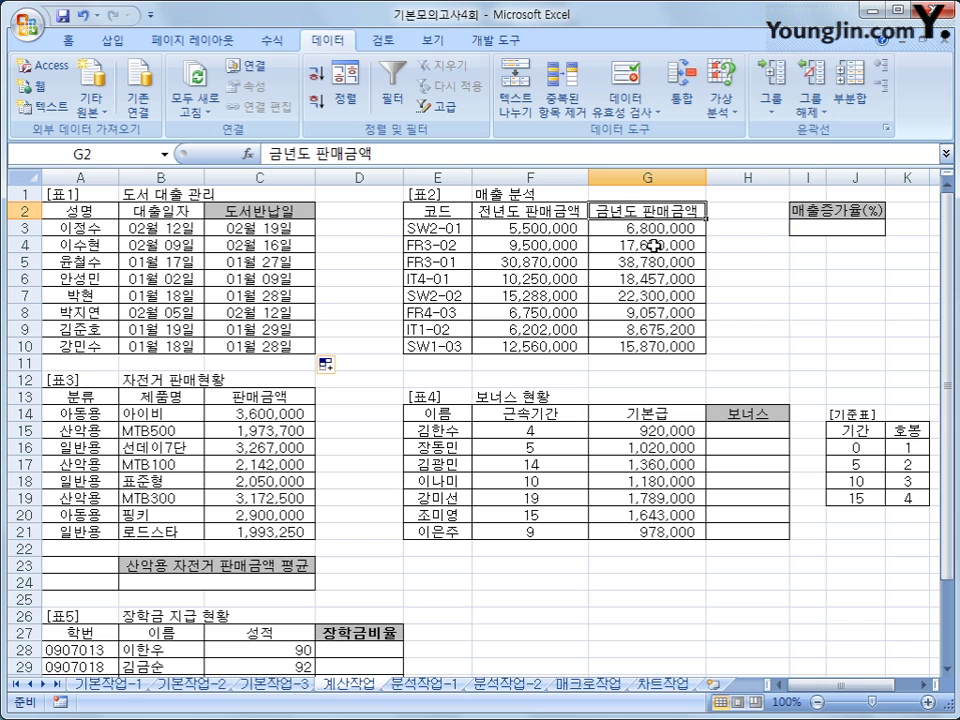
click(843, 232)
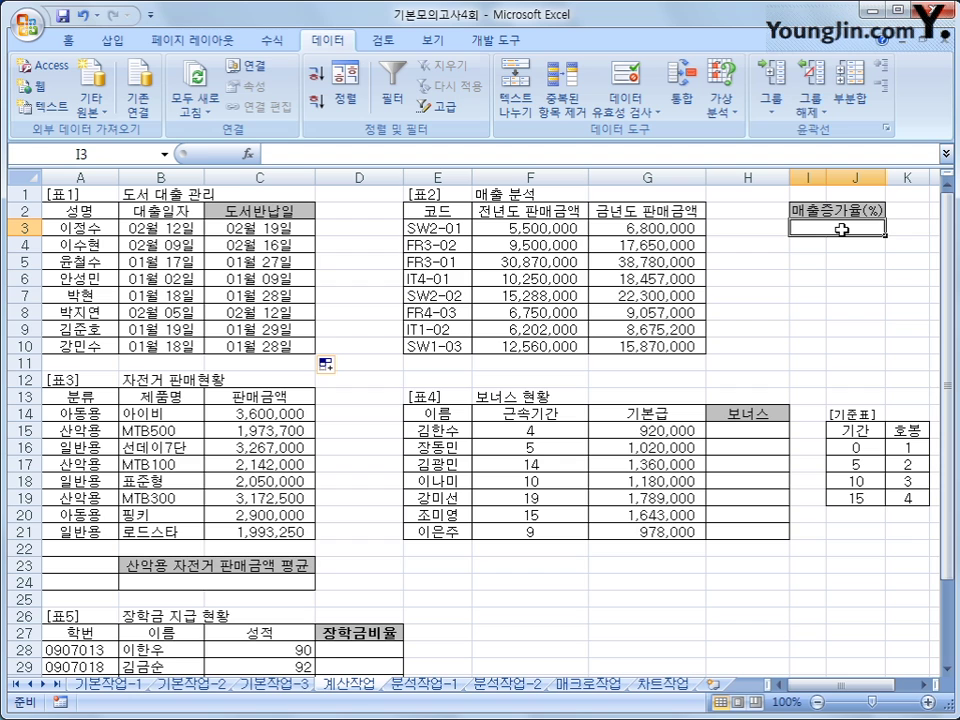
text(=su)
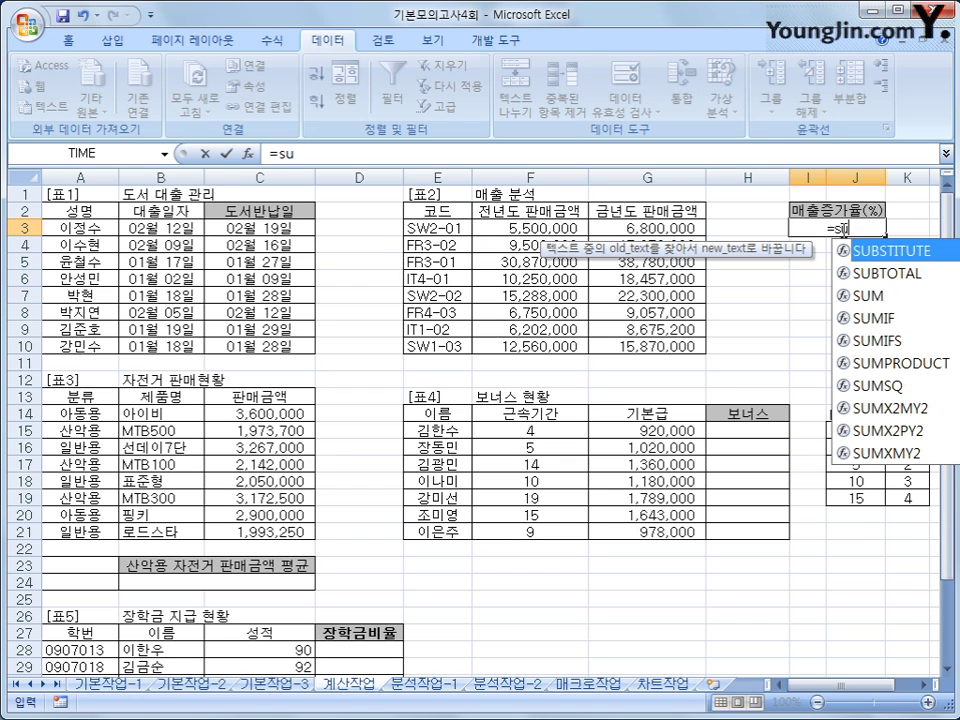
text(m()
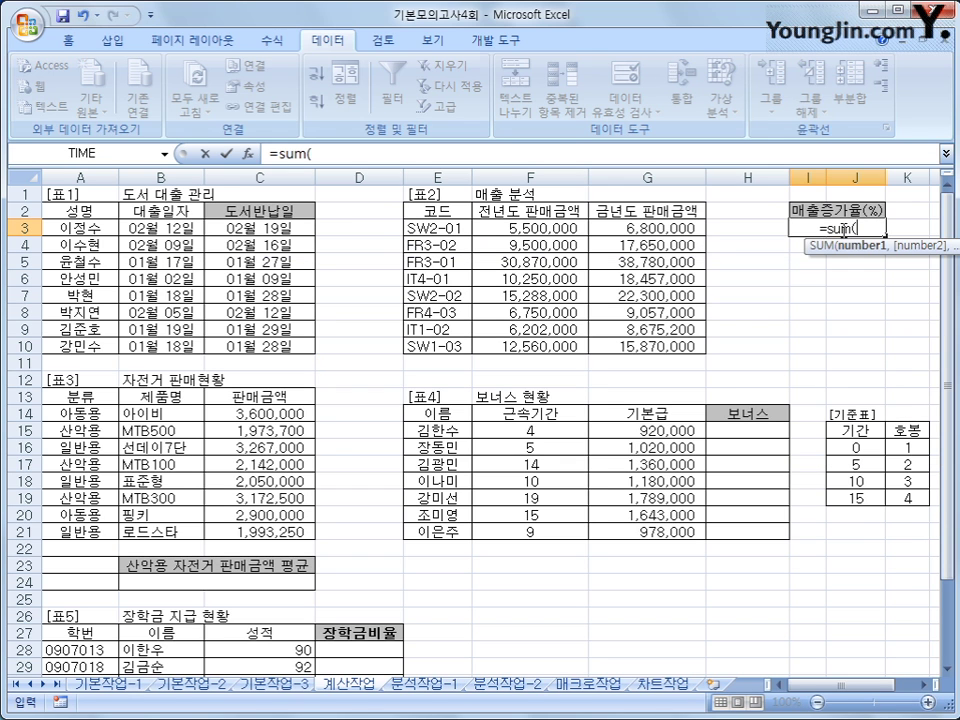
drag(561, 229, 556, 342)
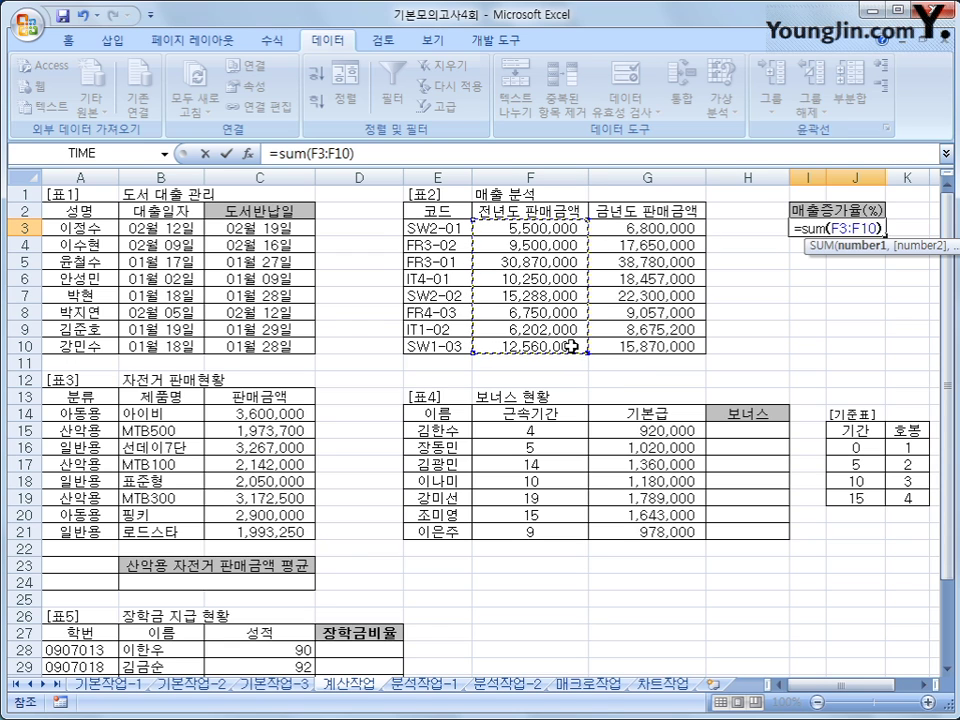
text())
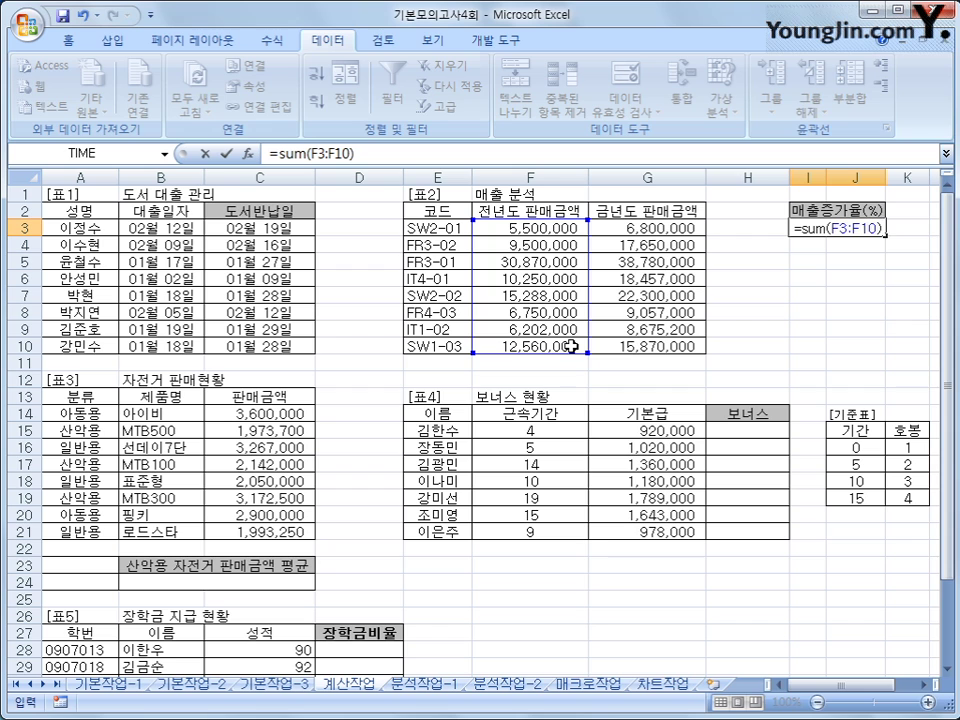
text(/)
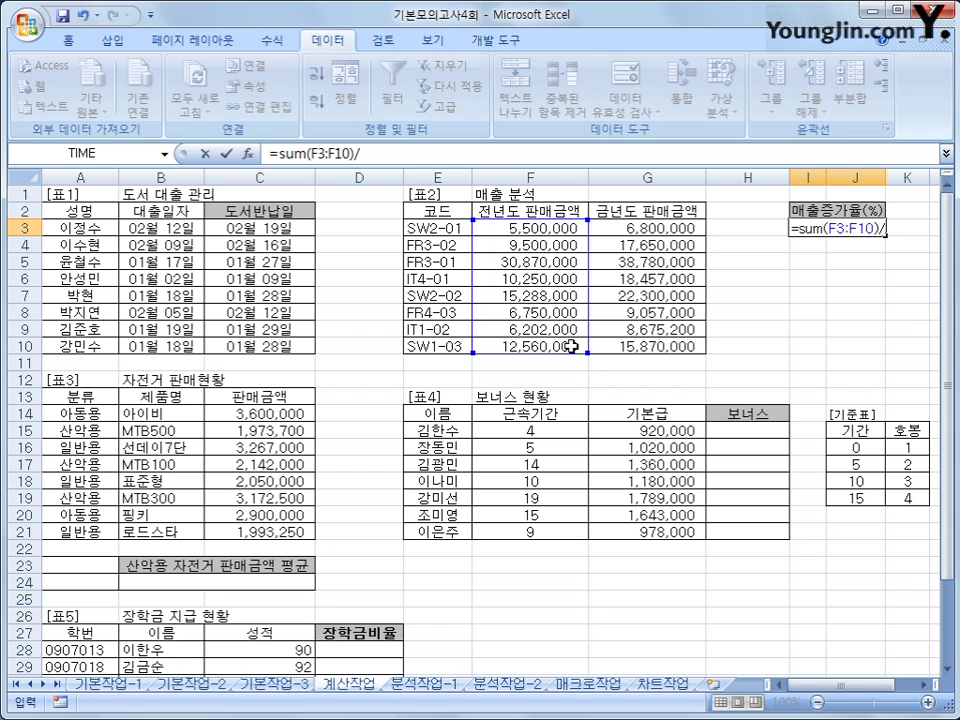
text(sum()
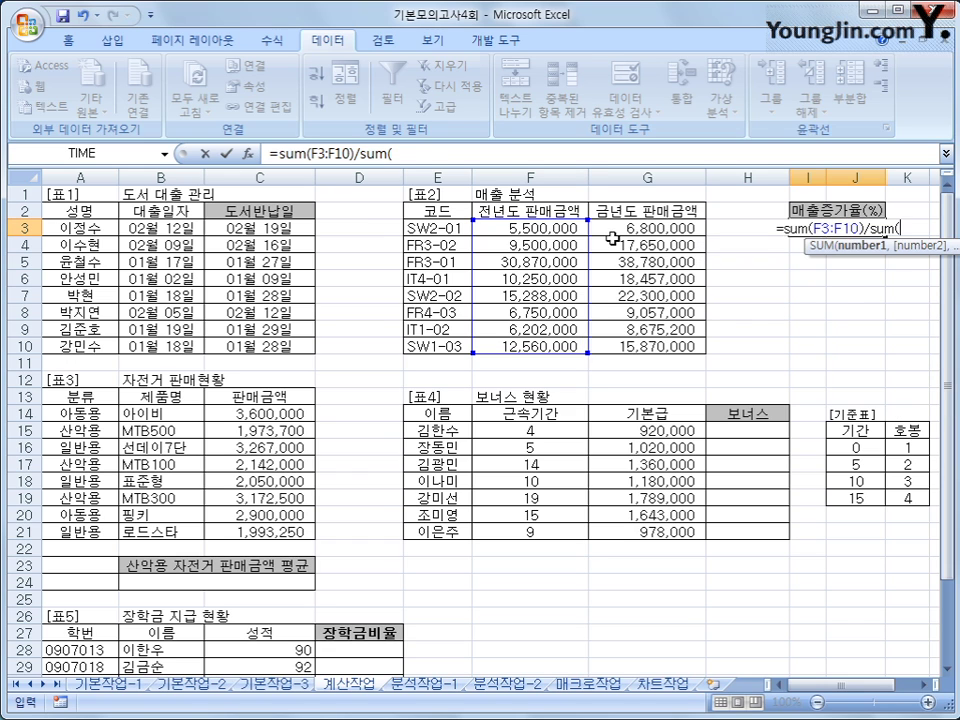
drag(620, 228, 643, 346)
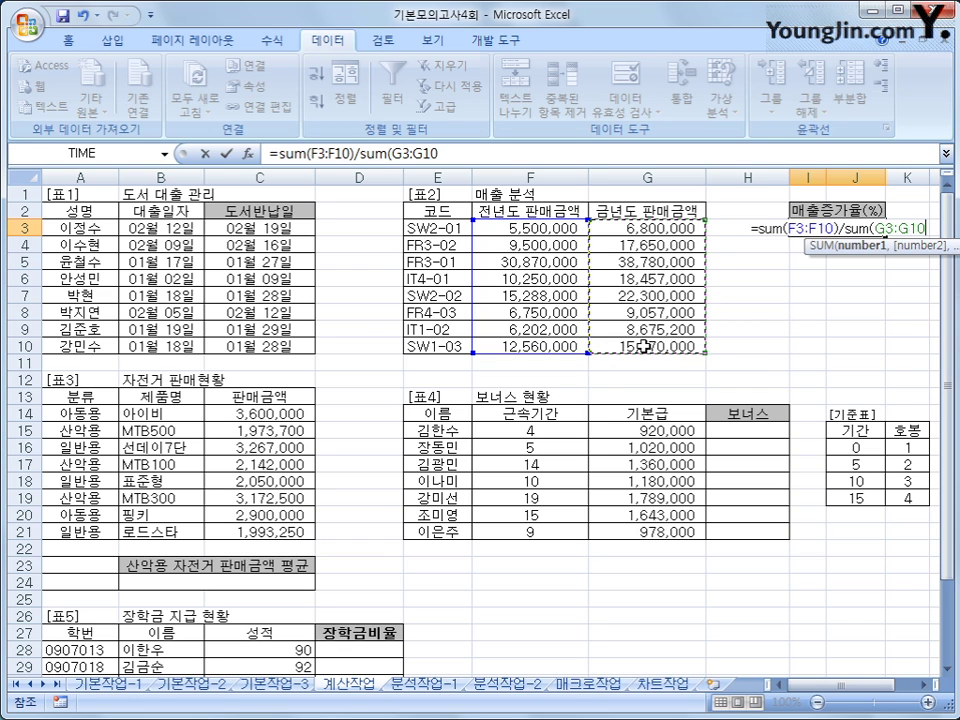
text())
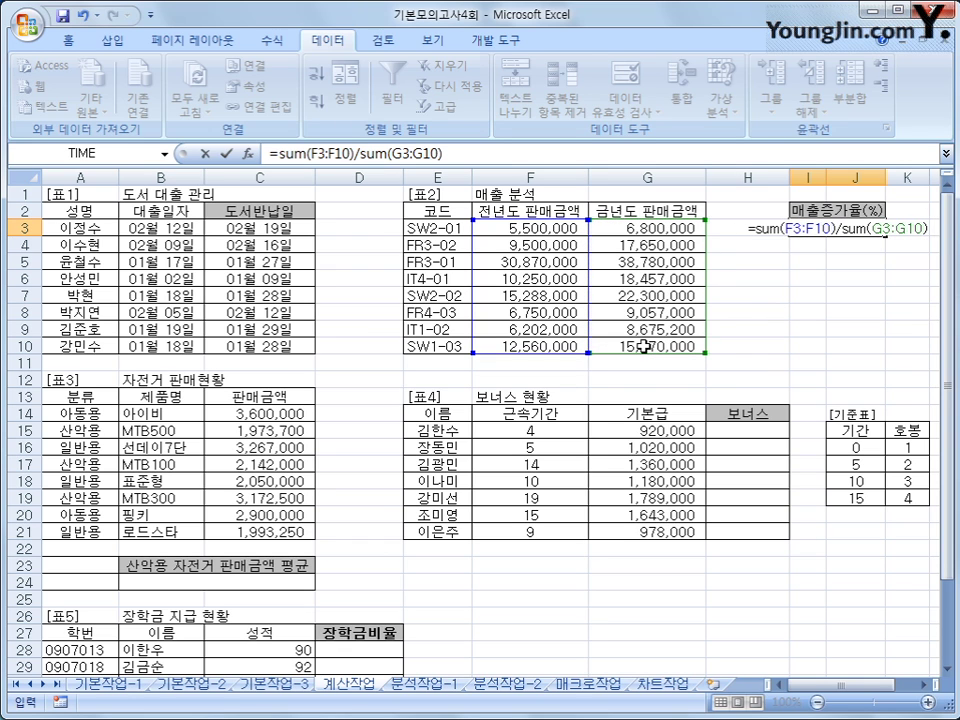
text(*100)
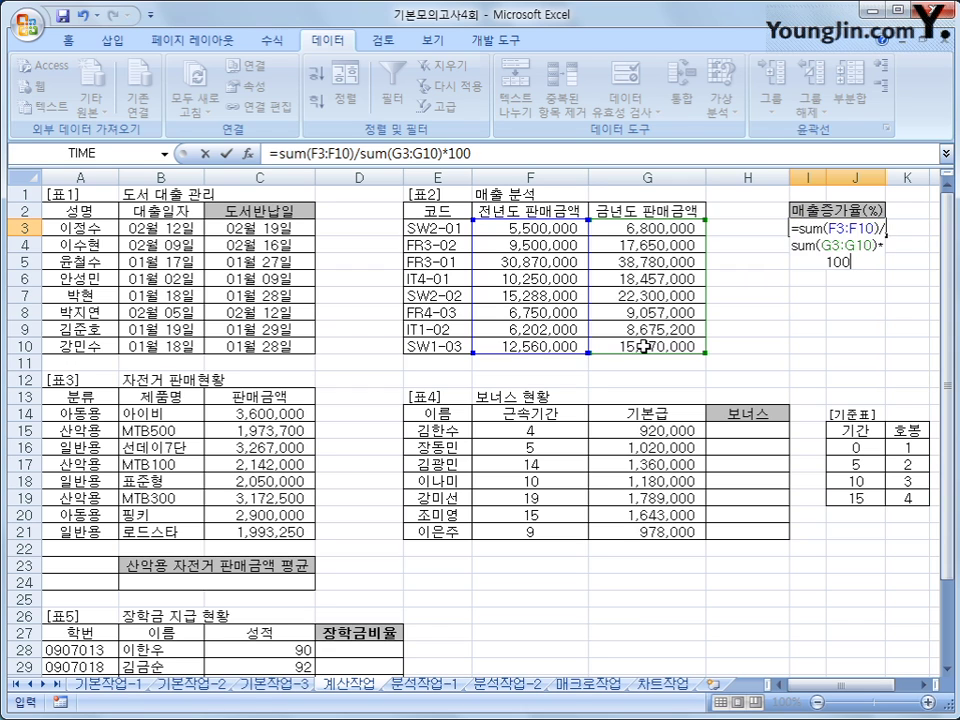
key(Return)
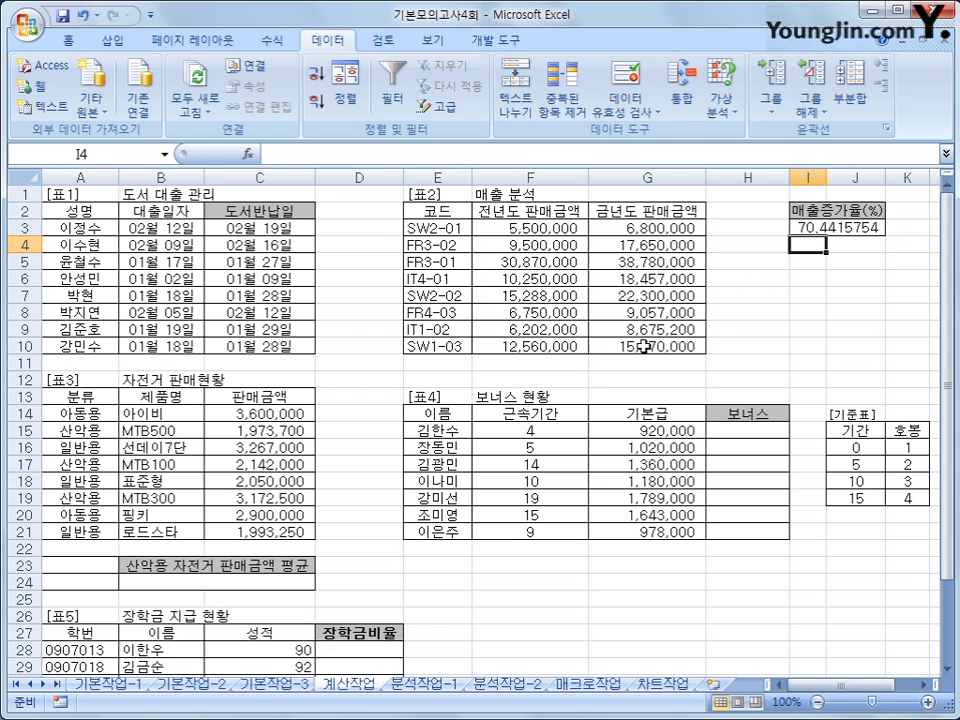
Wrap the 매출증가율(%) formula in I3 in a ROUND function with 1 decimal place.
click(816, 226)
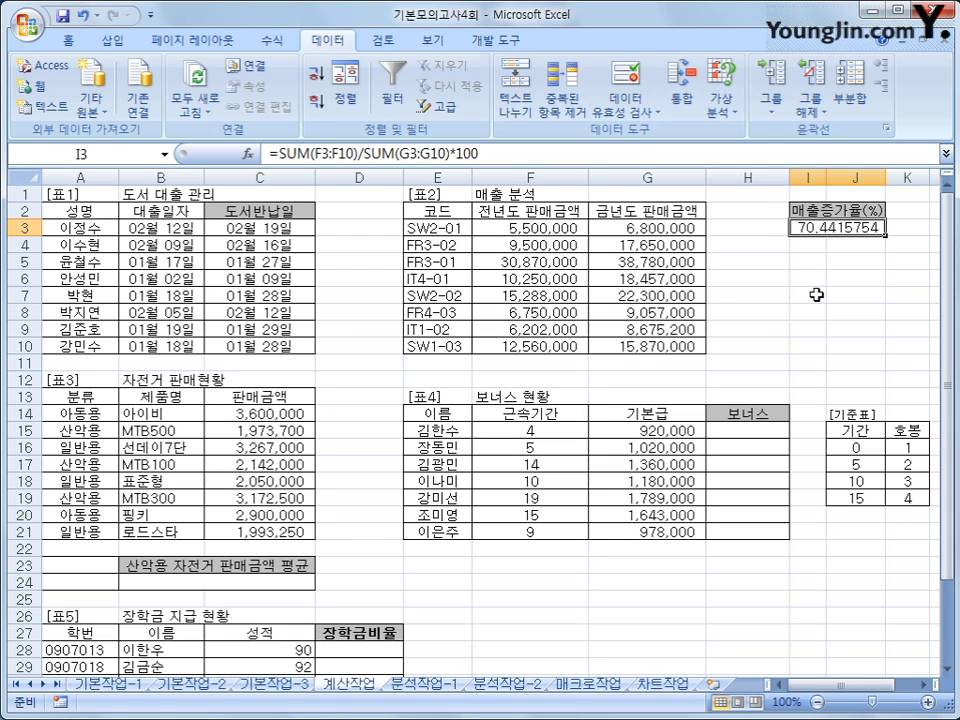
click(273, 155)
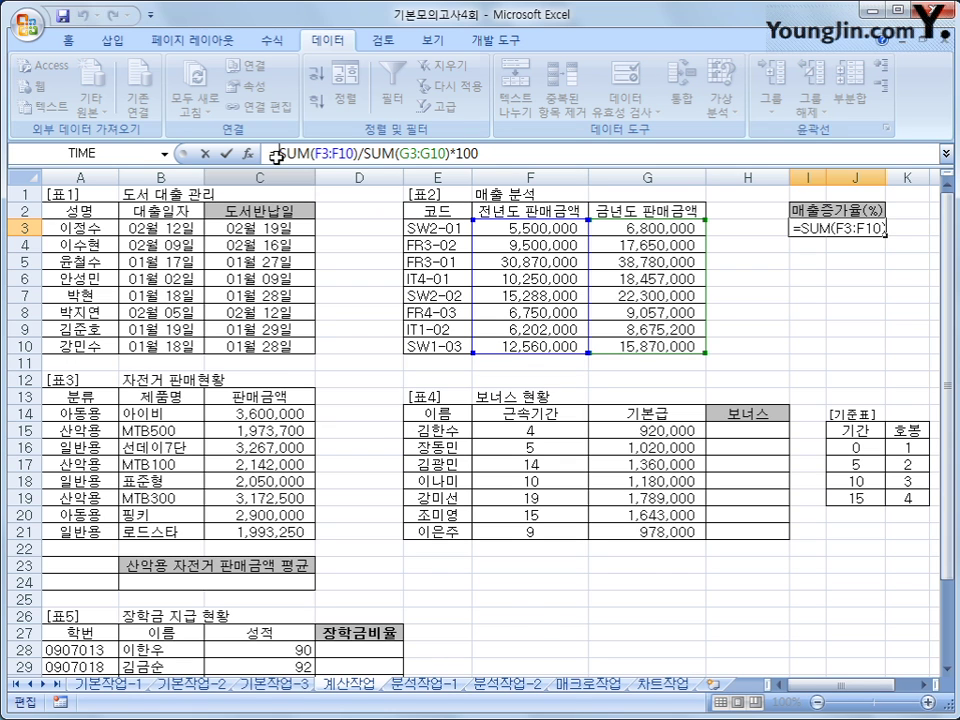
text(ro)
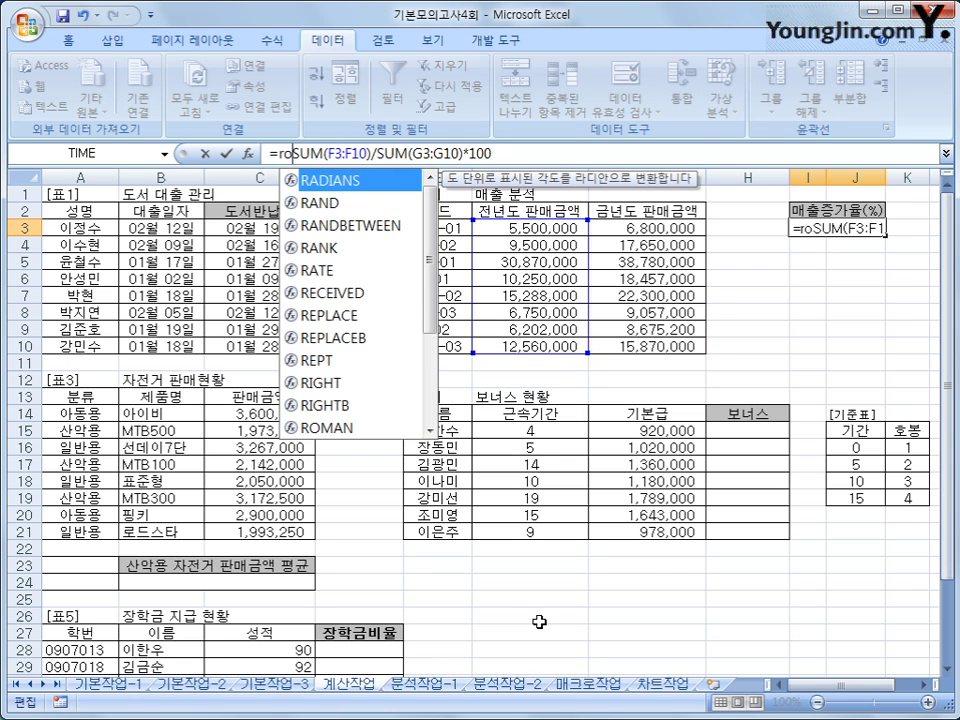
text(un)
key(Tab)
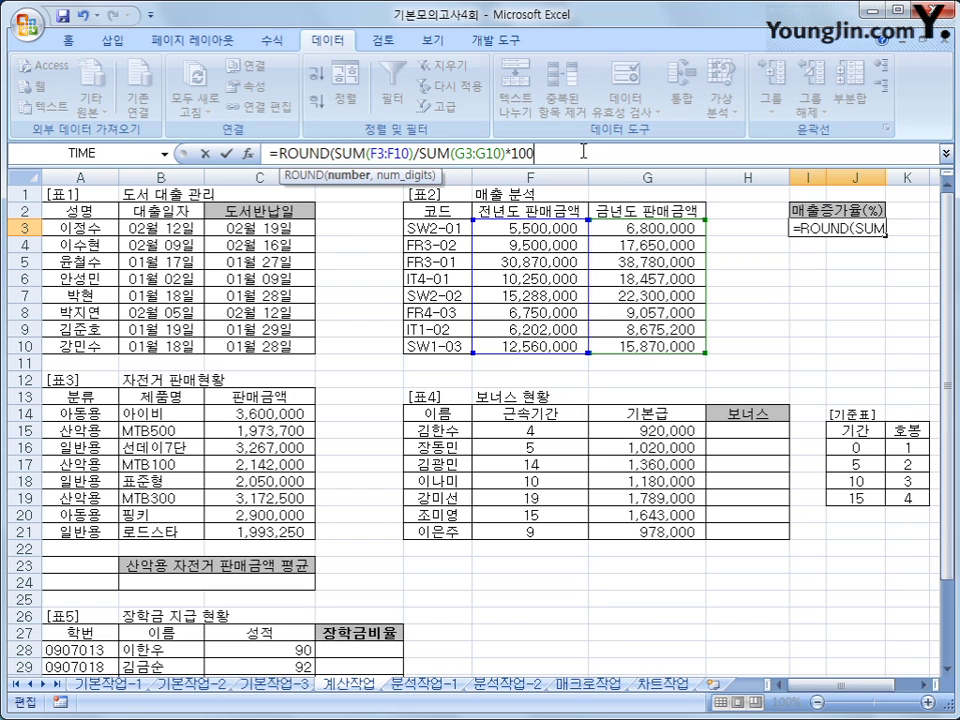
text(,1)
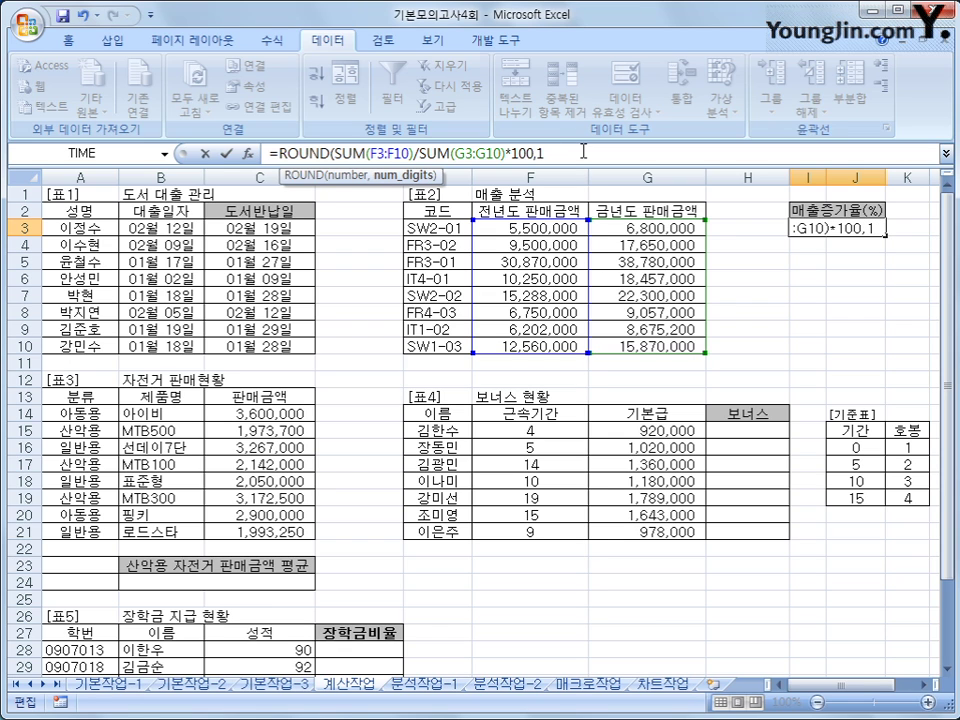
text())
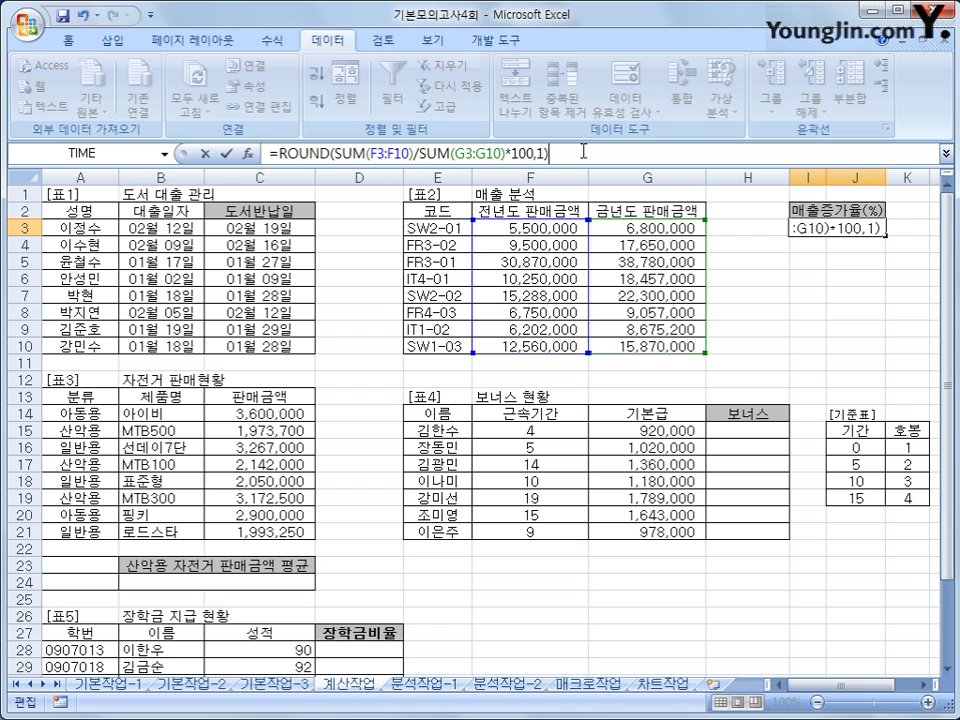
key(Return)
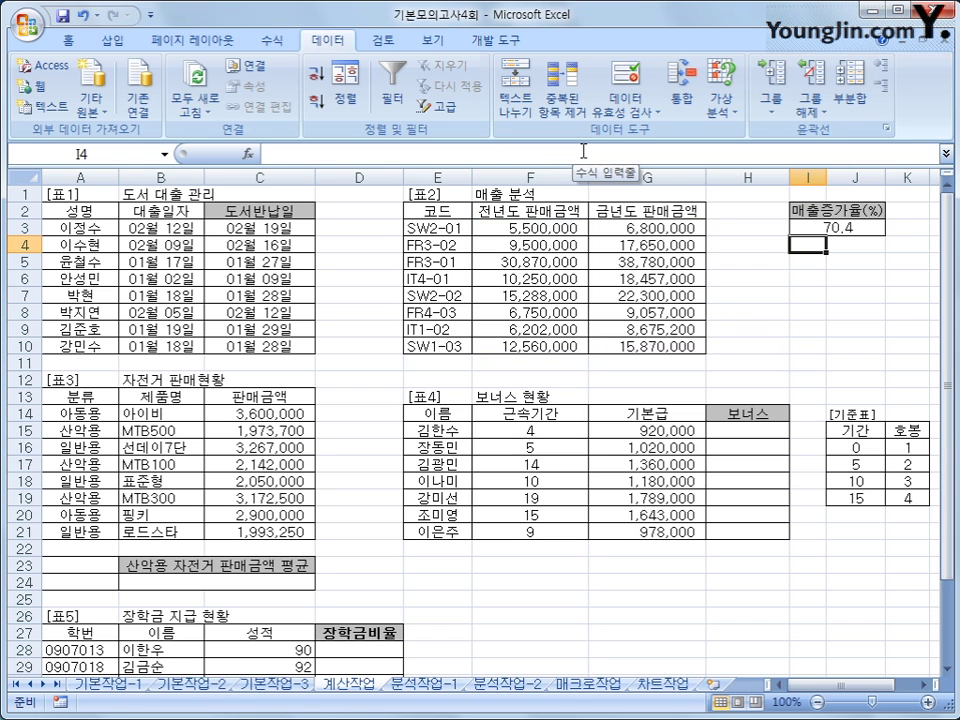
click(857, 230)
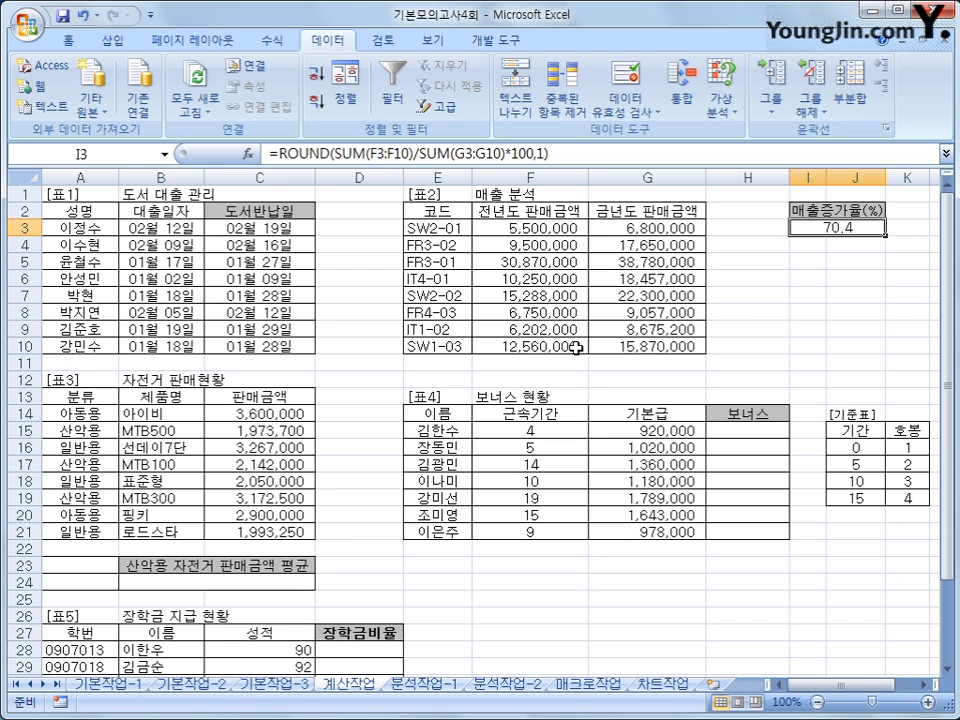
Enter the criteria for the bicycle sales average, with 분류 in A23 and 산악용 in A24.
click(107, 568)
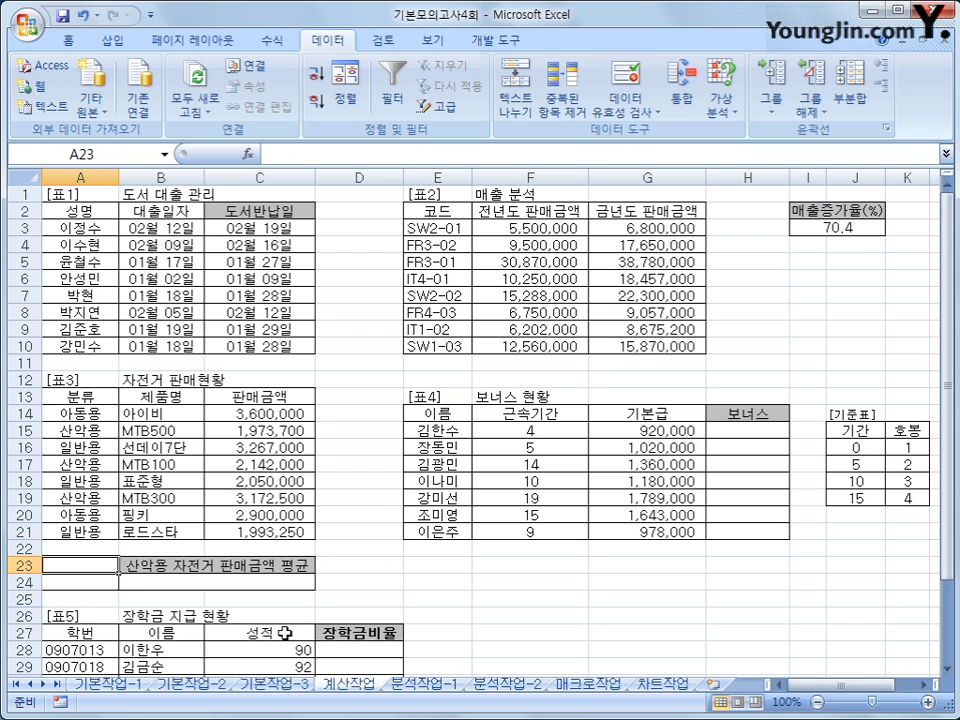
text(qns)
key(BackSpace)
key(BackSpace)
key(BackSpace)
key(Hangul)
text(ㅂ)
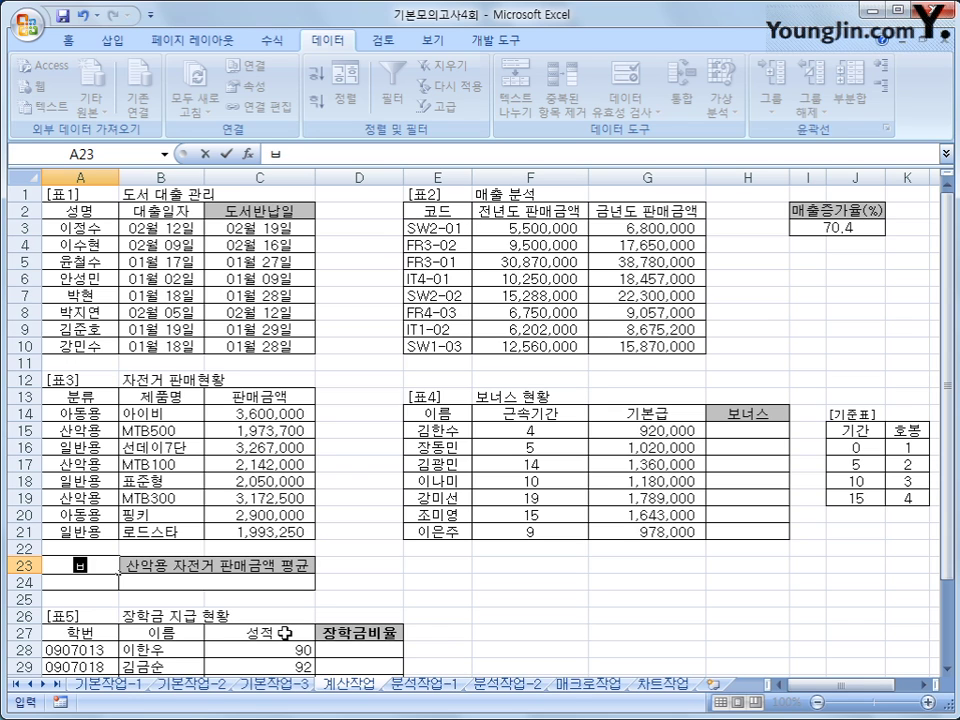
text(ㅜㄴㄹㅠ)
key(Return)
text(ㅅㅏㄱ)
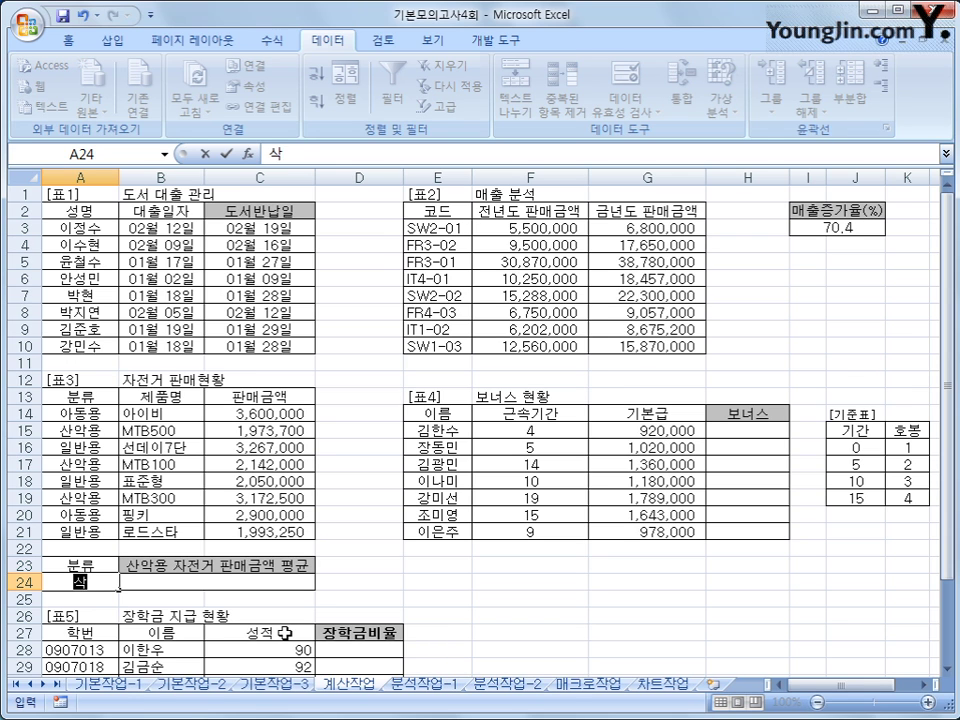
key(BackSpace)
text(ㄴㅇㅏㄱㅇㅛㅇ)
key(Return)
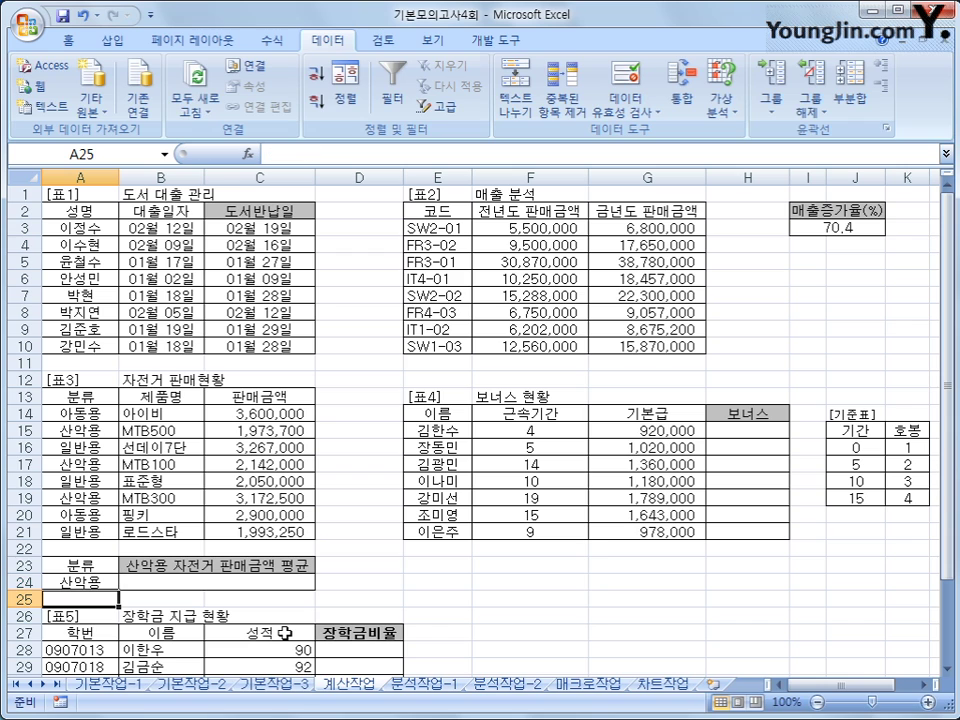
Insert a DAVERAGE function in B24 with database A13:C21, field C13 and criteria A23:A24.
click(224, 584)
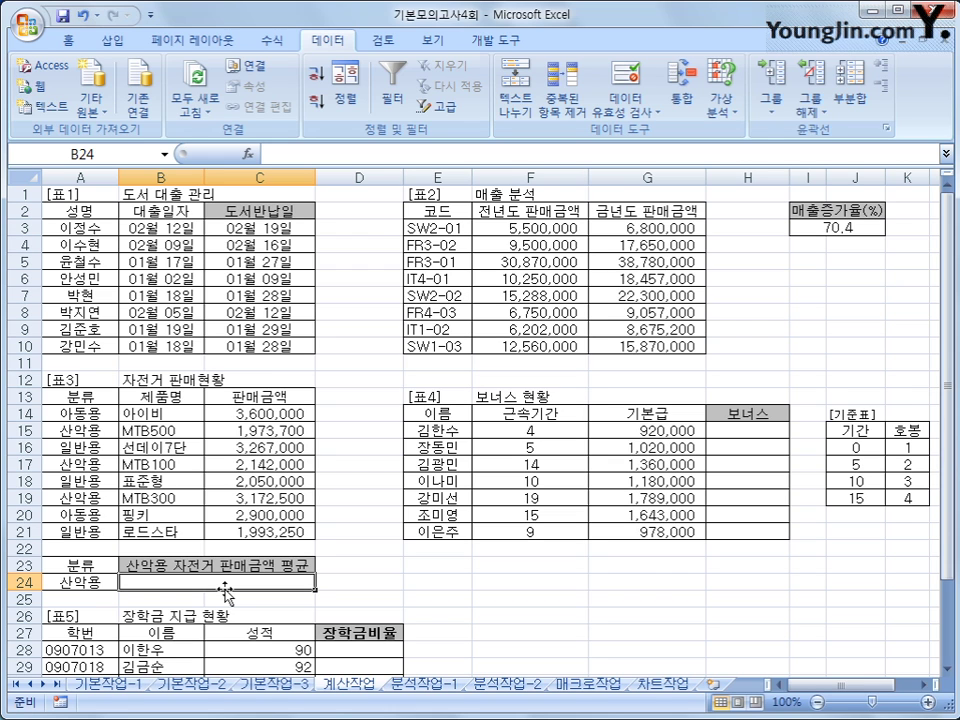
click(247, 153)
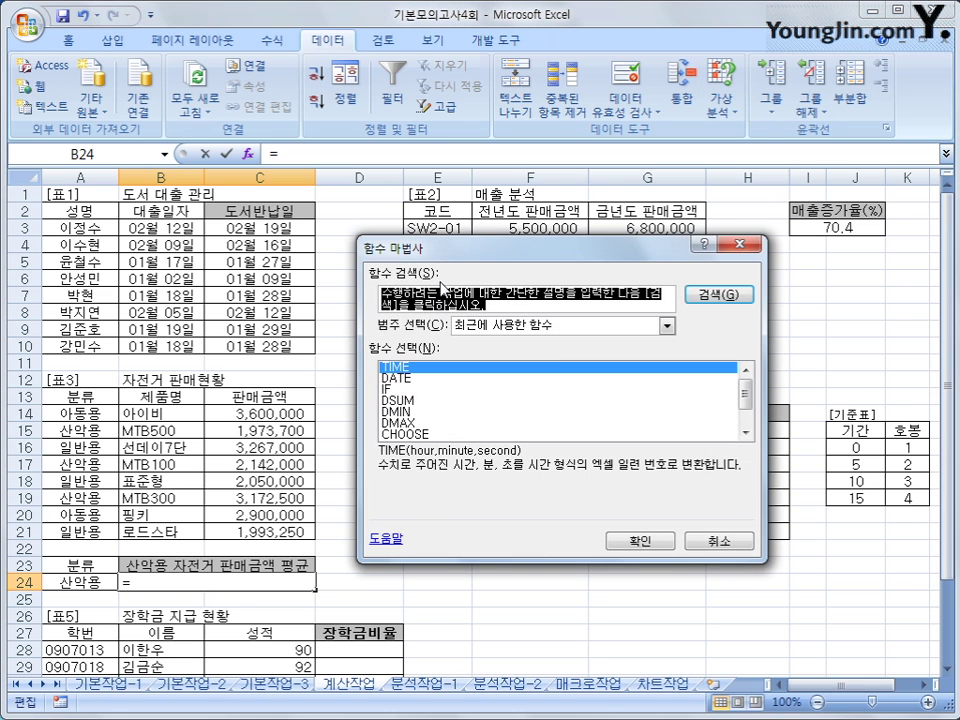
click(666, 325)
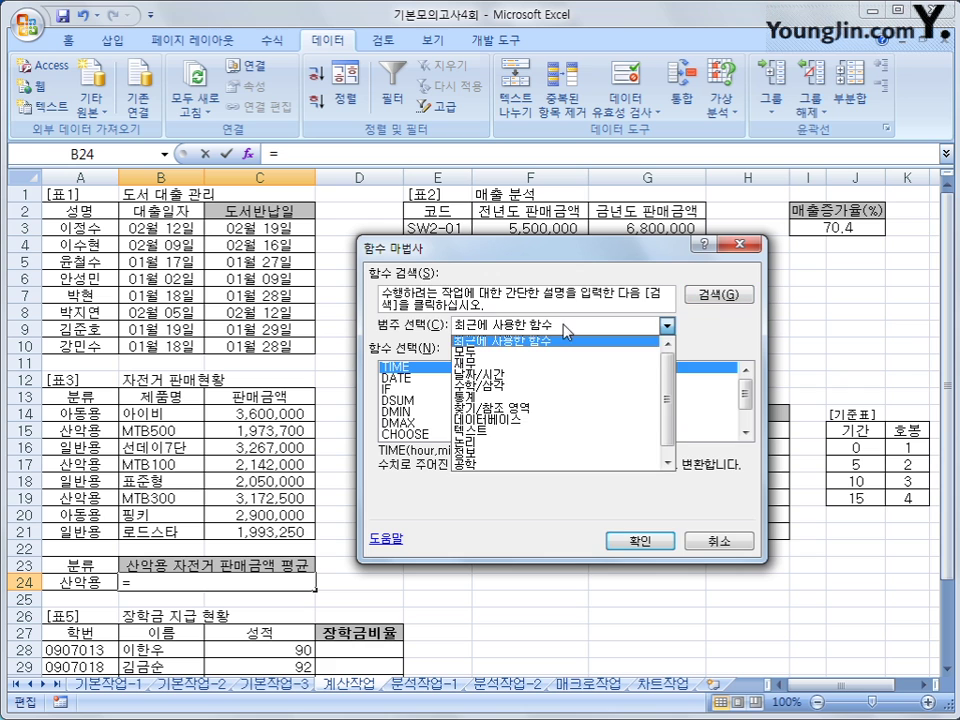
click(561, 423)
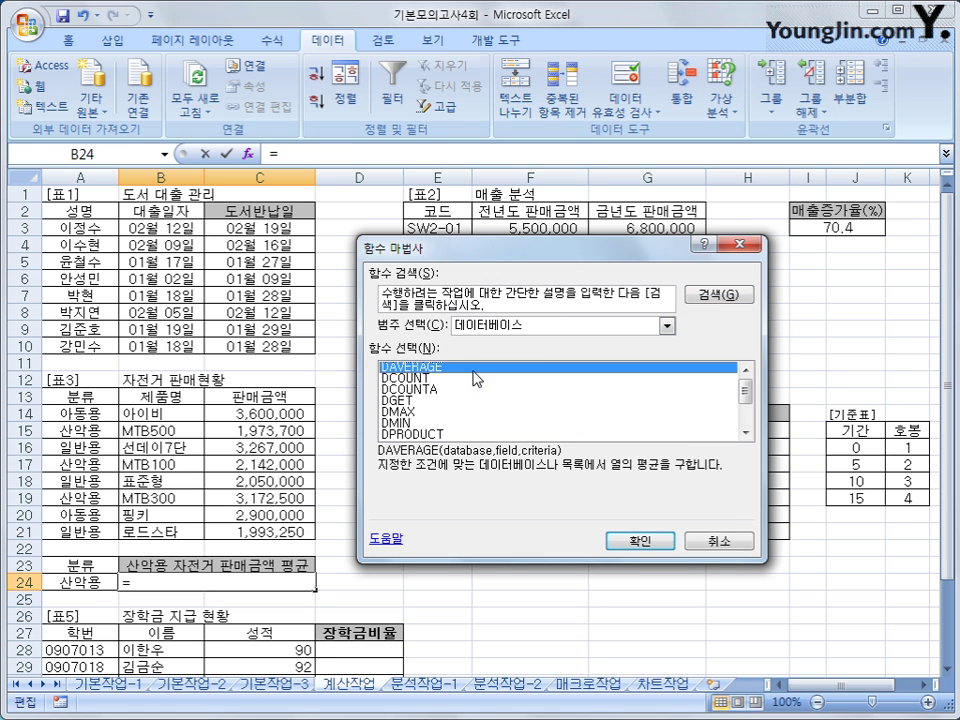
click(638, 541)
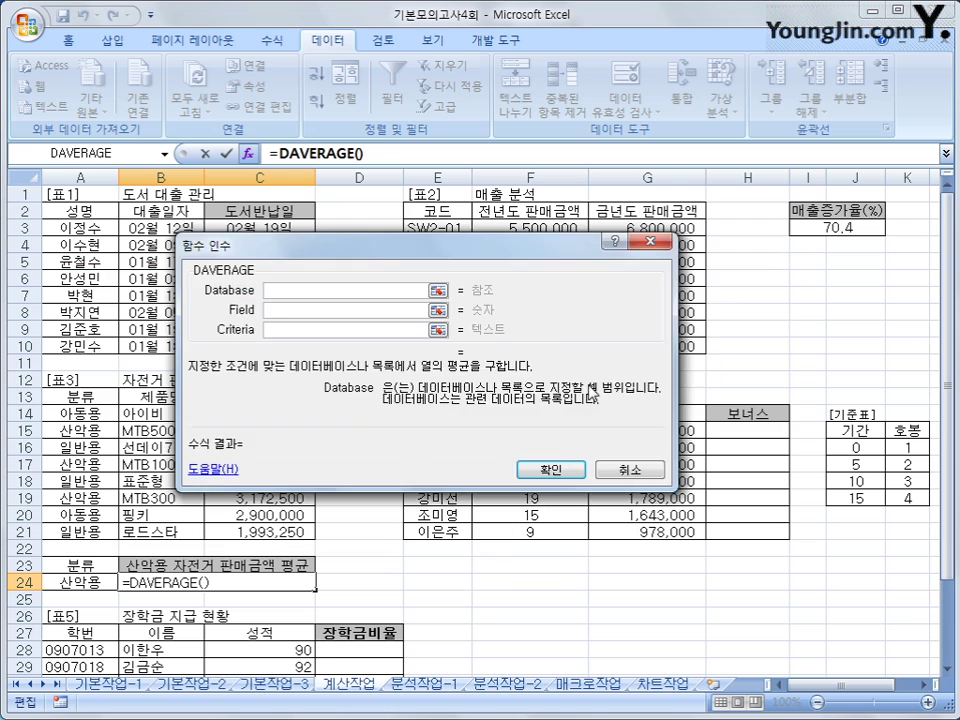
drag(593, 397, 769, 351)
drag(80, 396, 233, 530)
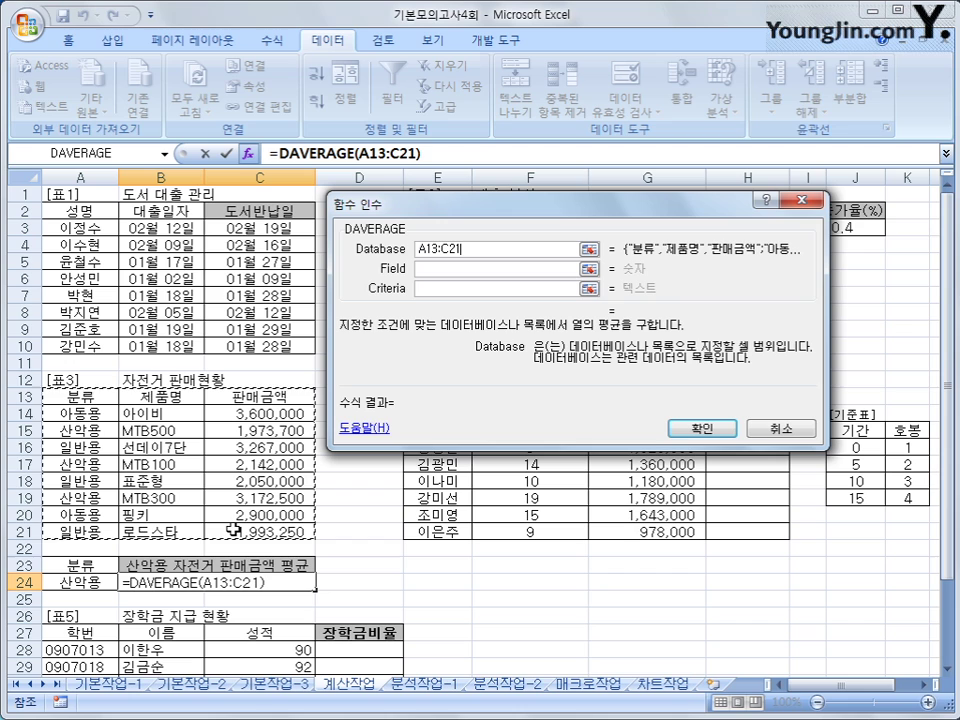
click(424, 269)
click(250, 397)
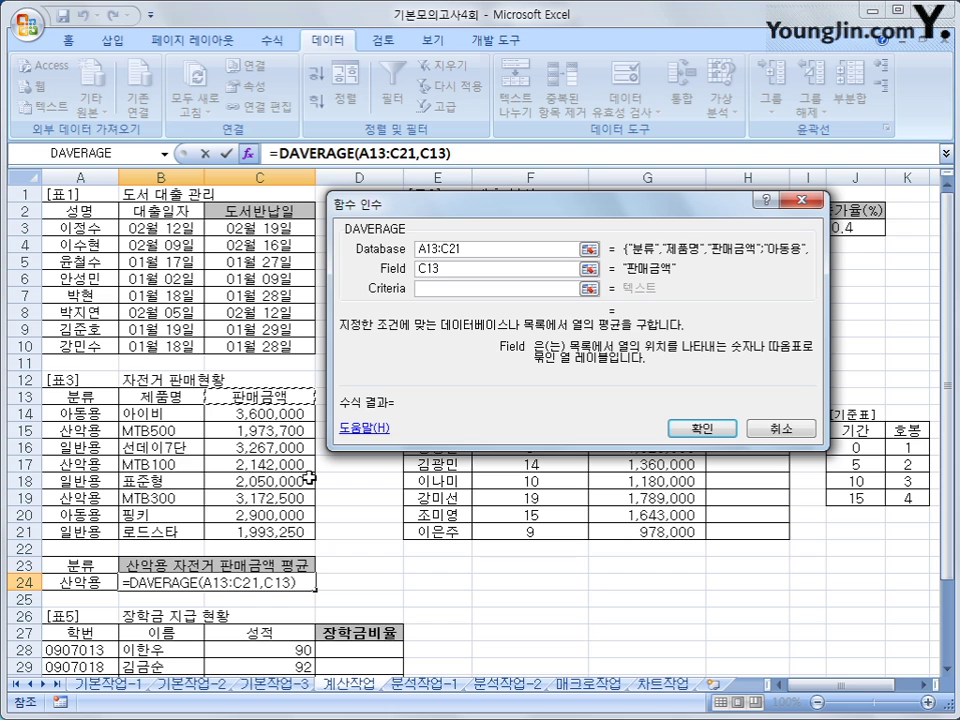
click(450, 288)
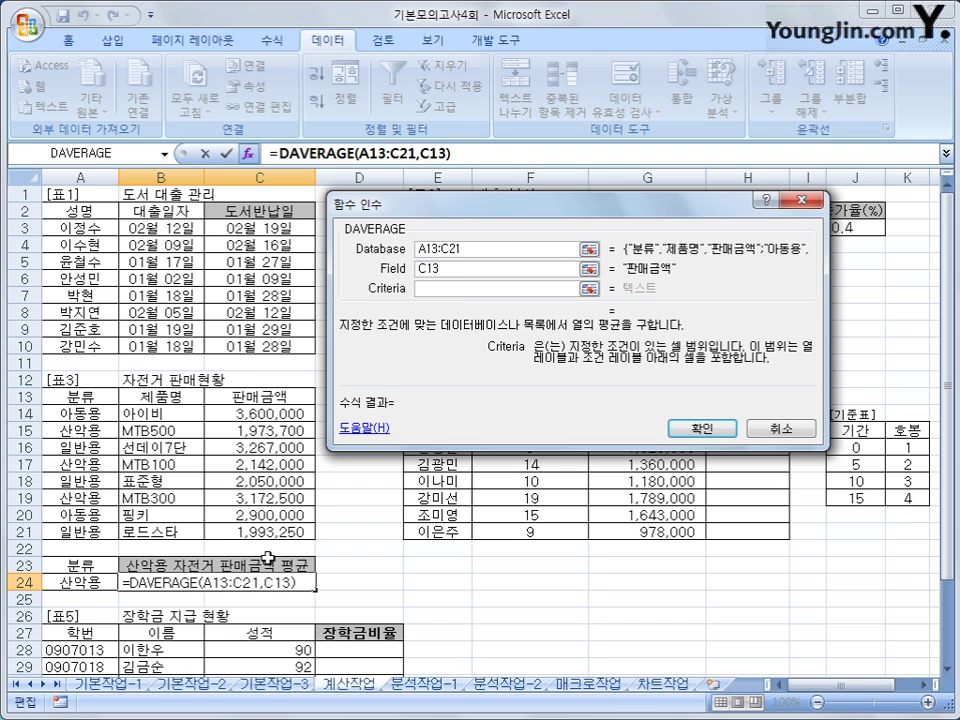
drag(64, 562, 74, 580)
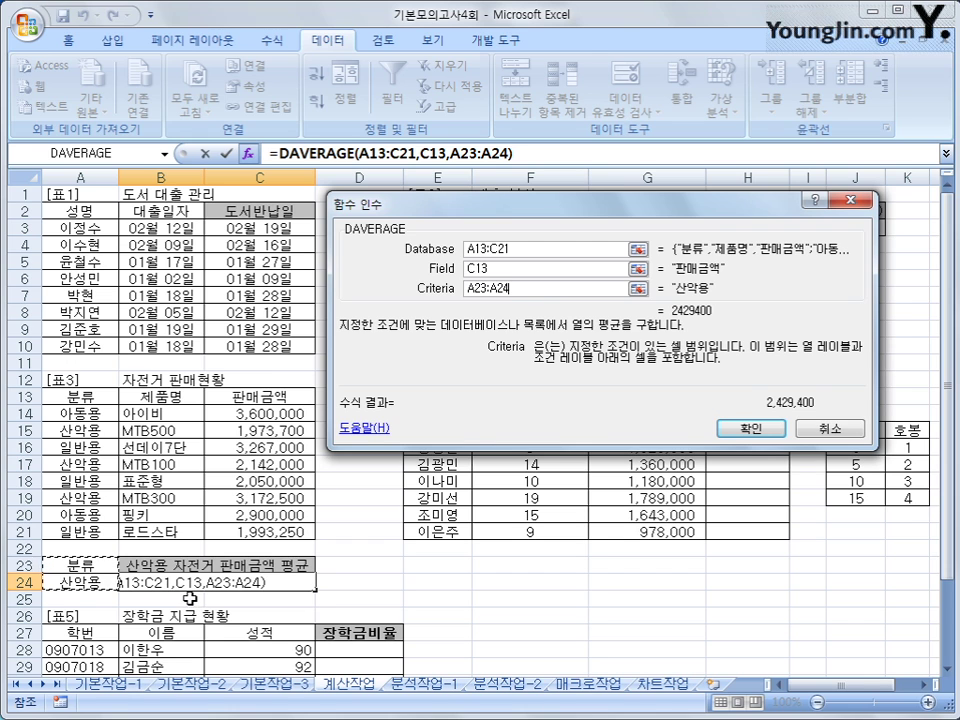
click(751, 428)
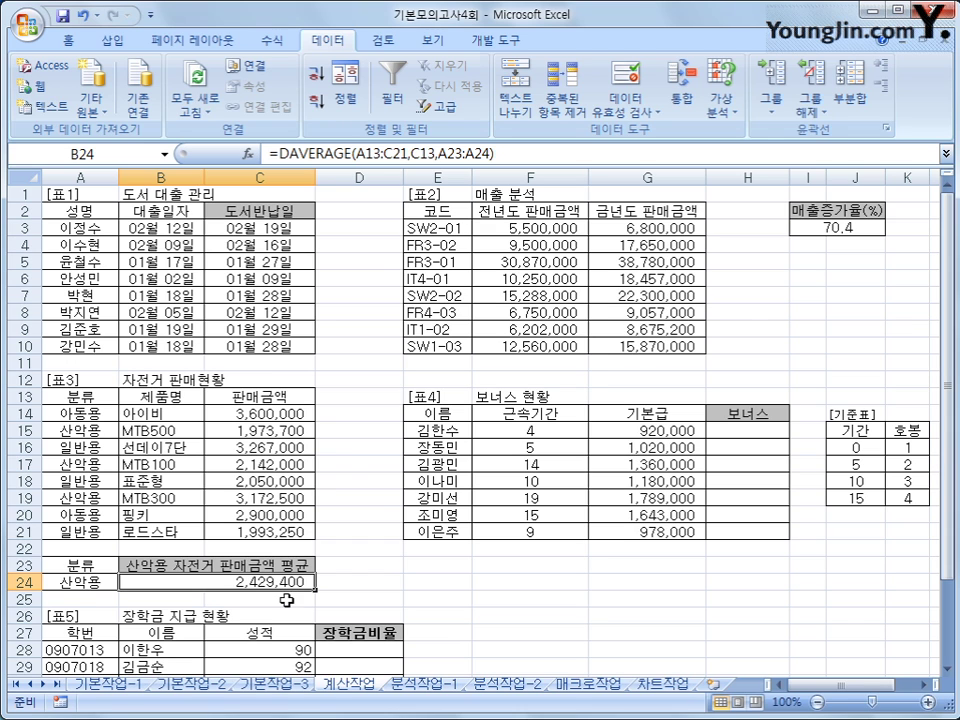
Wrap the DAVERAGE formula in B24 in a ROUNDDOWN function with -3 as the number of digits.
click(283, 153)
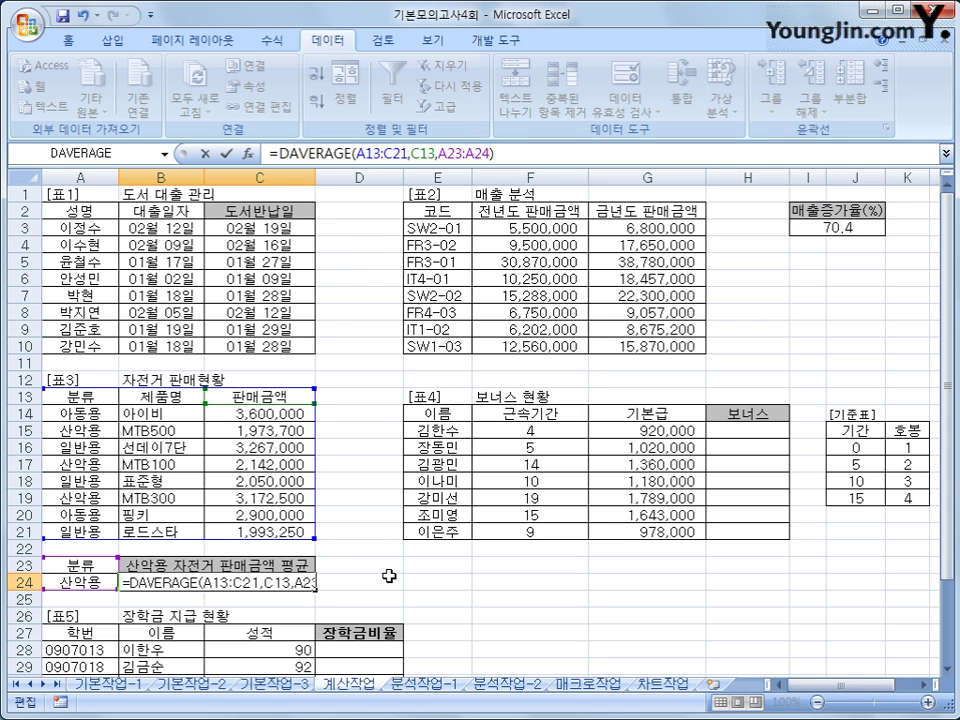
text(ro)
key(Down)
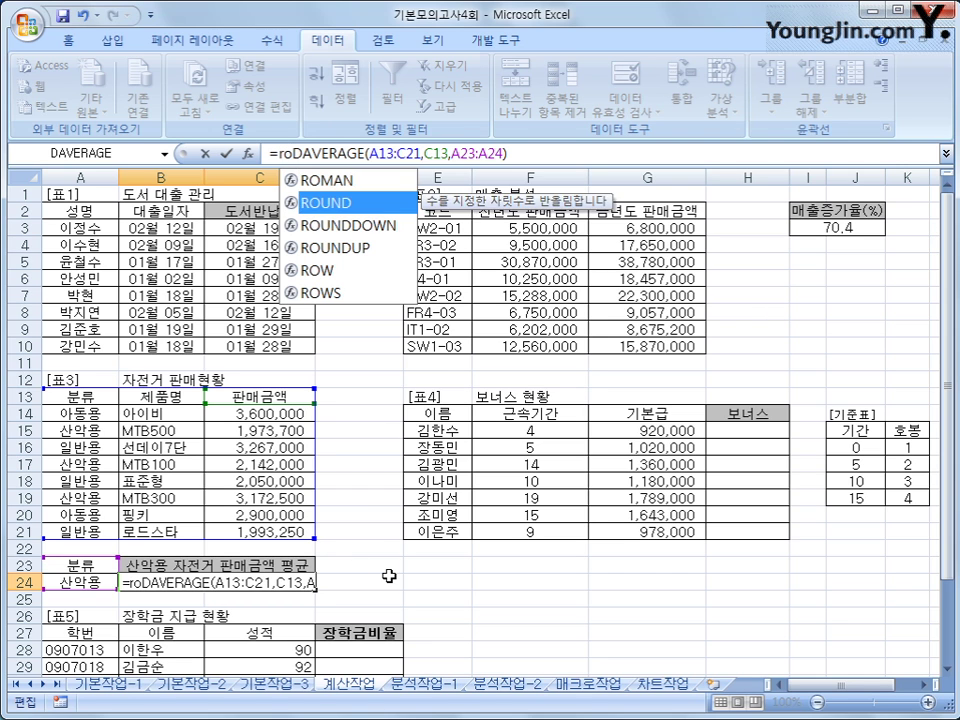
key(Down)
key(Tab)
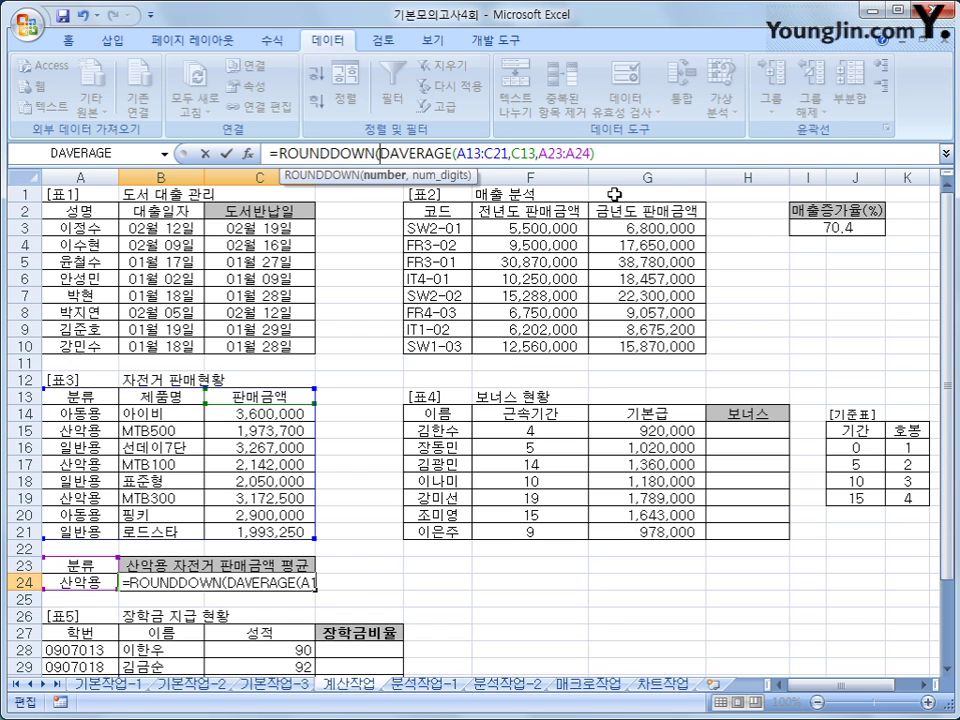
key(End)
text(,)
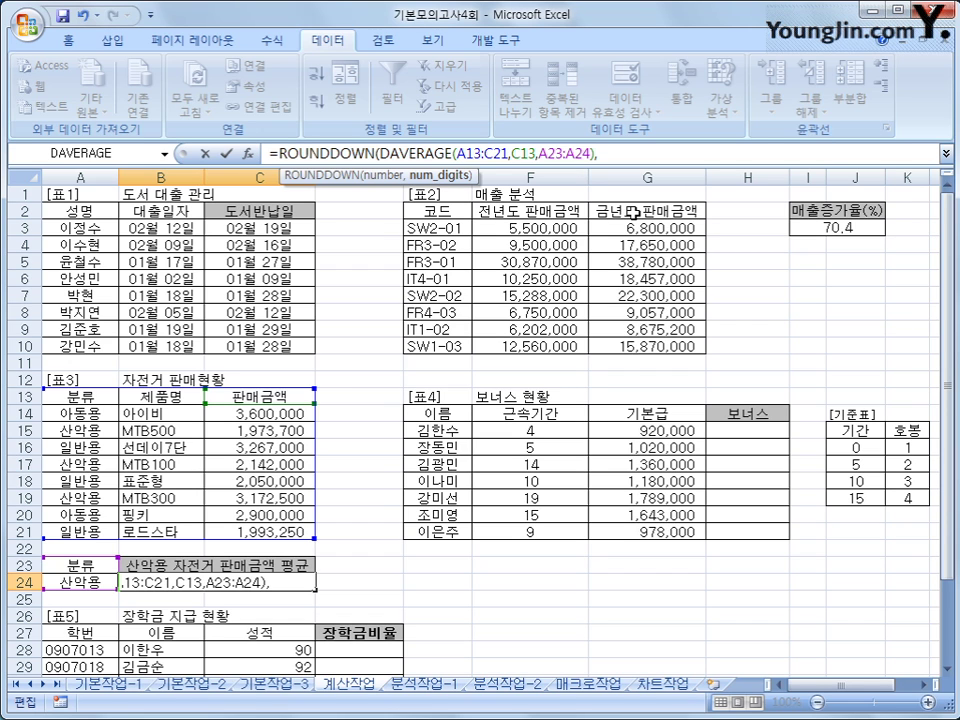
text(-3)
key(Return)
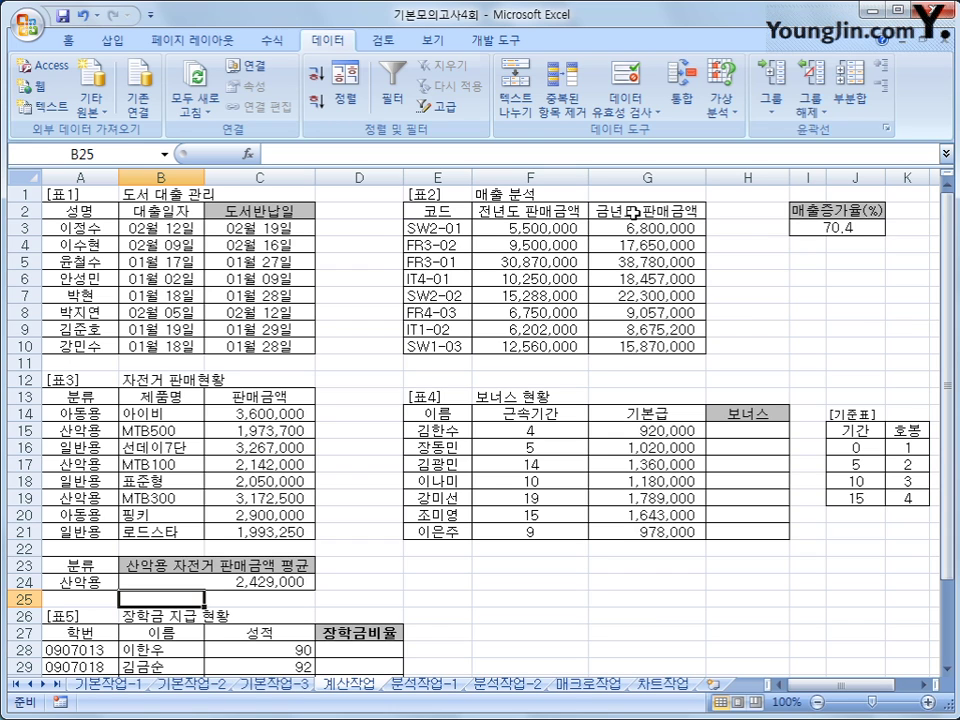
click(288, 584)
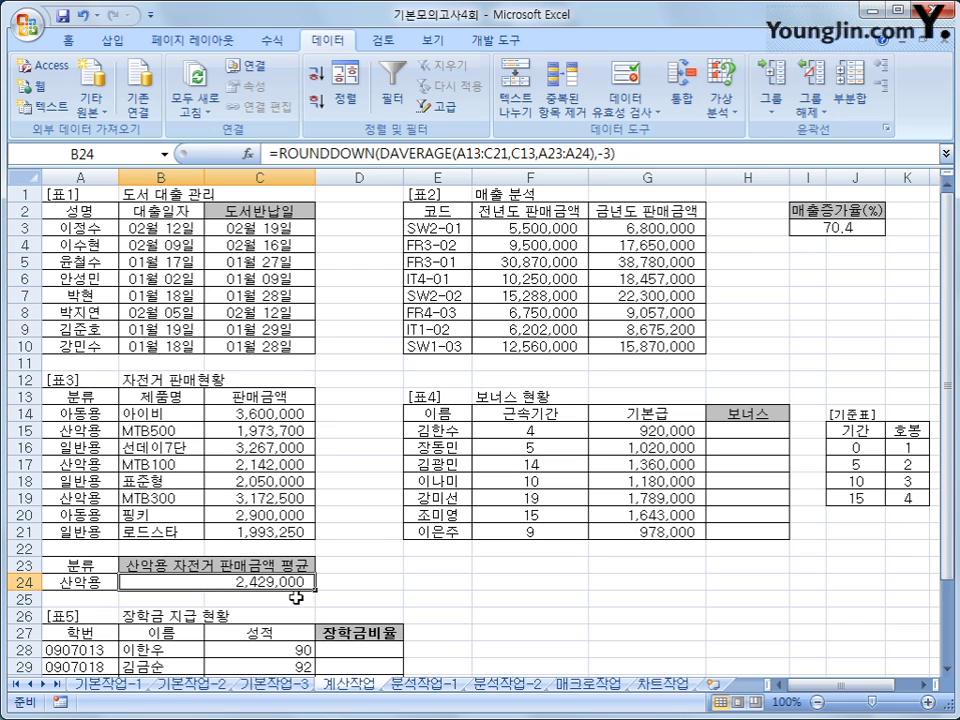
Begin a MATCH function in the 보너스 cell H15 of table 4, with F15 as the lookup value.
click(729, 427)
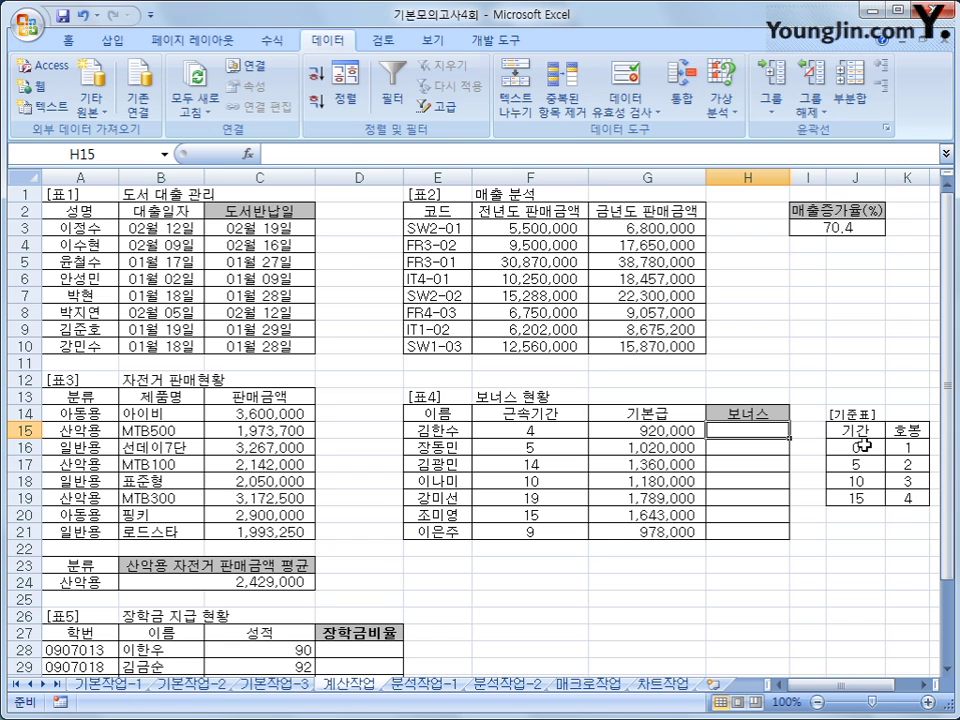
drag(862, 447, 893, 502)
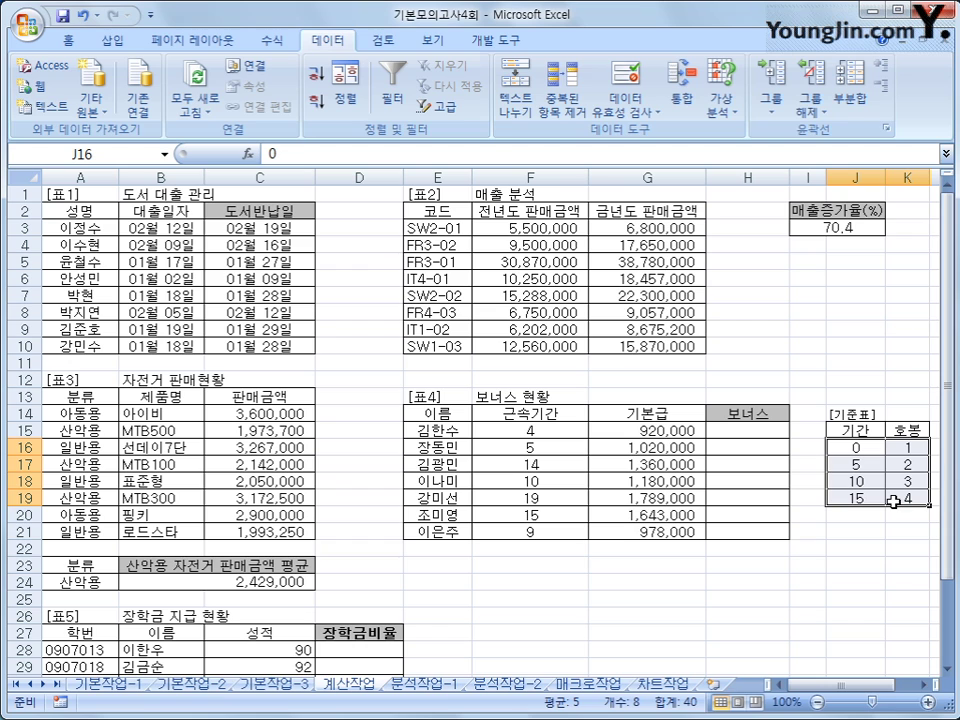
click(775, 433)
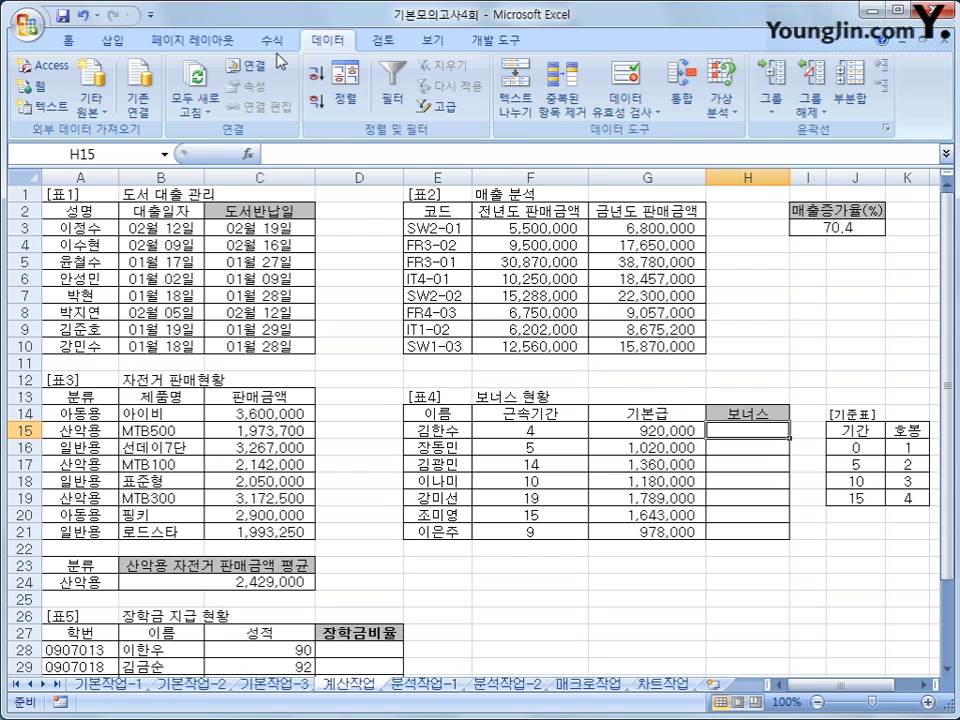
click(272, 41)
click(315, 66)
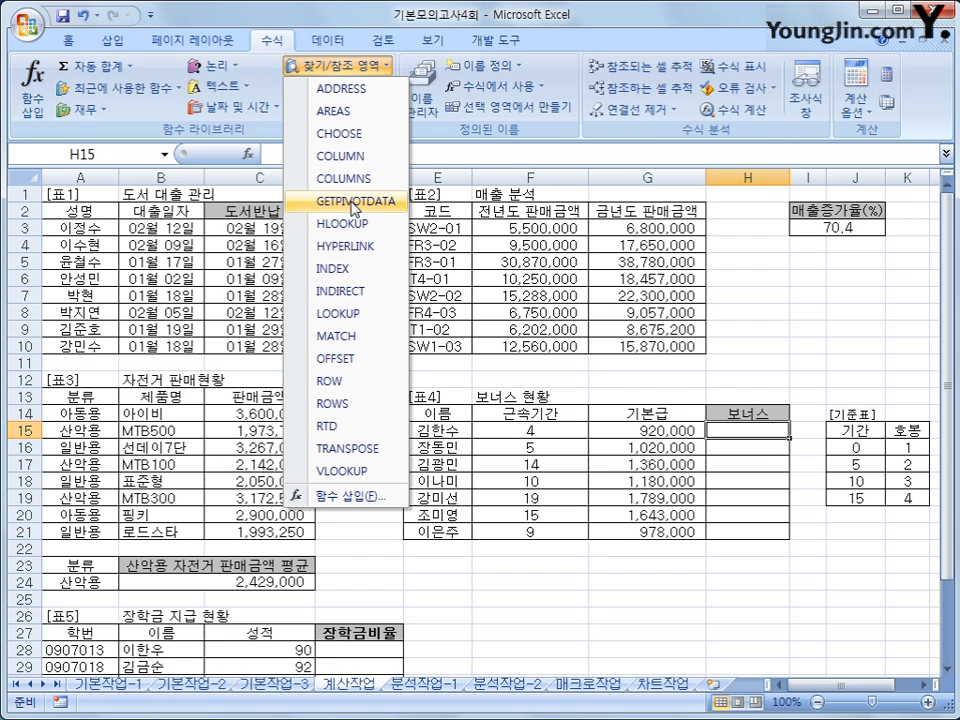
click(356, 342)
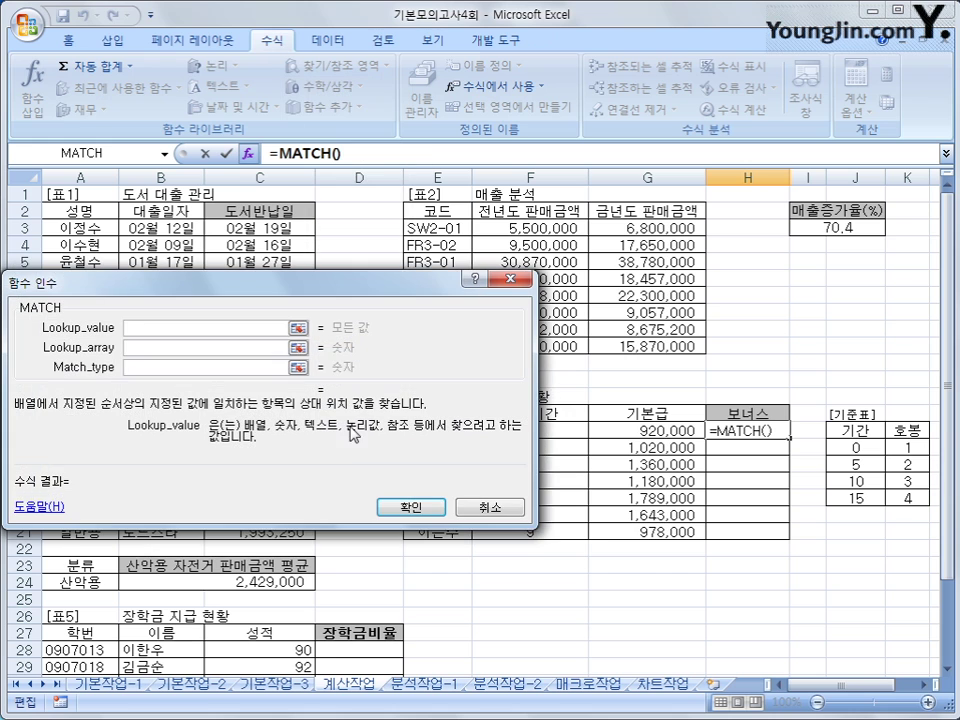
drag(200, 282, 328, 134)
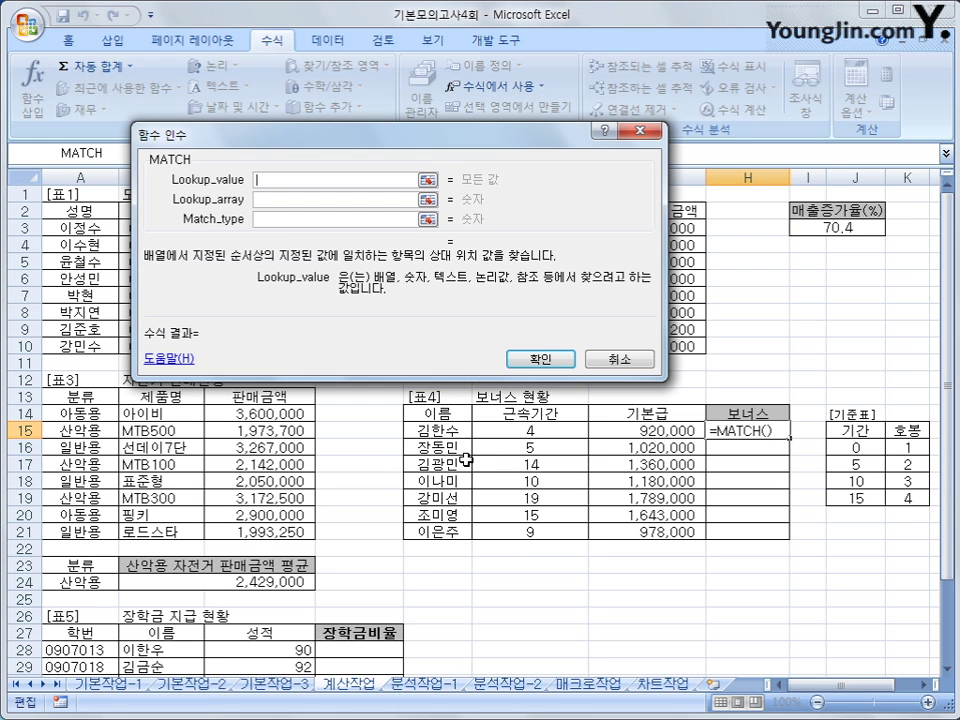
click(497, 428)
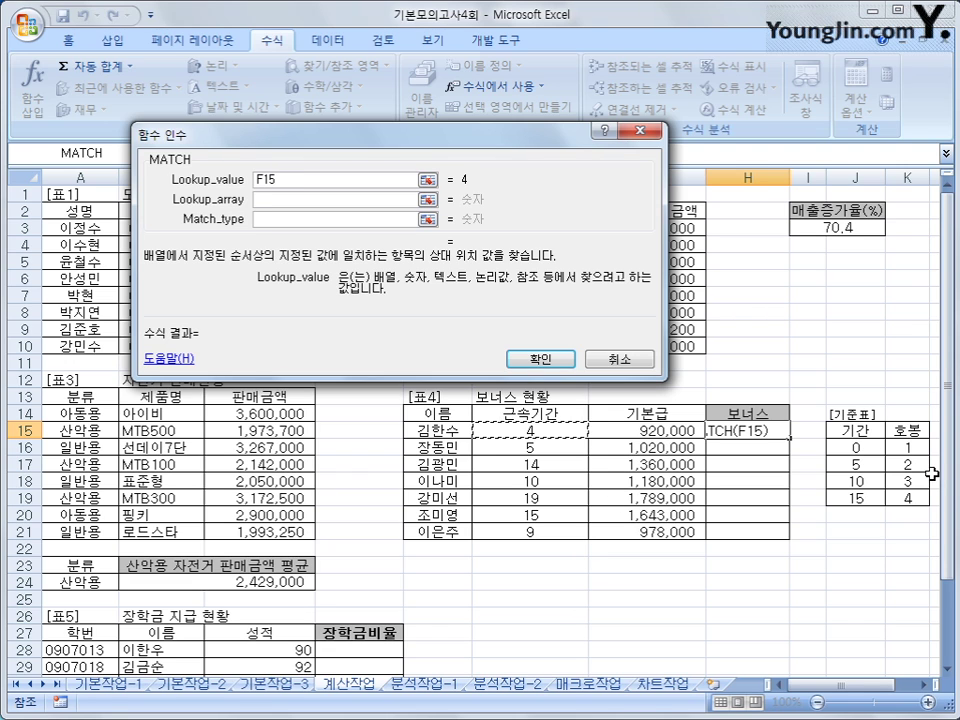
drag(862, 455, 860, 494)
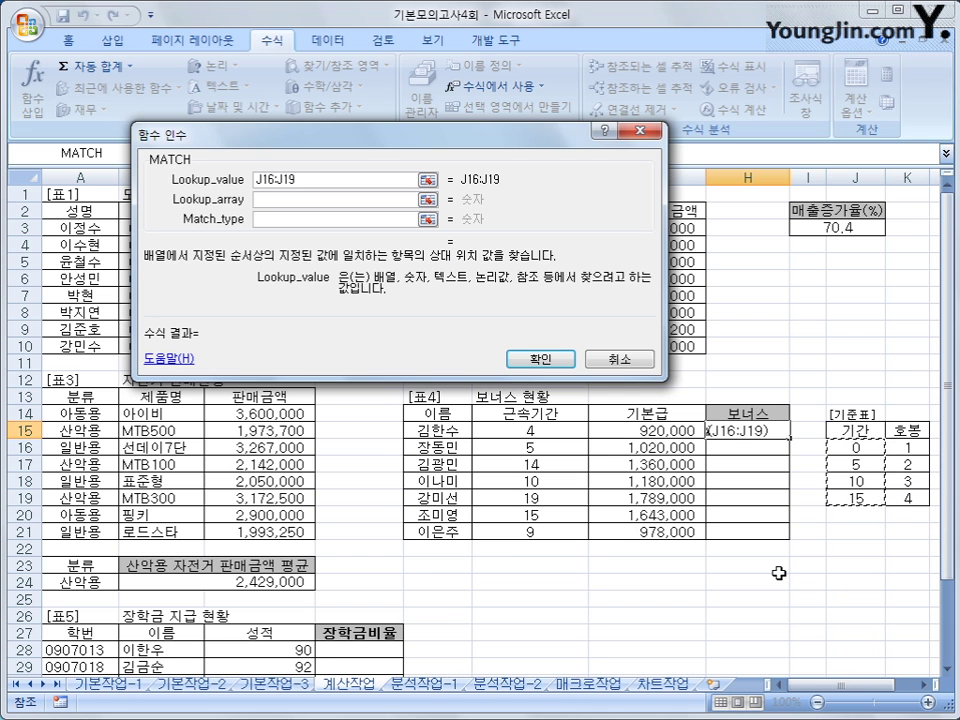
double_click(324, 183)
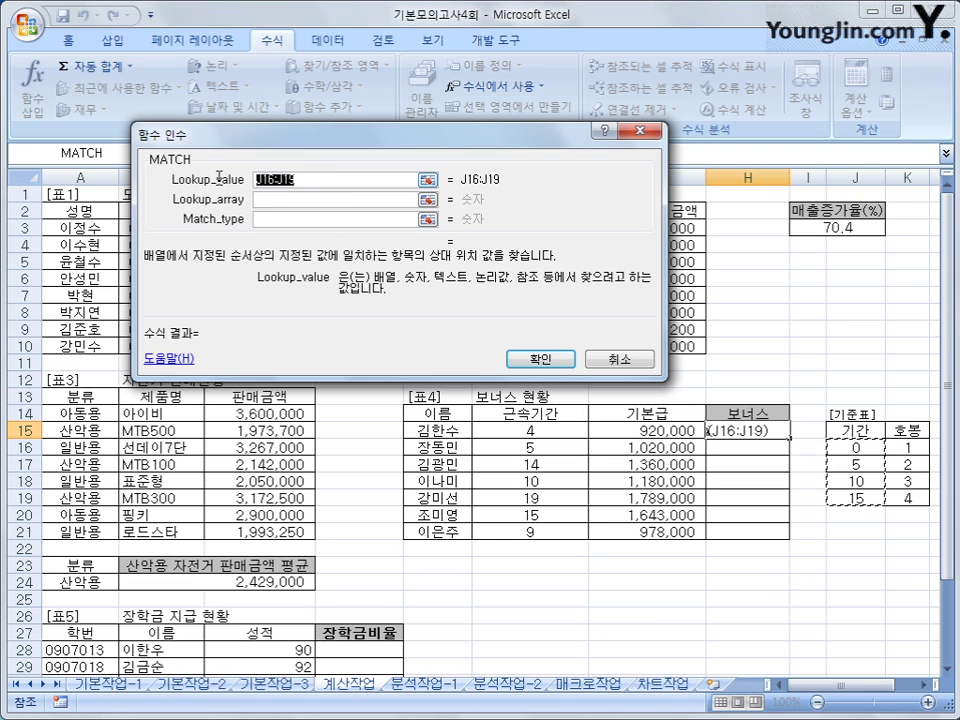
click(529, 437)
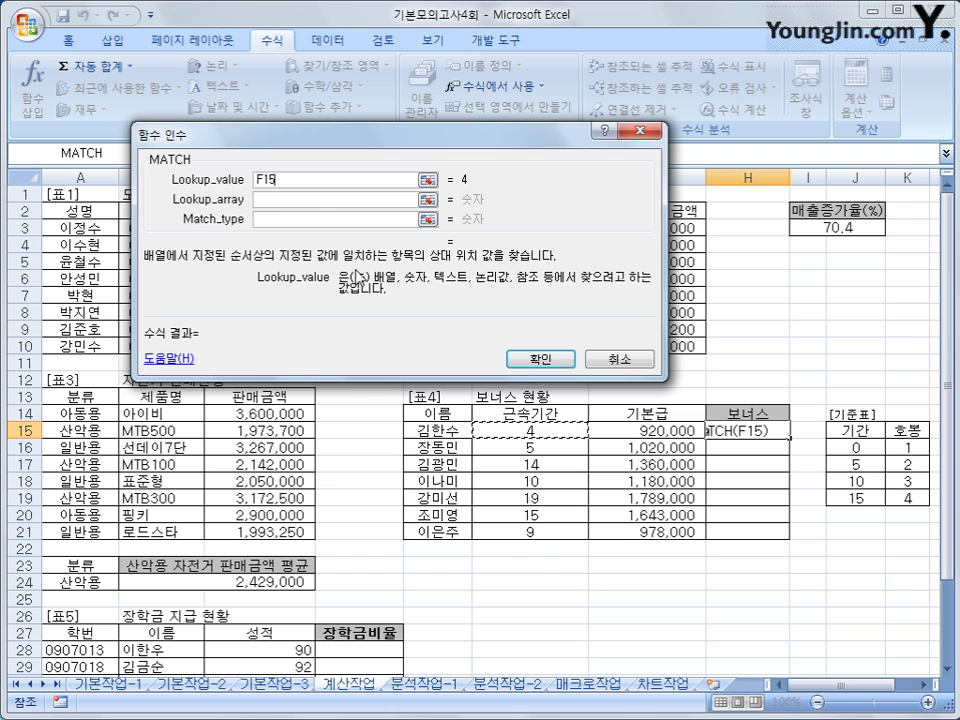
Complete the MATCH function with the absolute lookup array $J$16:$J$19 and match type 1.
key(Tab)
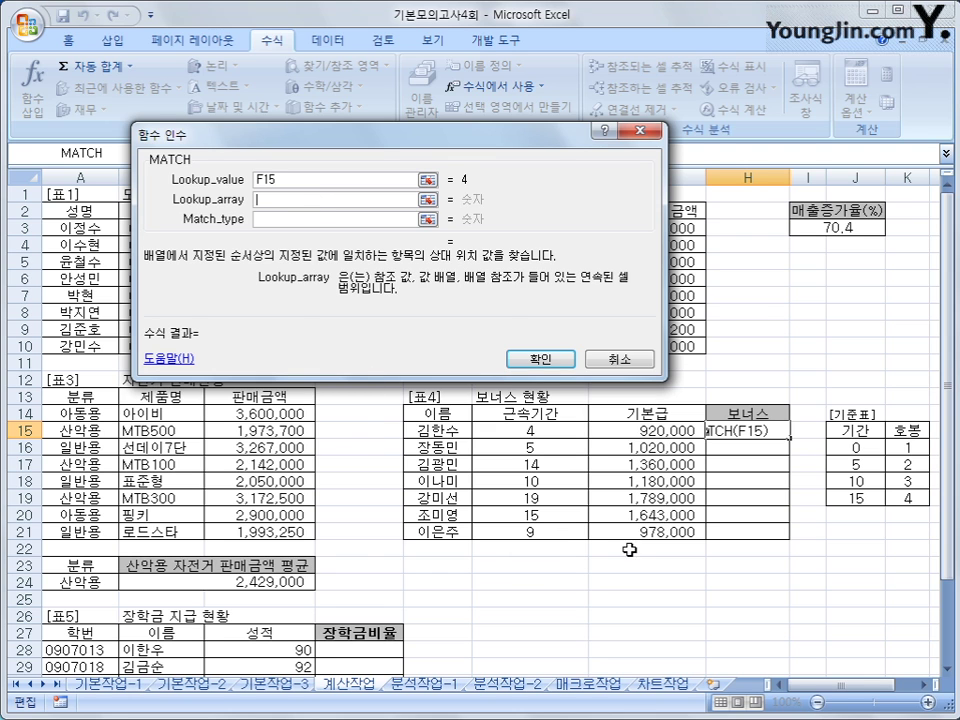
drag(853, 447, 863, 497)
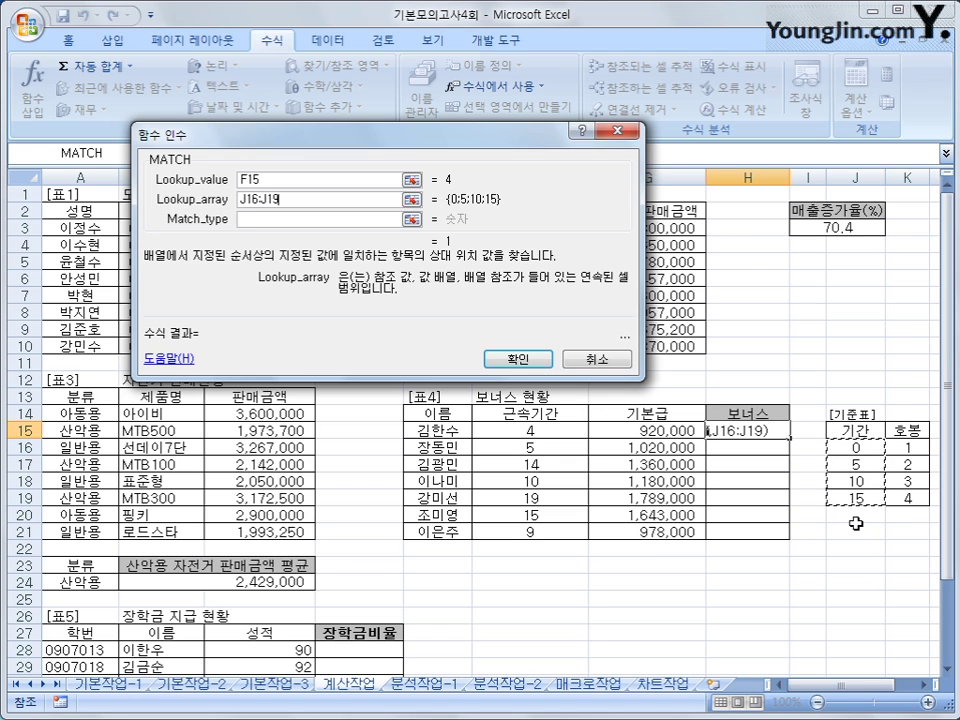
key(F4)
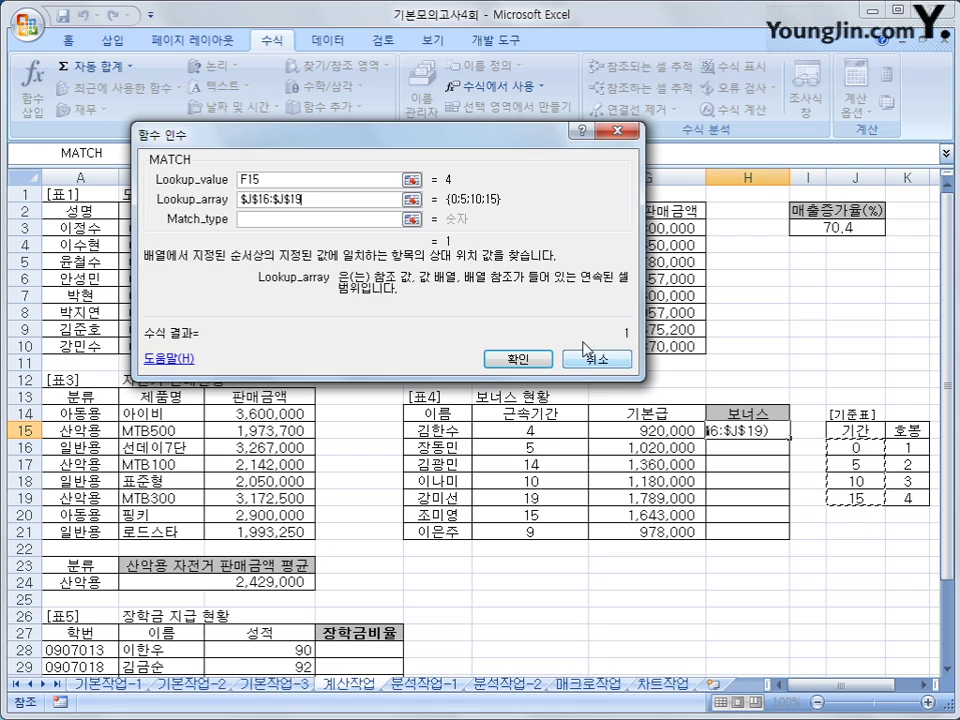
click(353, 222)
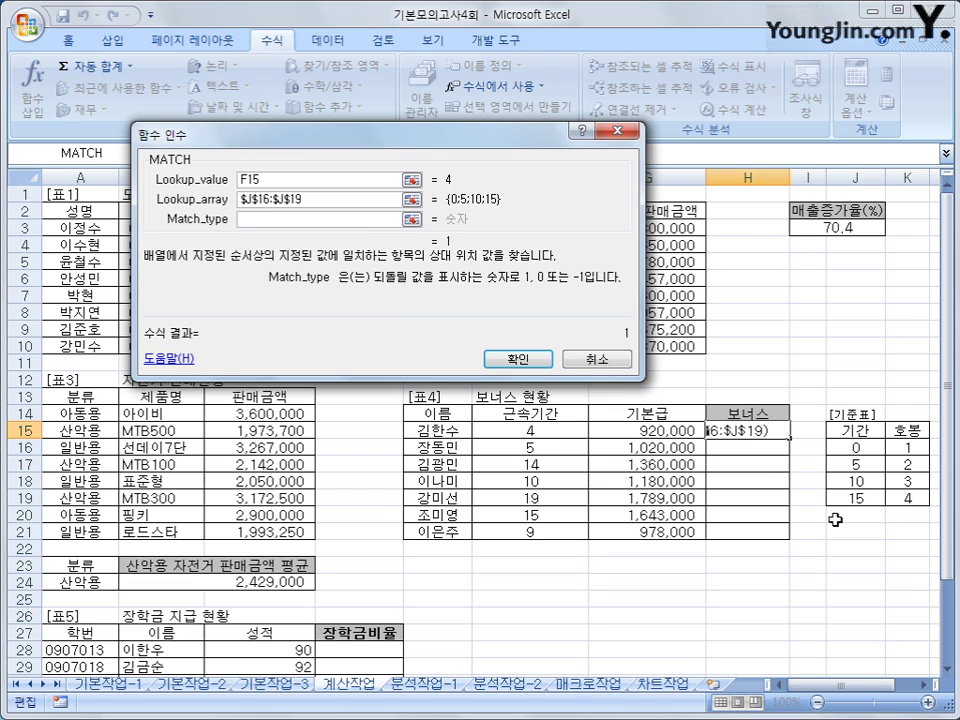
text(1)
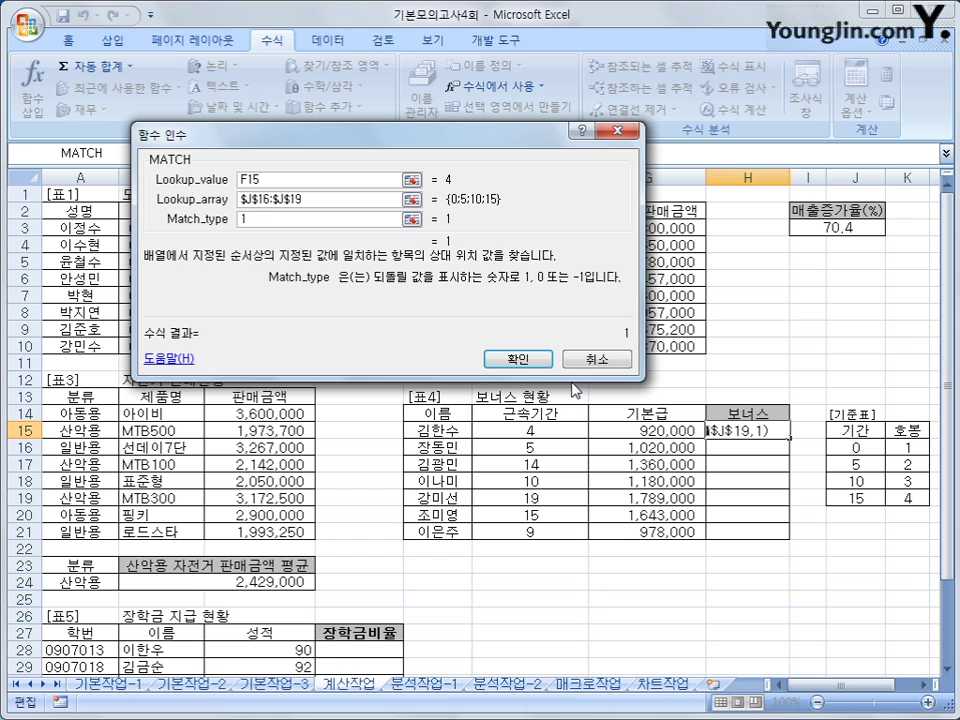
click(540, 364)
Fill the MATCH formula from H15 down to H21.
drag(903, 452, 903, 495)
click(855, 448)
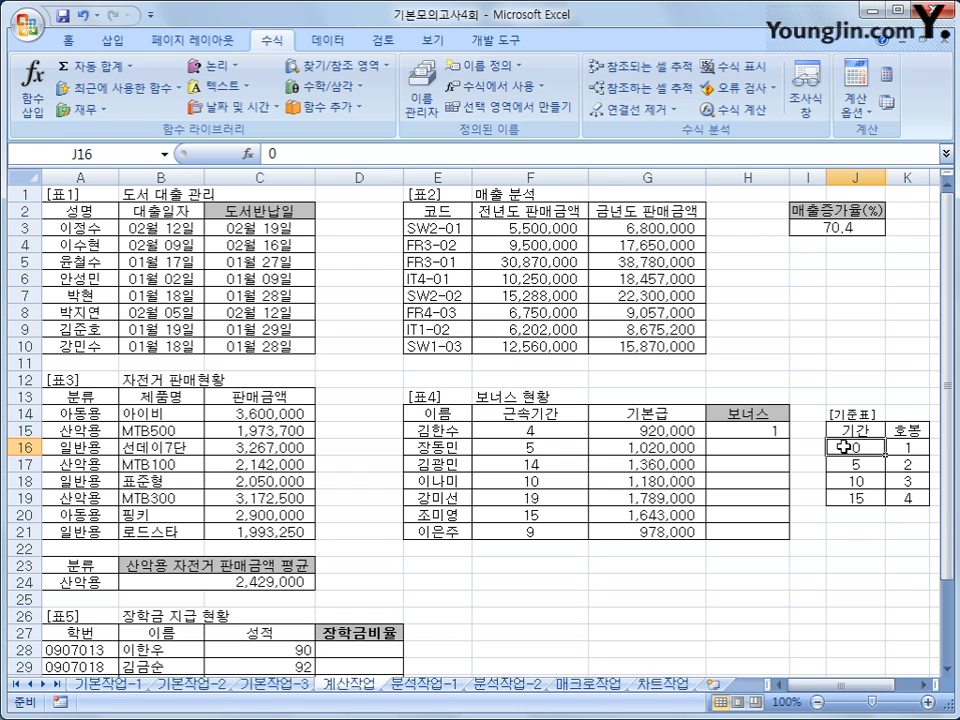
drag(842, 449, 843, 500)
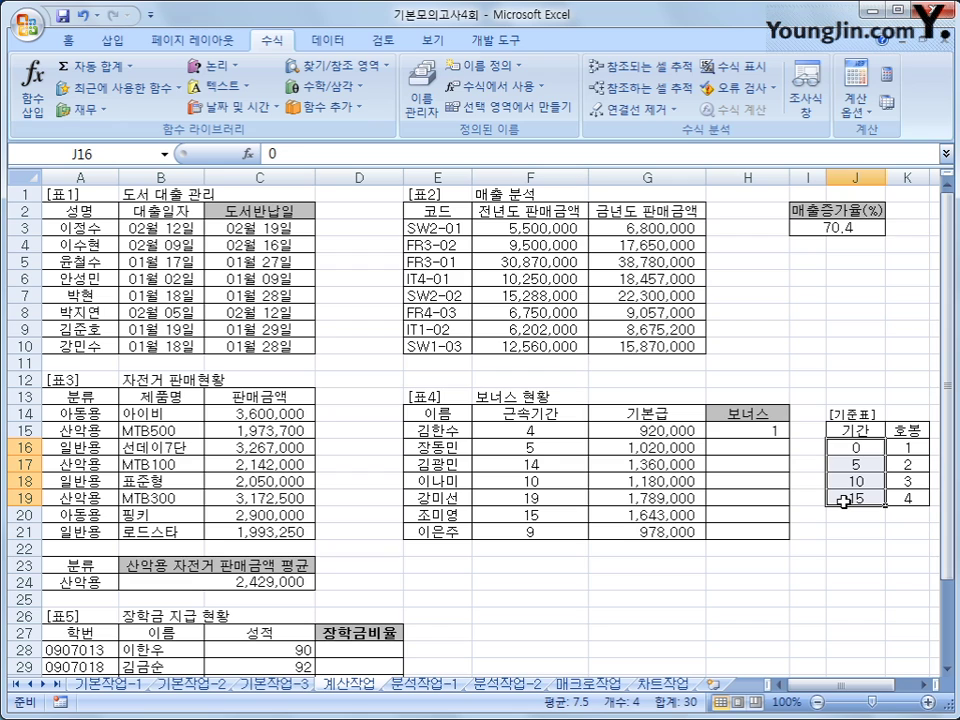
click(750, 431)
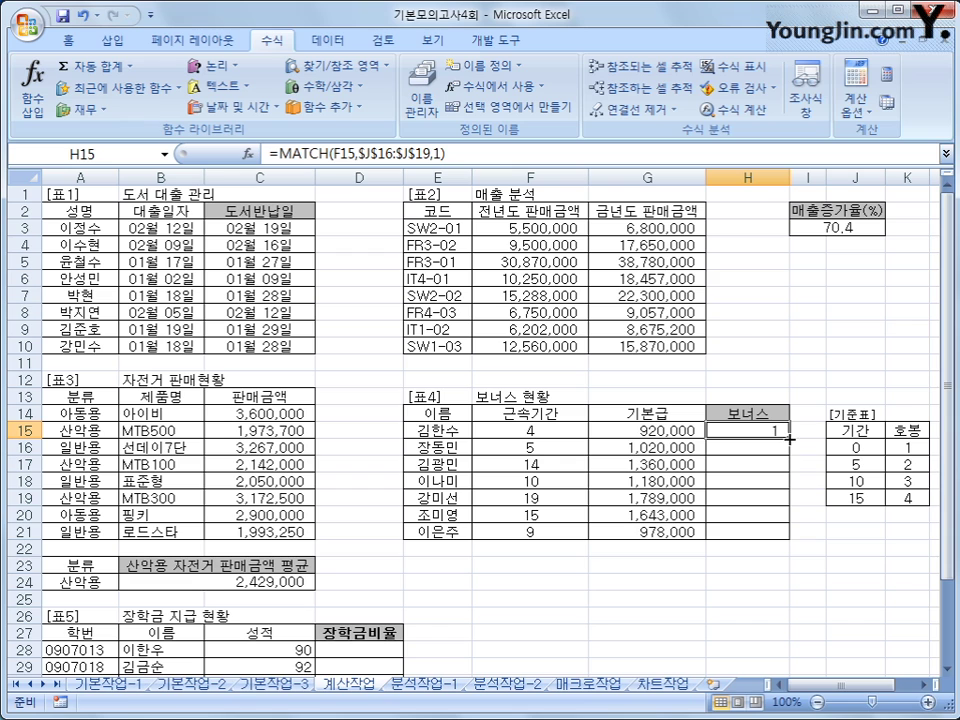
drag(790, 437, 789, 538)
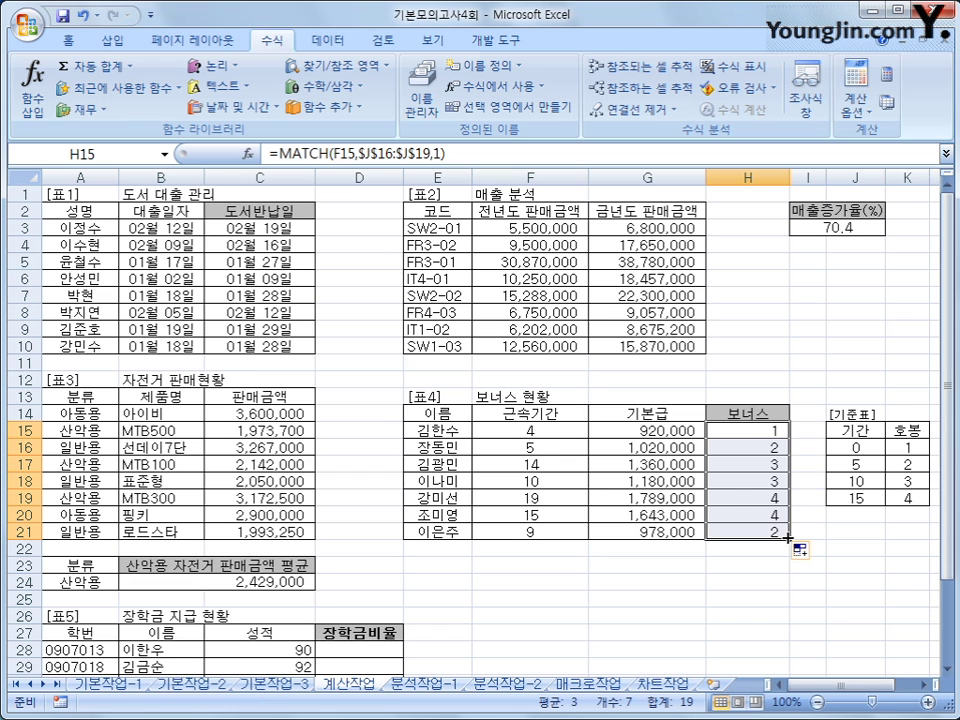
Compare the 근속기간 values and MATCH results in table 4 with the 기간 thresholds in the 기준표.
click(744, 449)
click(858, 463)
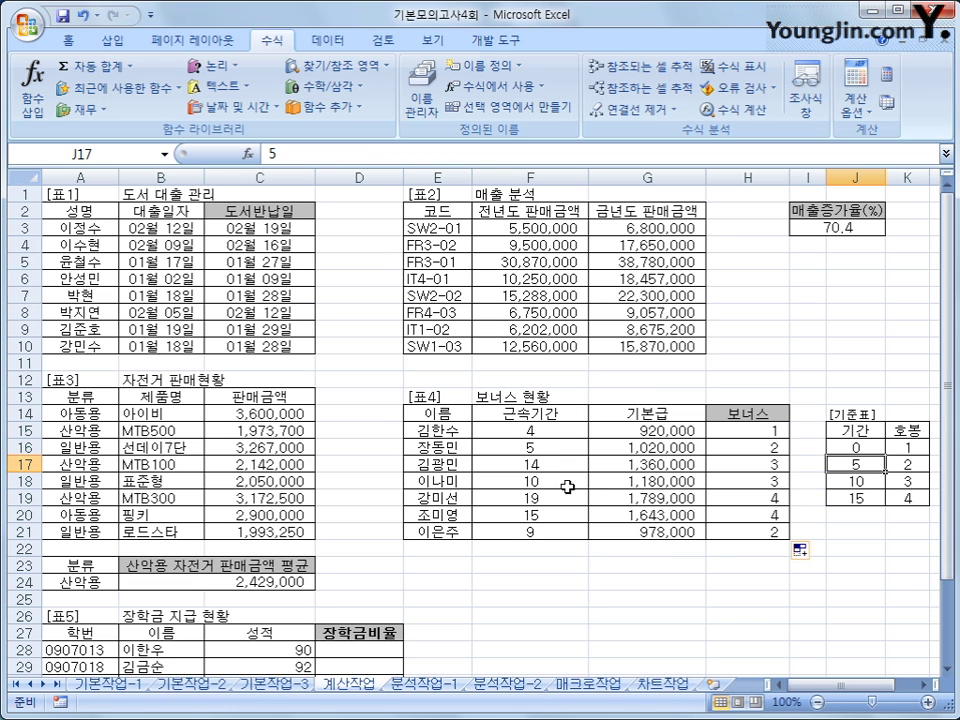
click(536, 463)
click(853, 498)
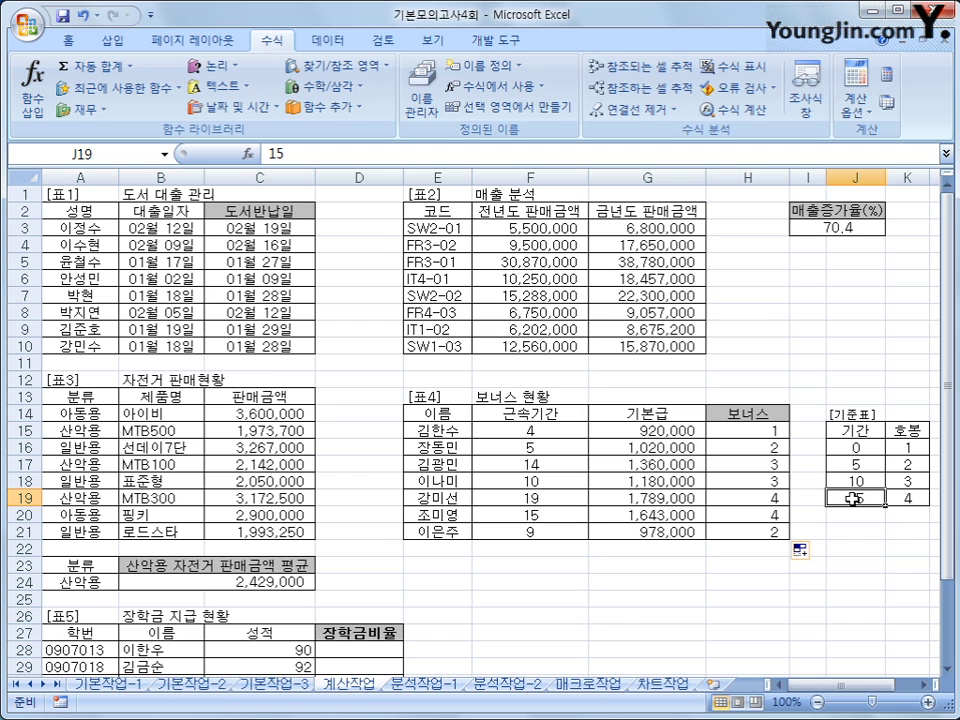
click(853, 480)
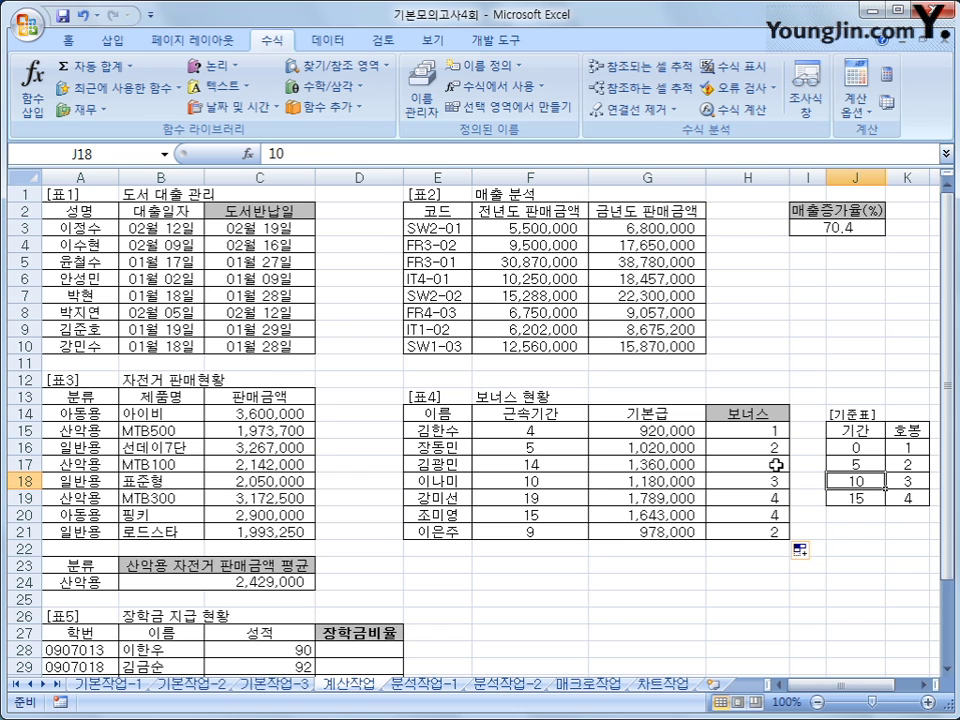
click(776, 463)
click(844, 479)
click(556, 500)
click(853, 498)
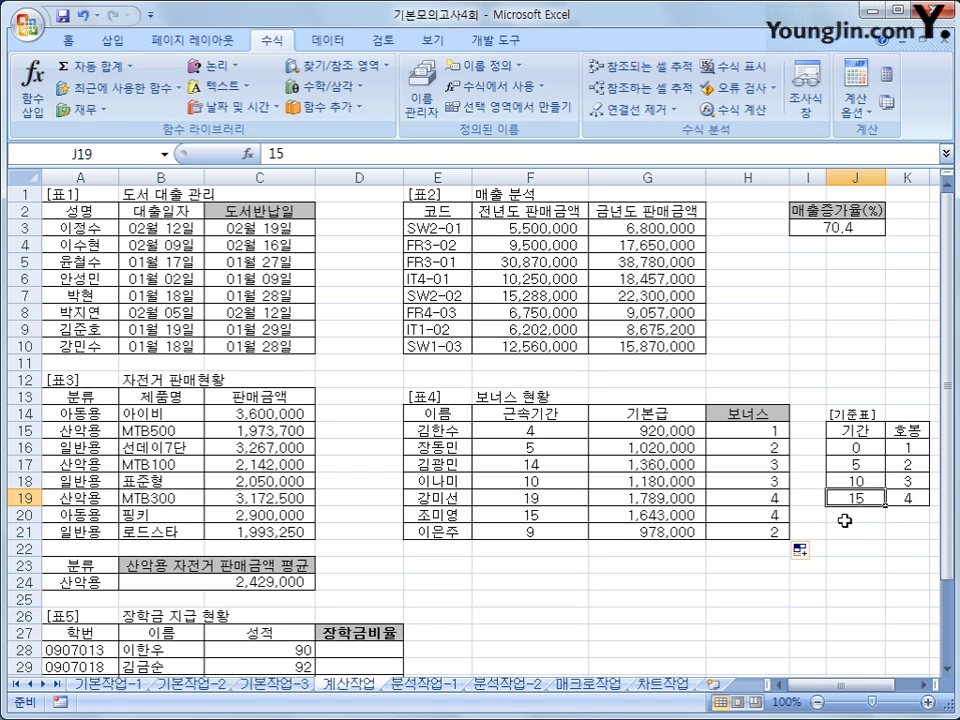
click(776, 503)
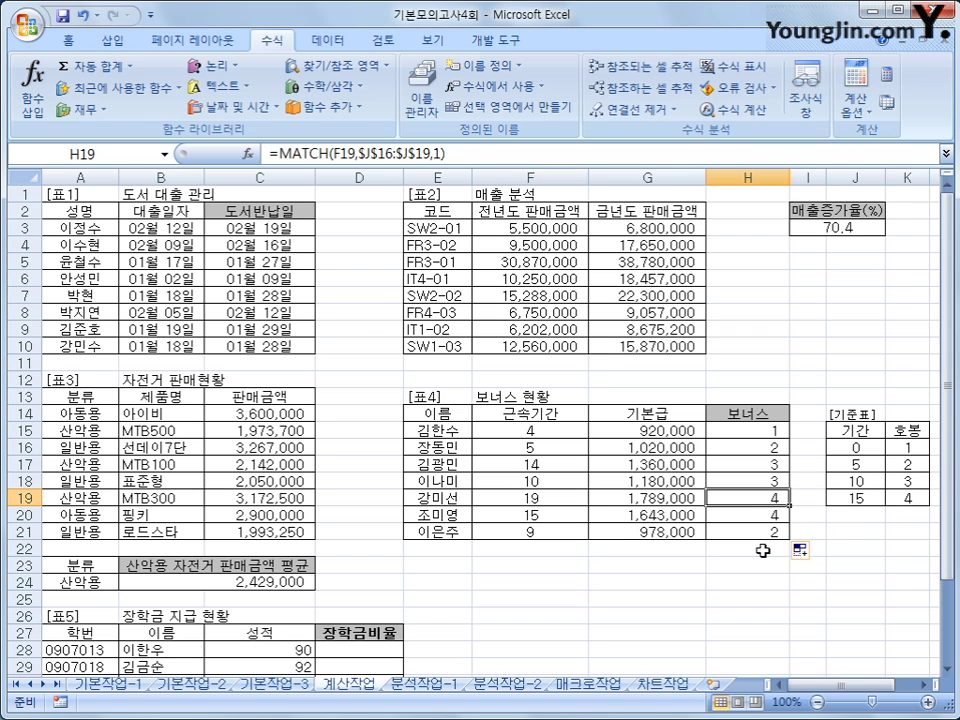
Multiply the MATCH formula in H15 by 100000 and fill it down to H21.
click(738, 428)
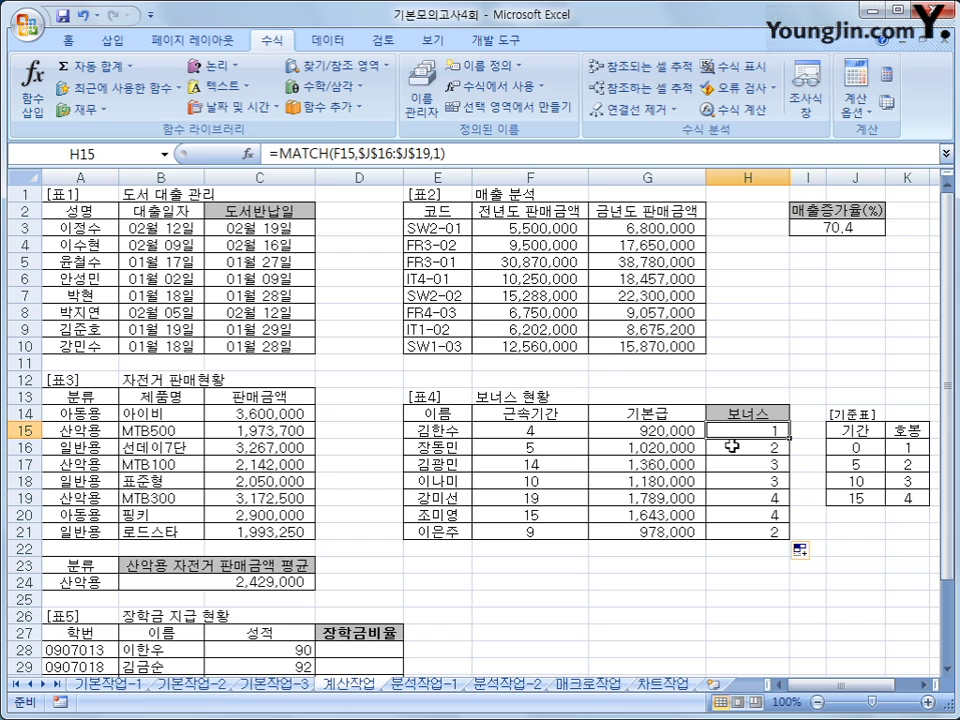
click(455, 155)
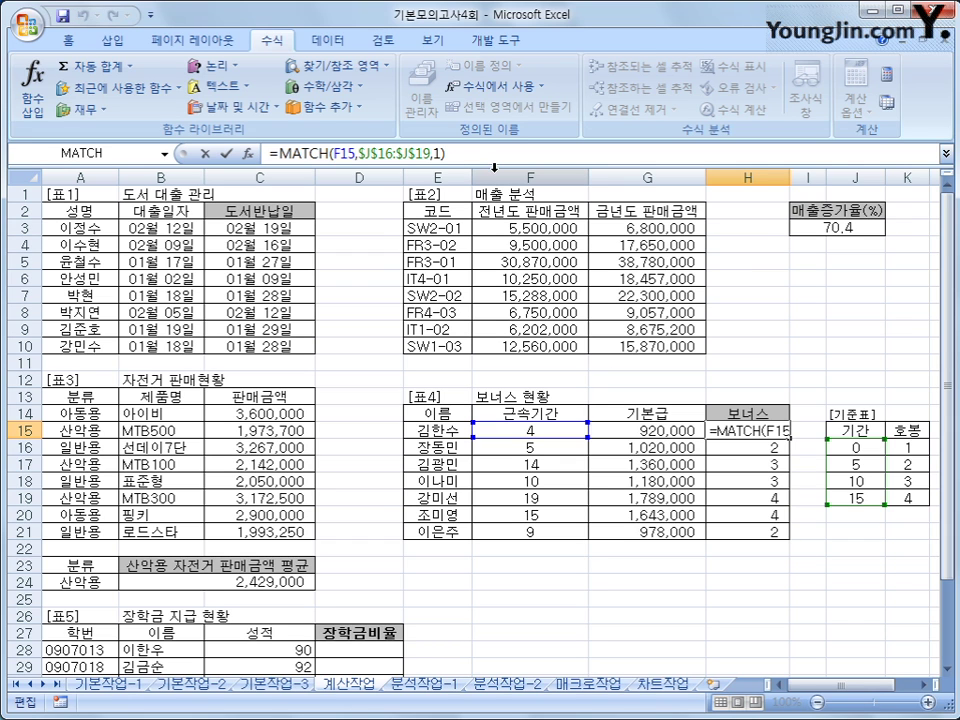
text(*10)
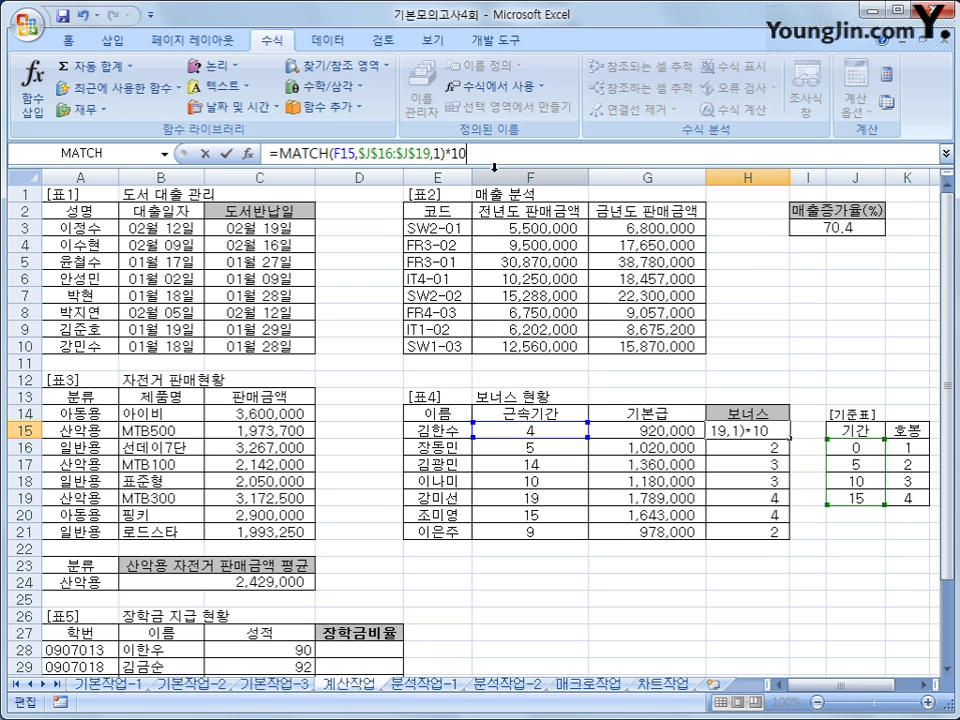
text(0000)
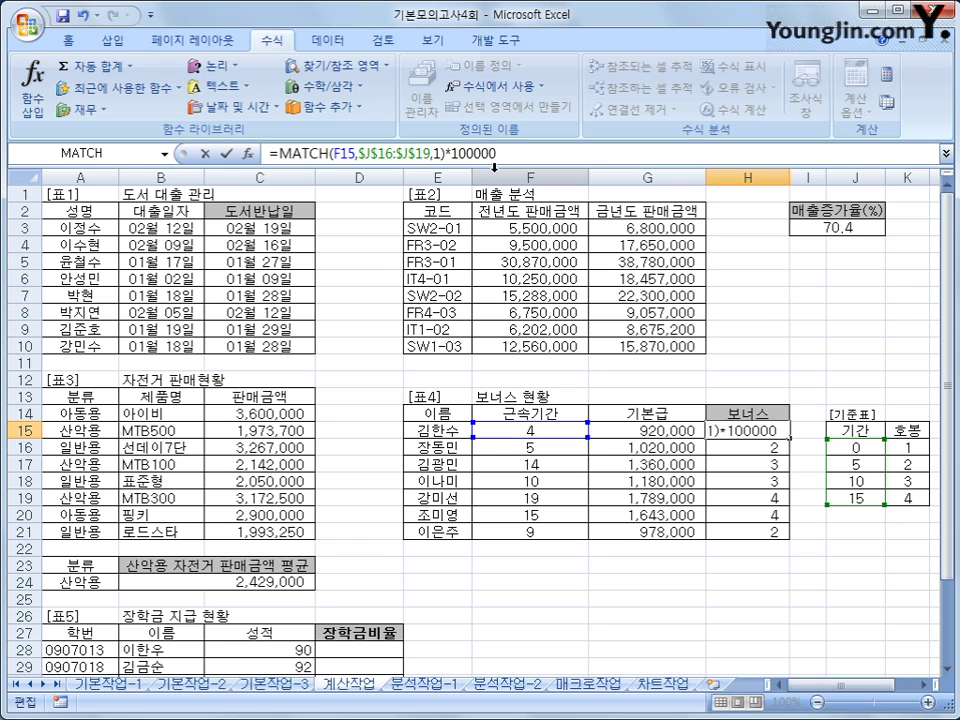
key(Return)
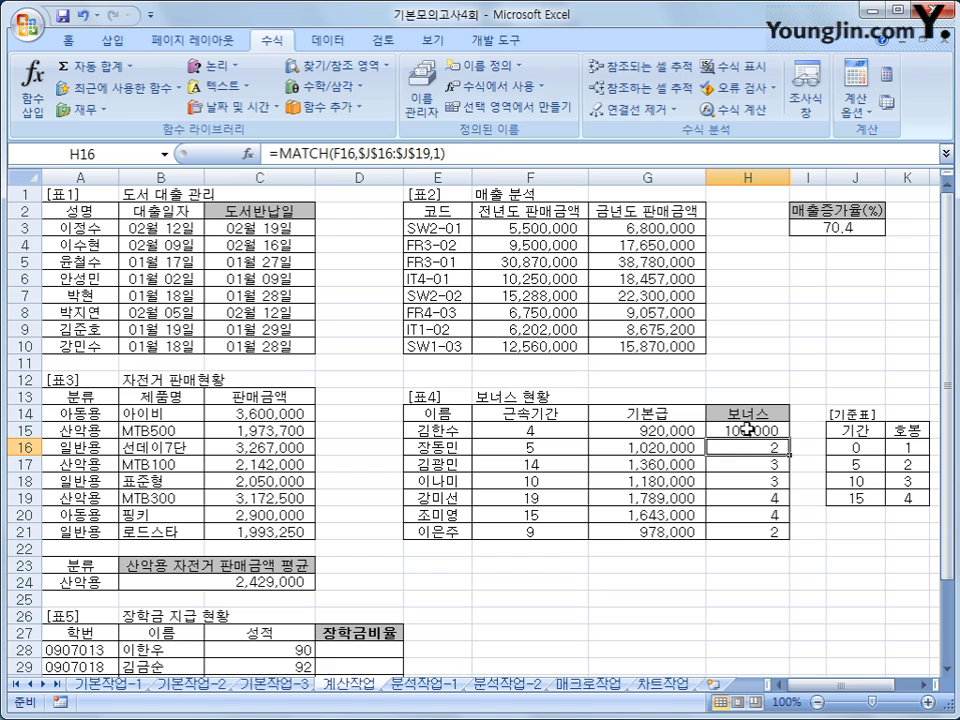
click(787, 437)
drag(787, 437, 780, 531)
Insert a RANK function in D28, the first 장학금비율 cell of table 5, with C28 as its Number argument.
scroll(413, 470, down, 6)
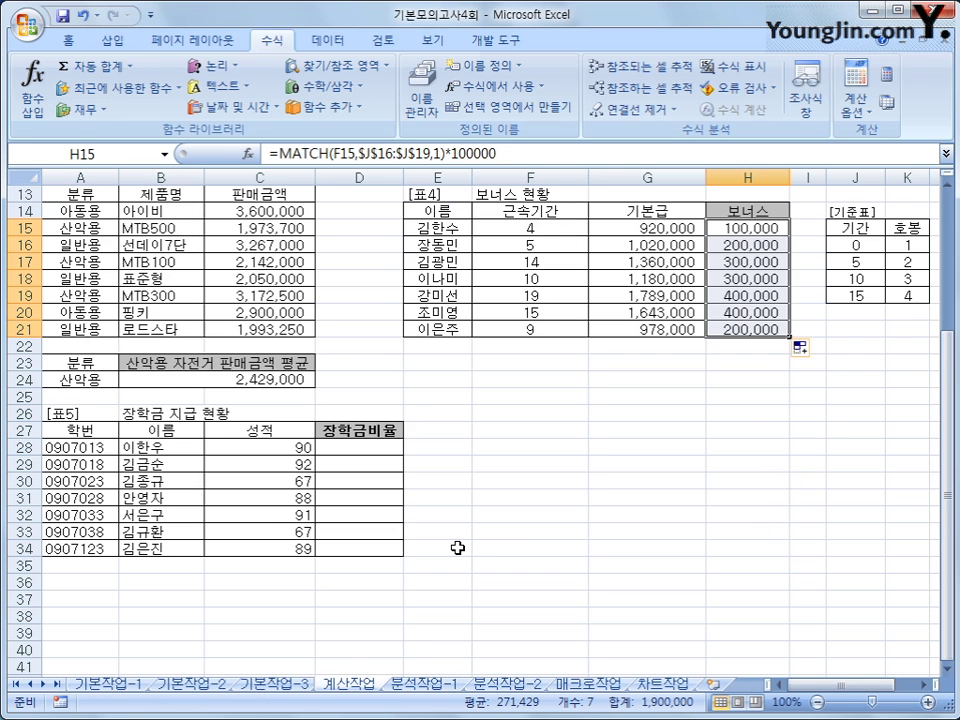
click(356, 347)
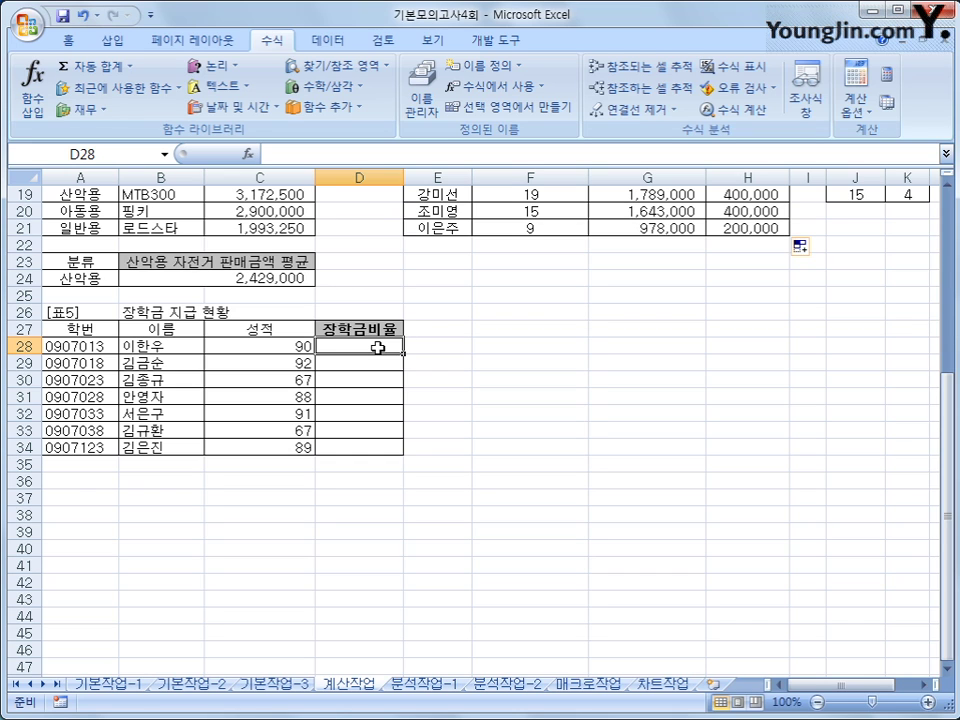
click(320, 106)
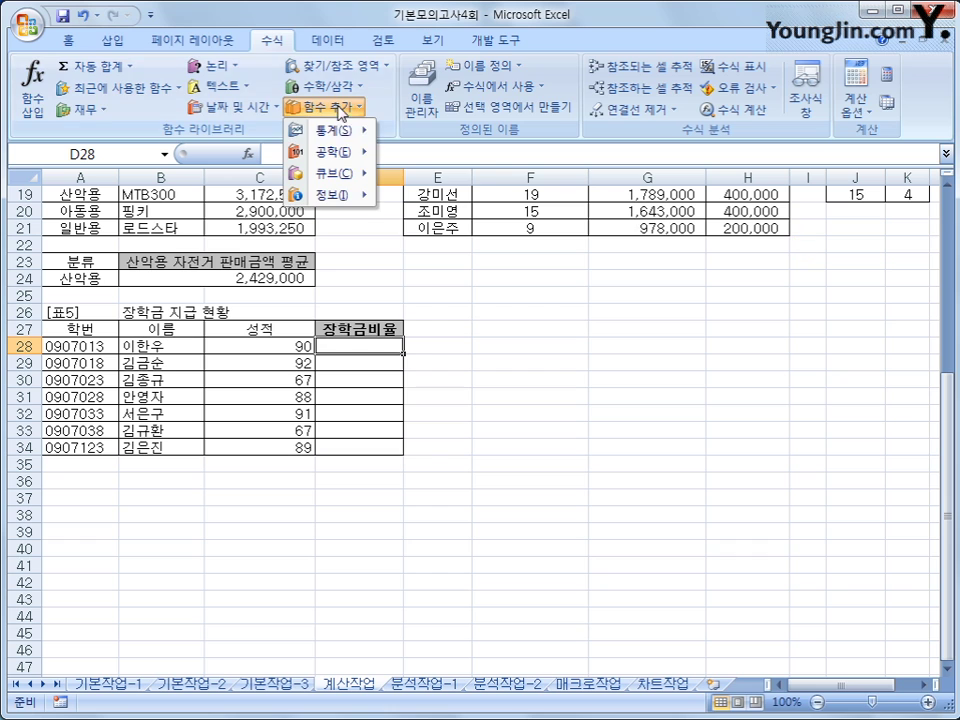
mouse_move(346, 137)
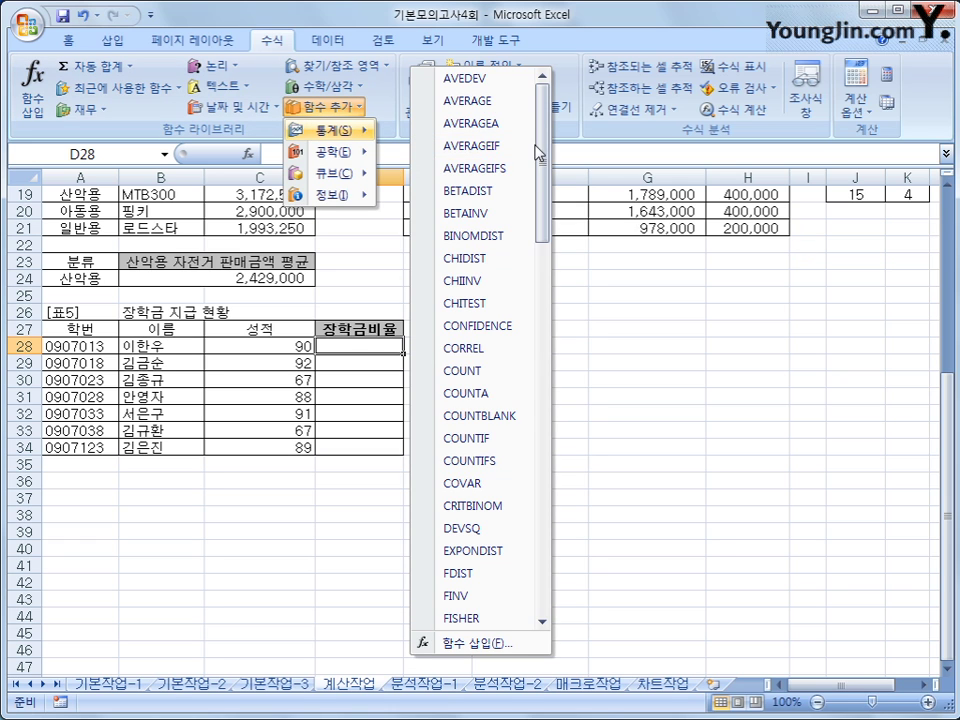
drag(538, 150, 527, 485)
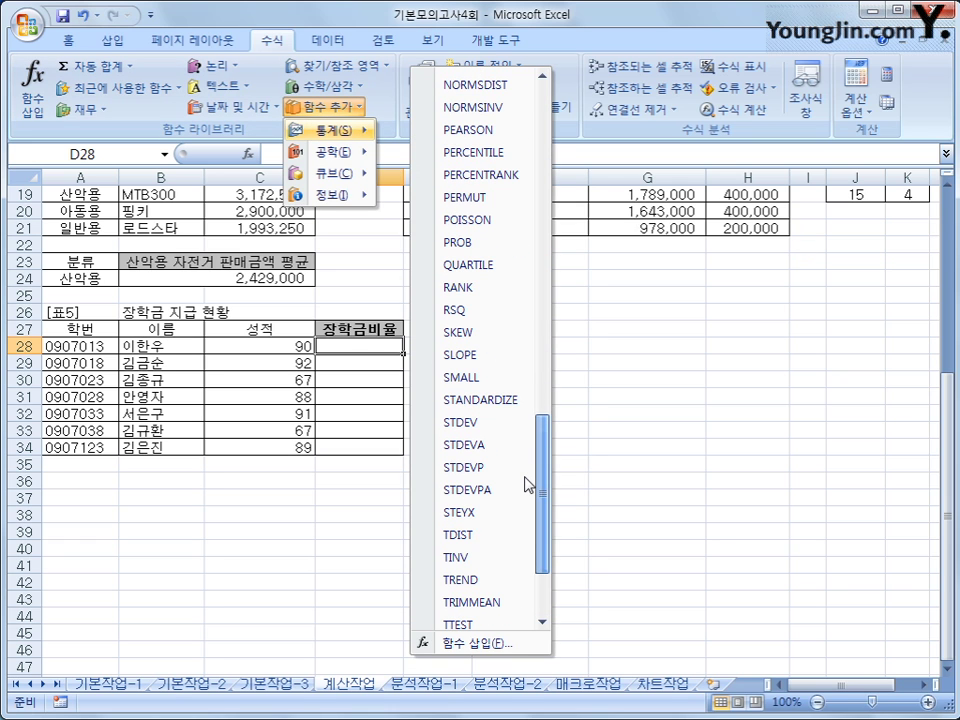
click(492, 285)
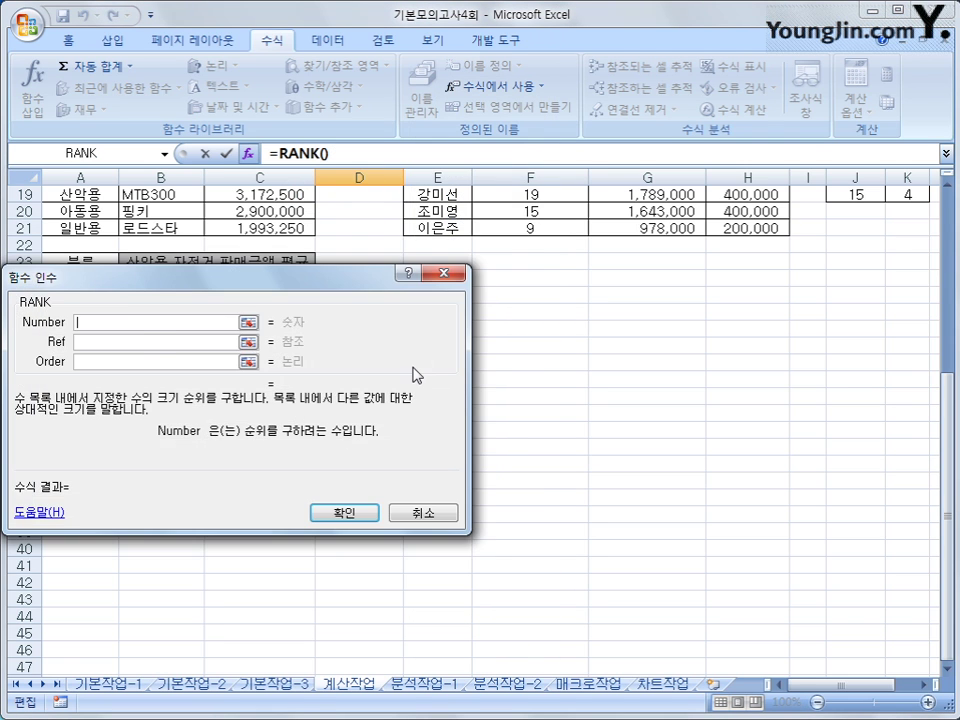
drag(416, 374, 769, 256)
click(287, 351)
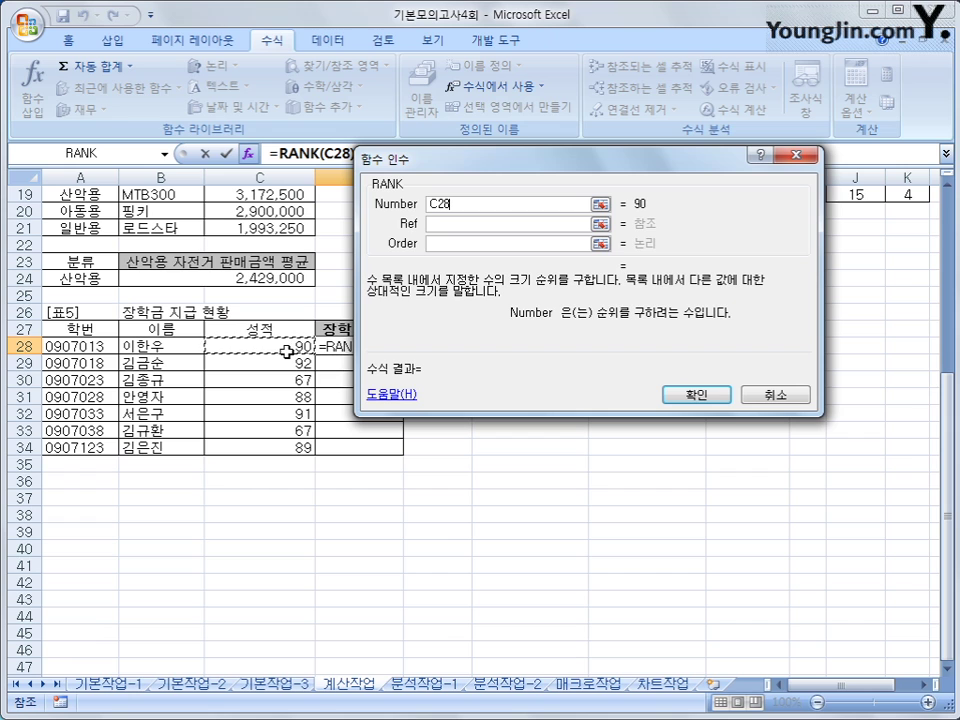
Complete the RANK function with the absolute Ref range $C$28:$C$34, leaving Order empty for descending ranking.
click(454, 223)
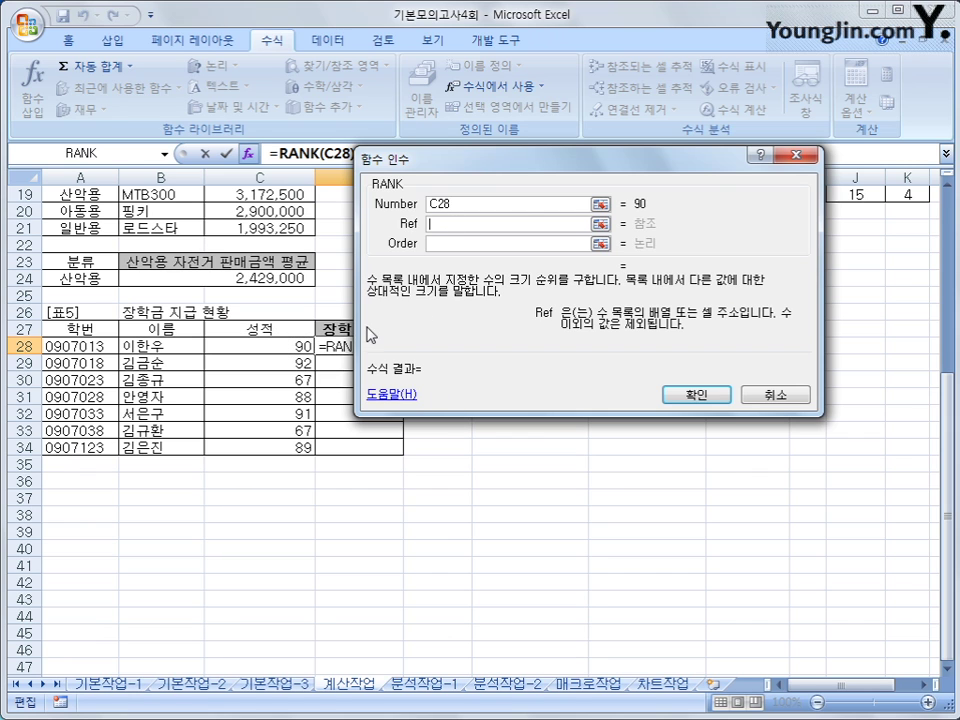
drag(298, 345, 287, 440)
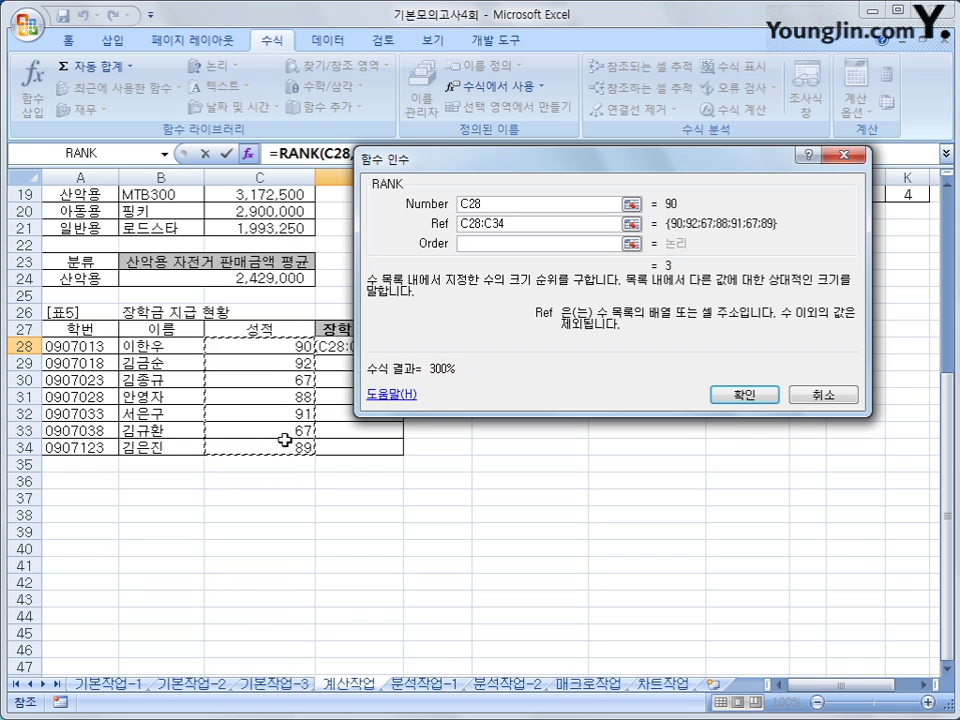
key(F4)
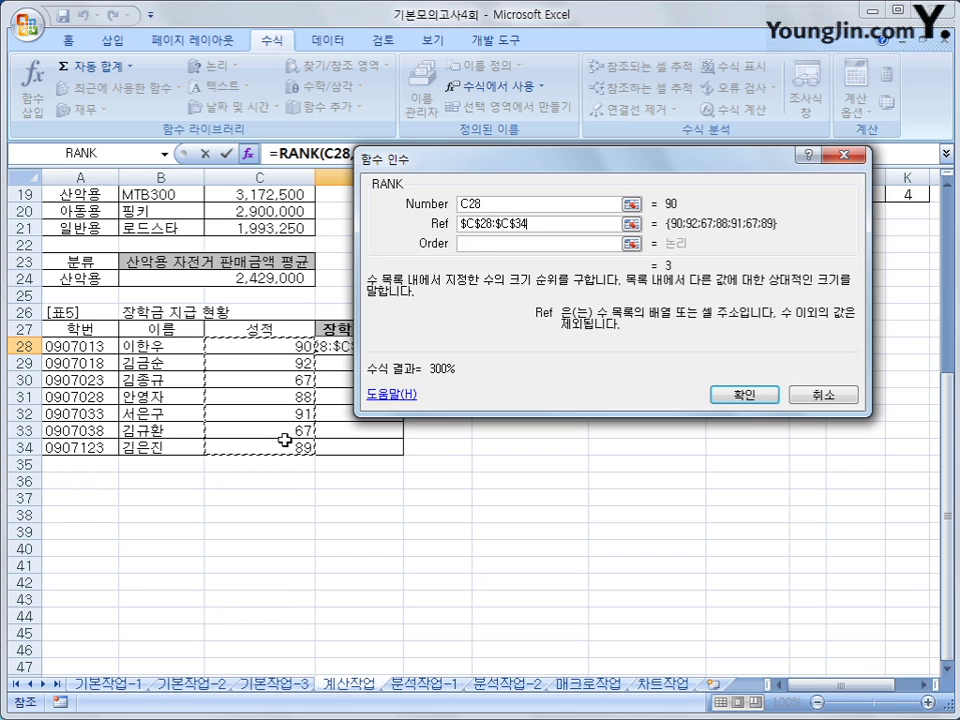
click(478, 244)
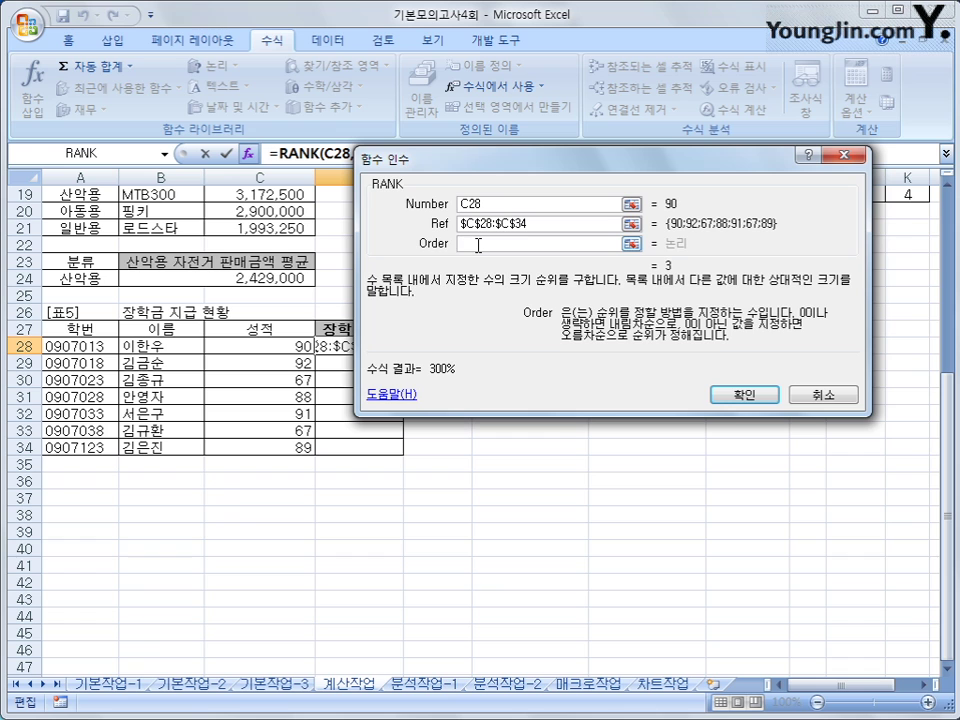
click(758, 408)
Fill the RANK formula from D28 down to D34 and check the ranks against the 성적 values.
drag(404, 354, 391, 459)
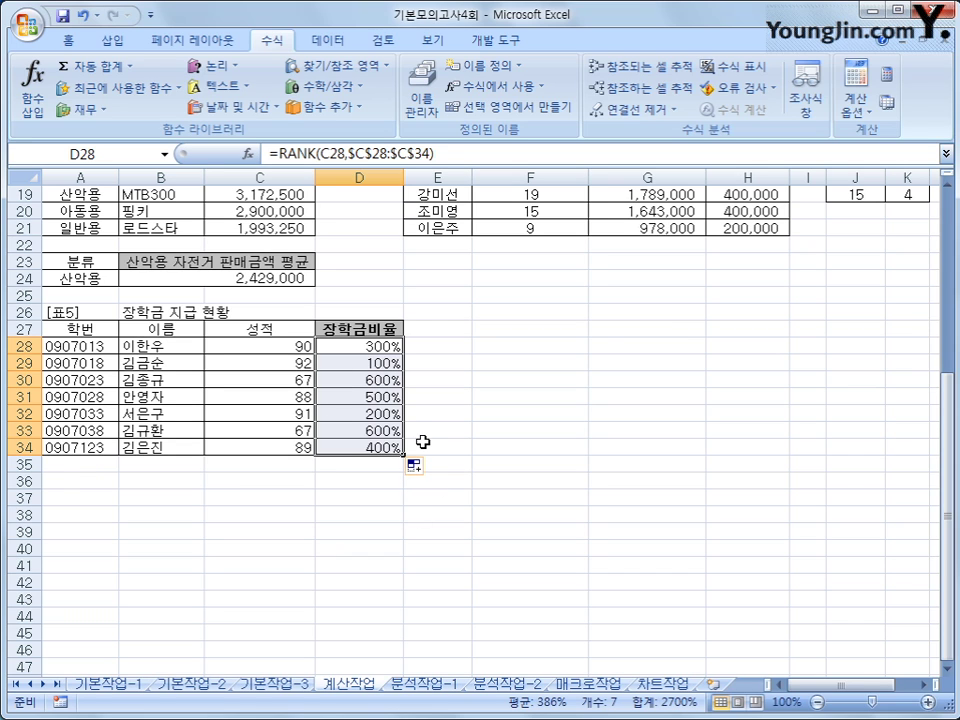
click(373, 362)
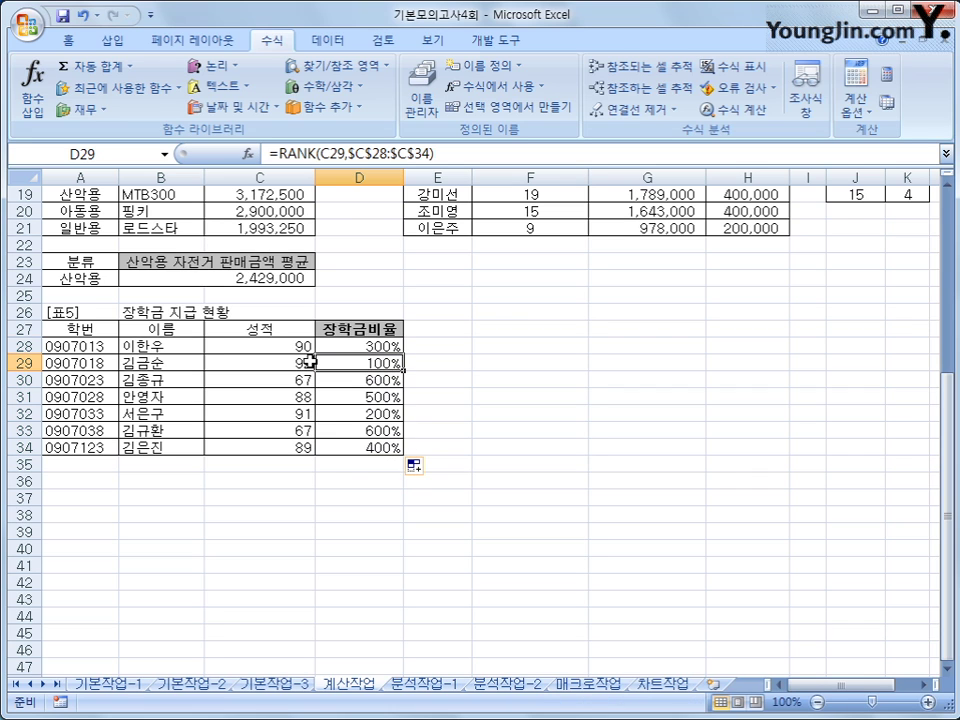
click(374, 418)
Cut the RANK expression out of the formula in D28, keeping only the equals sign.
click(373, 346)
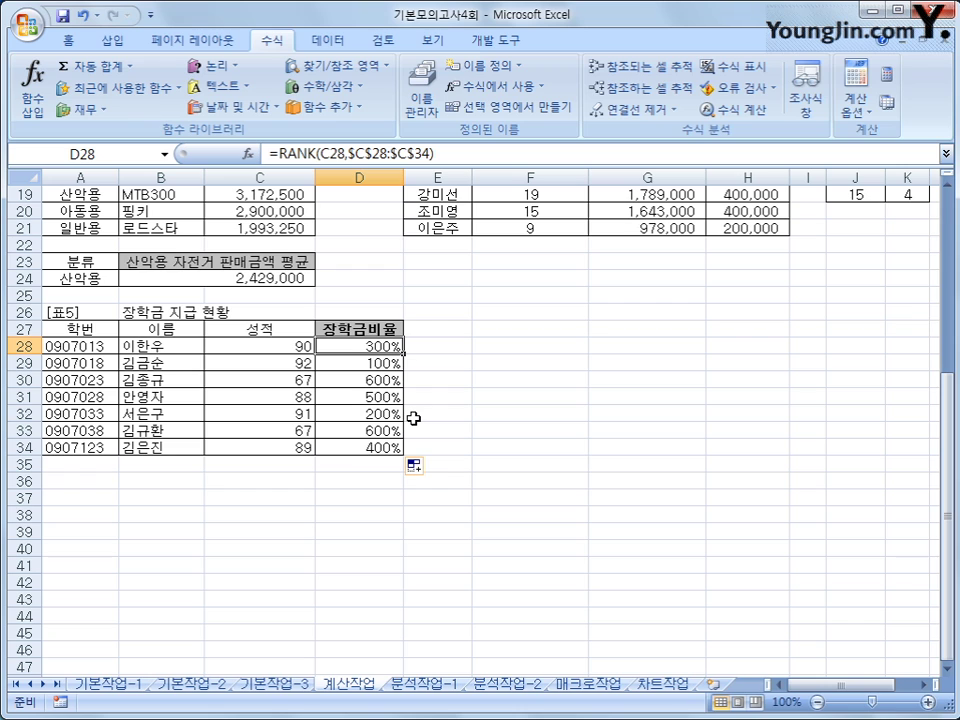
click(280, 152)
drag(280, 152, 452, 158)
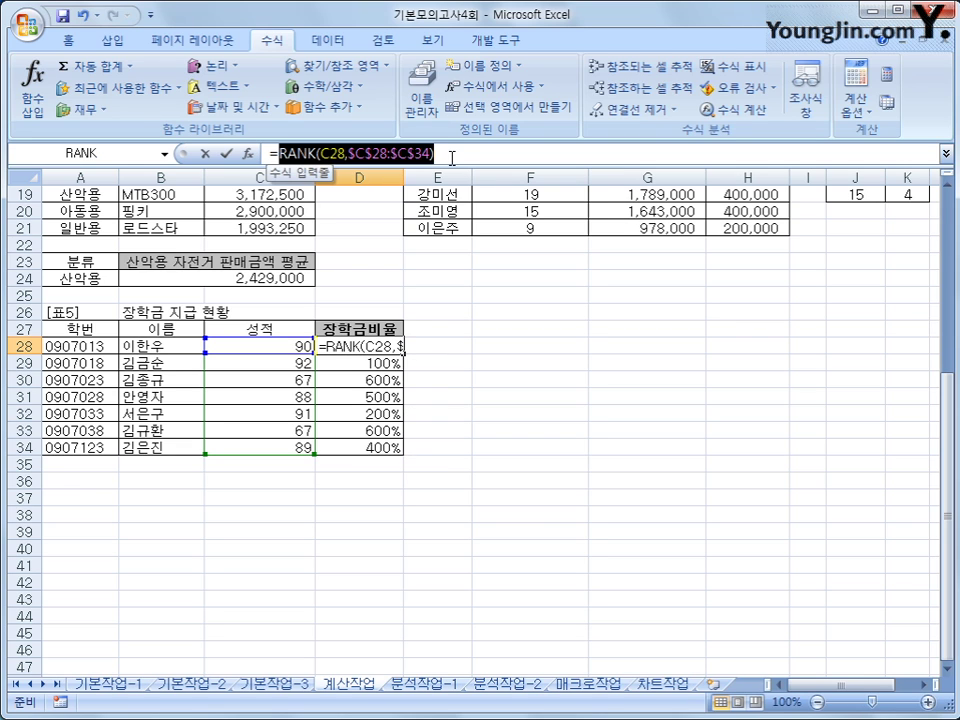
right_click(452, 157)
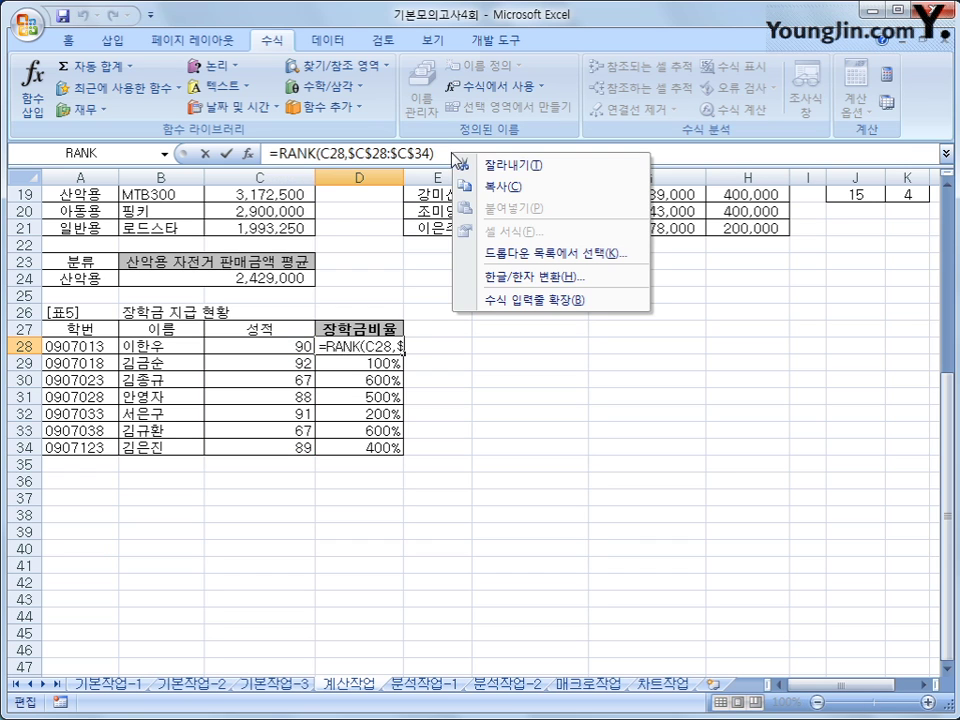
click(491, 168)
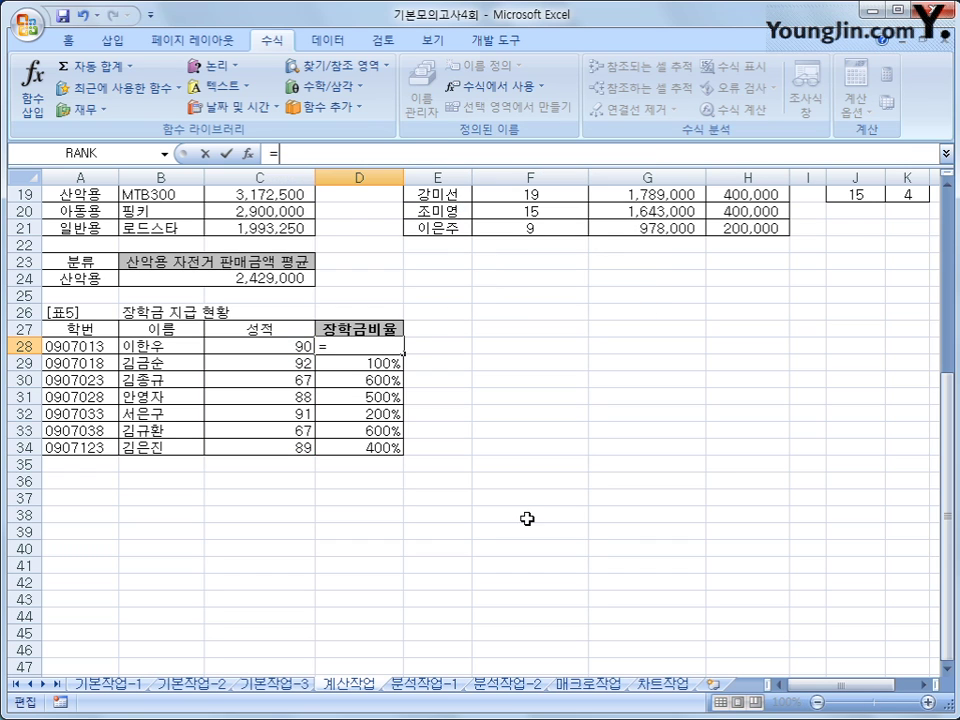
Insert a CHOOSE function in D28 and paste the cut RANK expression as its Index_num argument.
click(338, 65)
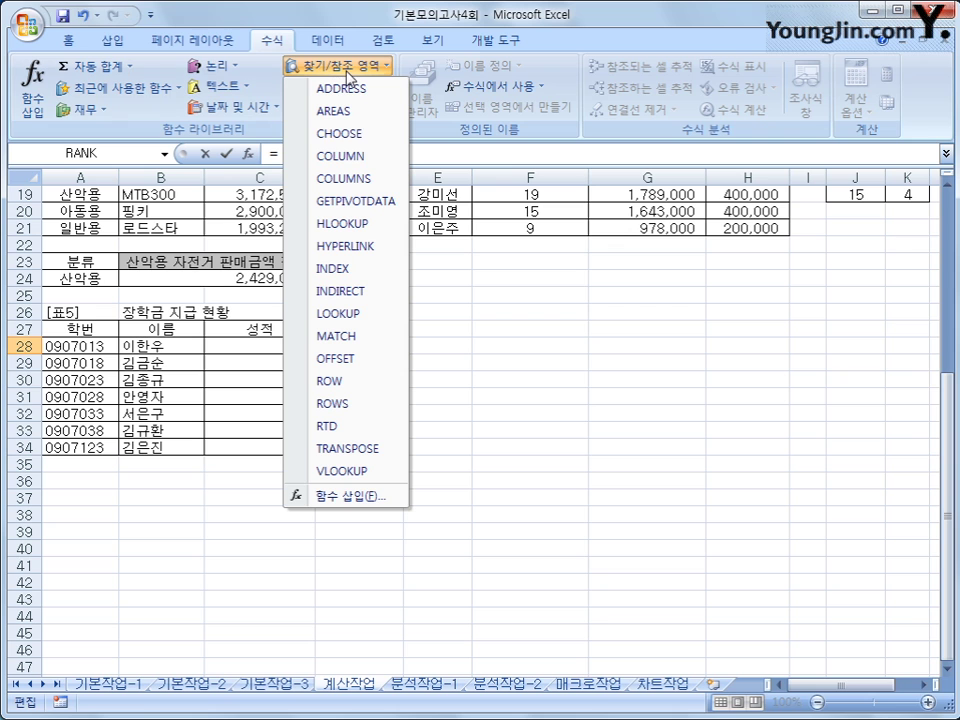
click(357, 136)
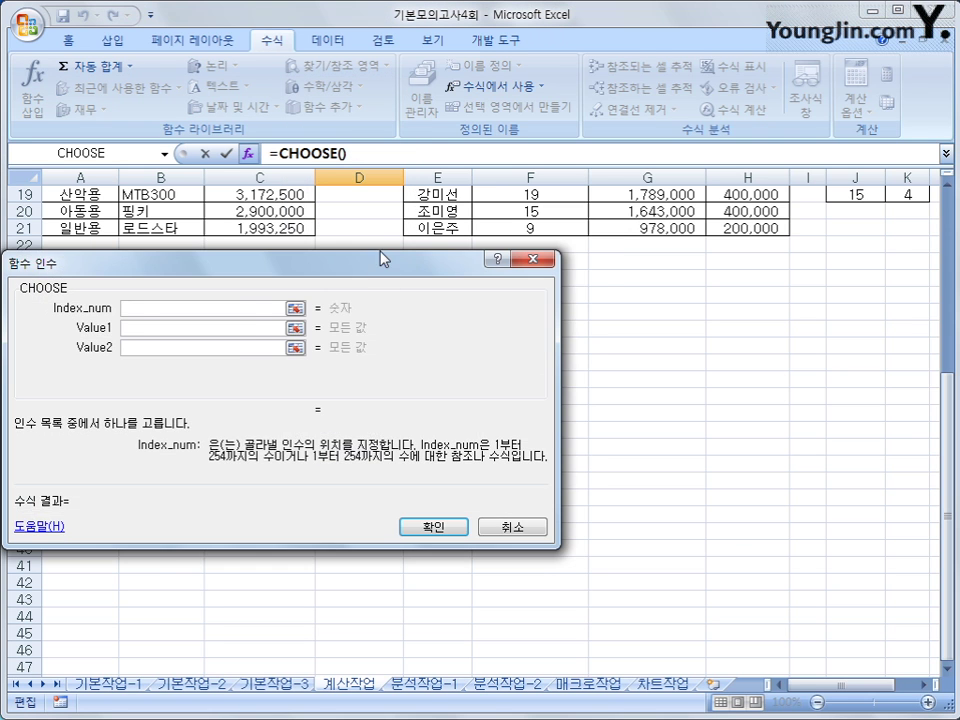
drag(381, 257, 712, 184)
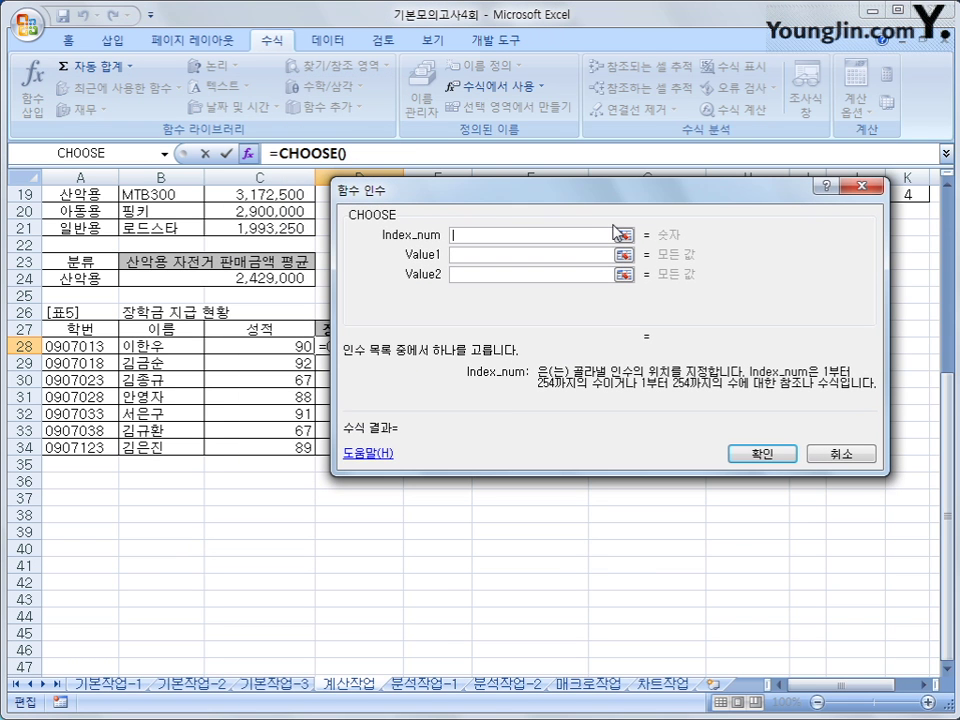
right_click(515, 236)
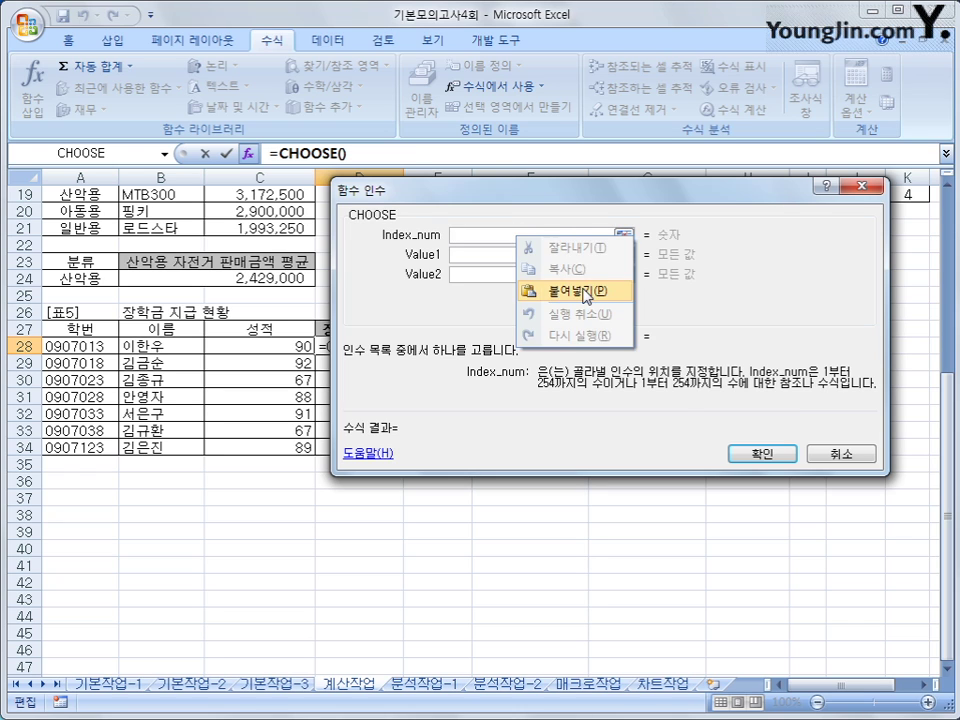
click(512, 289)
Set the CHOOSE arguments Value1 to 100%, Value2 to 90% and Value3 to 80%.
click(534, 255)
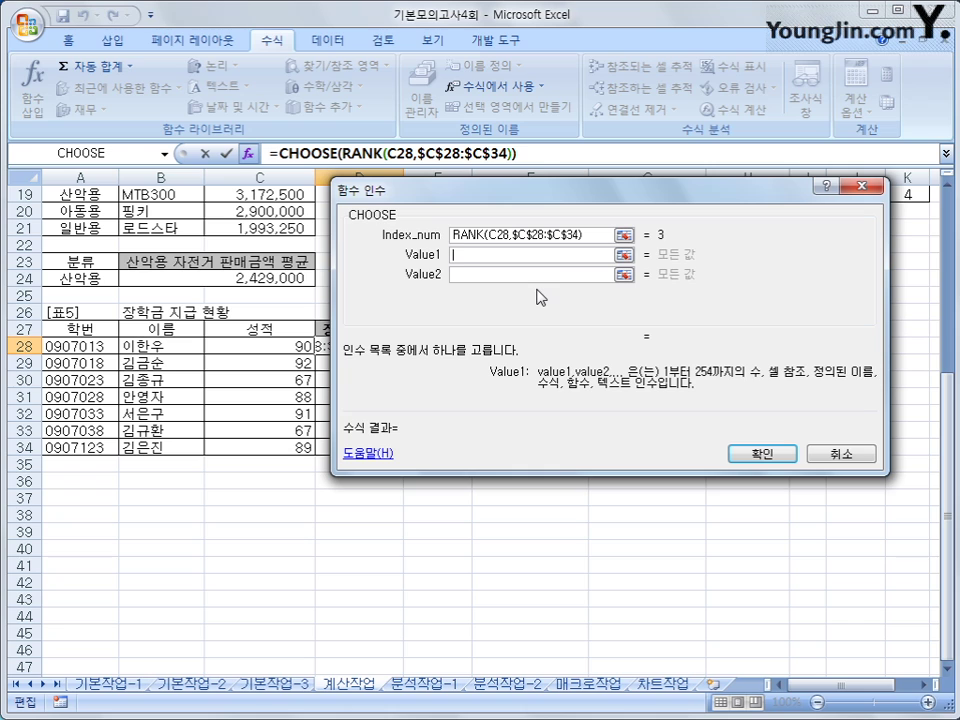
text(100%)
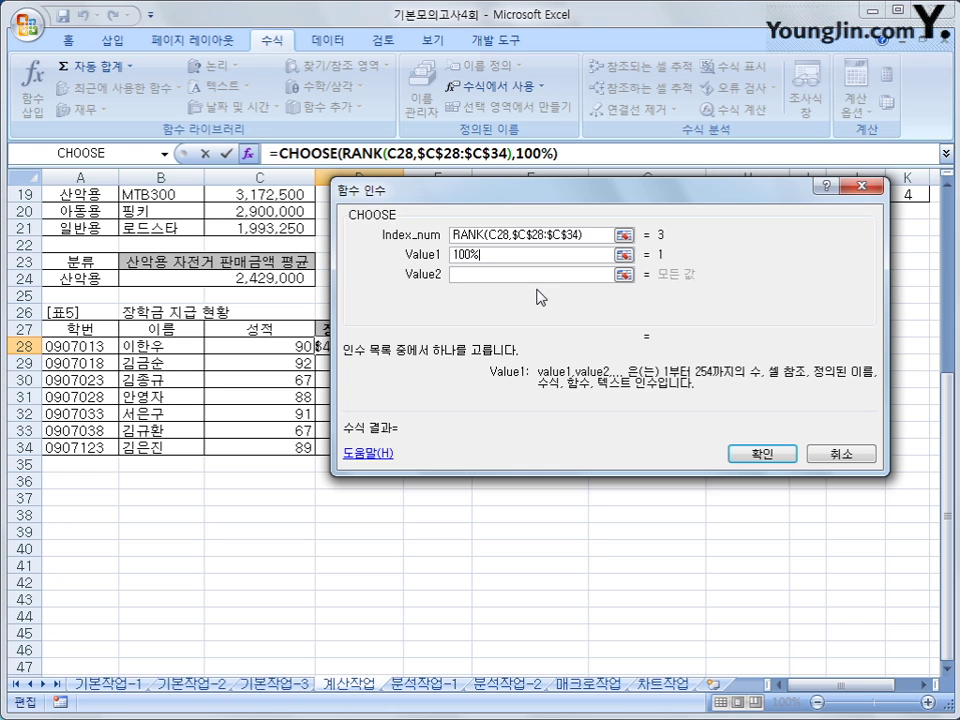
key(Tab)
text(90)
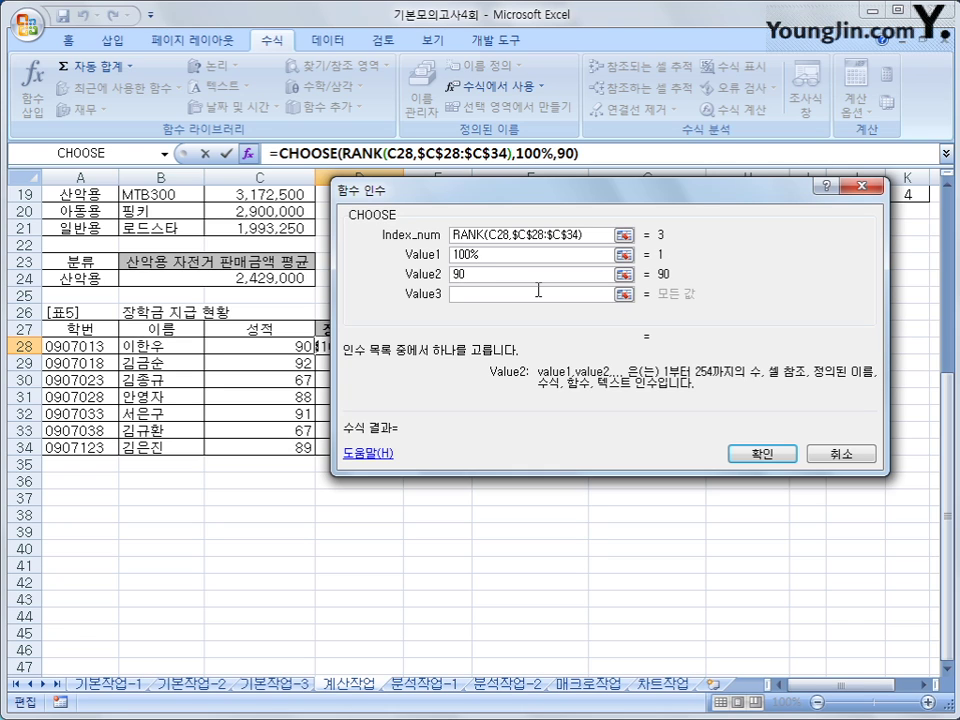
text(%)
key(Tab)
text(3)
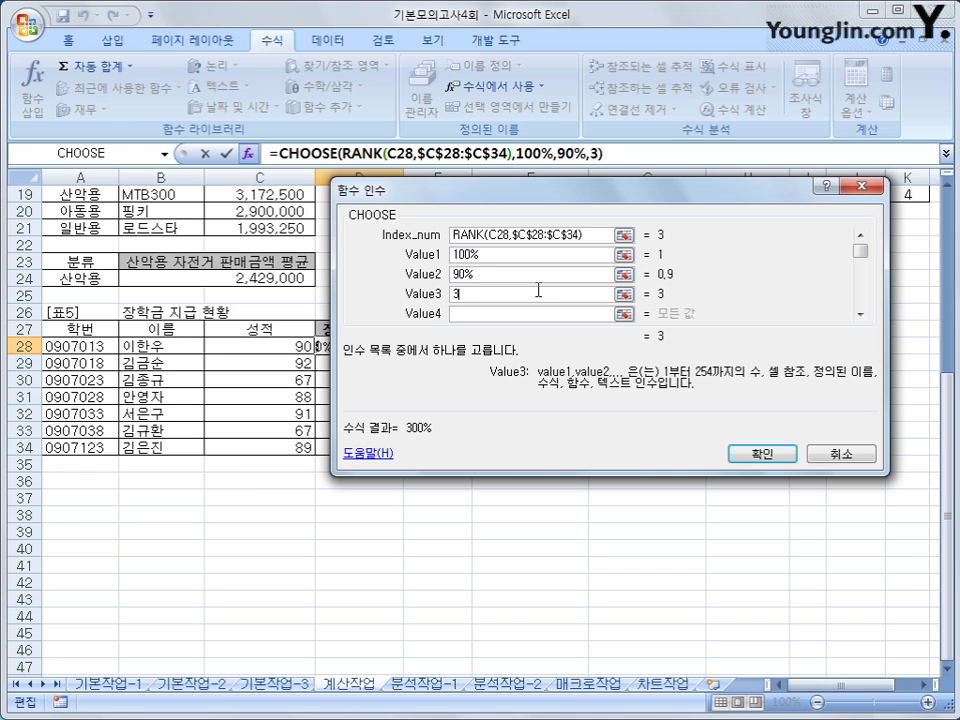
key(BackSpace)
text(80%)
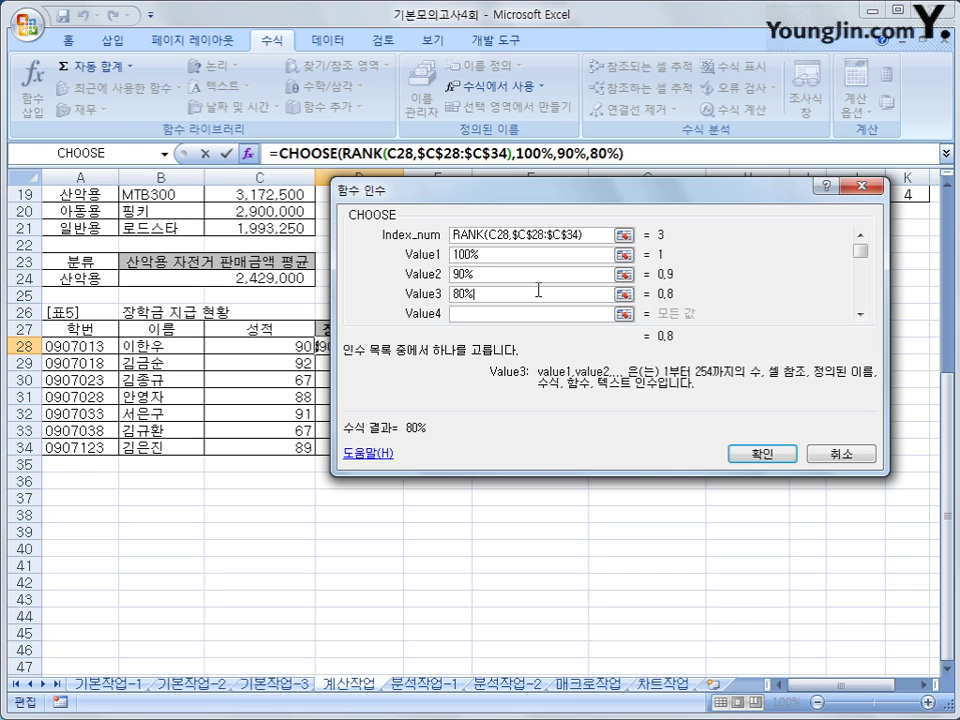
Set the CHOOSE arguments Value4 through Value7 to empty strings ("").
drag(598, 189, 661, 124)
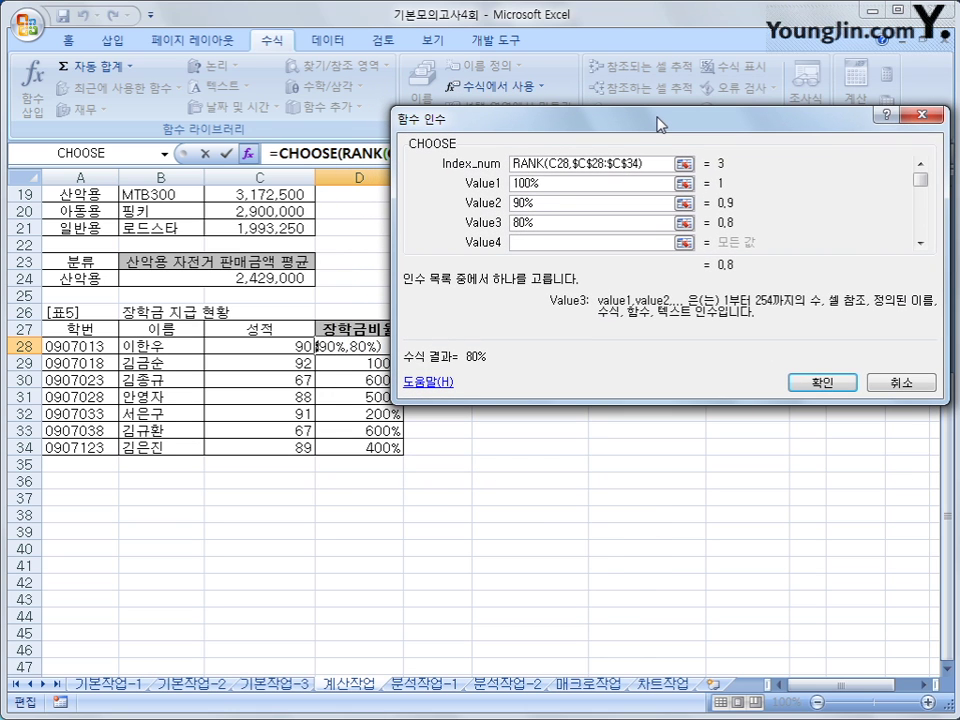
drag(657, 123, 627, 121)
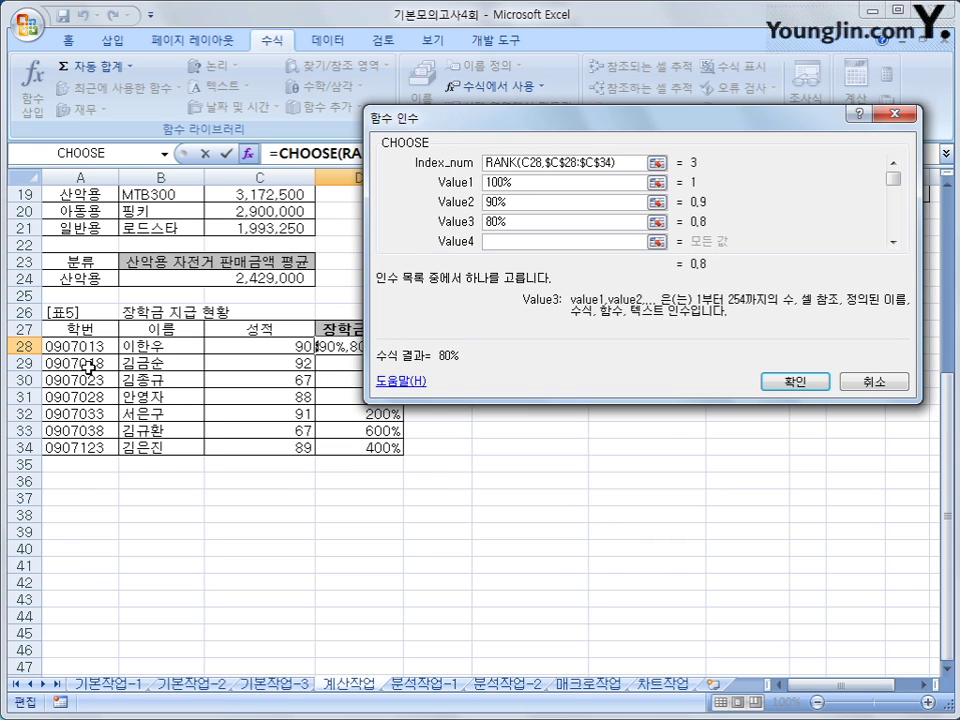
click(516, 241)
text("")
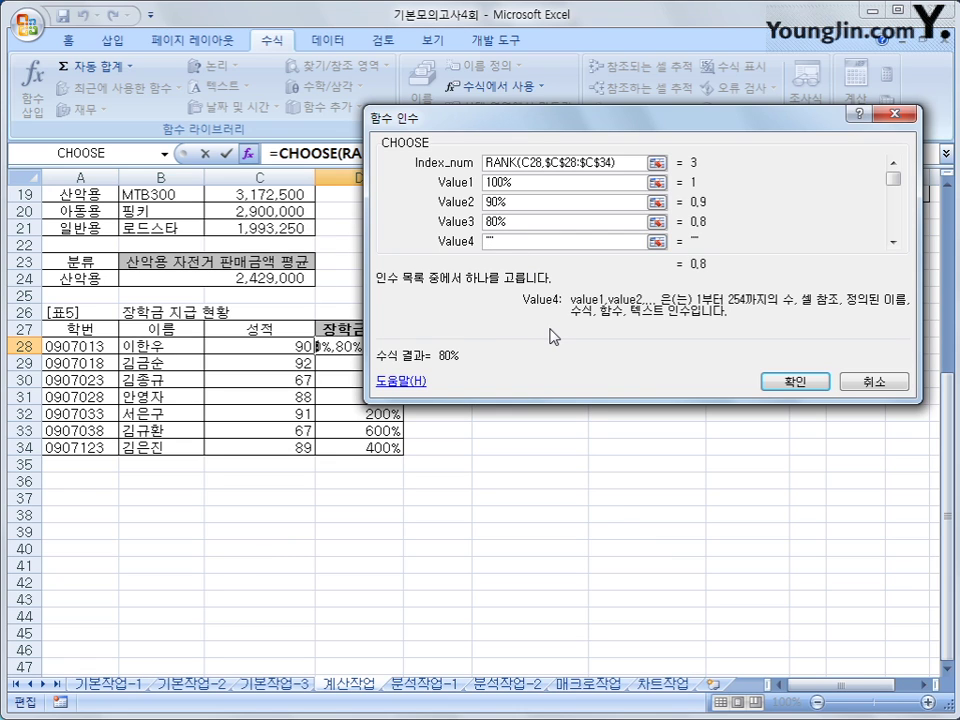
key(Tab)
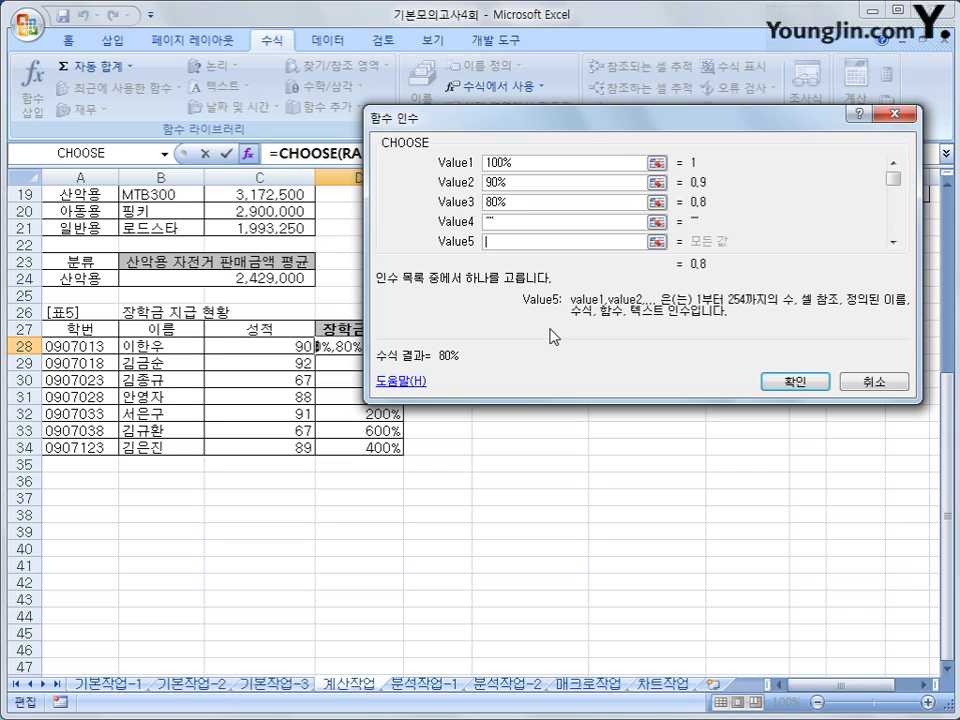
text("")
key(Tab)
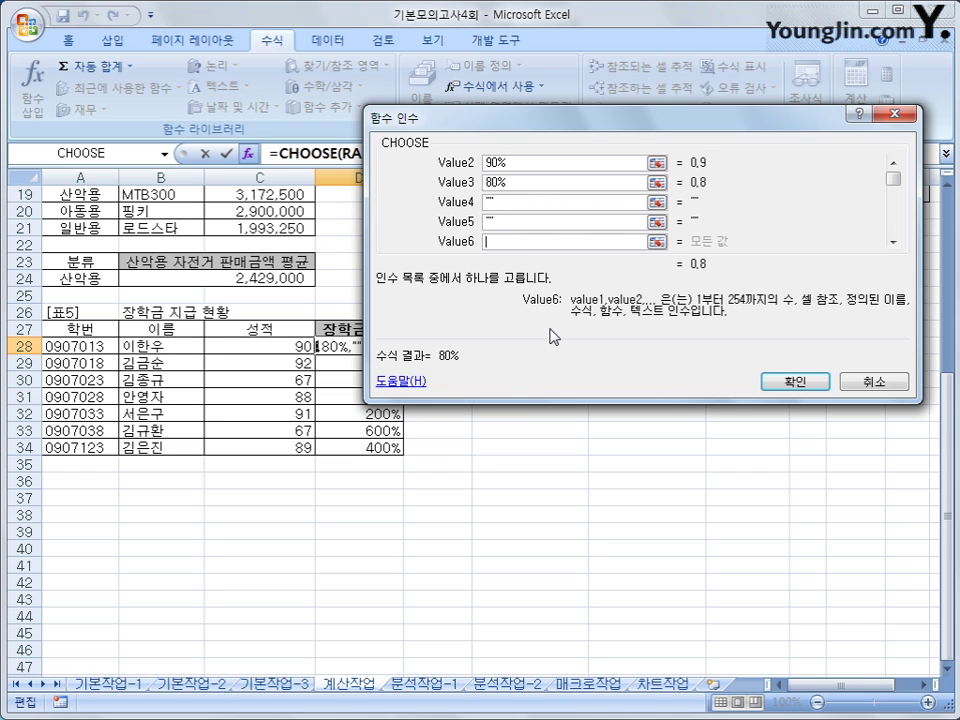
text("")
key(Tab)
text("")
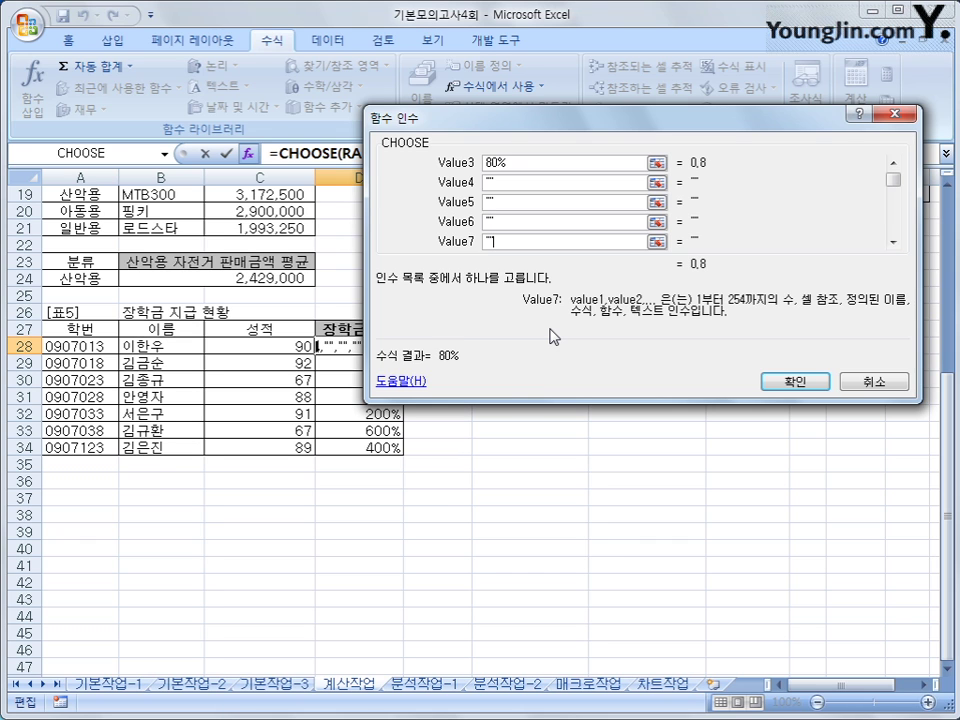
Confirm the CHOOSE formula in D28 and fill it down to D34.
click(797, 383)
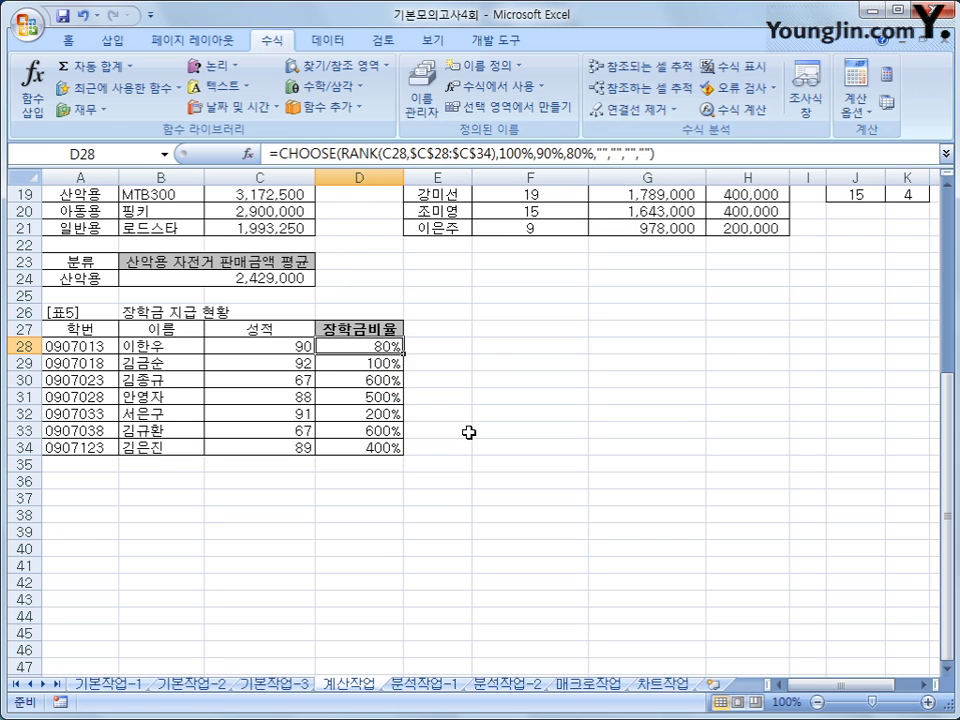
drag(402, 344, 398, 454)
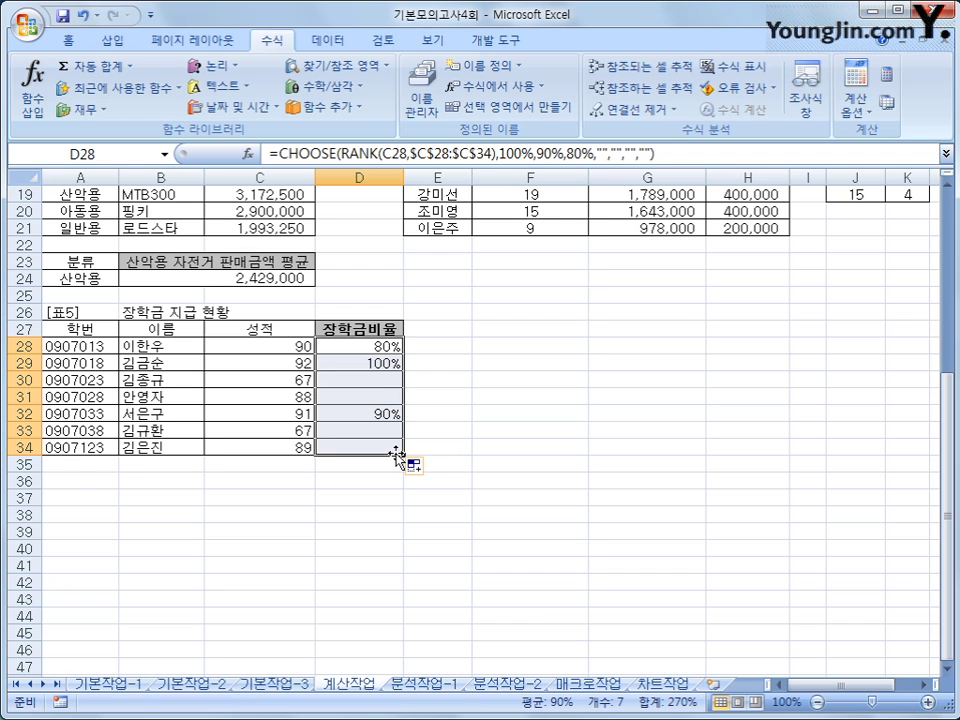
click(386, 364)
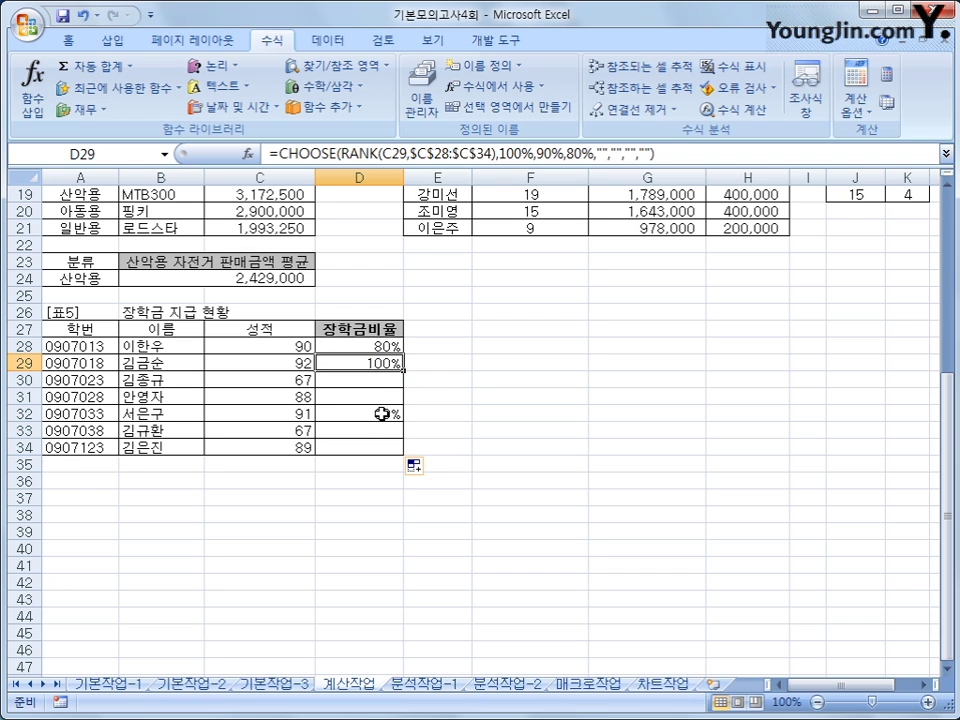
Check the filled CHOOSE formulas in D32, D28 and D34 of the 장학금비율 column.
click(386, 413)
click(386, 346)
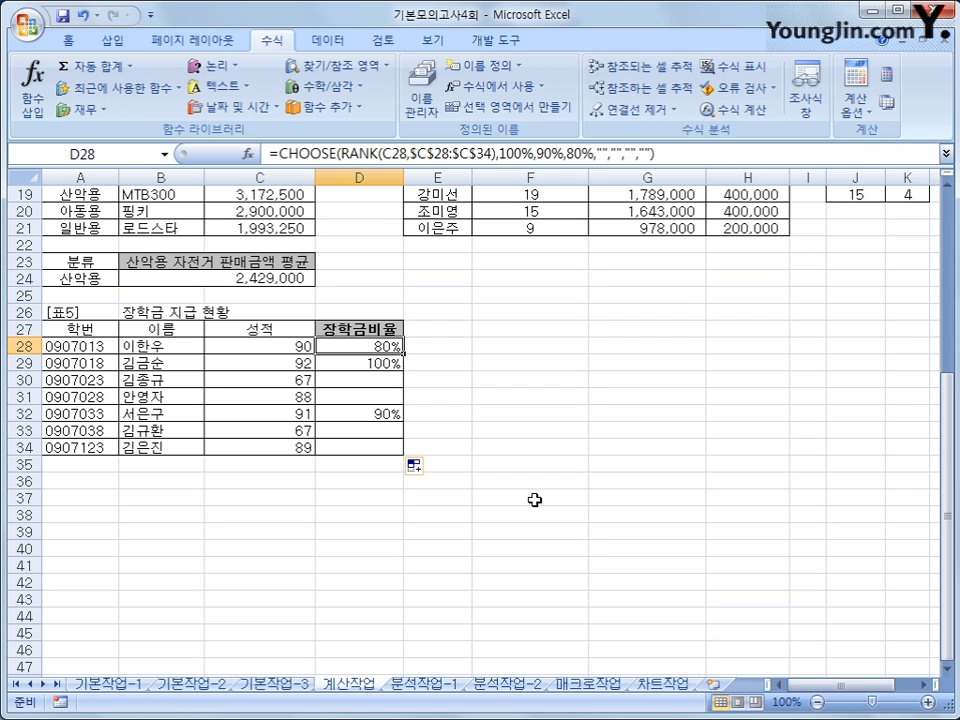
click(369, 452)
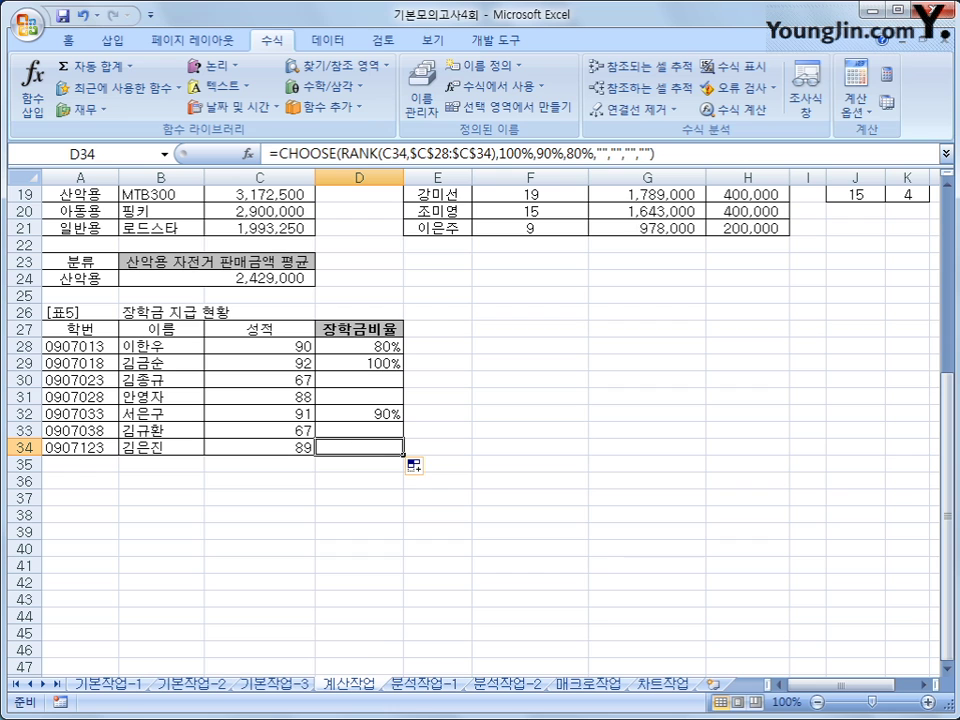
Sort the 영업 현황 table on the 분석작업-1 sheet by 대리점명 in ascending order.
click(413, 689)
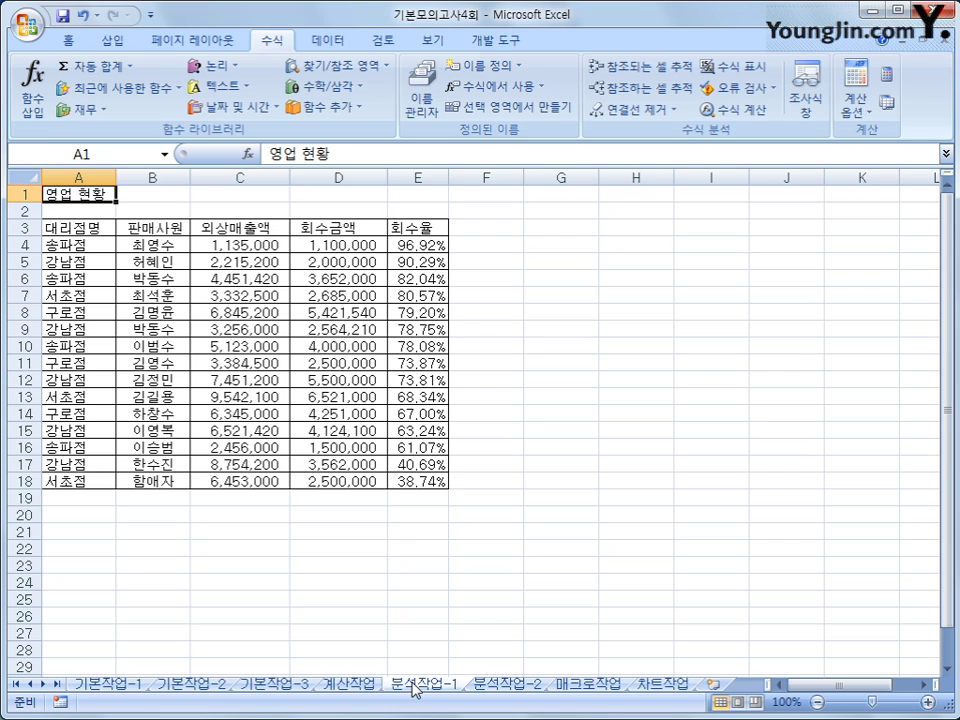
click(96, 228)
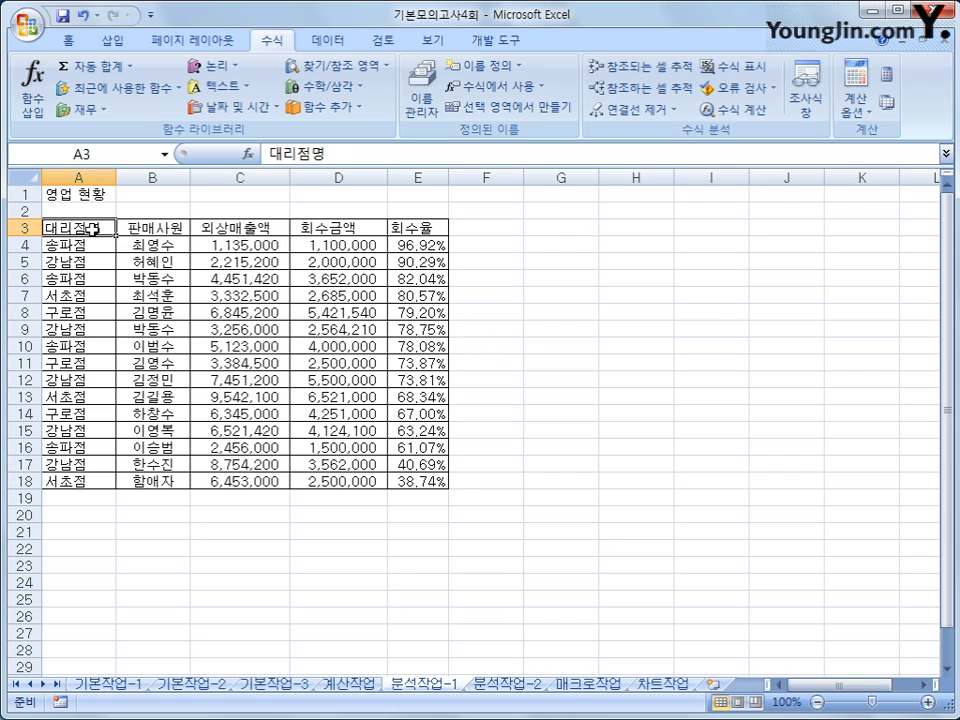
click(322, 44)
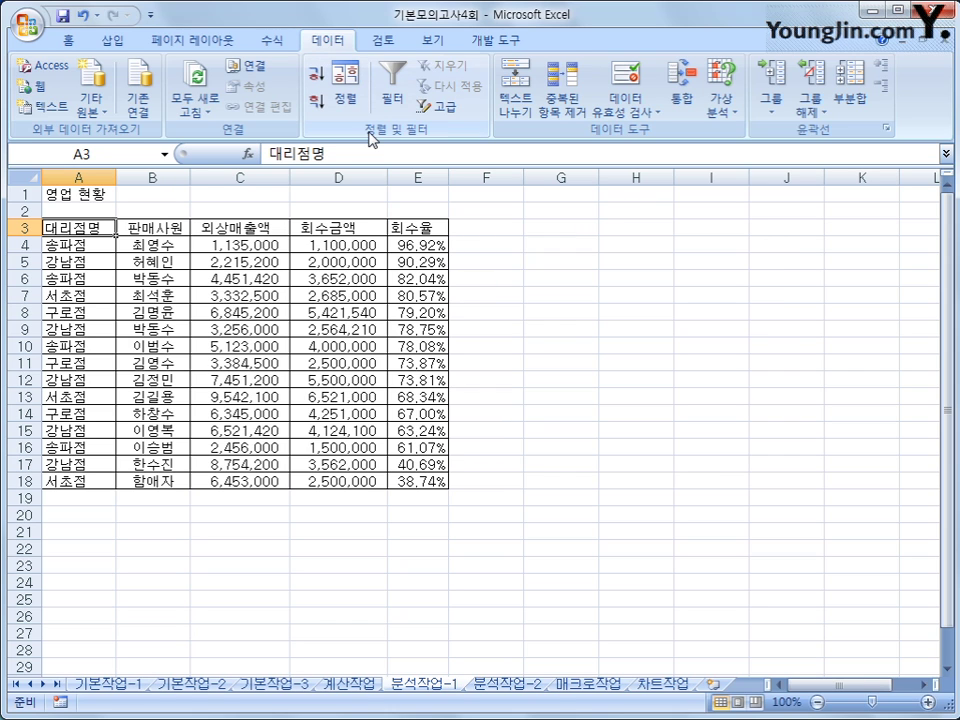
click(318, 80)
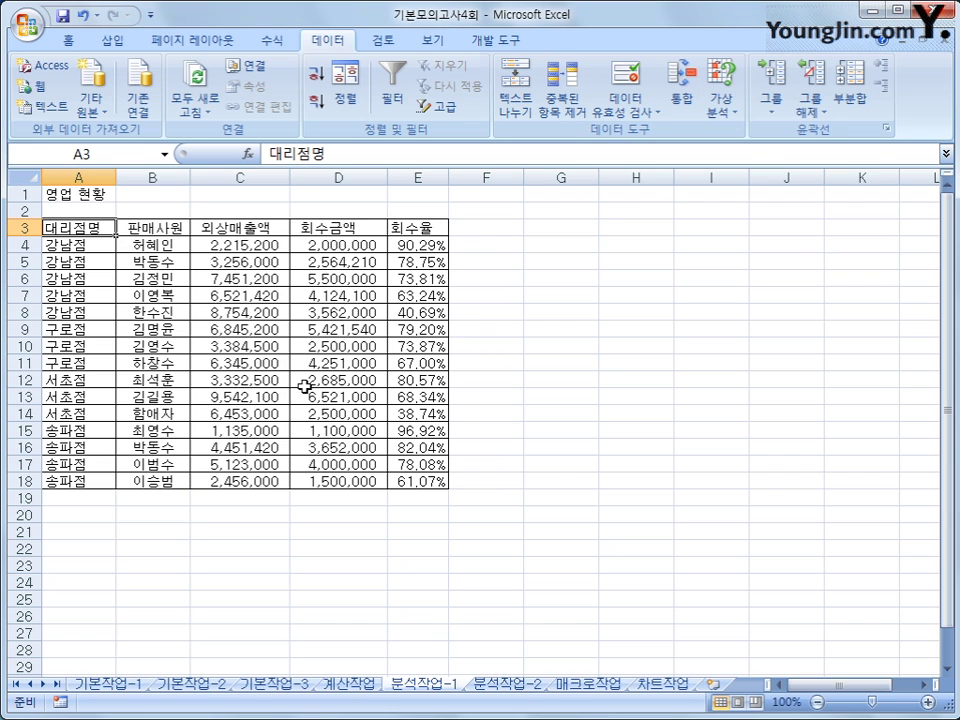
Add subtotals to the 영업 현황 table, grouped by 대리점명, showing the 최대값 of 회수율.
click(848, 100)
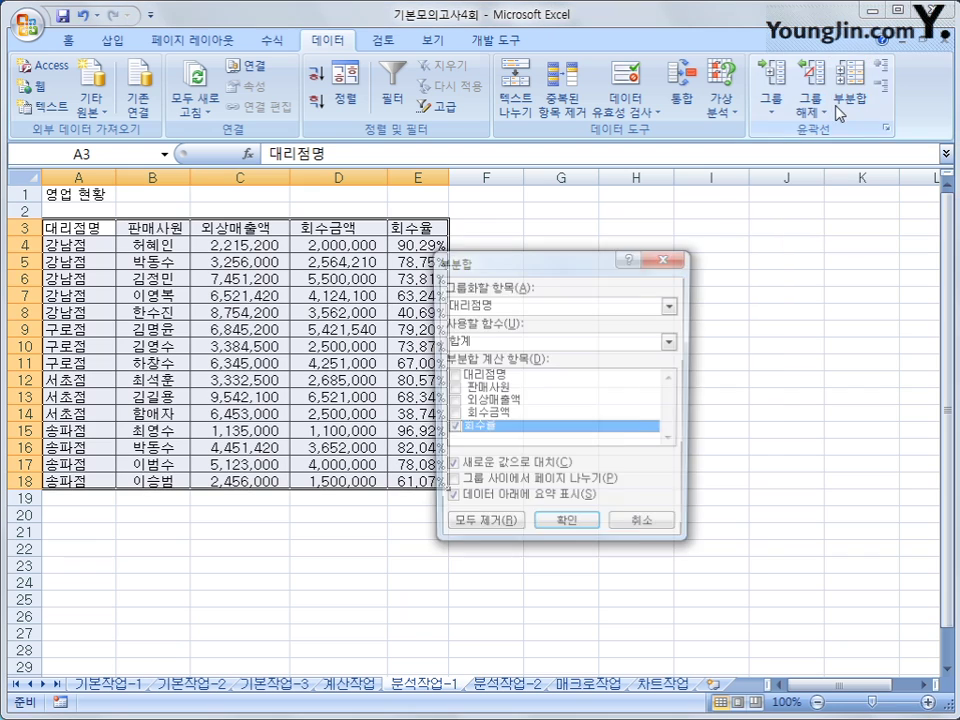
drag(781, 249, 662, 236)
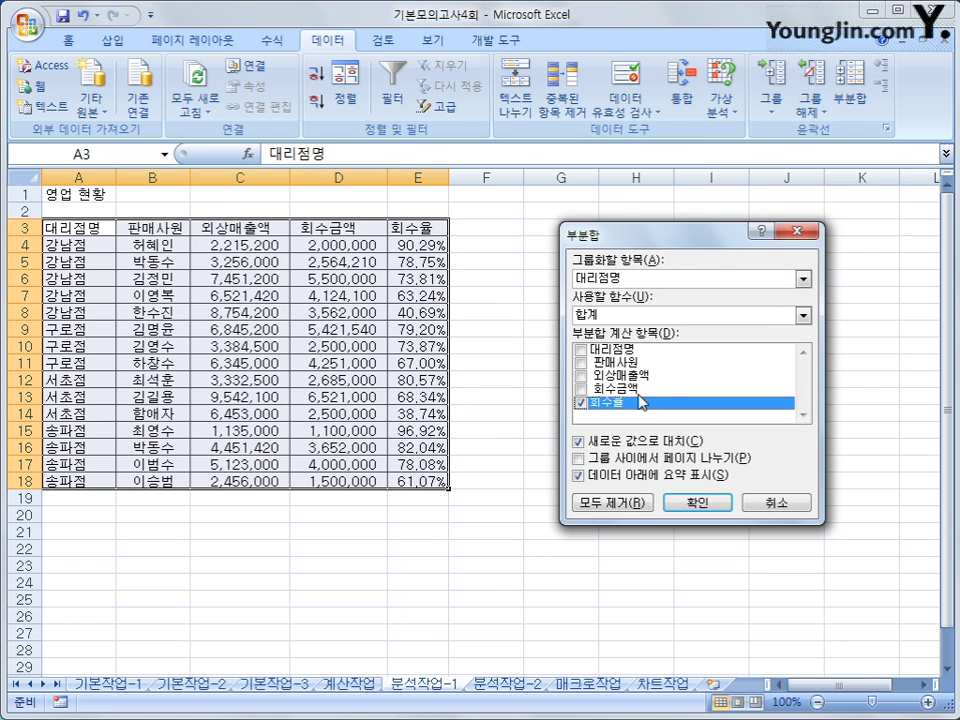
click(622, 316)
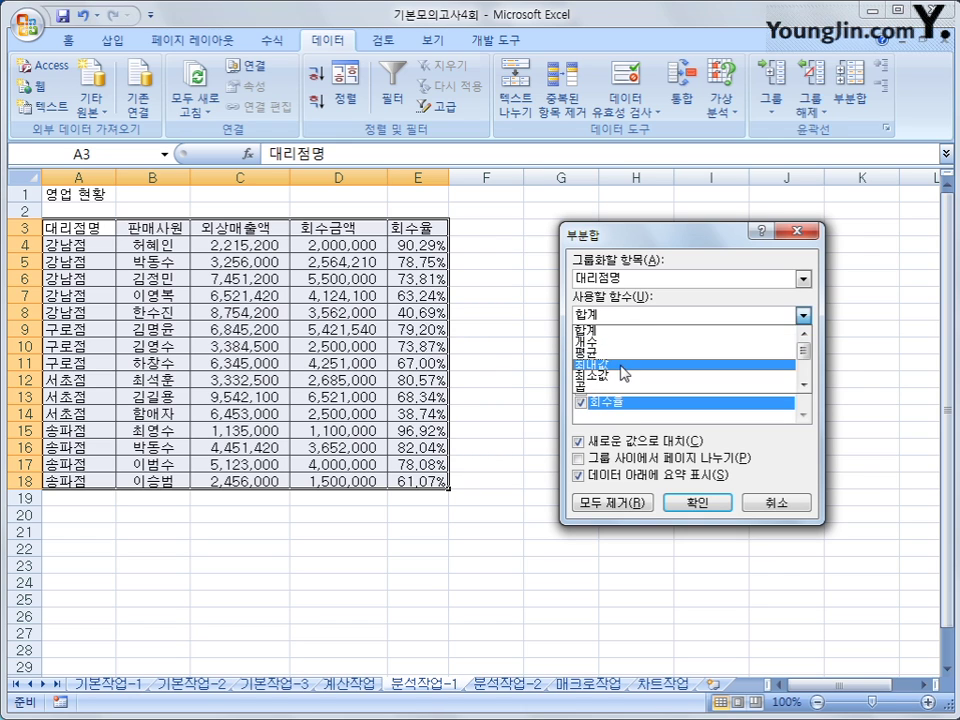
click(618, 363)
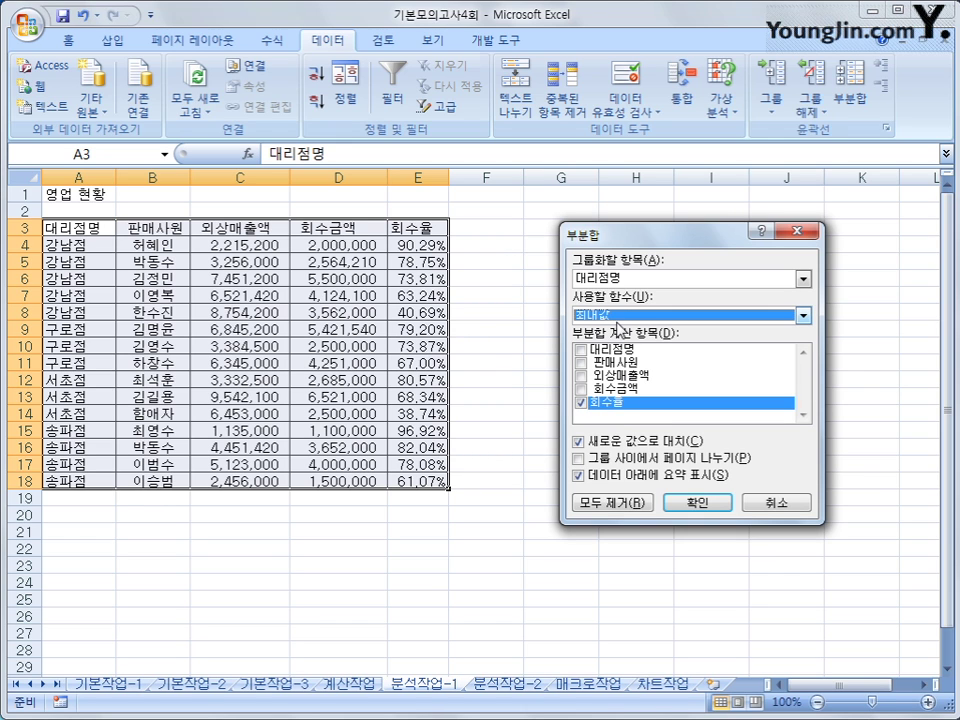
click(680, 505)
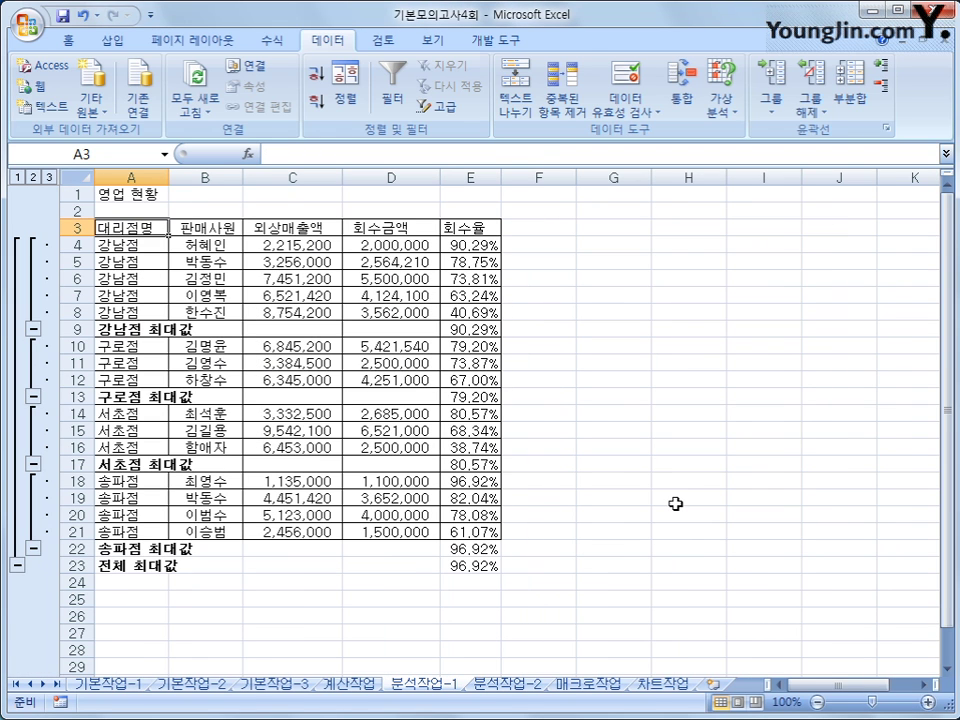
Add a second subtotal by 대리점명 with the 최소값 of 회수율, keeping the existing subtotals by turning off 새로운 값으로 대치.
click(851, 100)
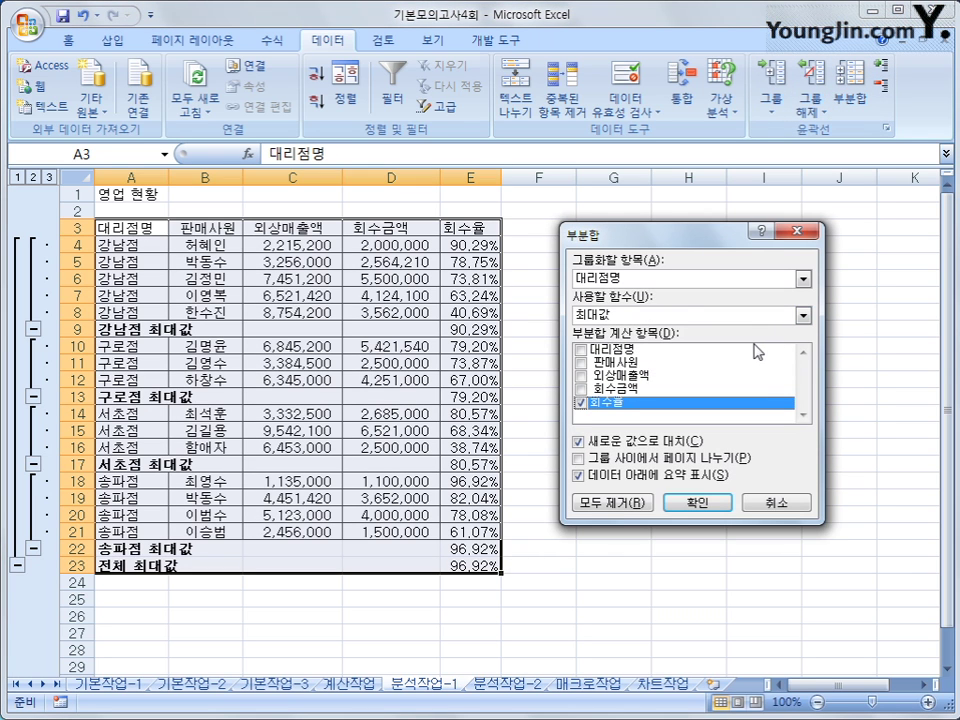
click(684, 318)
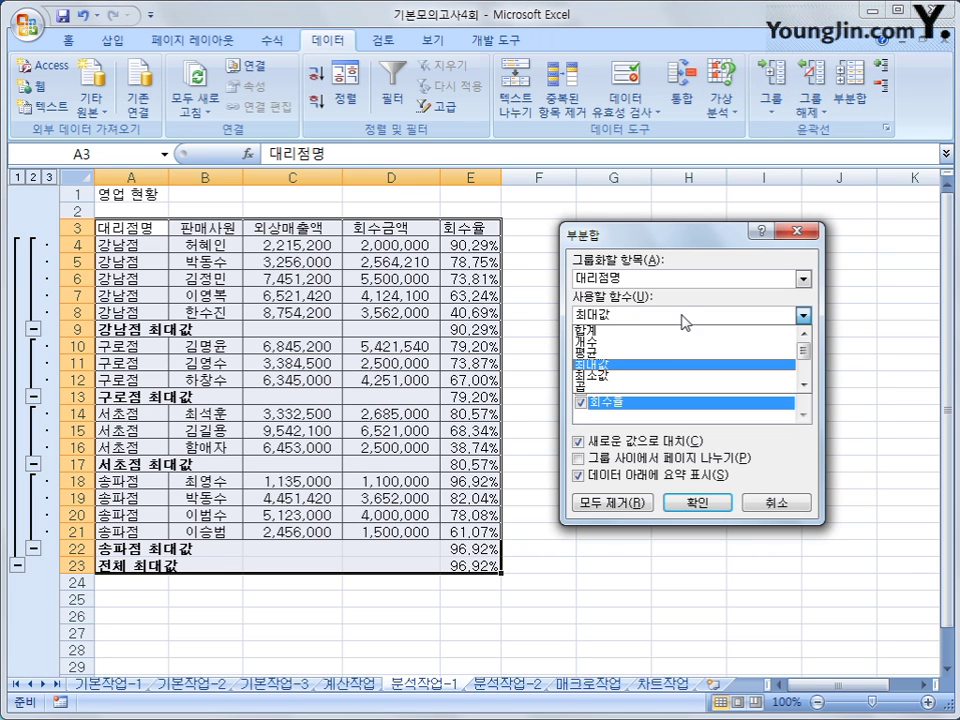
click(668, 377)
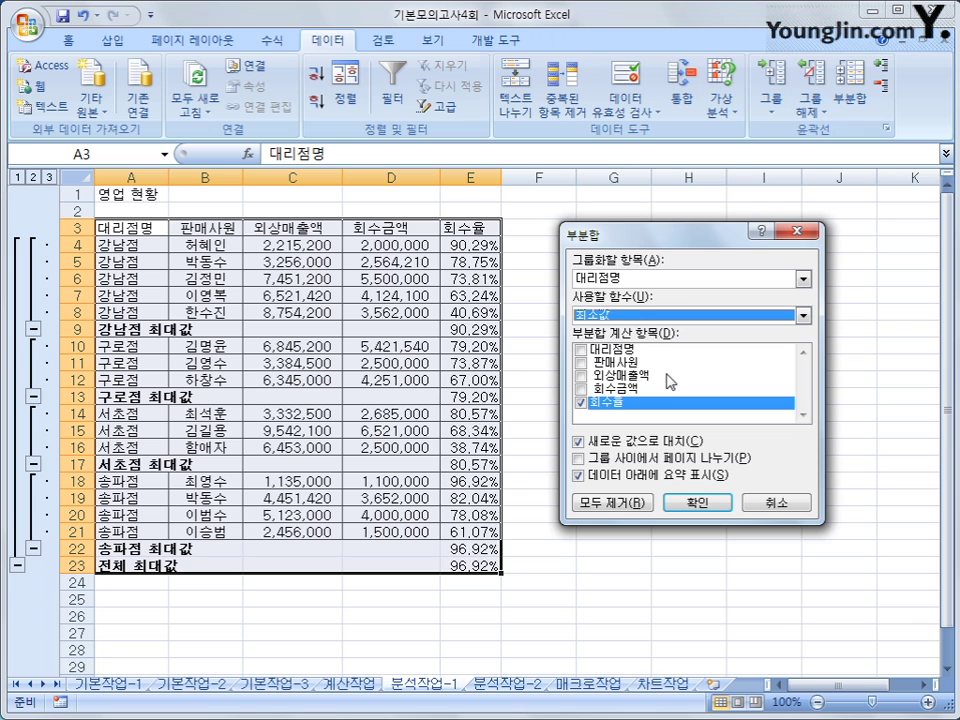
click(620, 445)
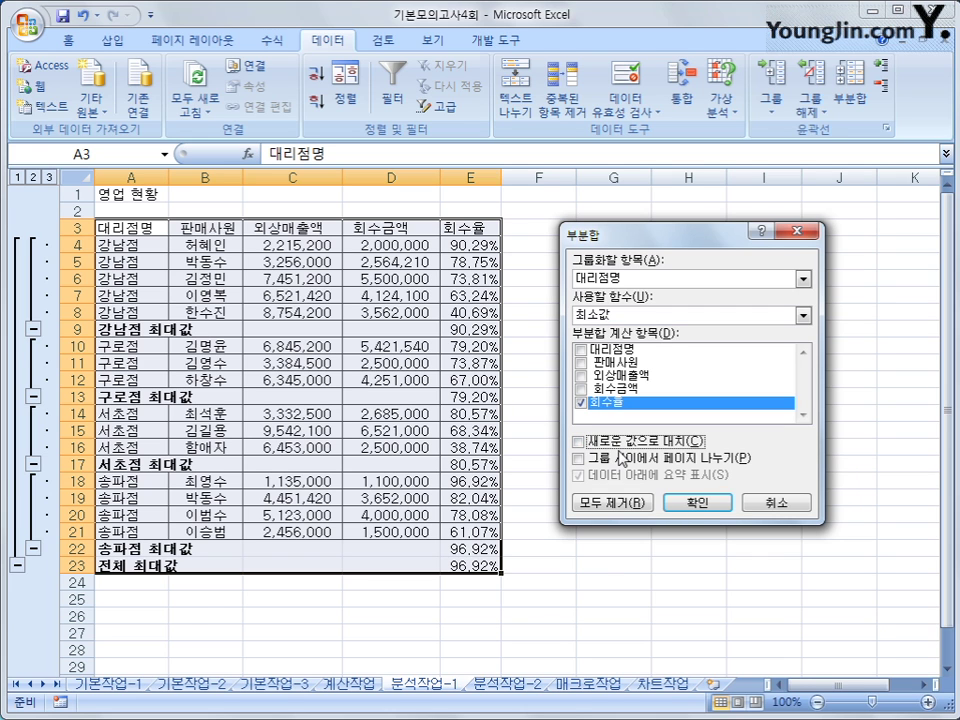
click(697, 504)
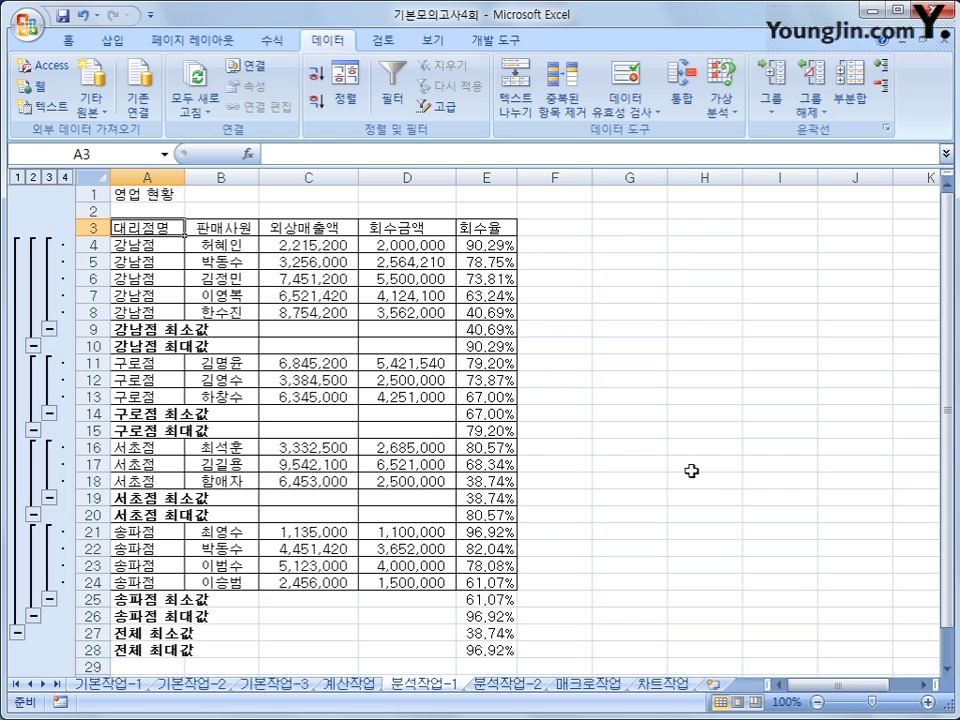
On the 분석작업-2 sheet, start Goal Seek with the 이익금액 total in F10 as the formula cell.
click(523, 688)
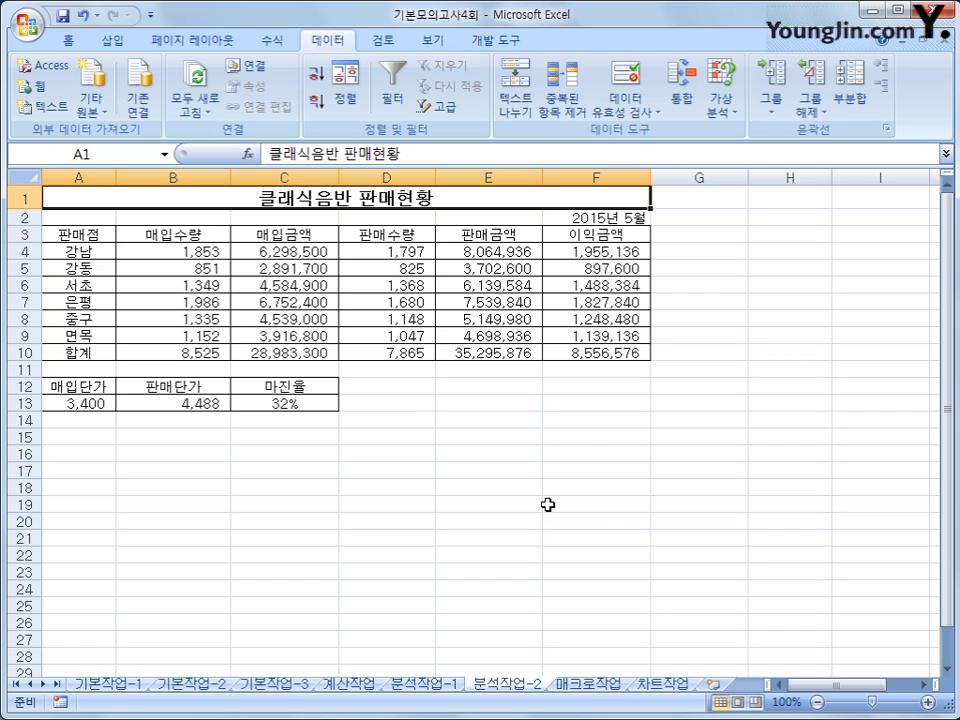
click(590, 354)
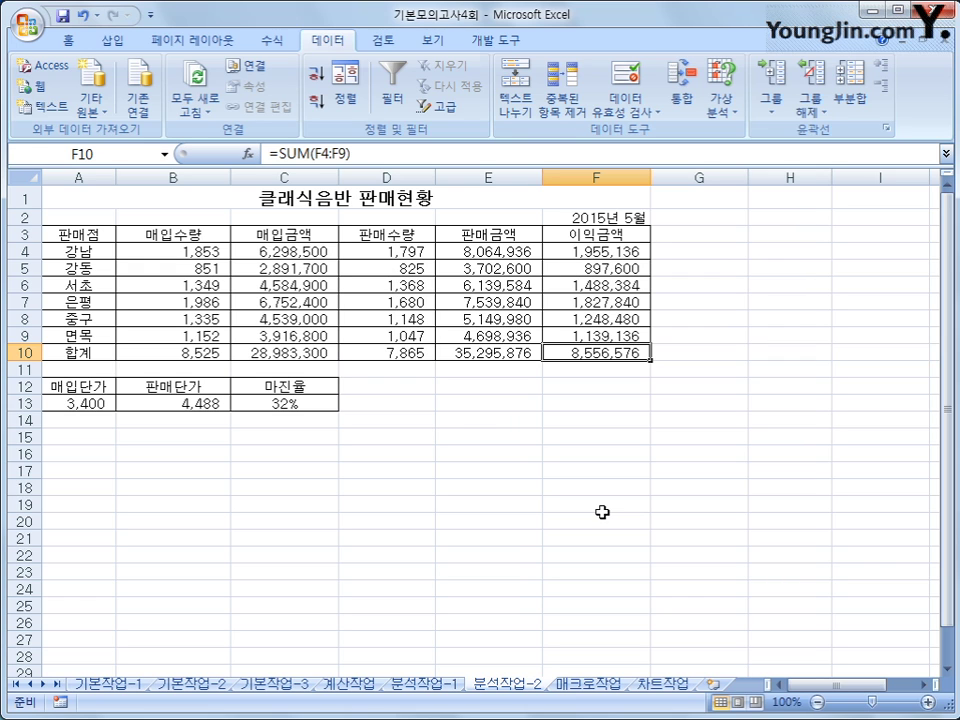
click(324, 405)
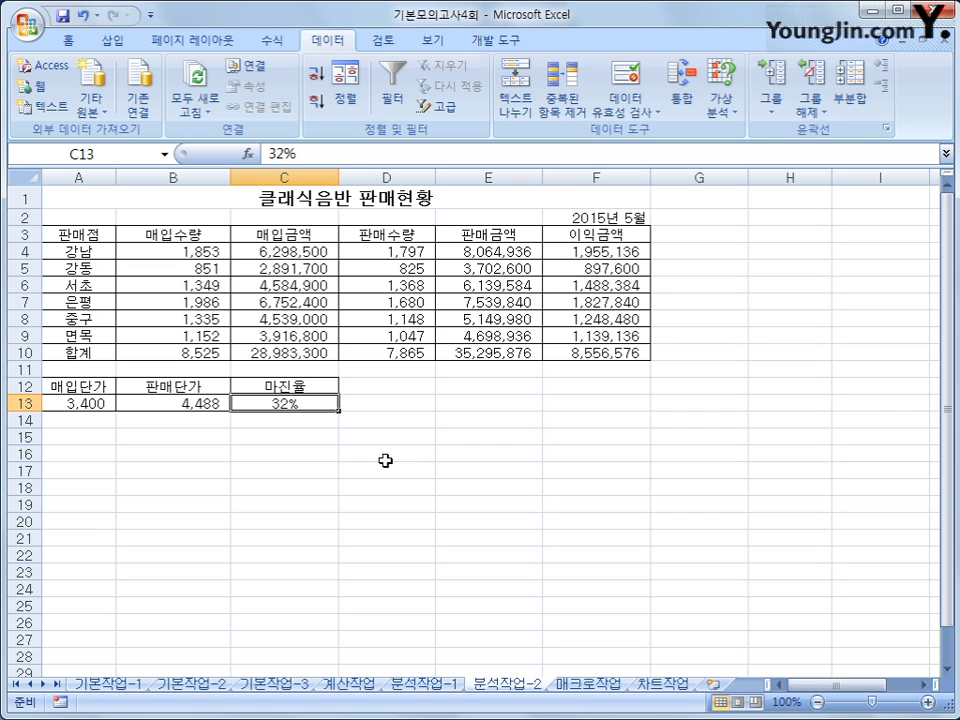
click(576, 356)
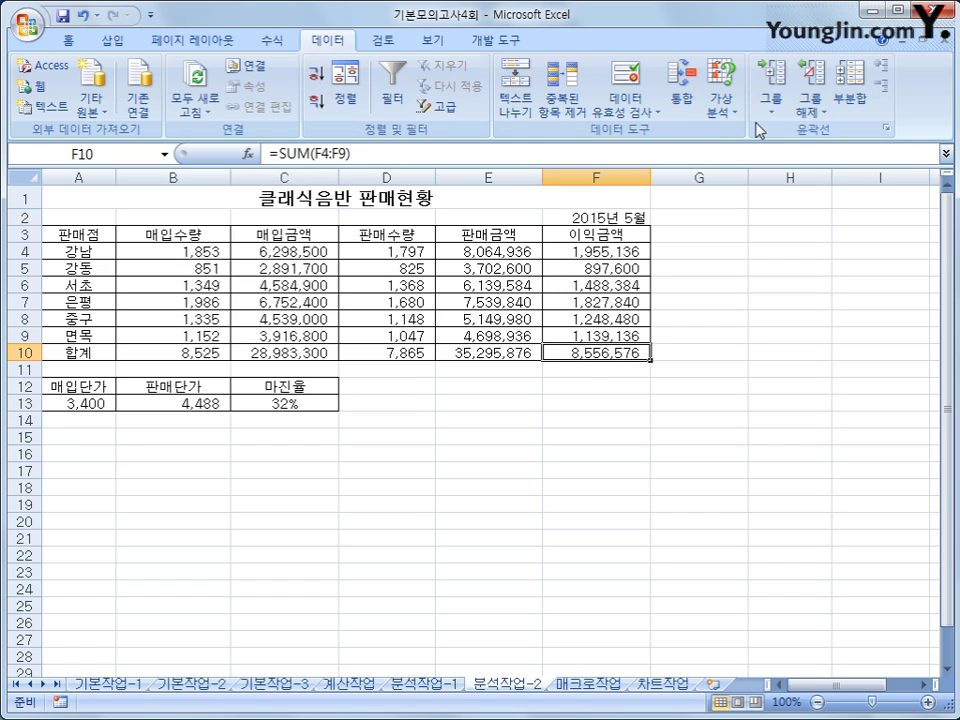
click(722, 106)
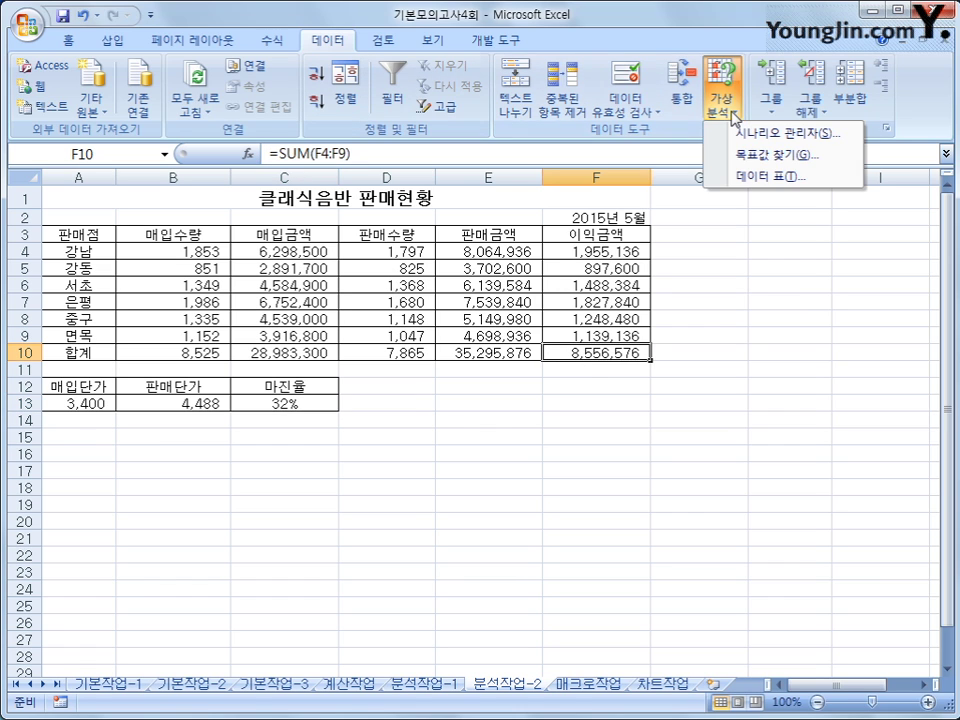
click(740, 164)
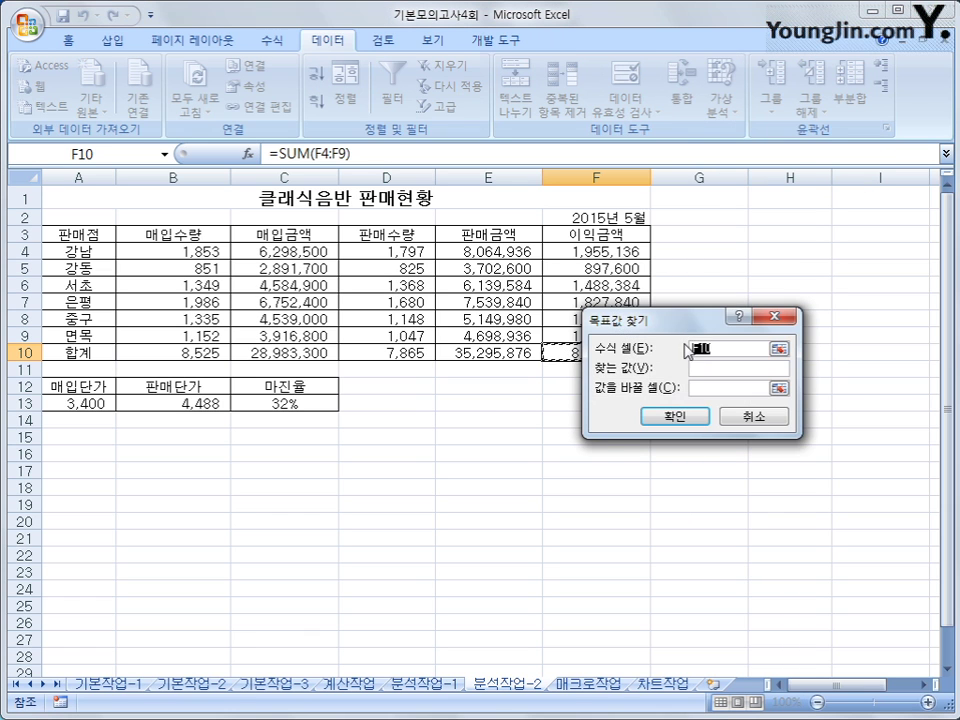
Run Goal Seek for a target value of 9500000 by changing the 마진율 cell C13, and keep the solution.
click(731, 464)
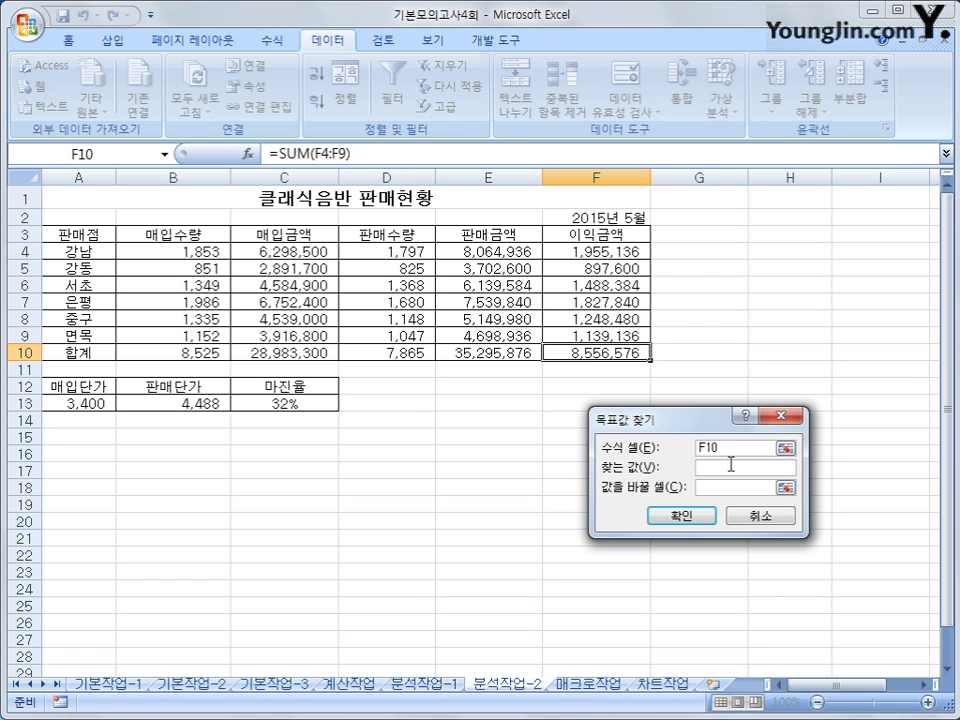
text(9500000)
click(730, 487)
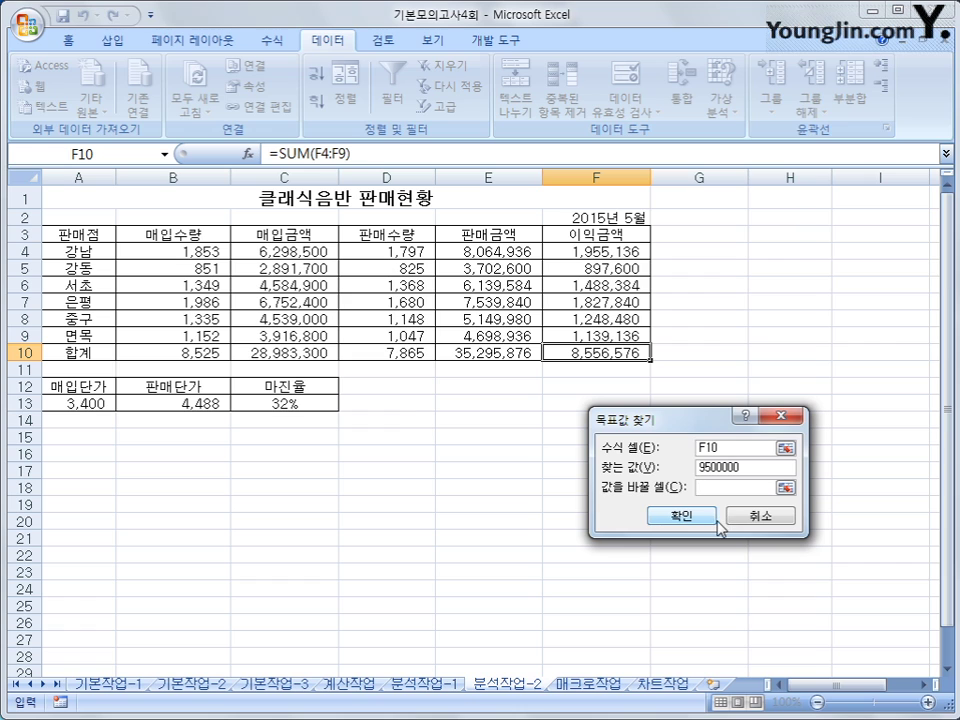
click(322, 403)
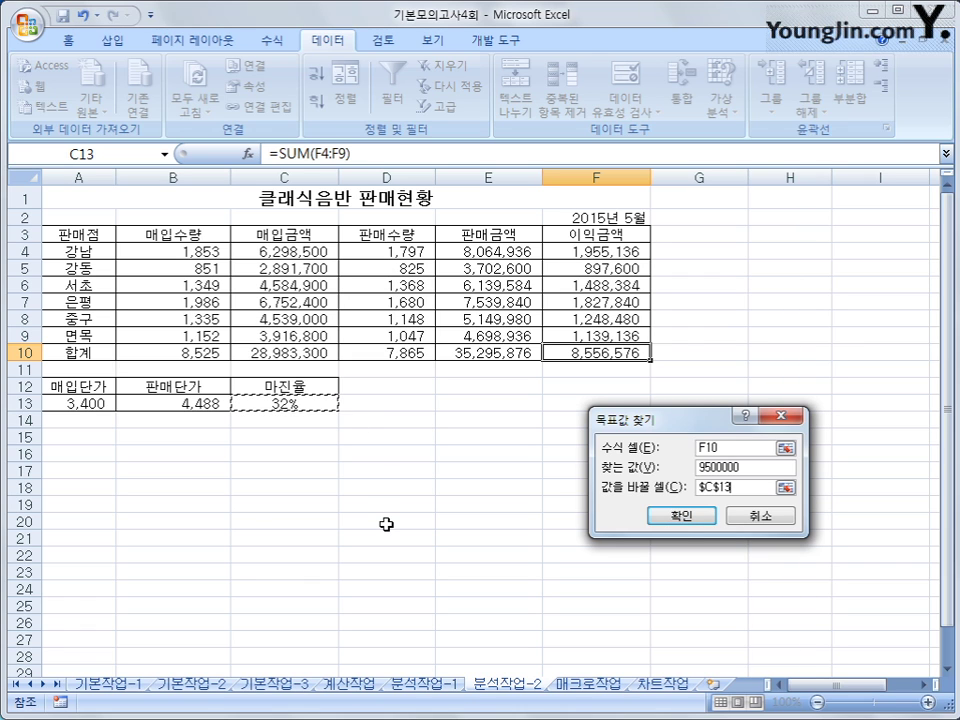
click(700, 520)
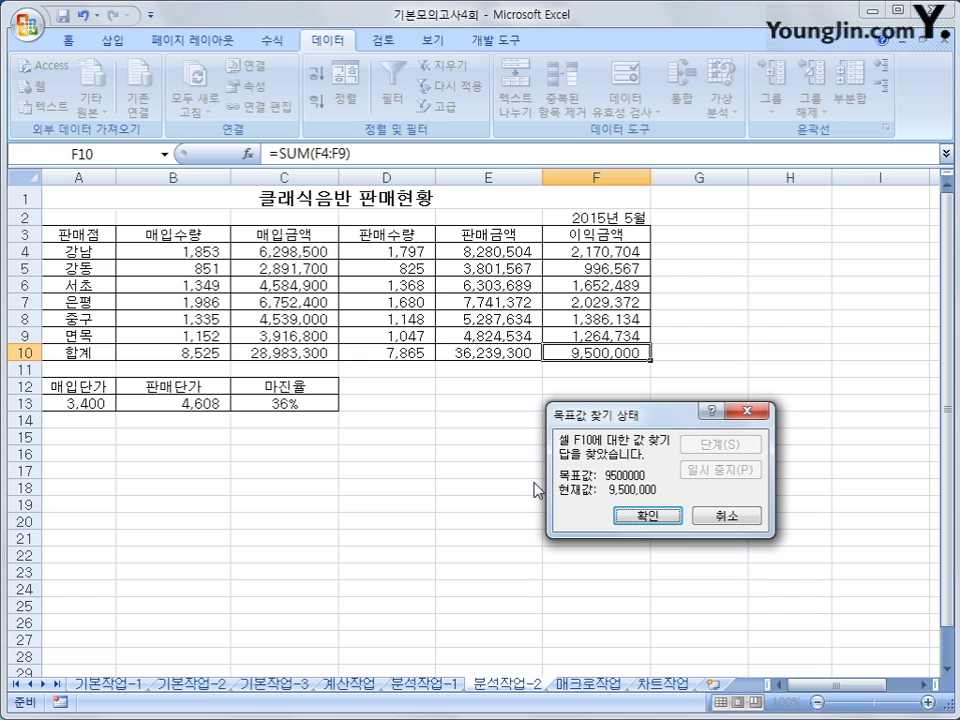
click(640, 527)
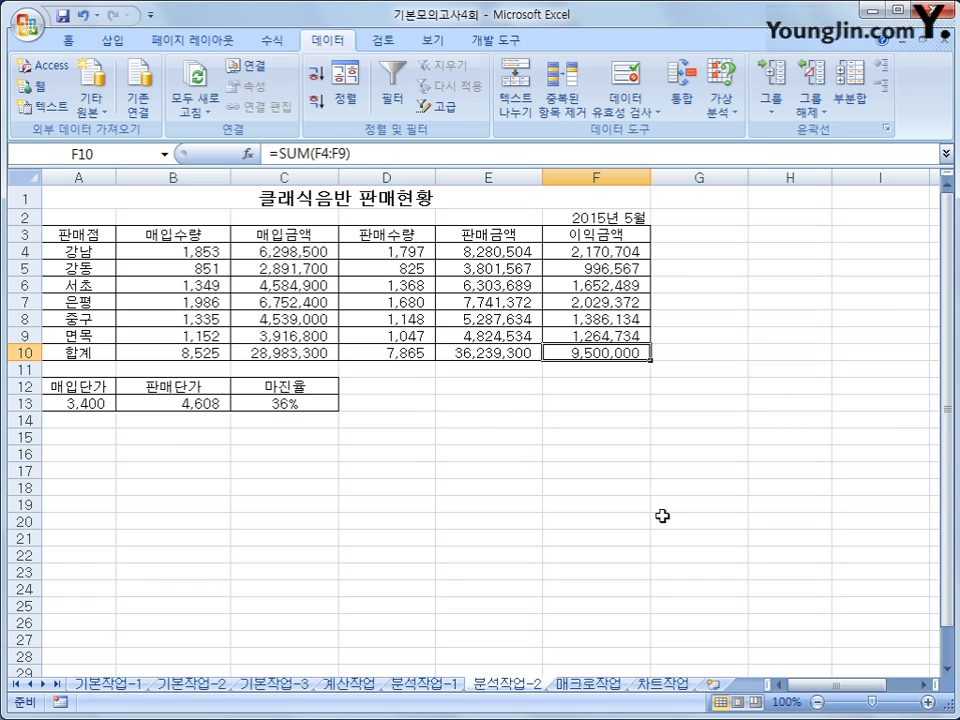
On the 매크로작업 sheet, start recording a macro named 총수입, stored in the current workbook.
click(603, 686)
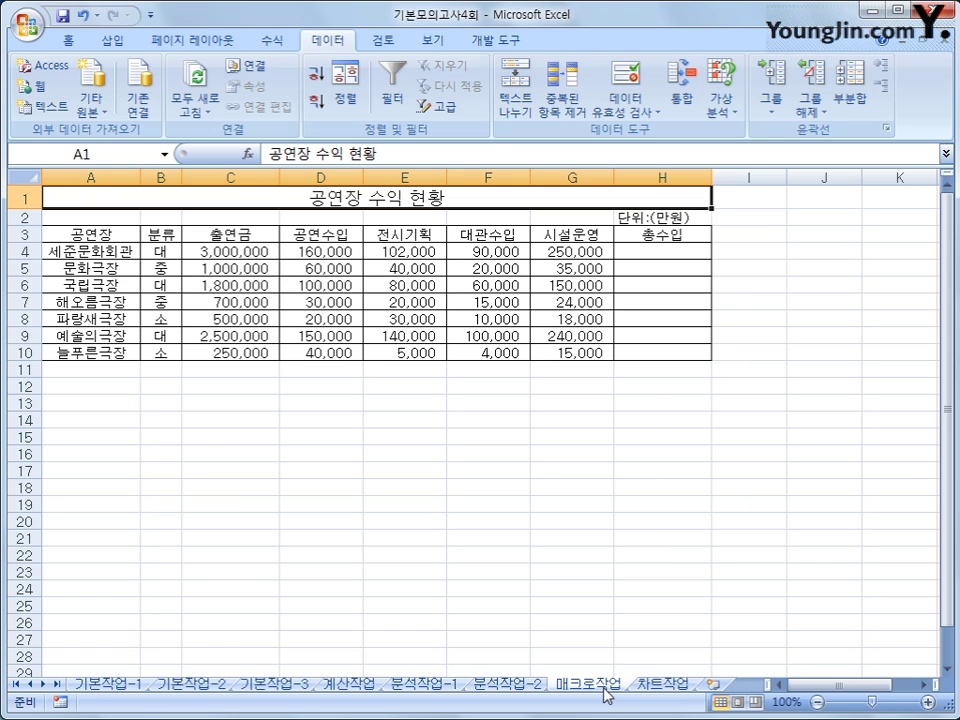
click(452, 402)
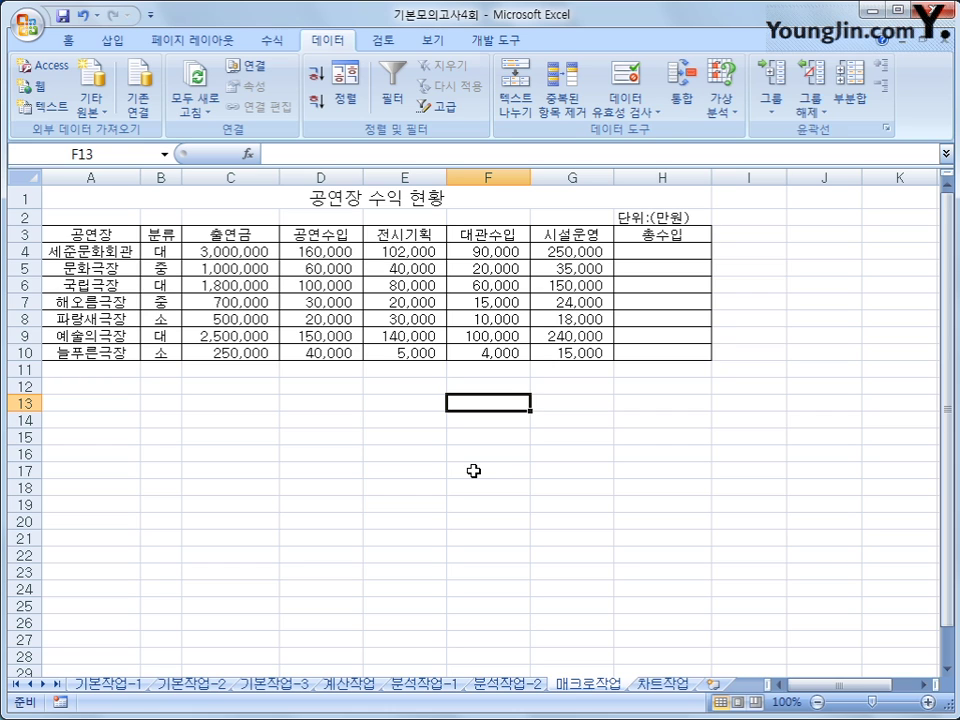
click(482, 45)
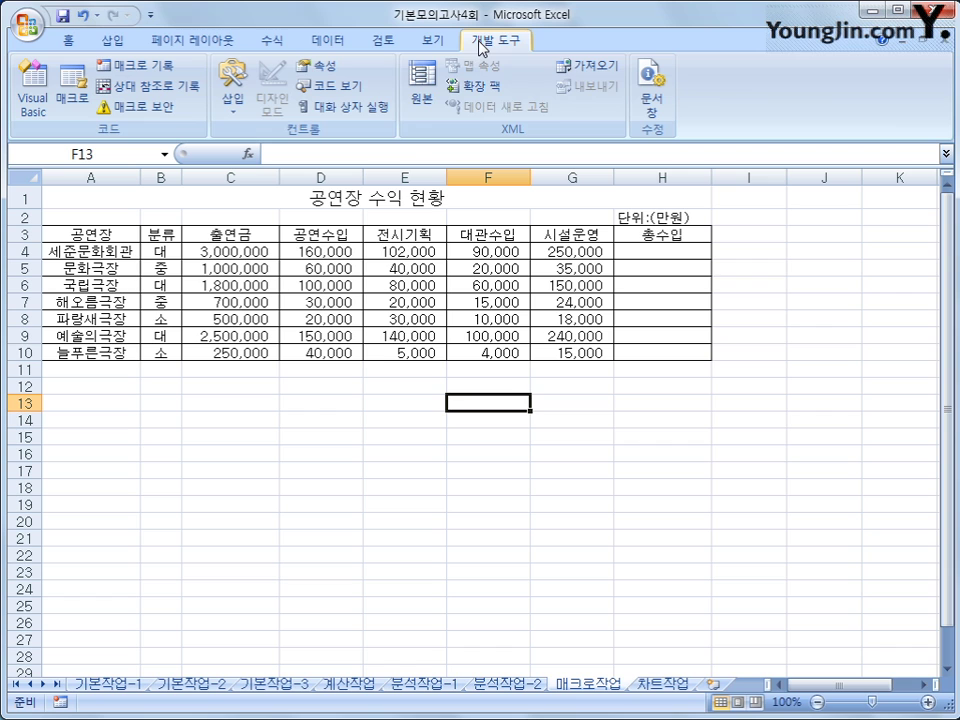
click(130, 64)
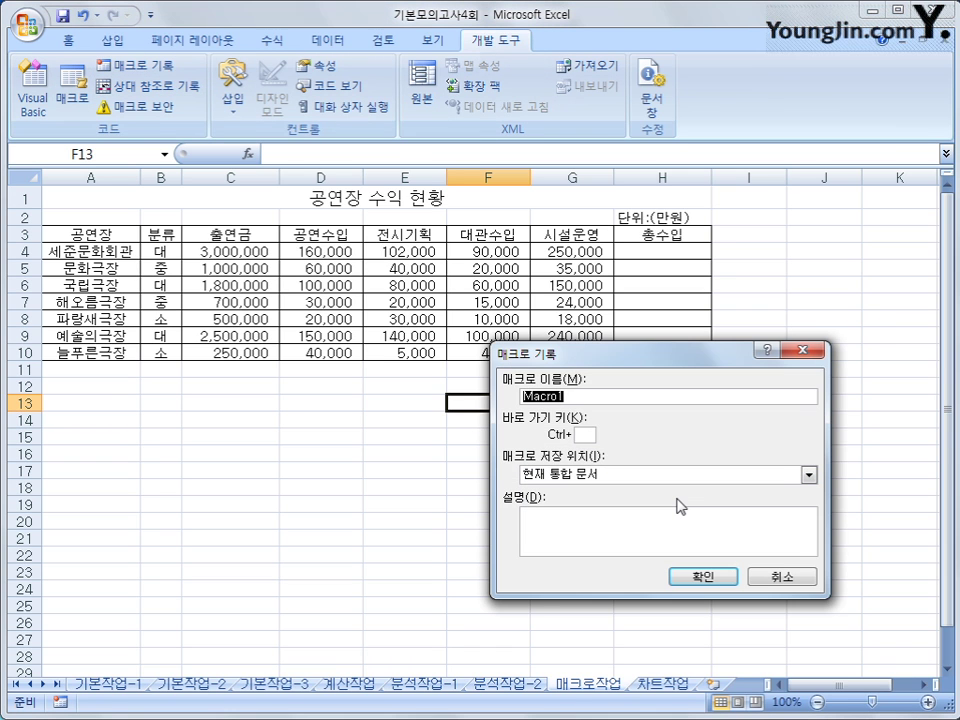
text(총수입)
click(694, 577)
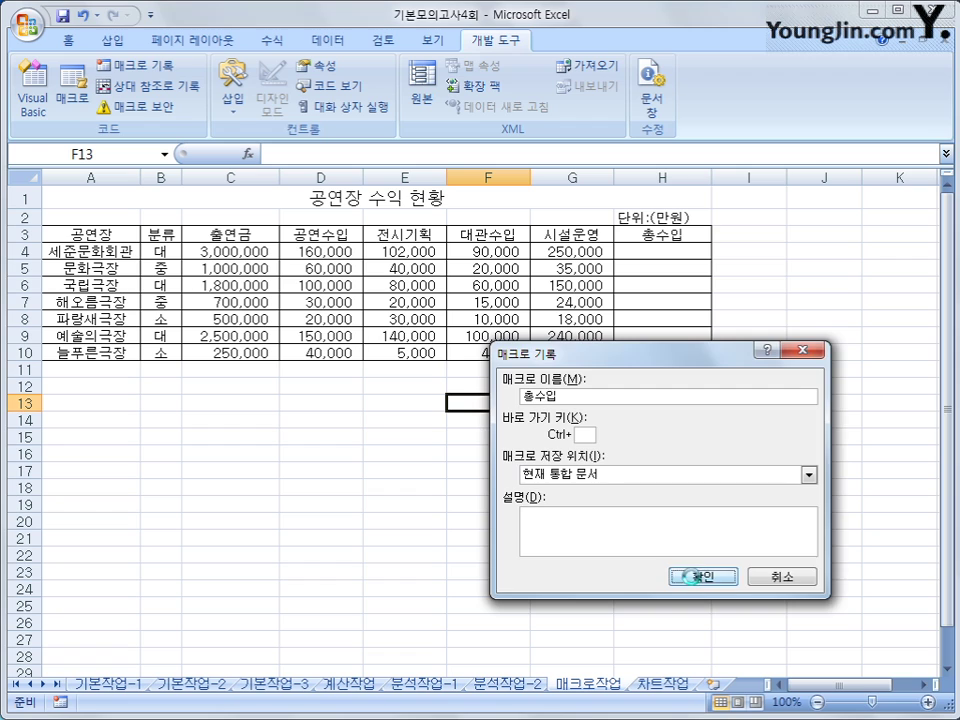
Enter the formula =SUM(C4:G4) in H4 to total the 세준문화회관 row under 총수입.
click(661, 255)
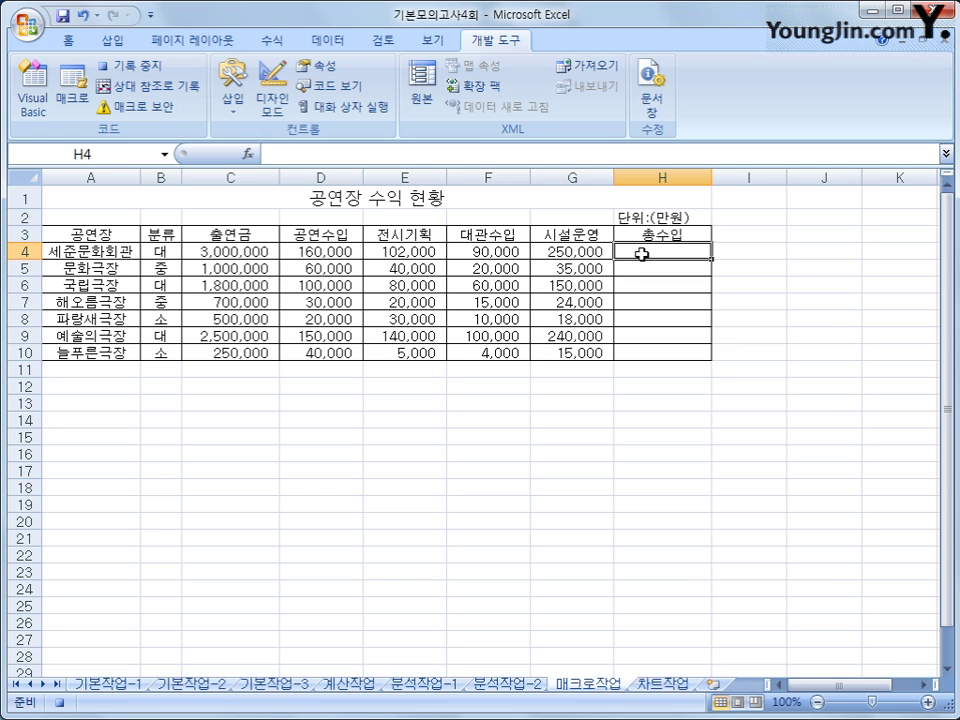
text(=)
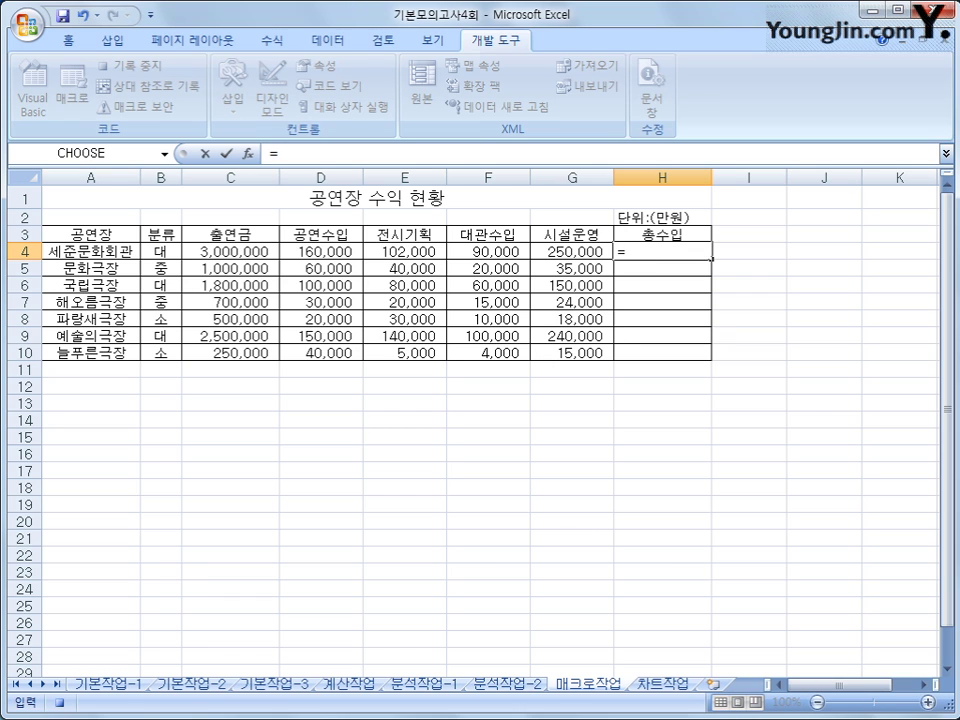
text(녀)
key(BackSpace)
key(BackSpace)
key(Hangul)
text(sum()
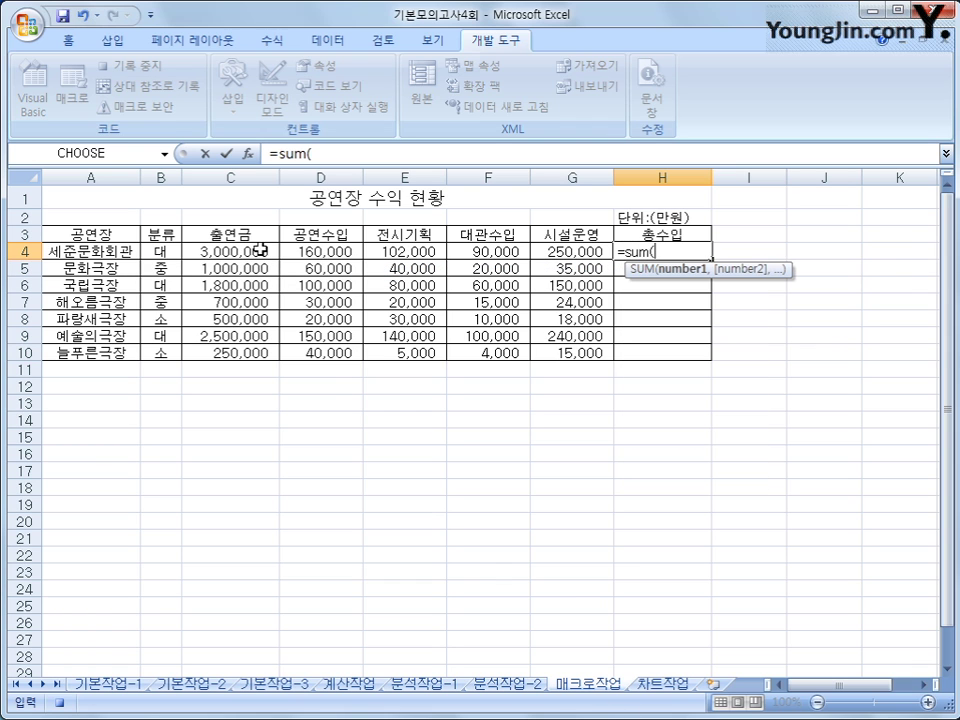
drag(261, 251, 534, 251)
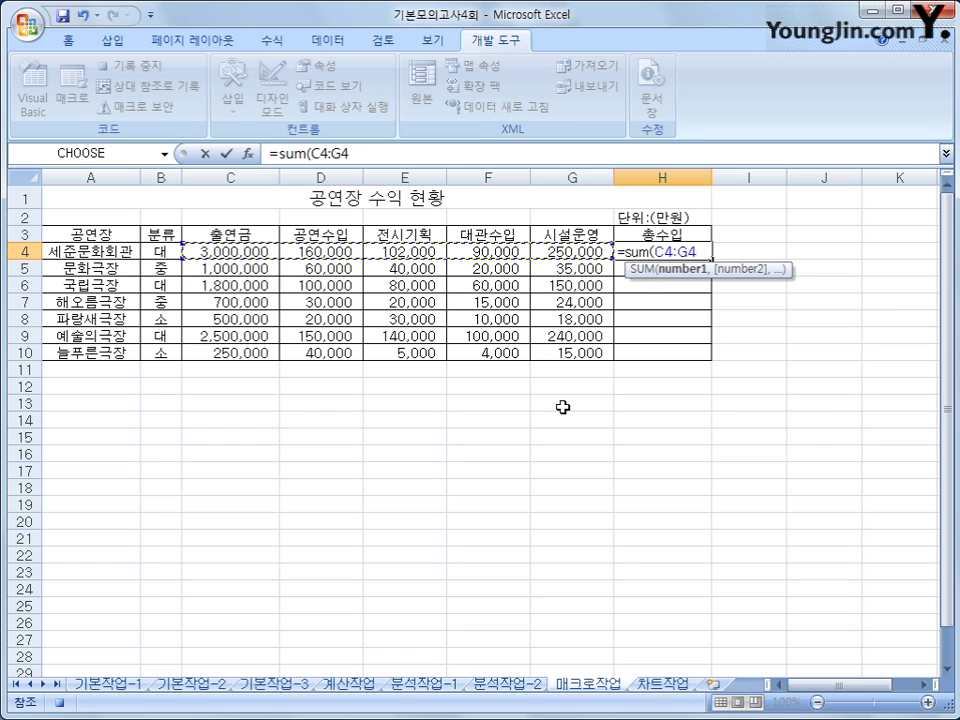
text())
key(Return)
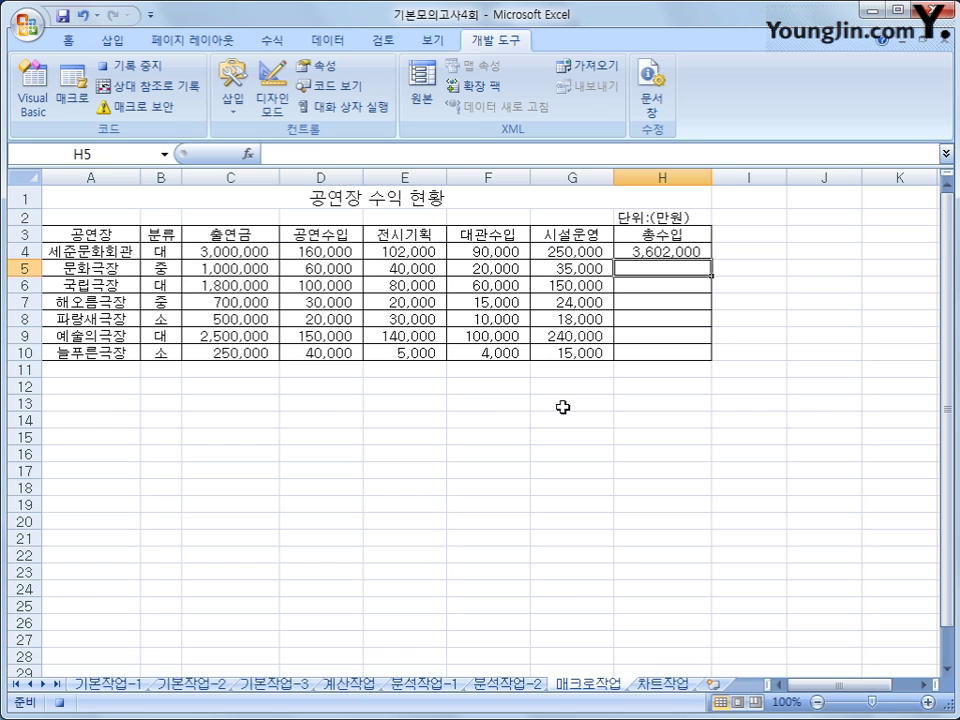
Fill the 총수입 formula from H4 down to H10 and stop recording the macro.
click(698, 251)
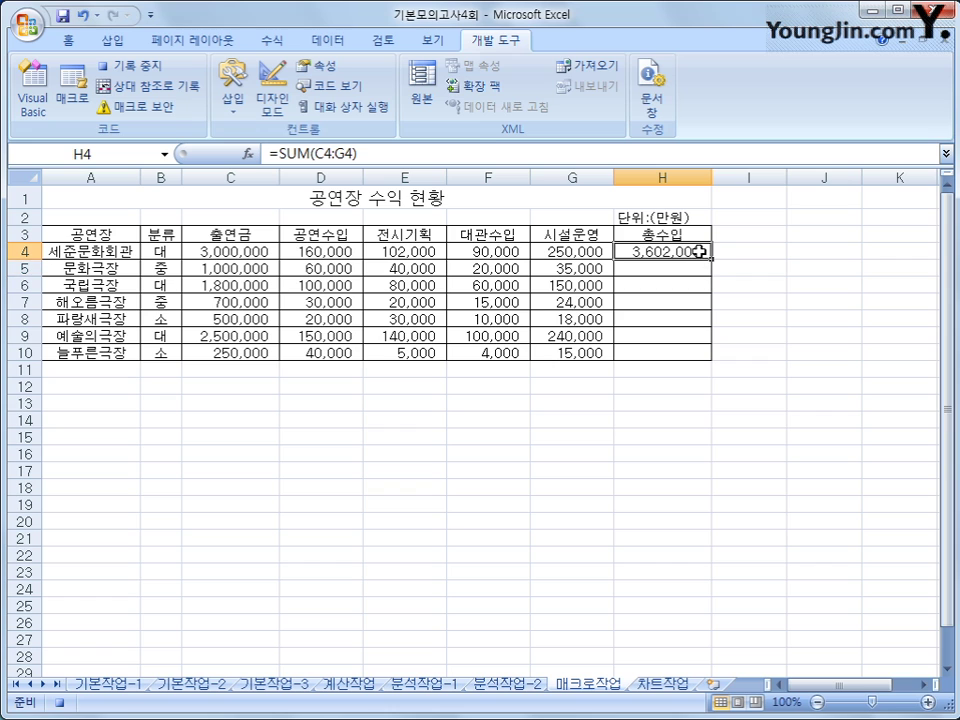
drag(712, 259, 695, 355)
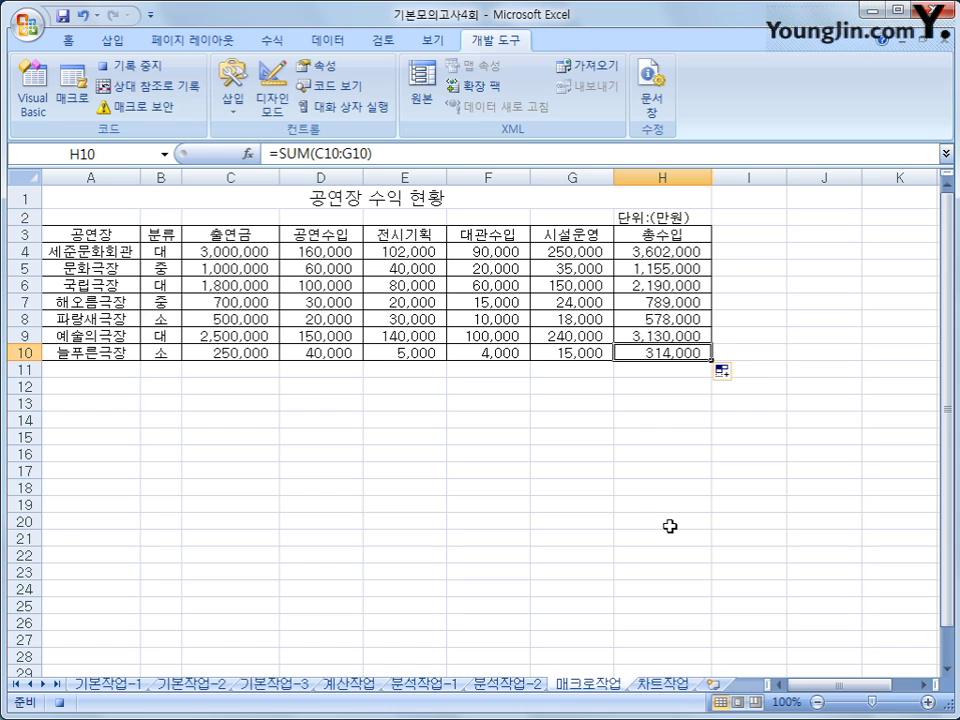
click(140, 66)
click(616, 486)
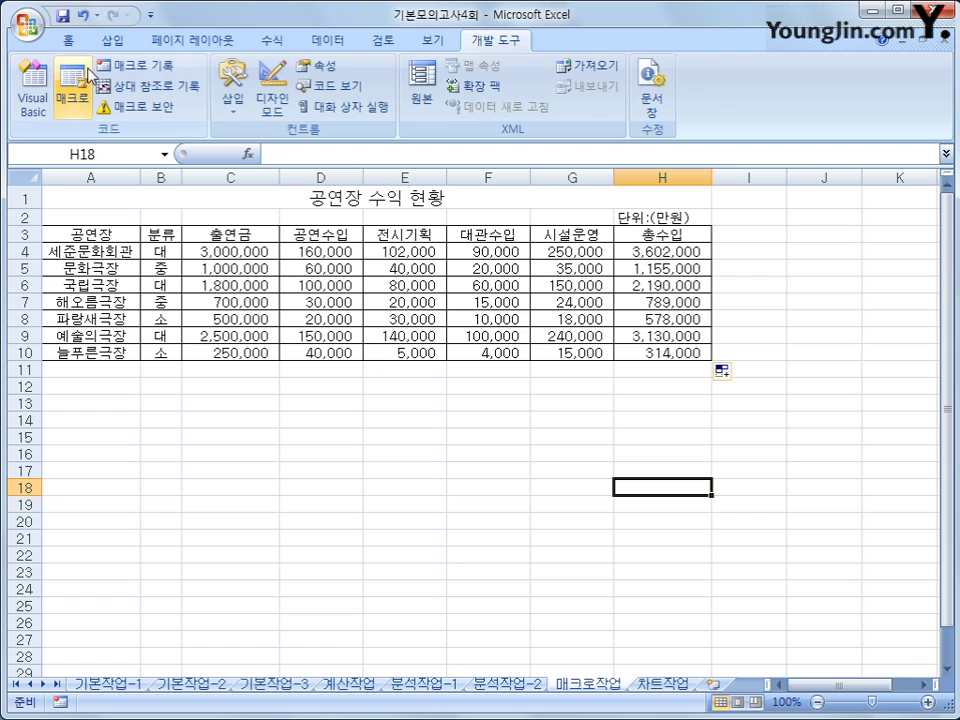
Draw a cross (십자형) shape over J3:J5, about 1.43 cm by 2.12 cm, and label it 총수입.
click(112, 41)
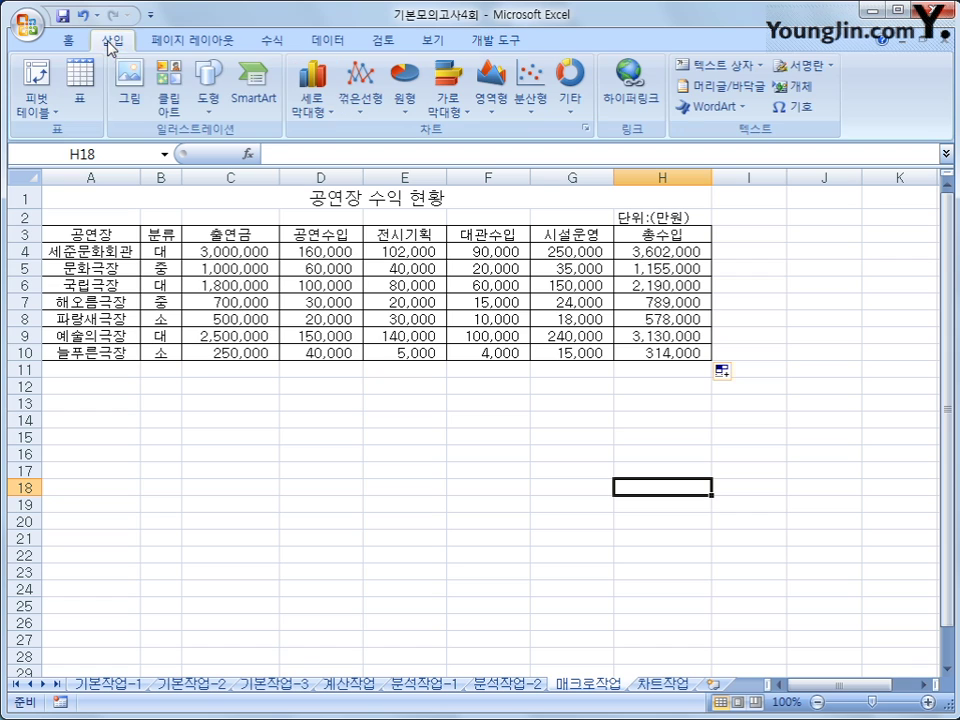
click(210, 104)
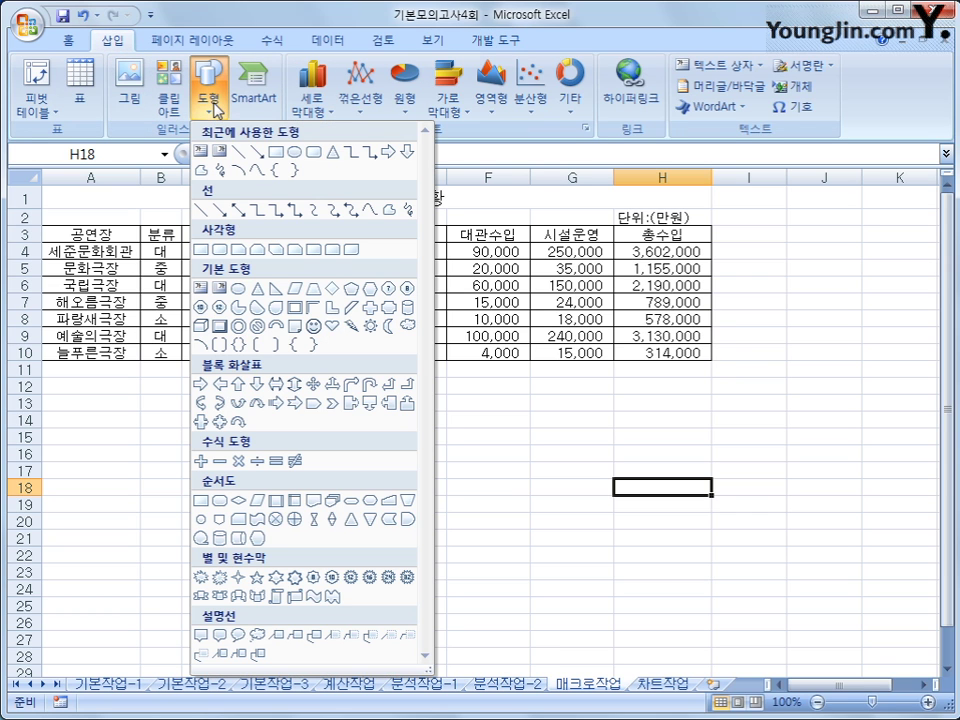
click(368, 310)
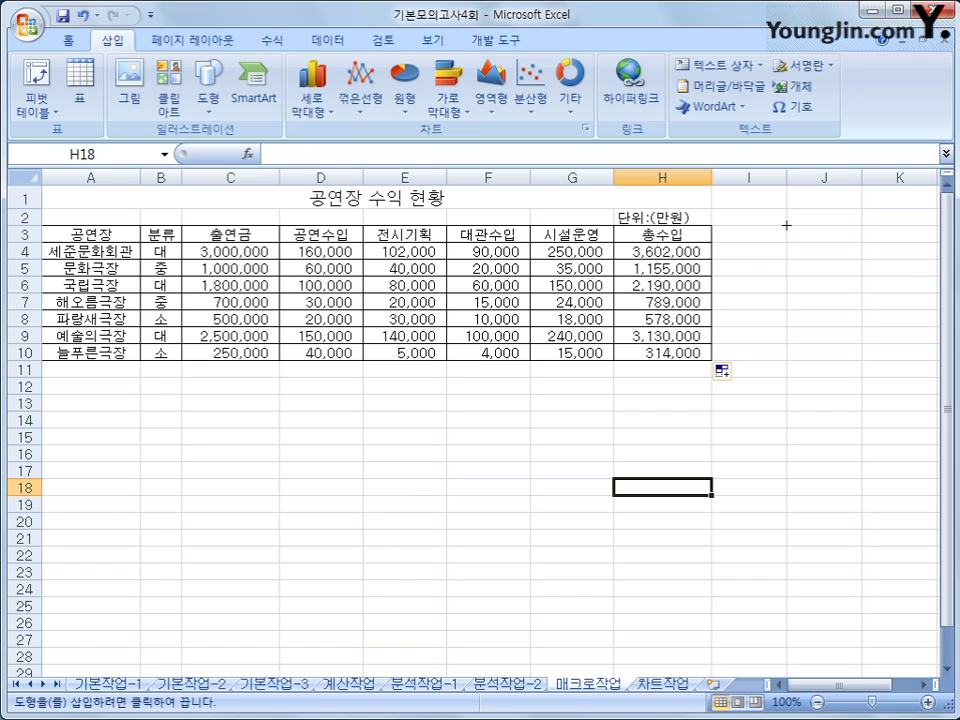
mouse_move(786, 226)
mouse_down()
mouse_move(836, 242)
mouse_move(838, 272)
mouse_up()
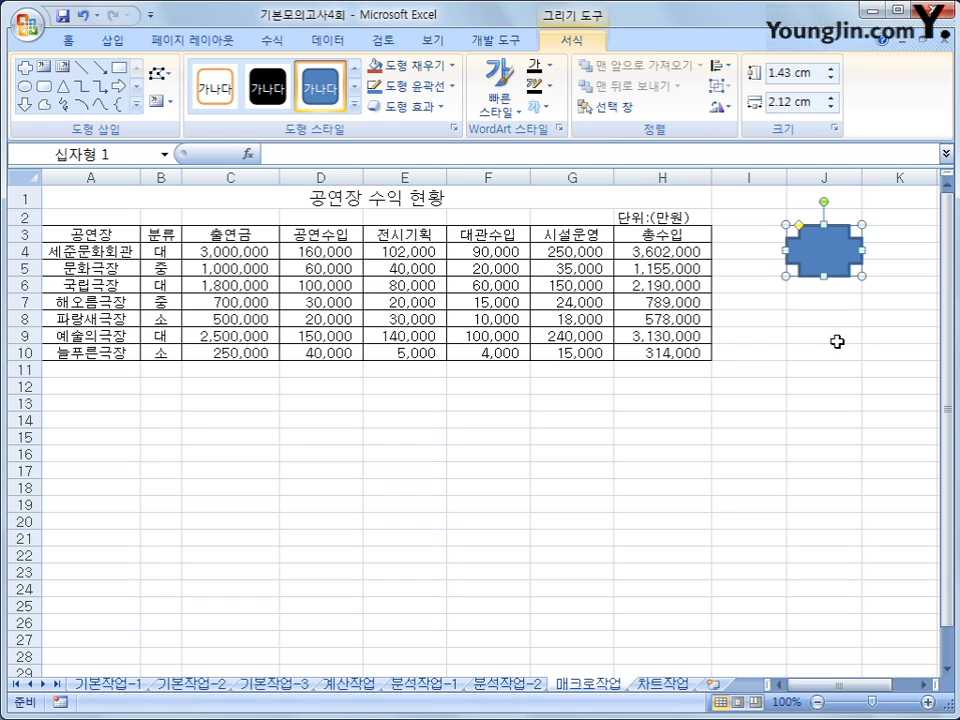
text(chd)
key(BackSpace)
key(BackSpace)
key(BackSpace)
text(총수입)
Assign the 총수입 macro to the cross shape and deselect the shape.
right_click(835, 230)
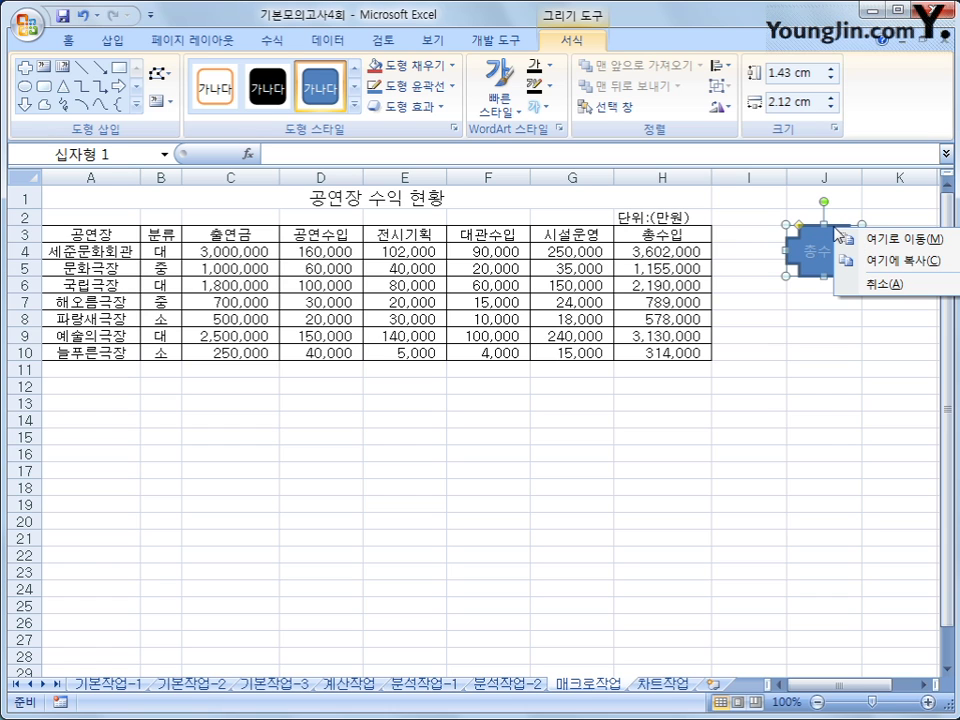
click(875, 284)
click(918, 368)
click(798, 234)
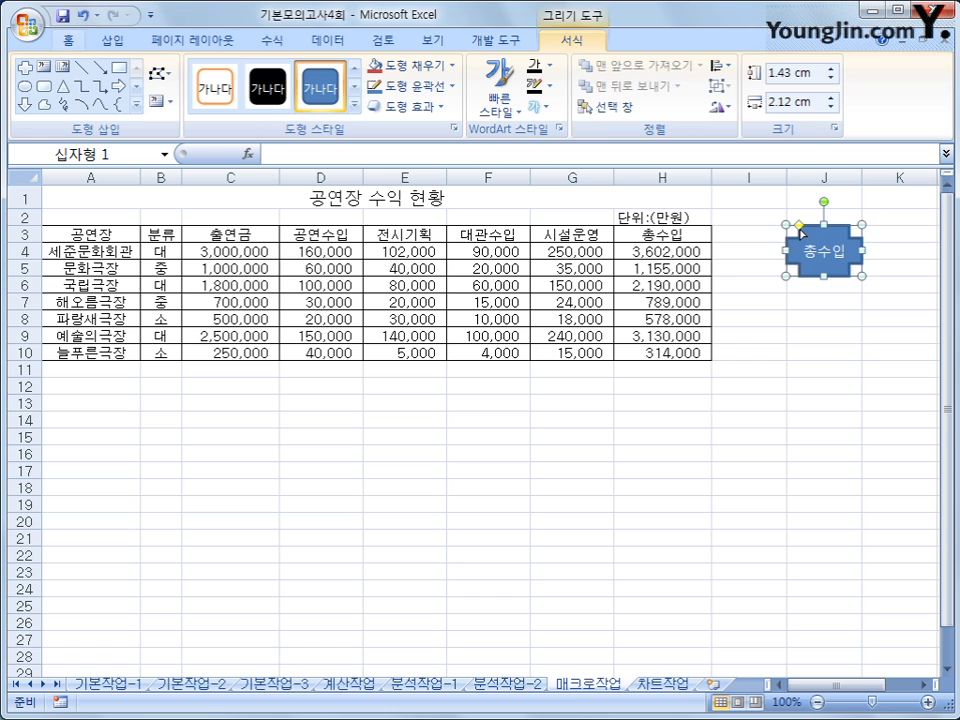
right_click(800, 235)
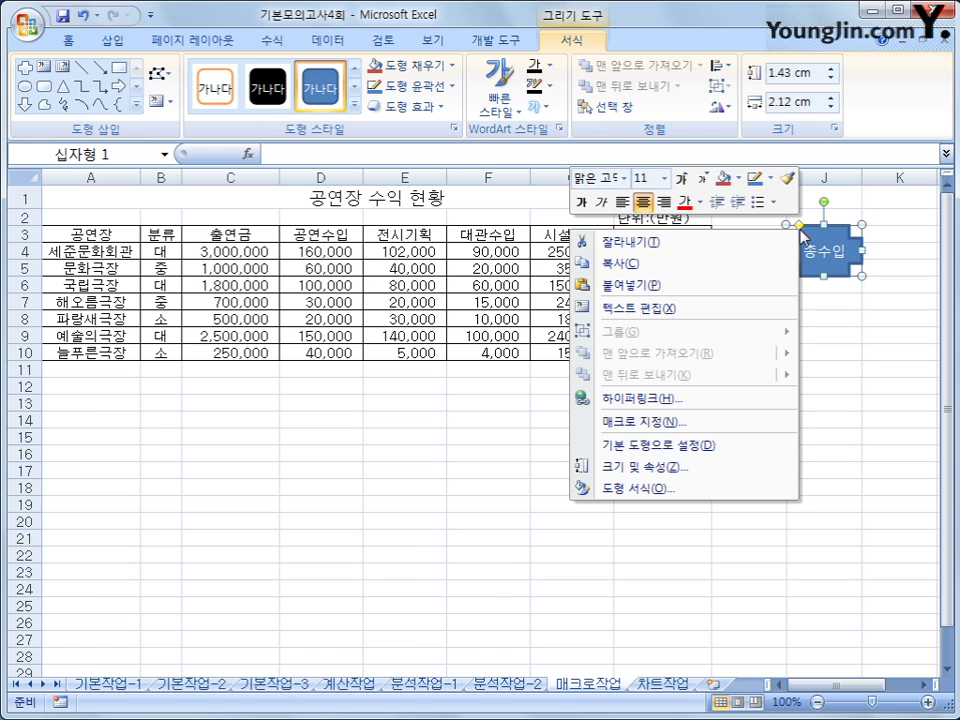
click(688, 432)
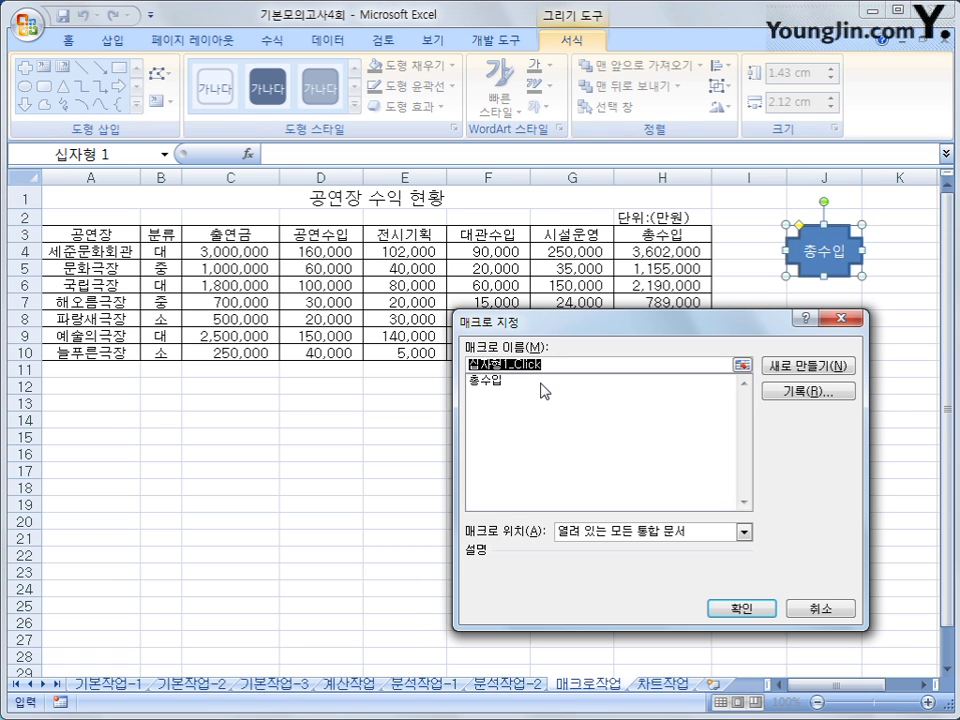
click(541, 382)
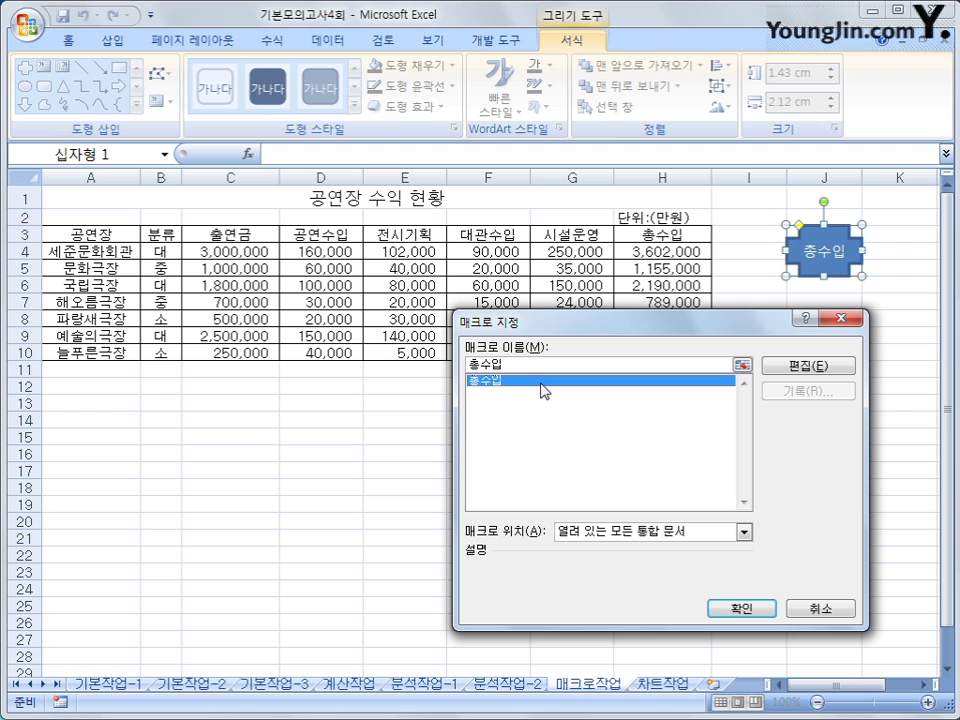
click(770, 612)
click(751, 485)
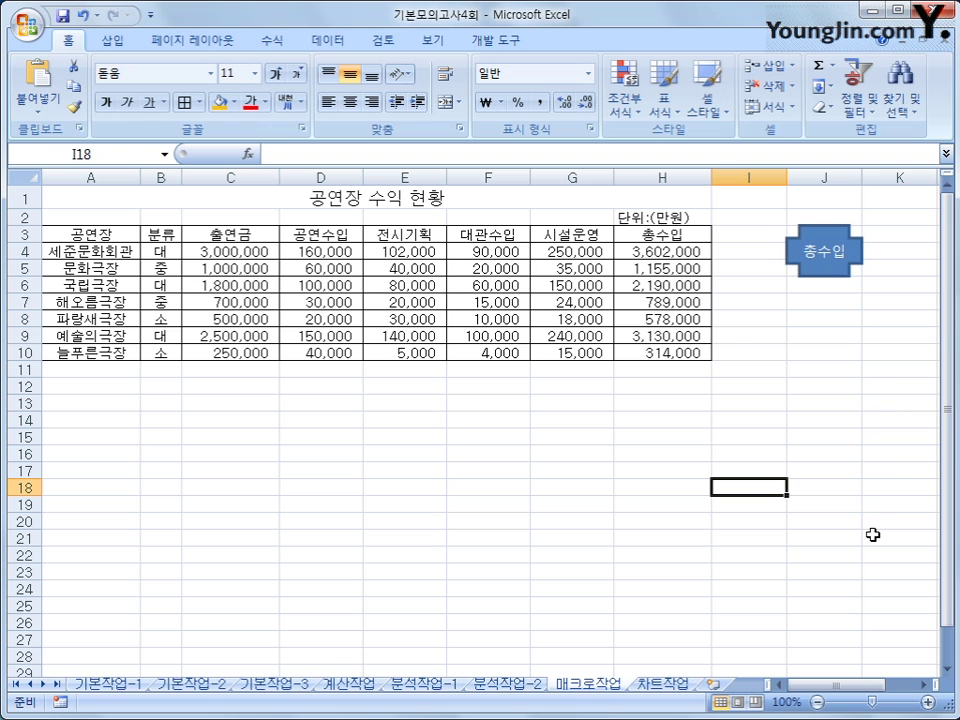
Start recording a new macro named 서식, stored in the current workbook.
click(514, 40)
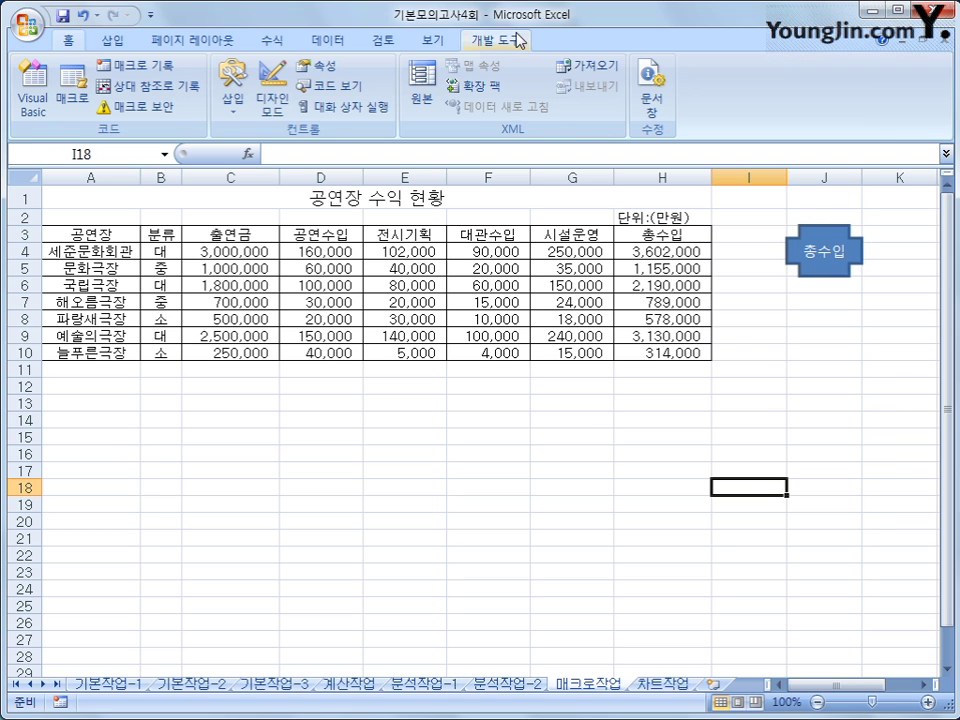
click(135, 64)
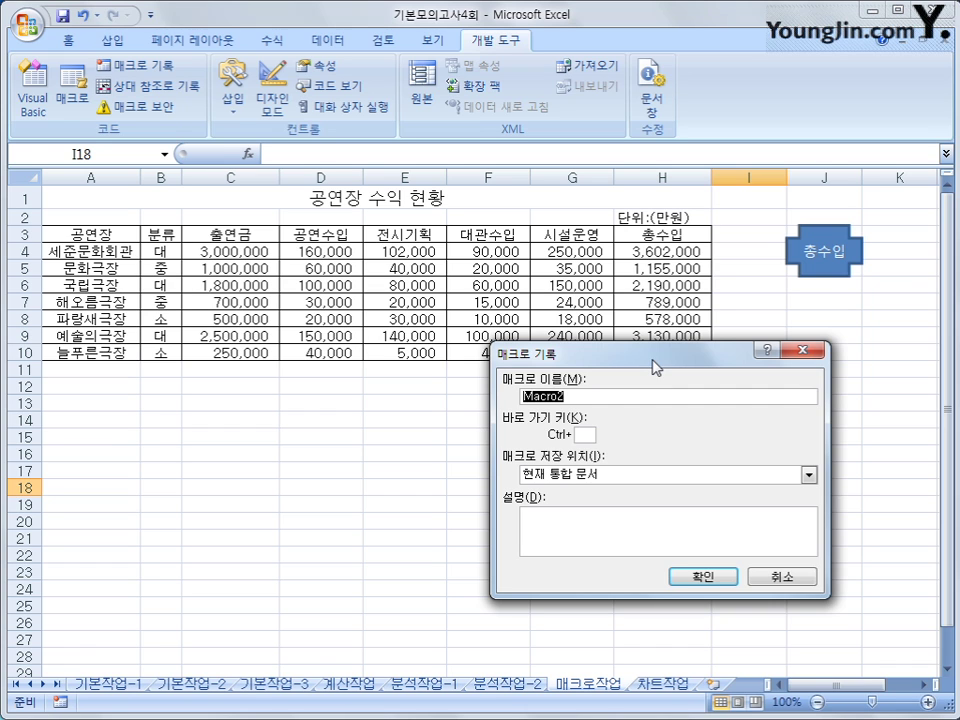
text(서식)
key(Return)
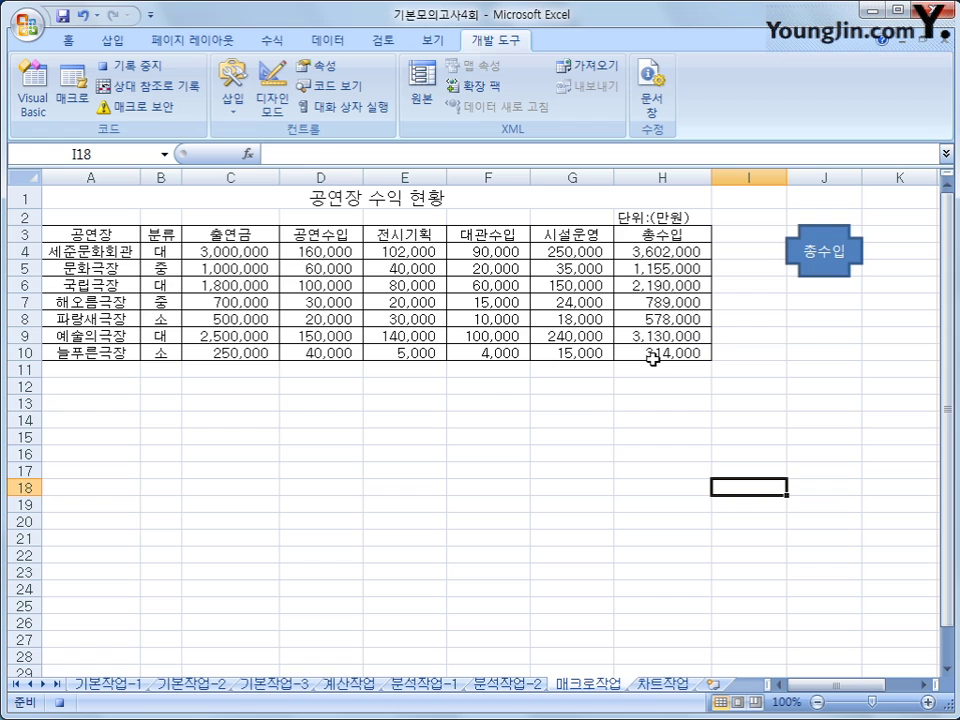
Apply the 회계 number format to the range C4:G10.
click(263, 252)
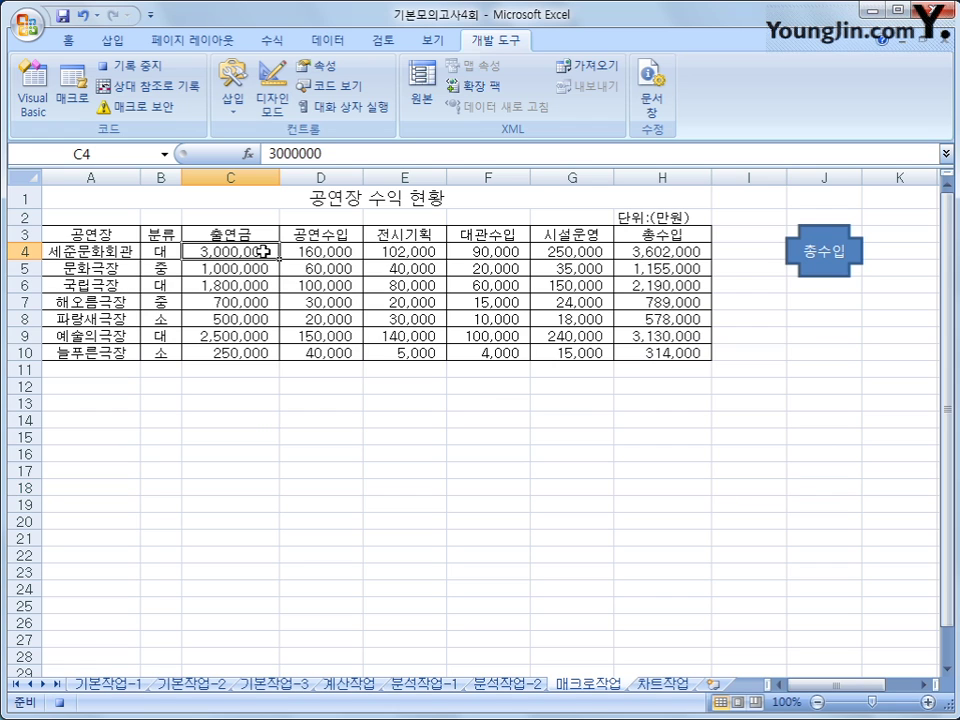
mouse_move(263, 252)
mouse_down()
mouse_move(579, 334)
mouse_move(598, 360)
mouse_up()
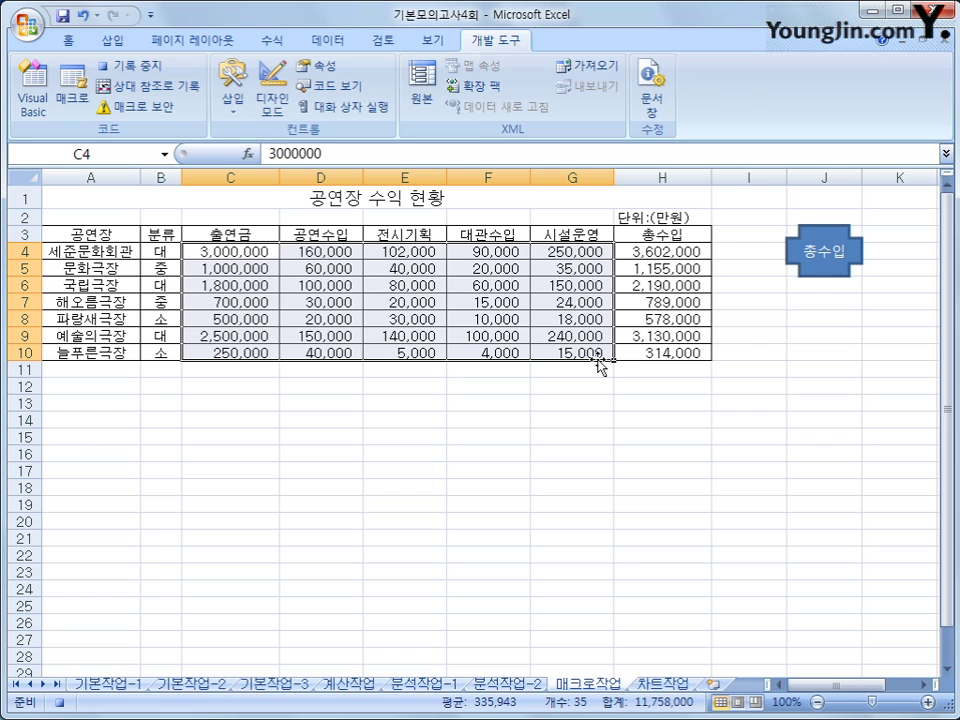
click(80, 42)
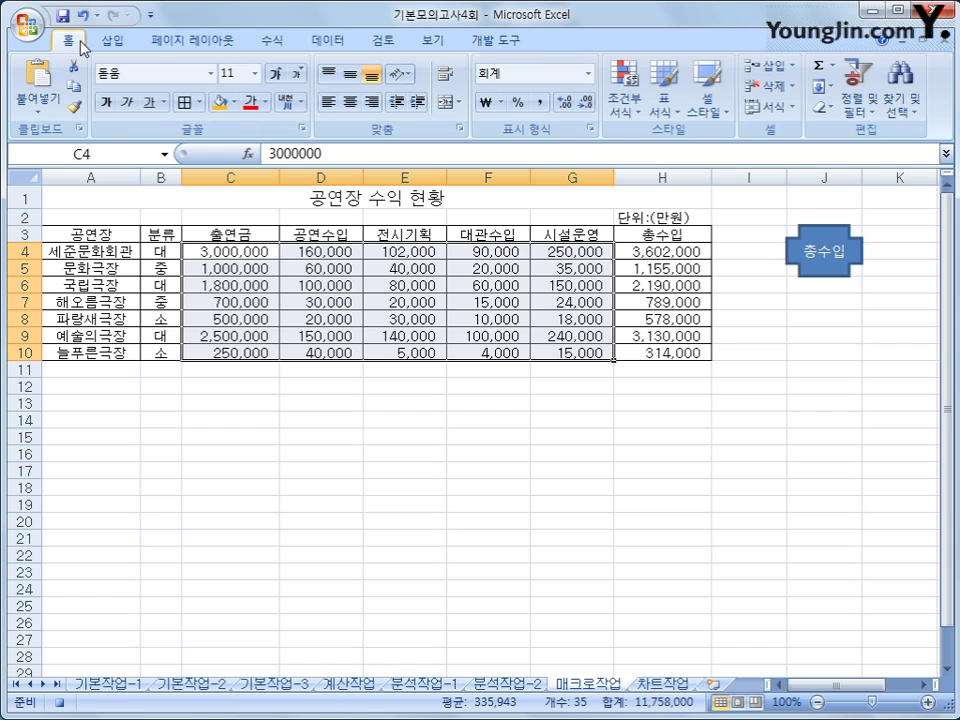
click(589, 74)
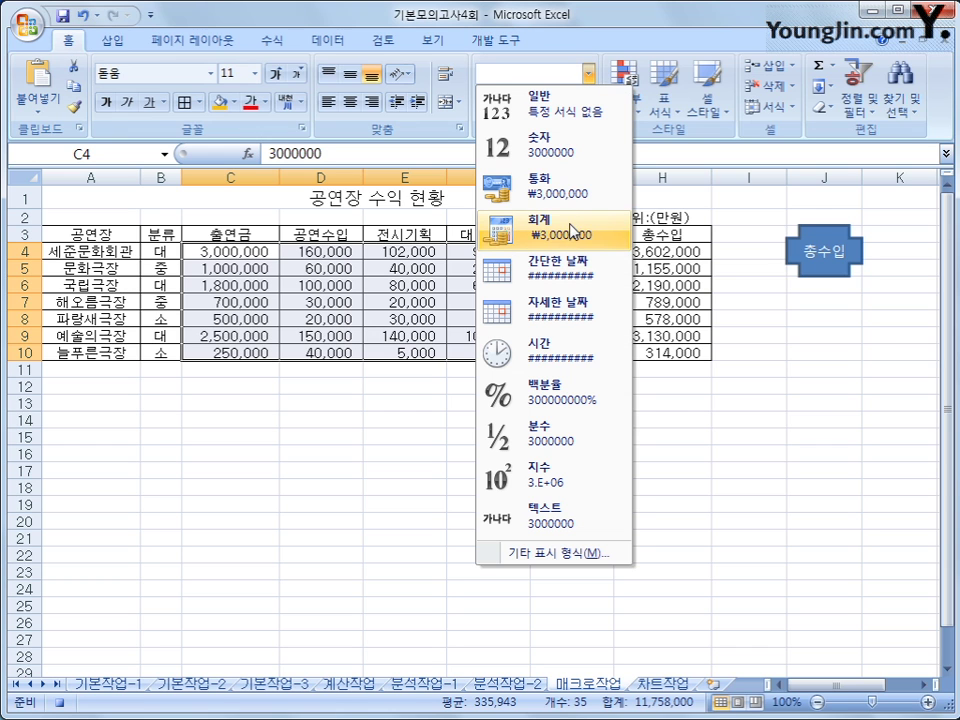
click(514, 226)
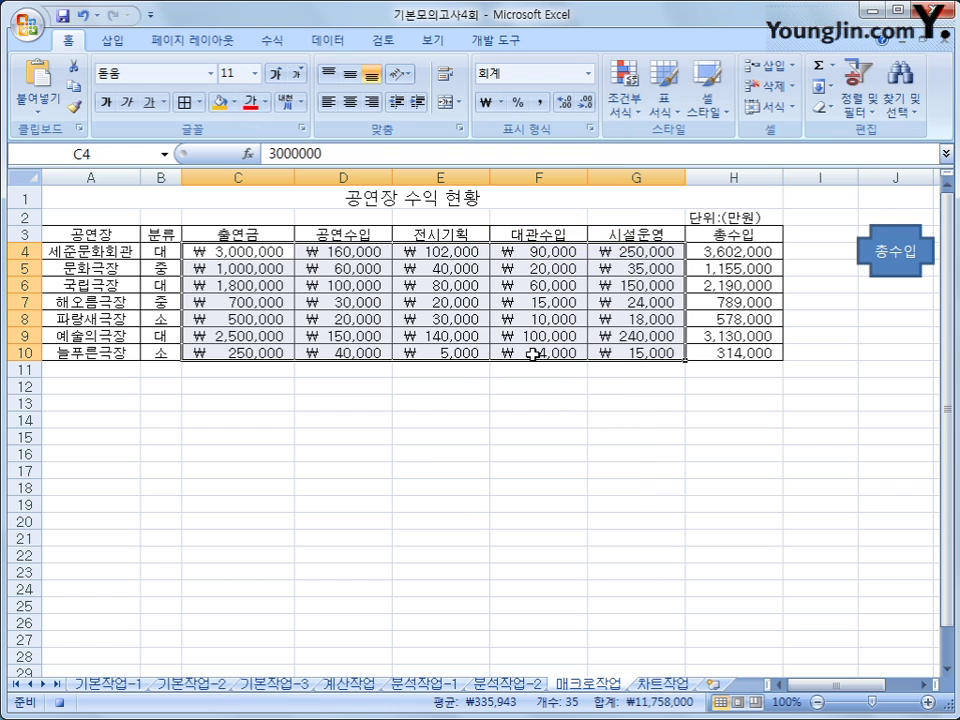
click(630, 354)
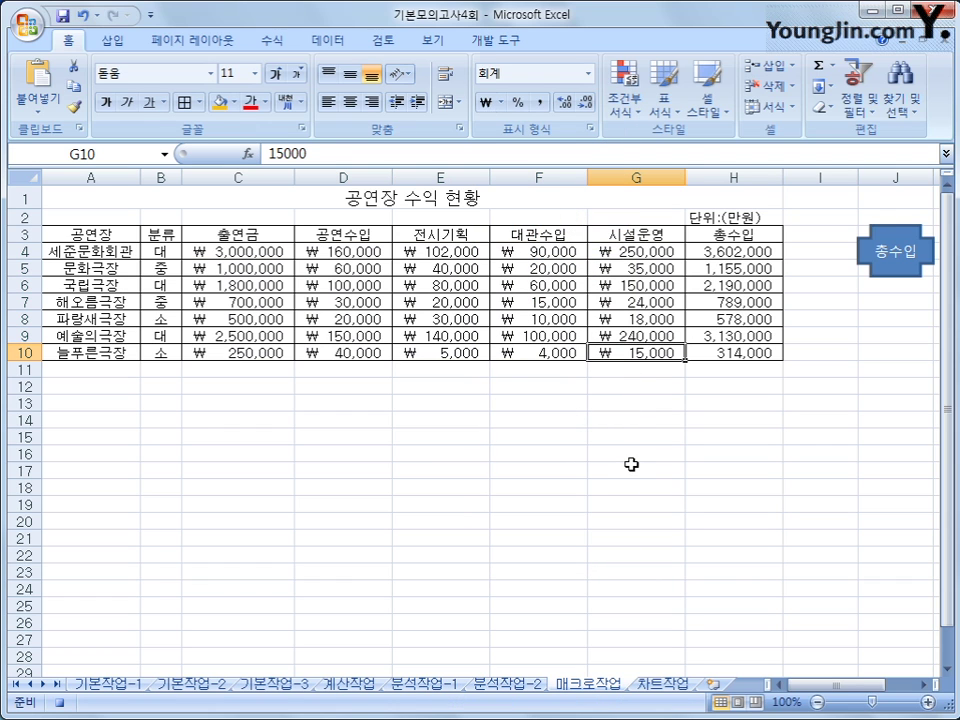
Stop recording the 서식 macro and move the selection to an empty cell below the table.
click(496, 40)
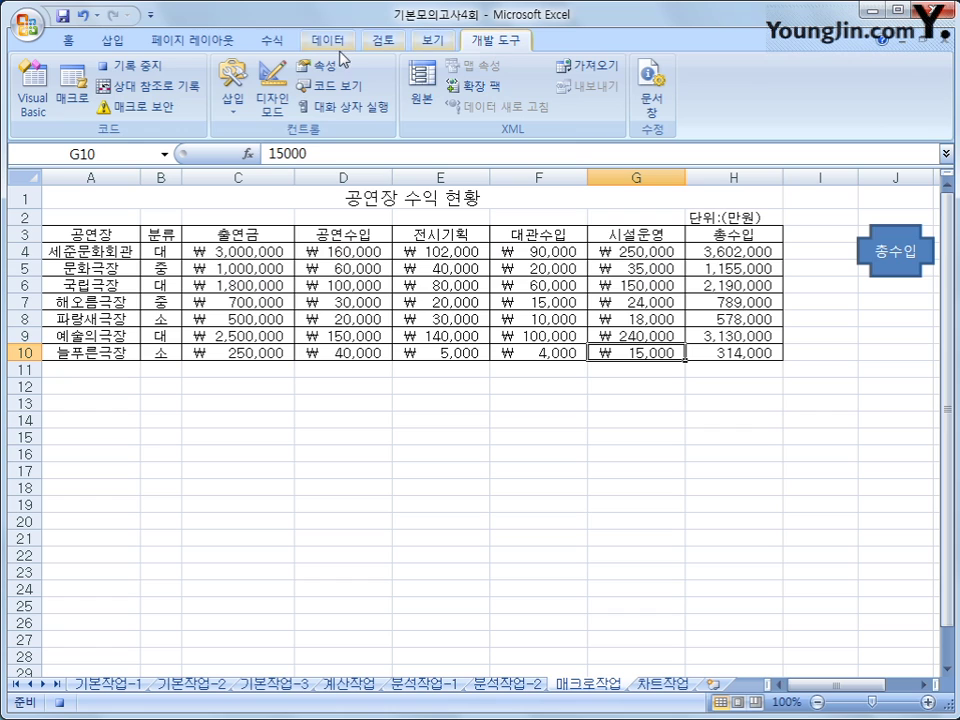
click(110, 65)
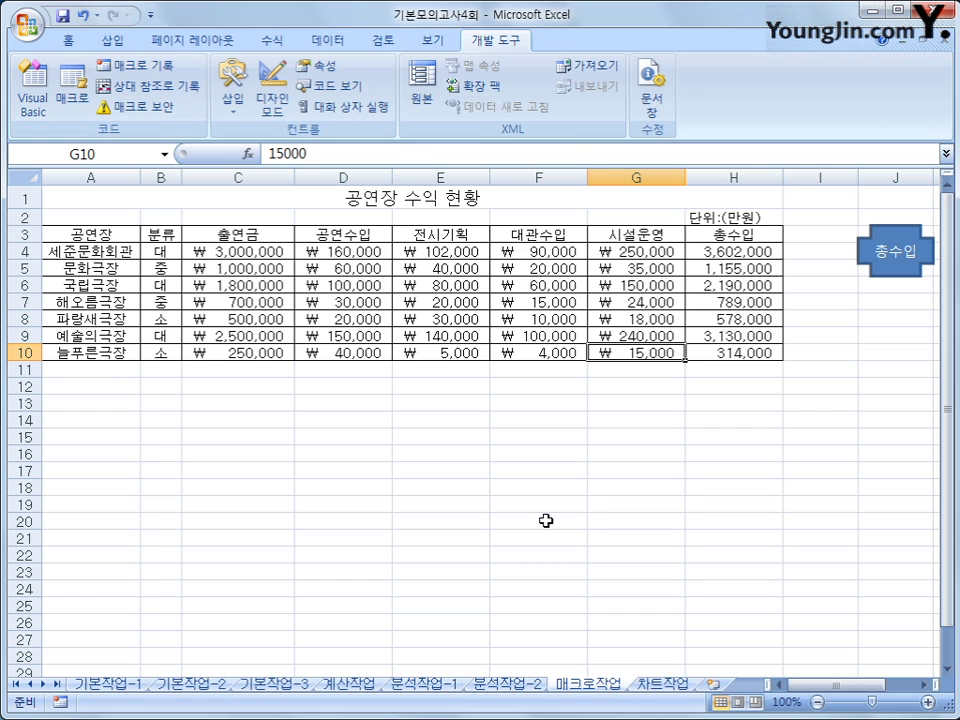
click(546, 521)
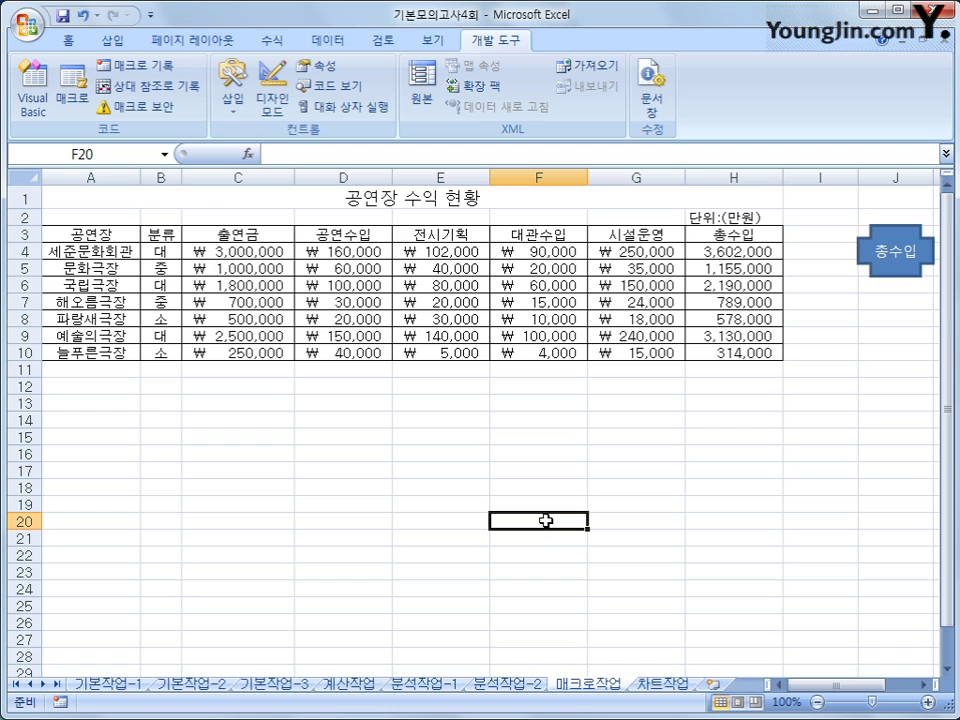
Draw a hexagon (육각형) over J7:J9, about 1.43 cm by 2.12 cm, and label it 서식.
click(120, 38)
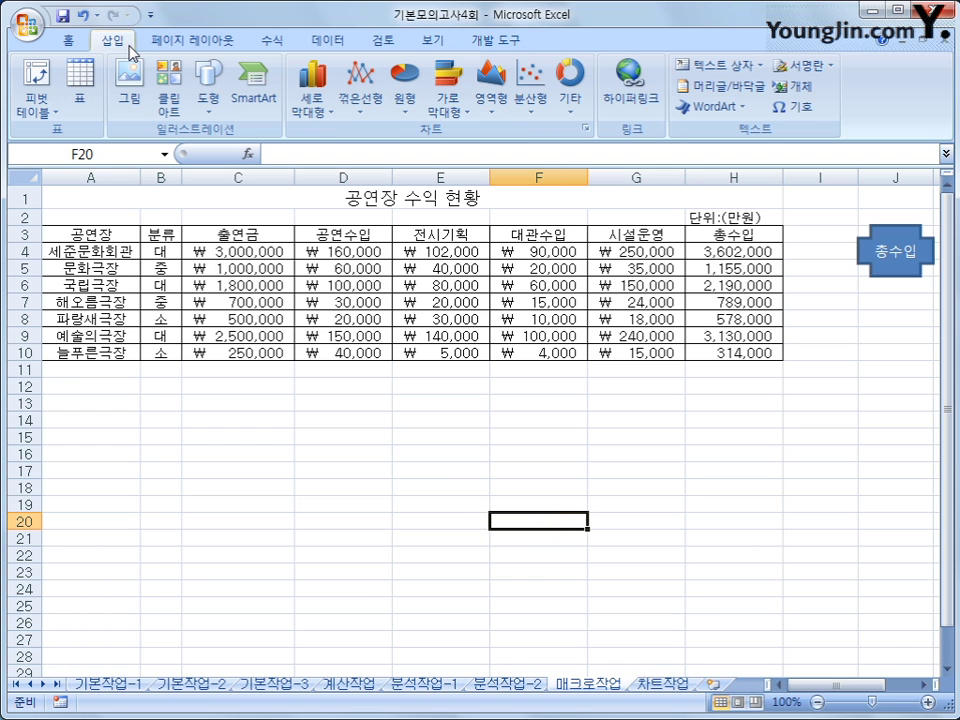
click(208, 98)
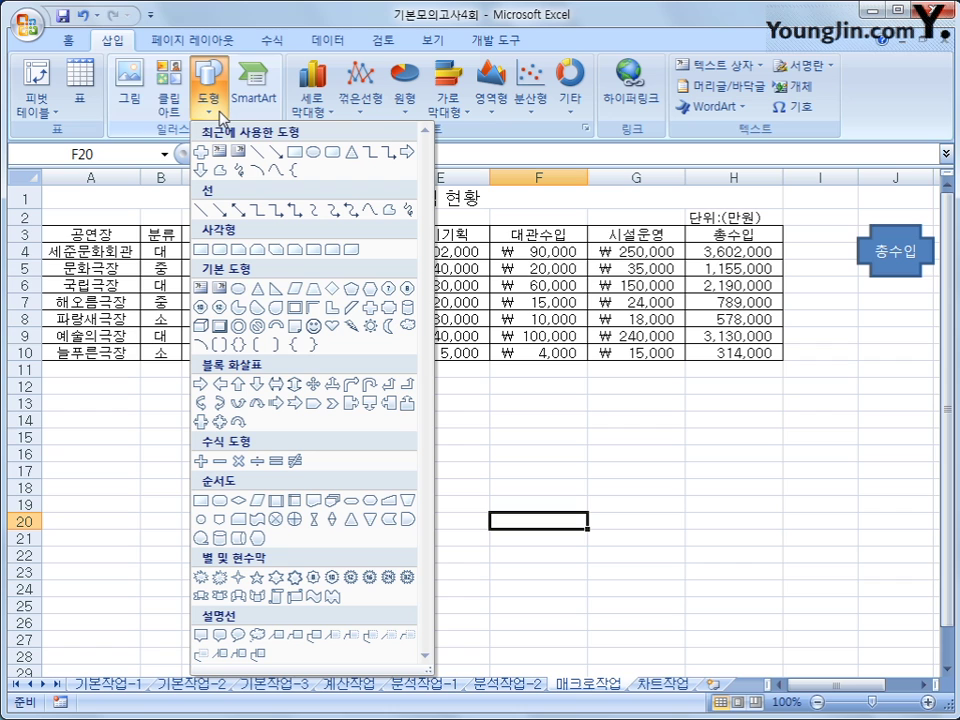
click(369, 288)
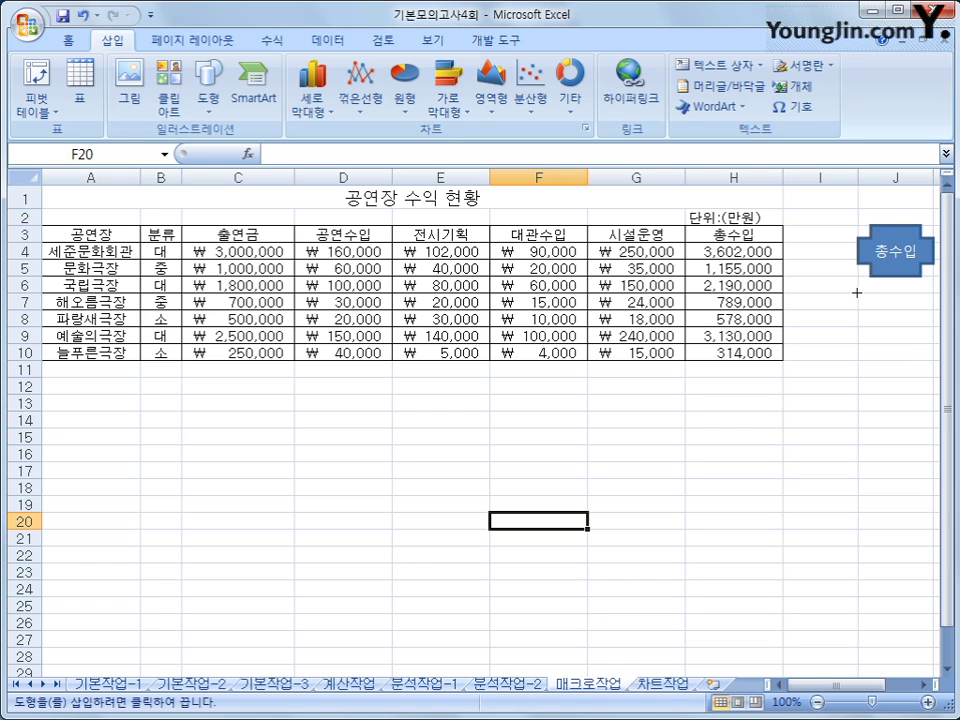
mouse_move(857, 291)
mouse_down()
mouse_move(917, 309)
mouse_move(914, 346)
mouse_up()
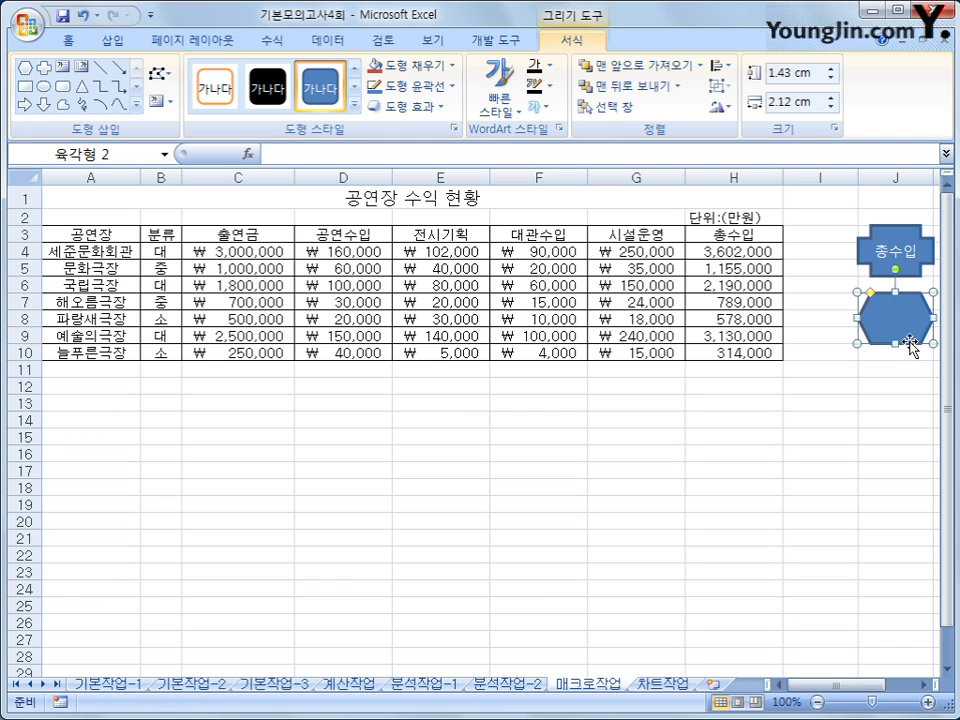
text(서시)
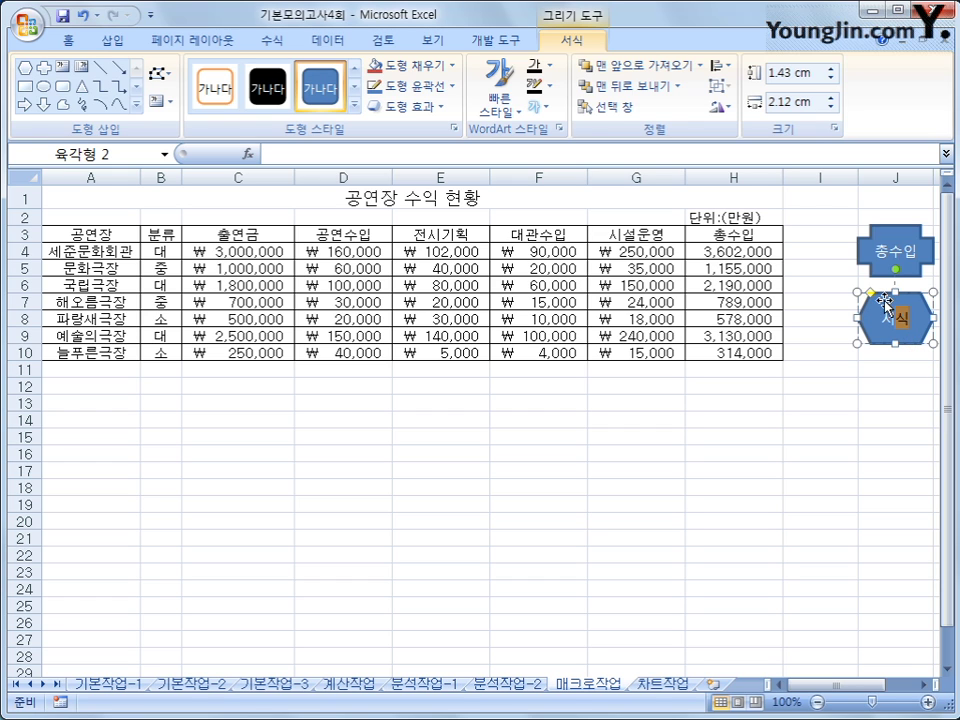
Assign the 서식 macro to the hexagon shape and deselect the shape.
click(884, 306)
key(shift+F10)
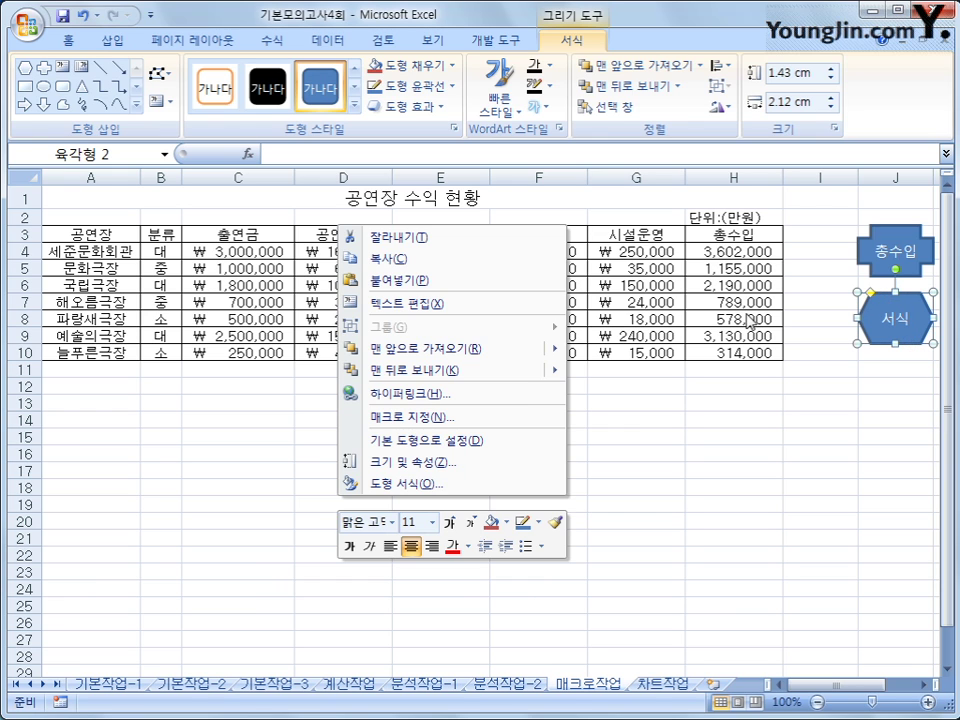
click(500, 420)
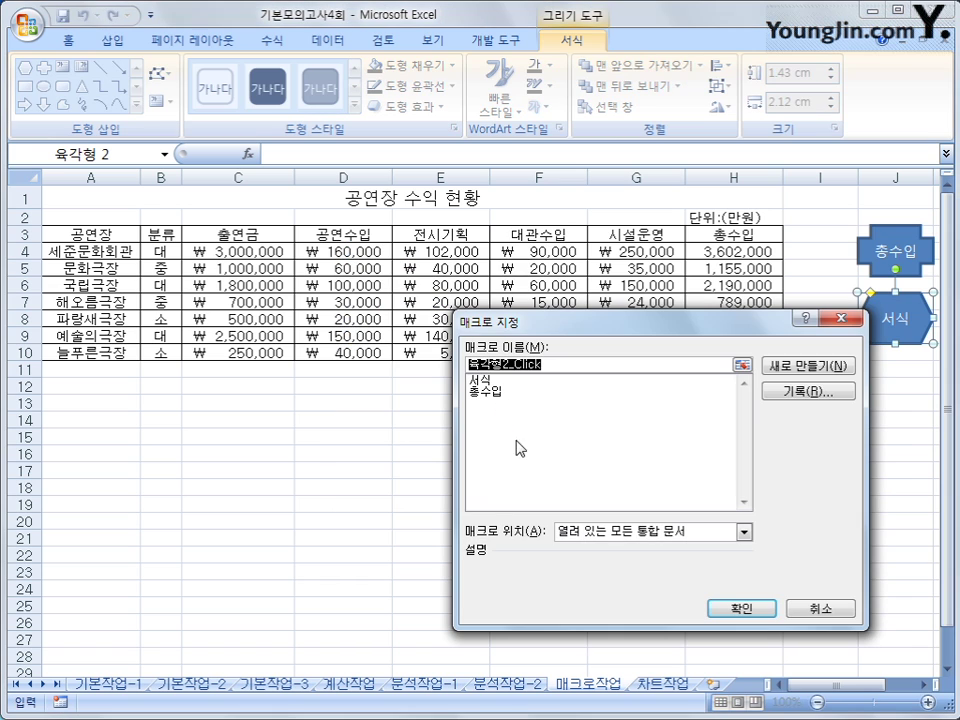
click(511, 382)
drag(520, 335, 362, 270)
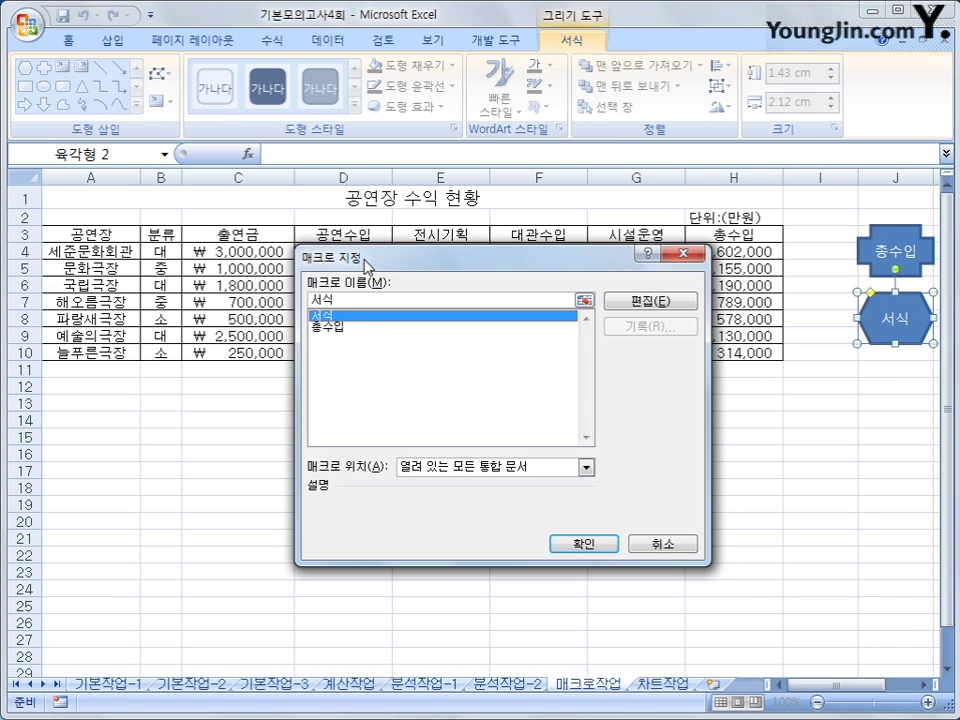
click(581, 545)
click(760, 513)
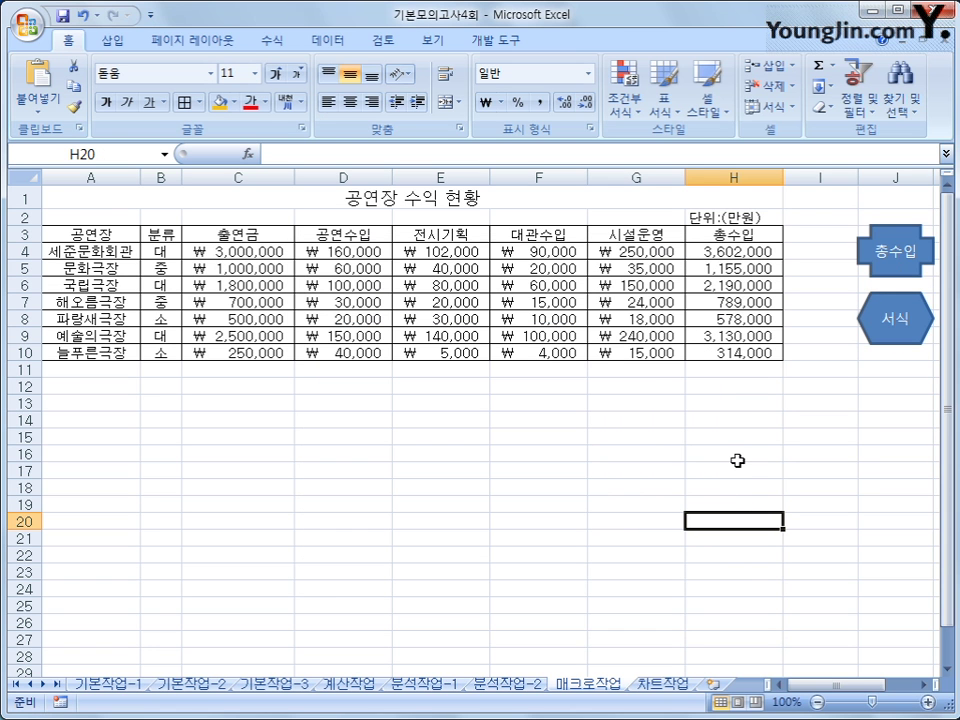
On the 차트작업 sheet, copy the 수입금액 data in E3:E8 and paste it into the chart as a new series.
click(656, 683)
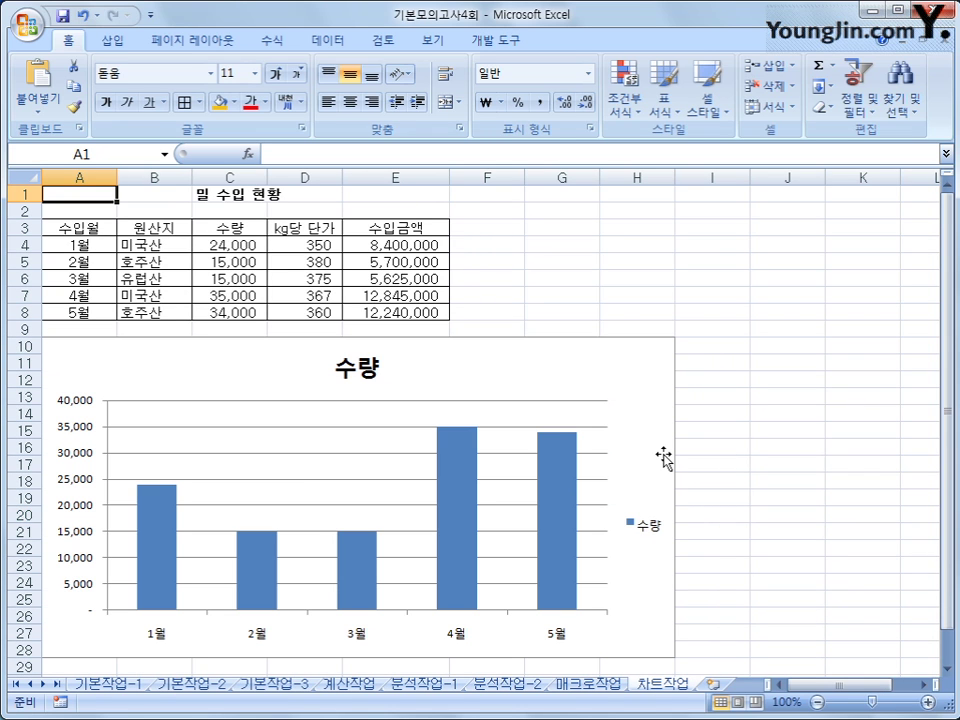
click(723, 455)
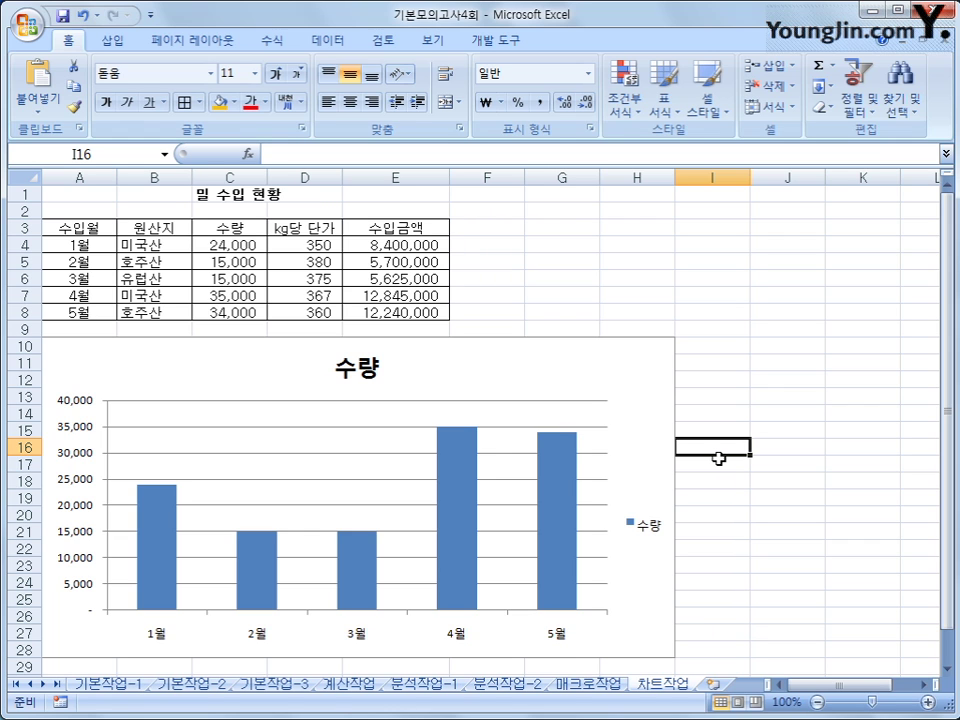
click(640, 380)
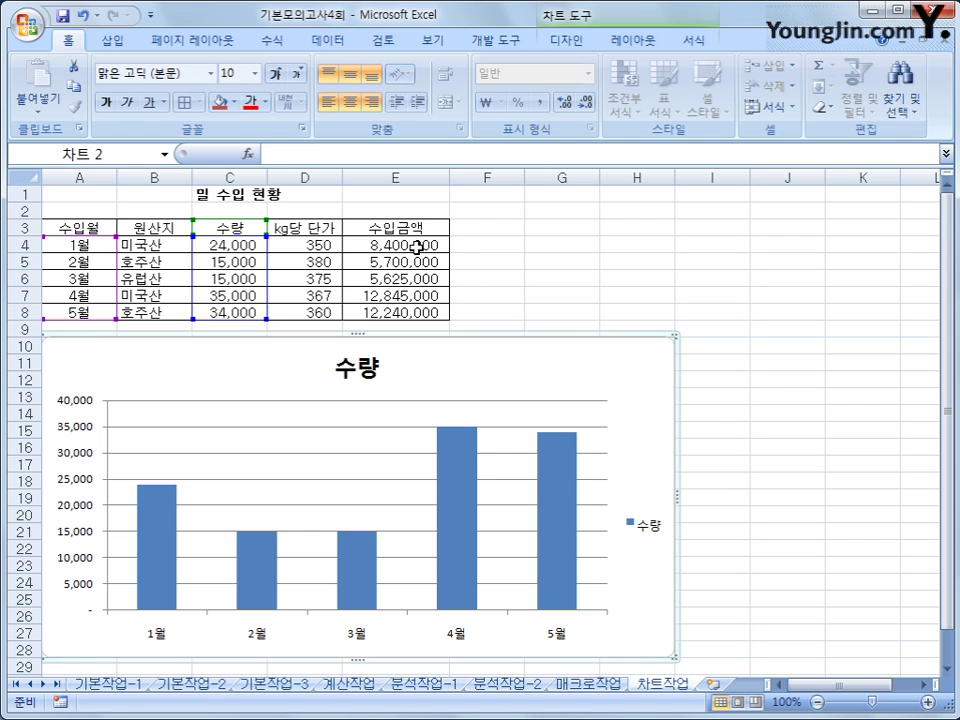
drag(412, 228, 405, 304)
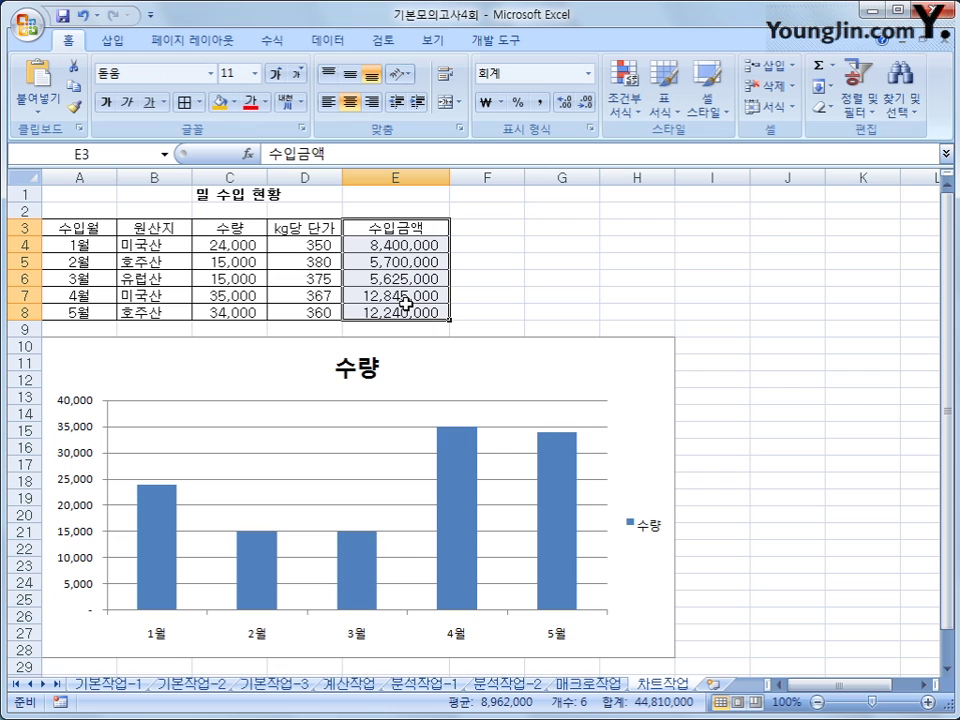
key(ctrl+c)
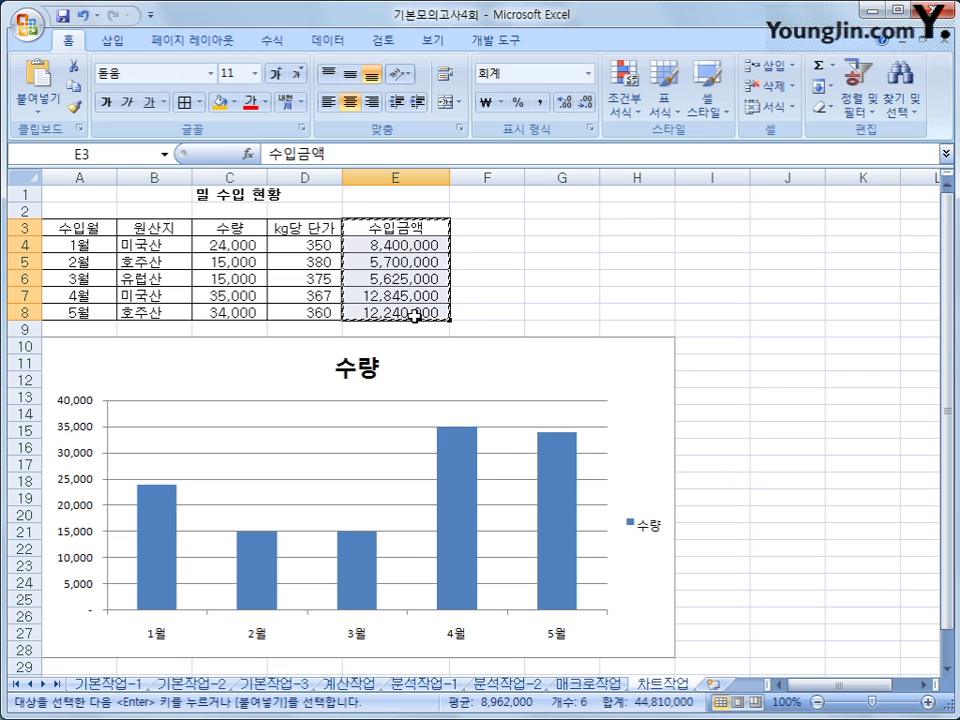
click(585, 369)
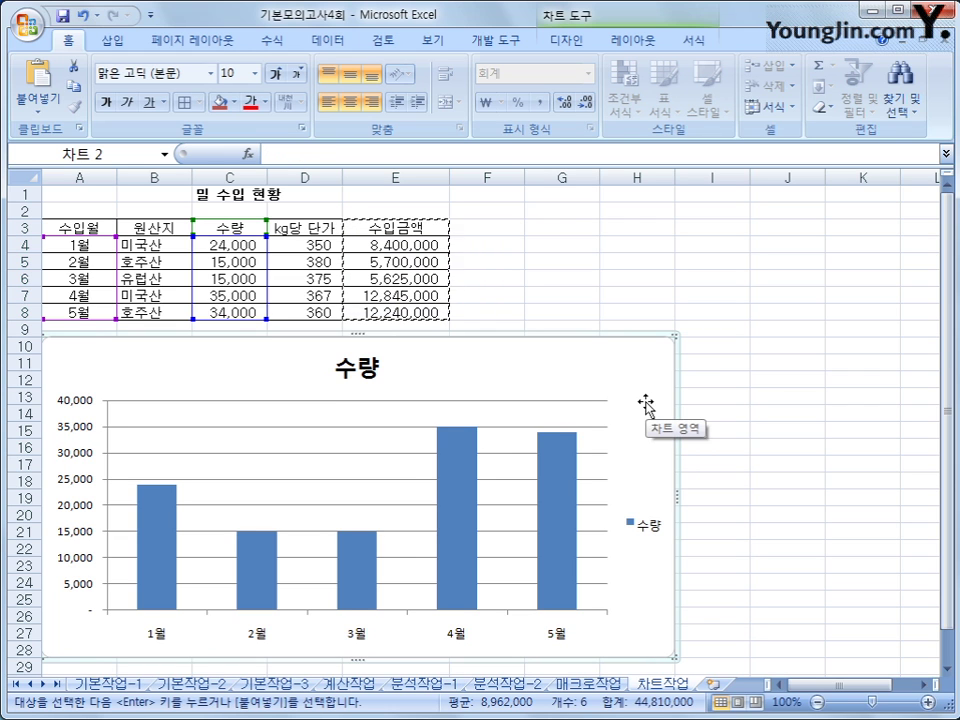
key(ctrl+v)
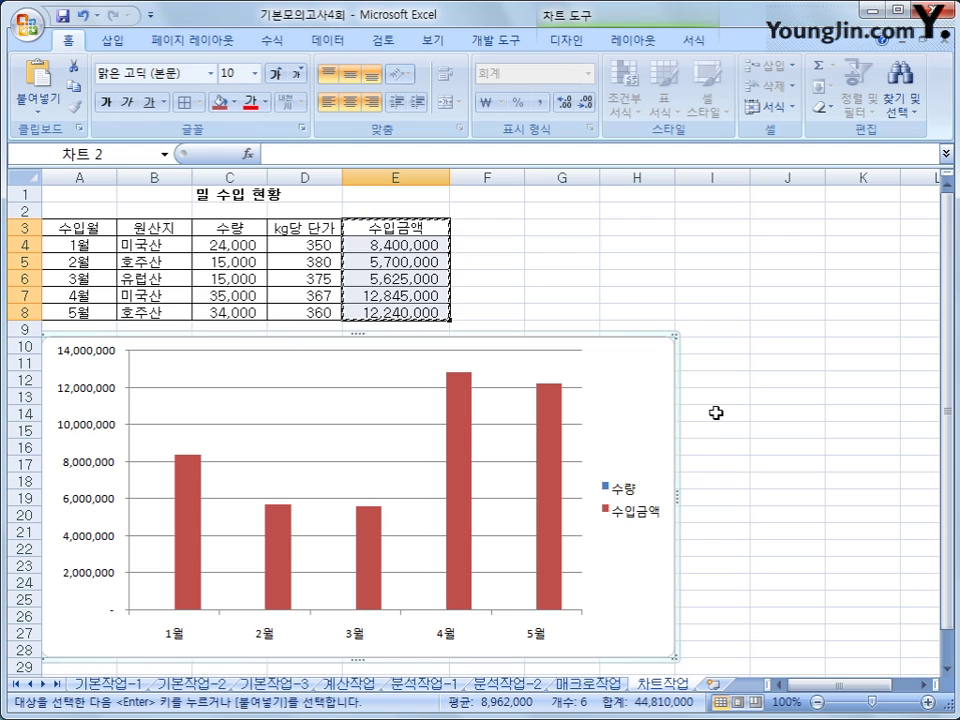
click(716, 413)
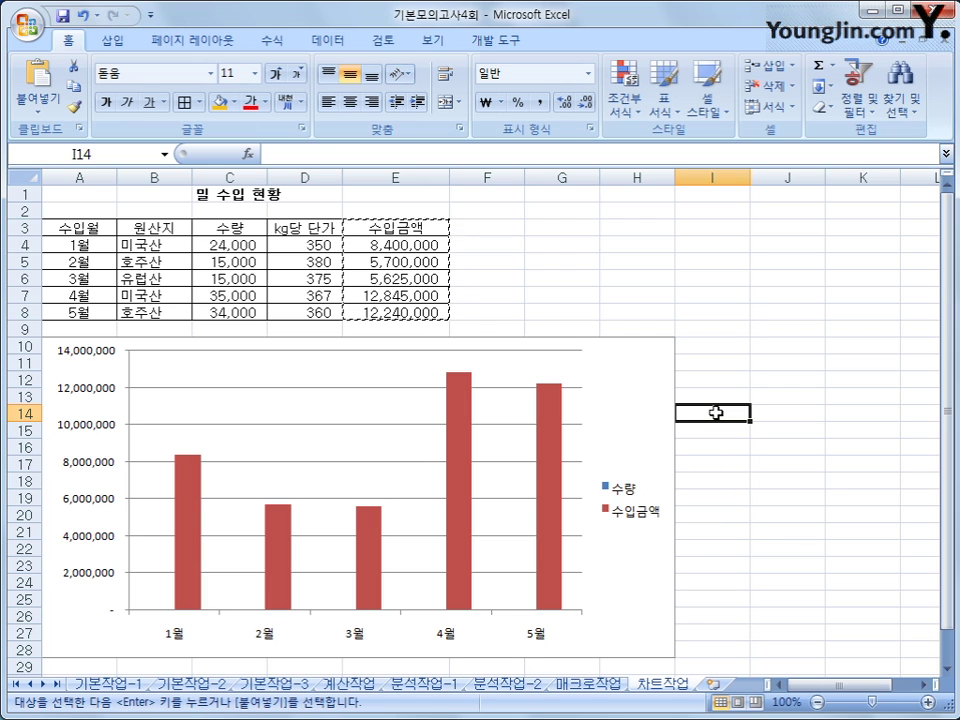
Change the whole chart's type to a line chart with markers from the 꺾은선형 group.
click(599, 364)
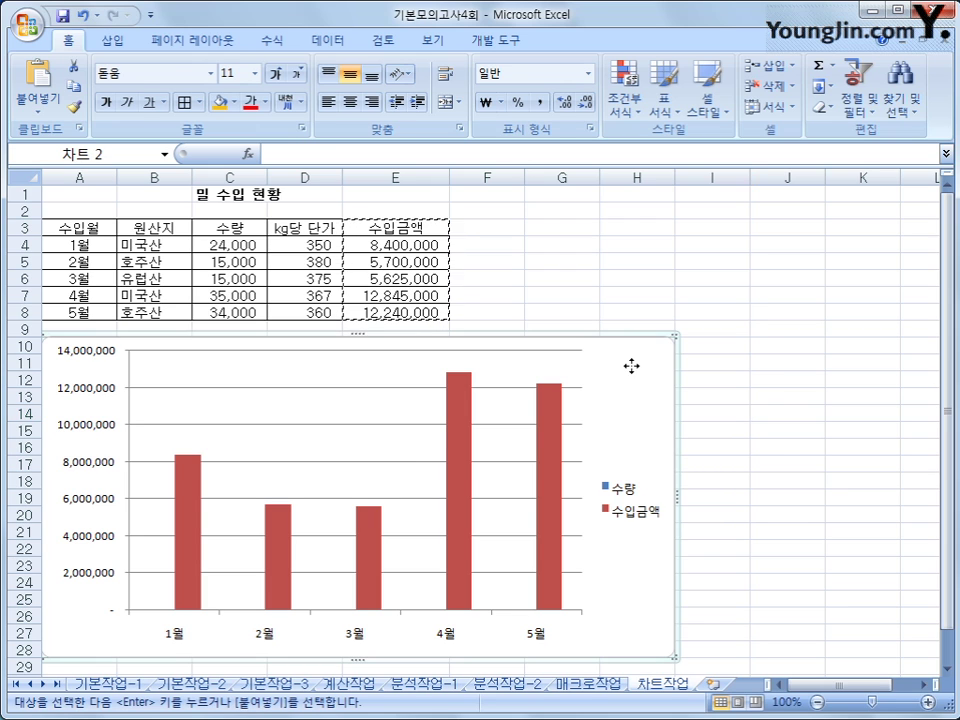
right_click(601, 368)
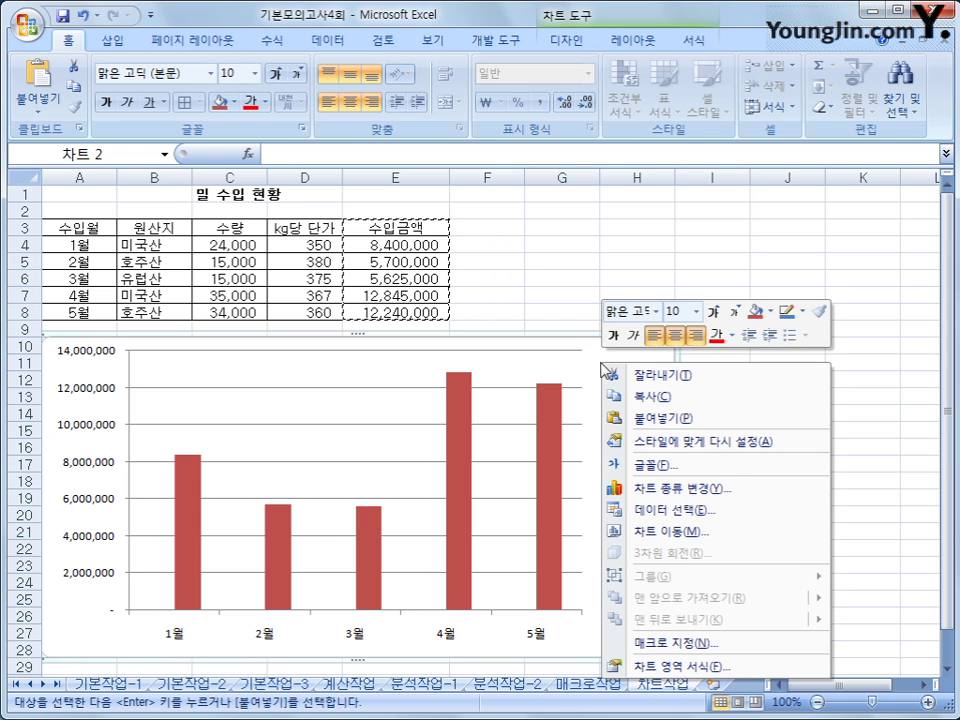
click(744, 497)
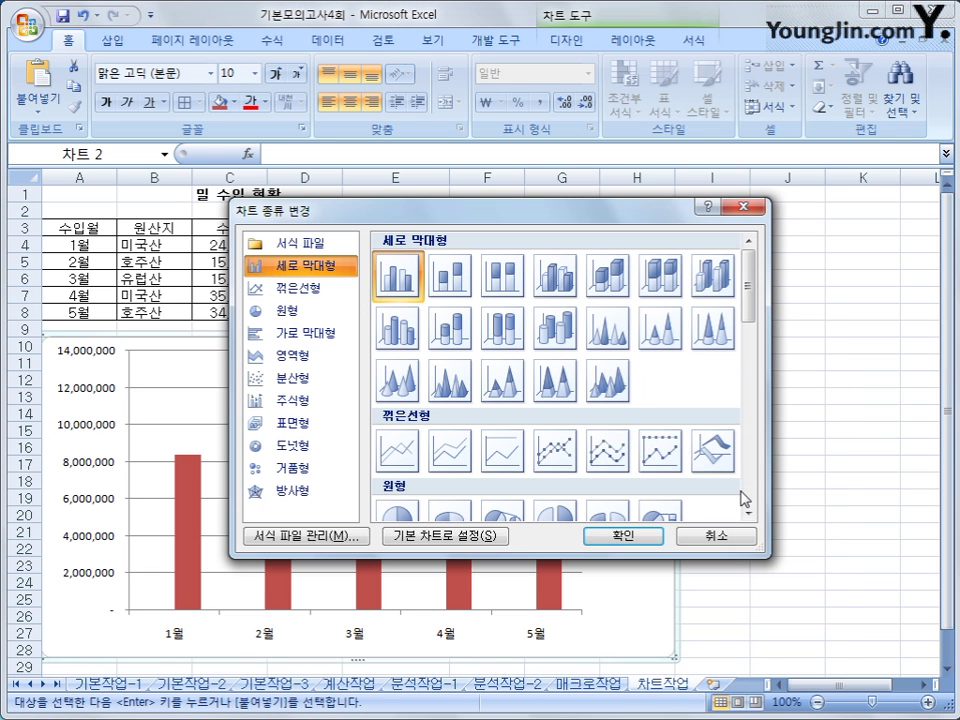
click(566, 468)
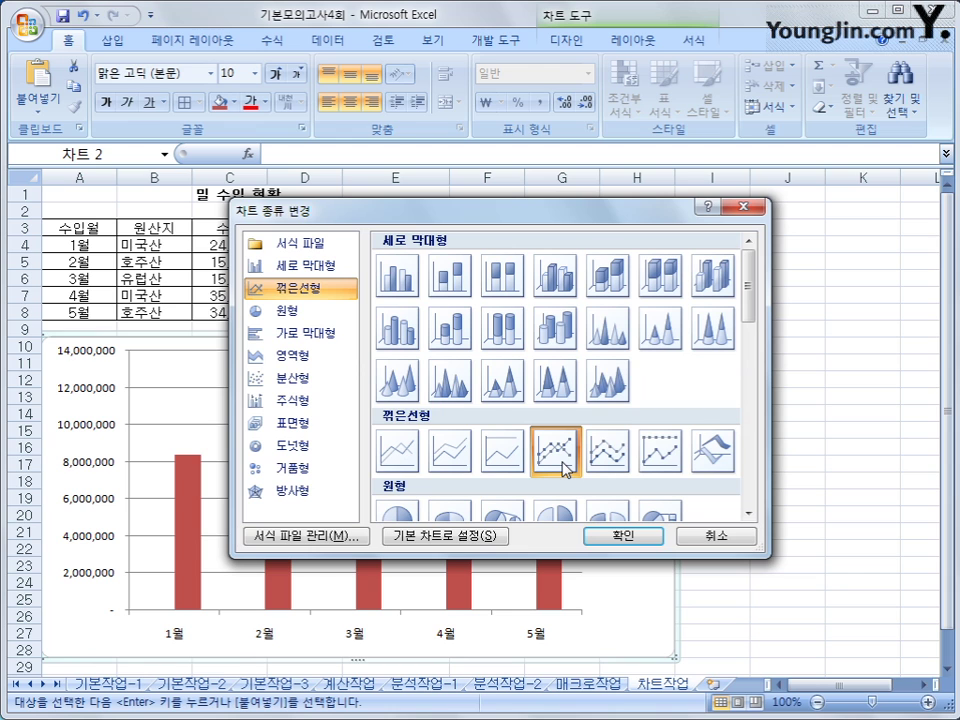
click(620, 537)
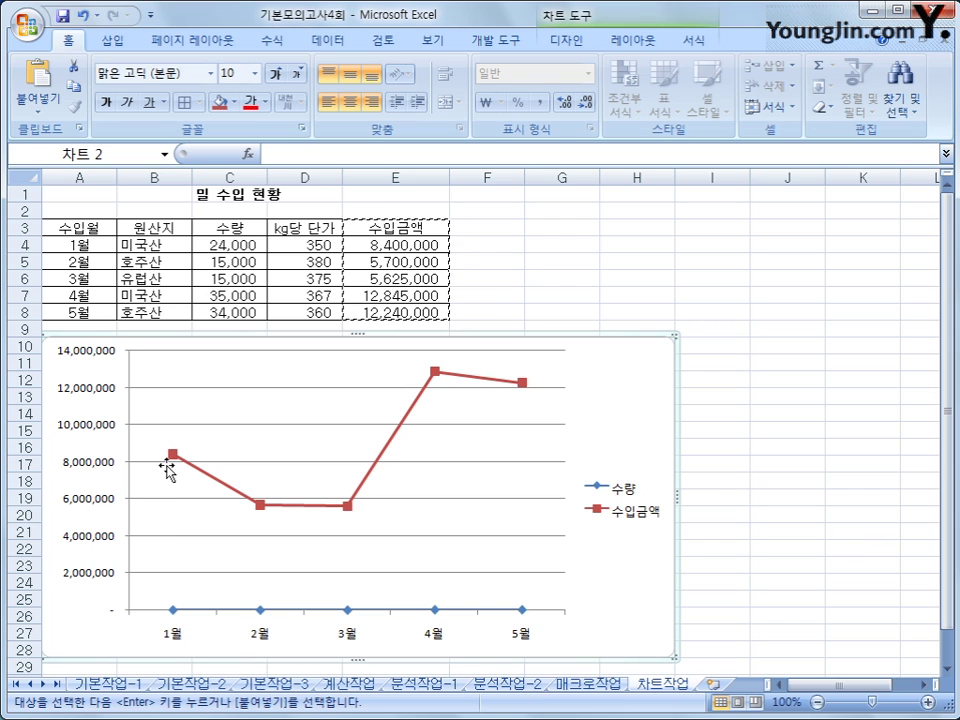
Plot the 수입금액 series on the secondary axis (보조 축).
click(482, 385)
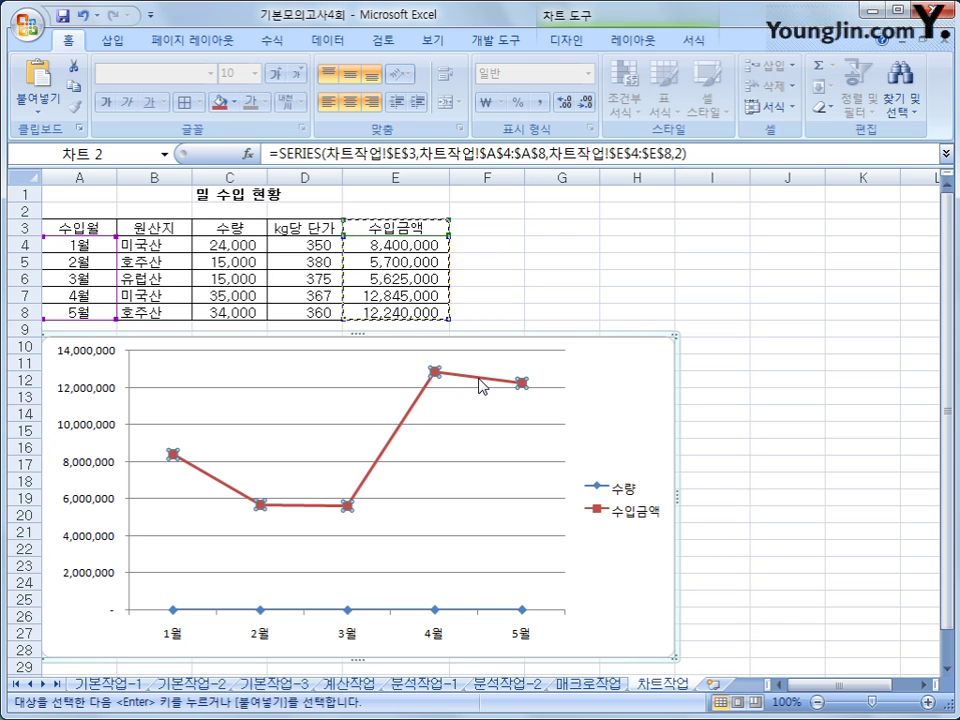
right_click(482, 385)
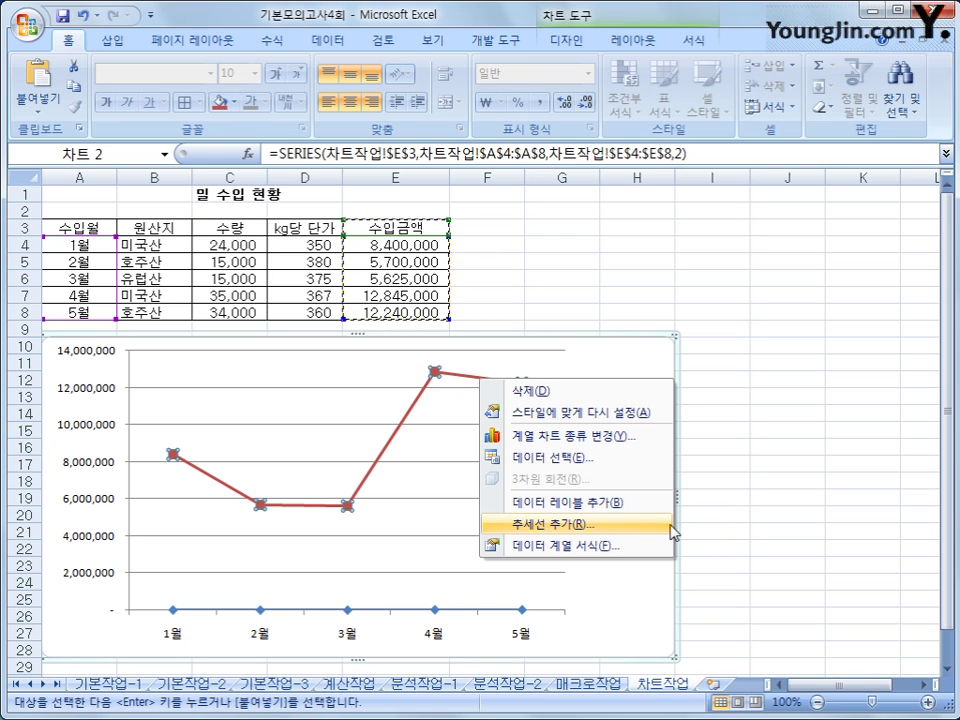
click(655, 549)
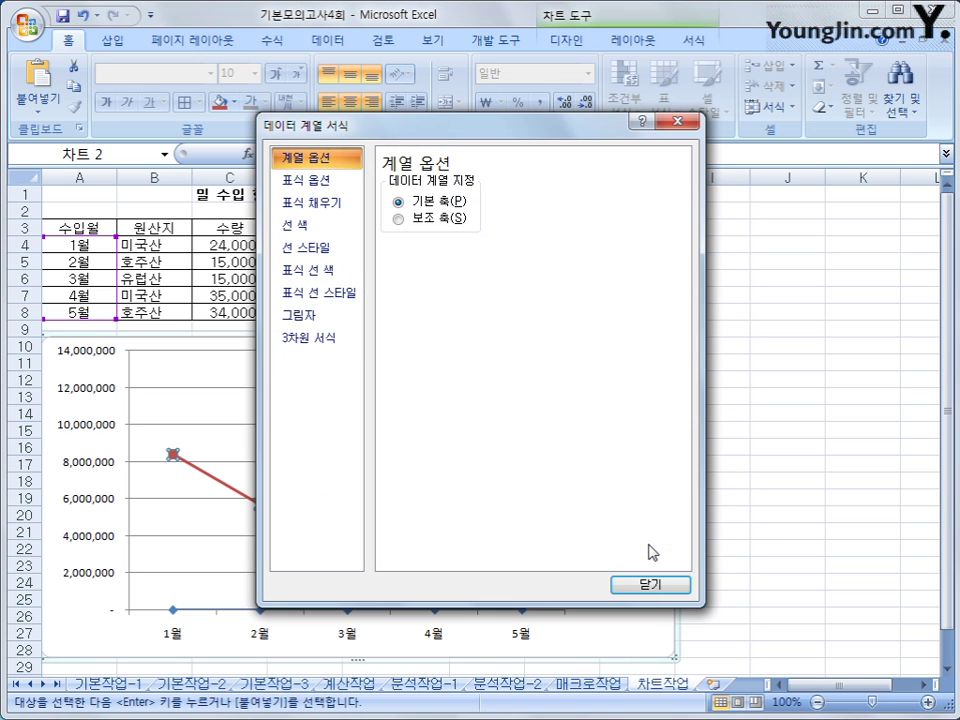
click(444, 218)
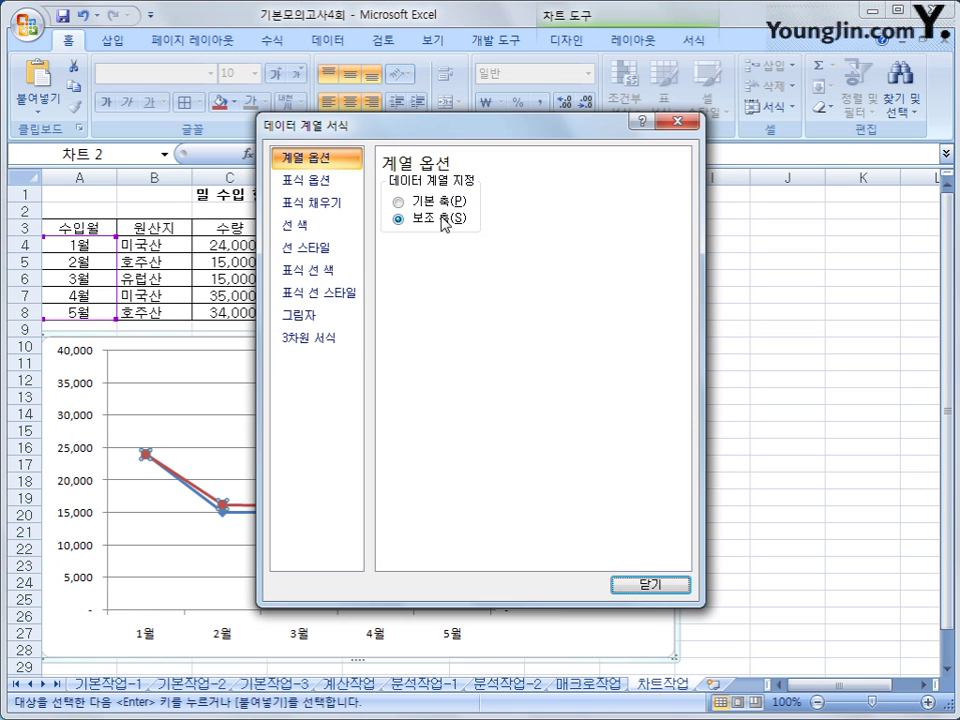
click(648, 584)
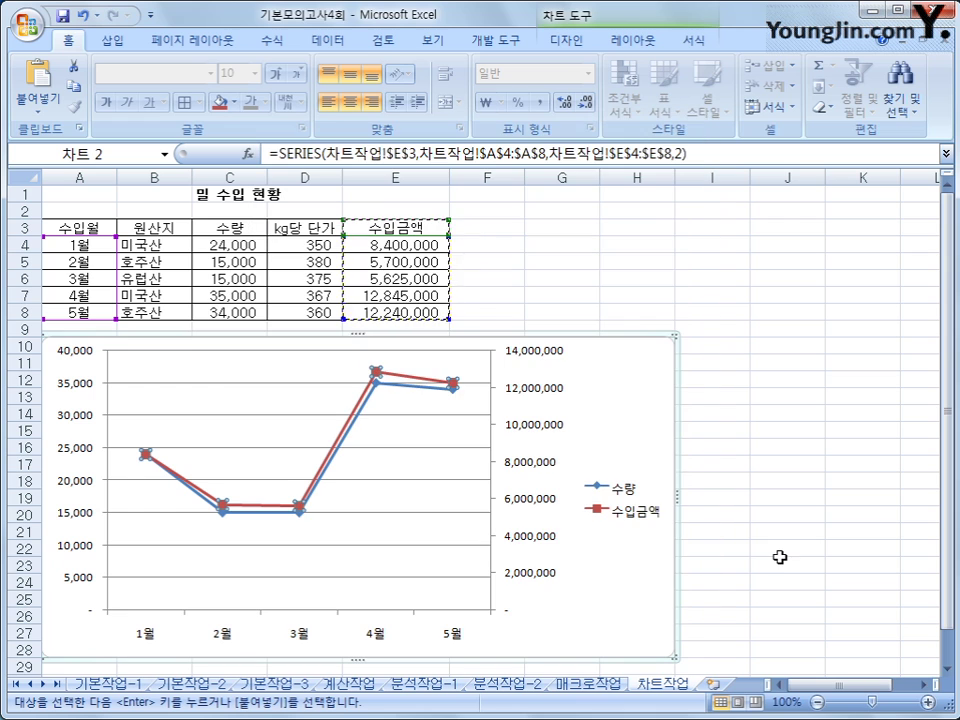
click(782, 560)
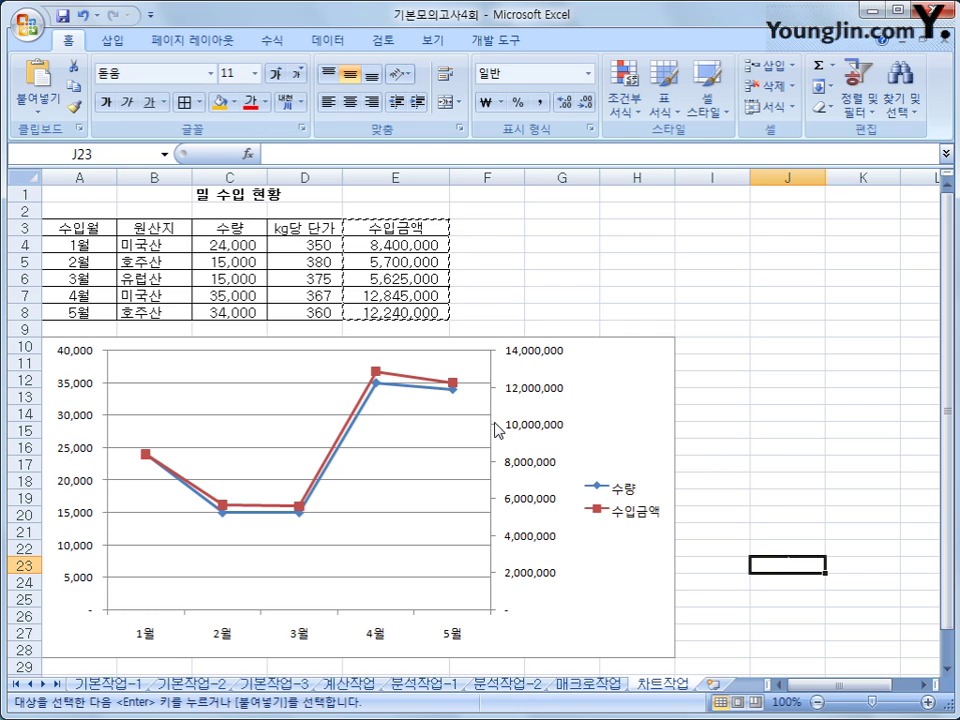
Set the secondary vertical axis display unit to 천, with the unit label shown on the chart.
click(523, 361)
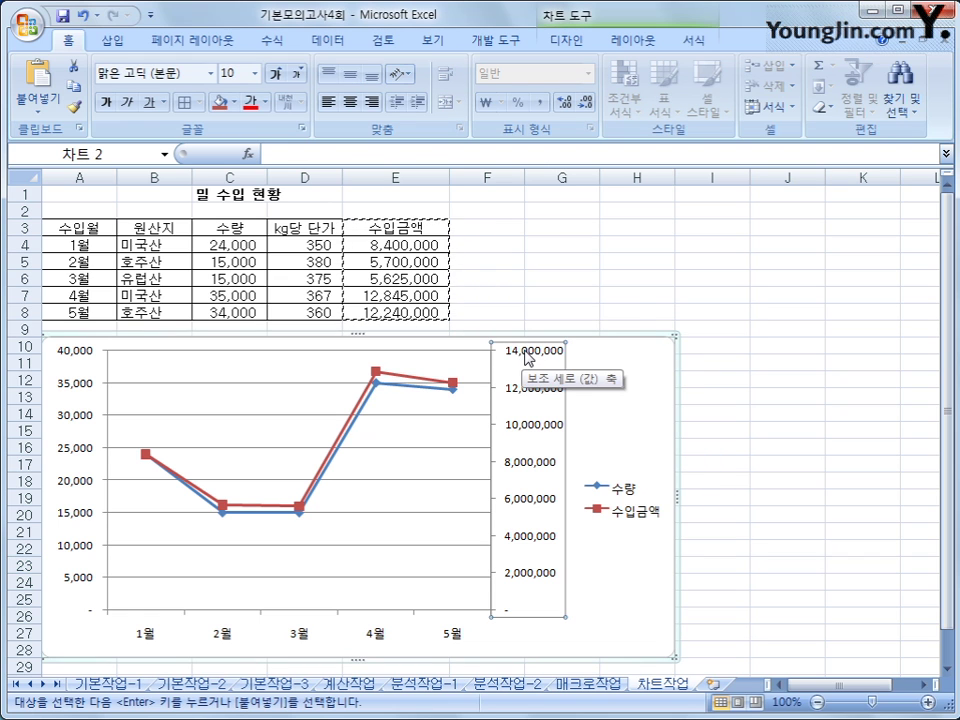
right_click(527, 360)
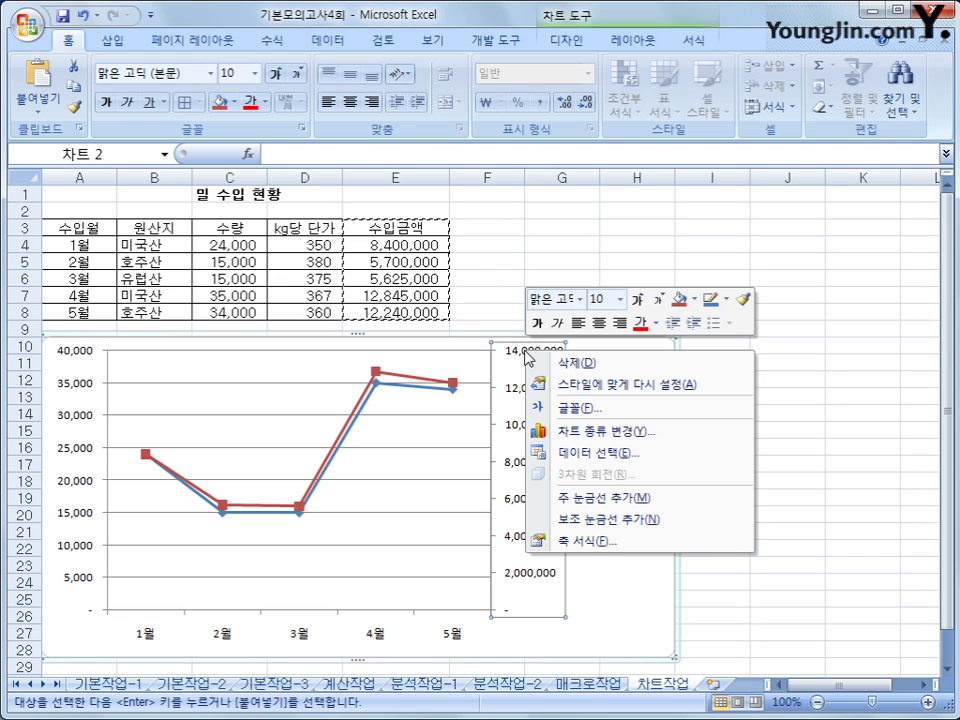
click(643, 541)
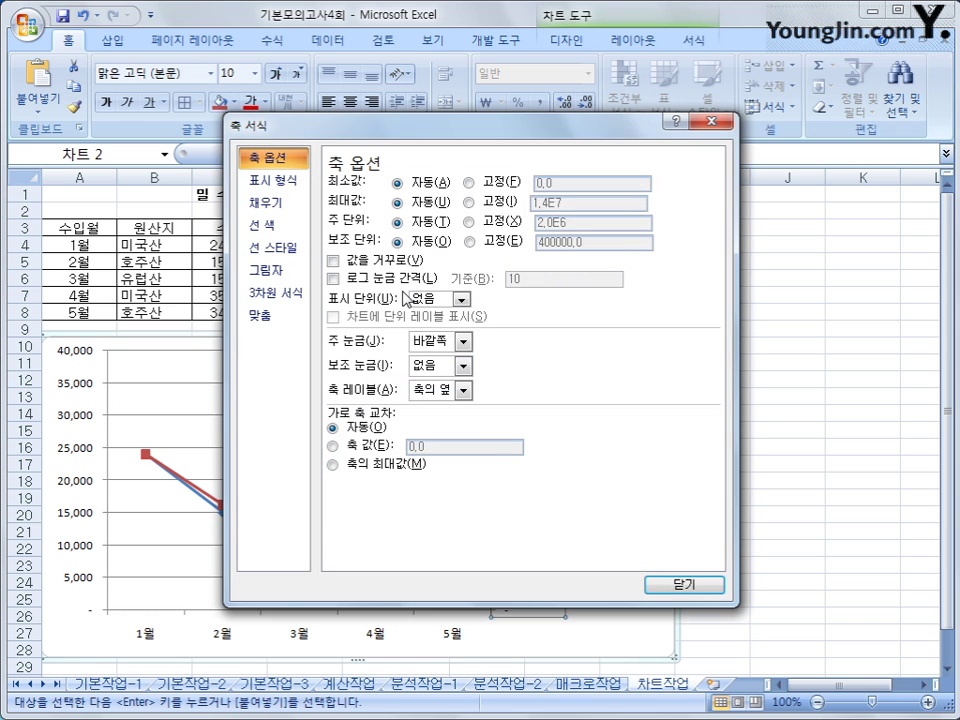
click(462, 300)
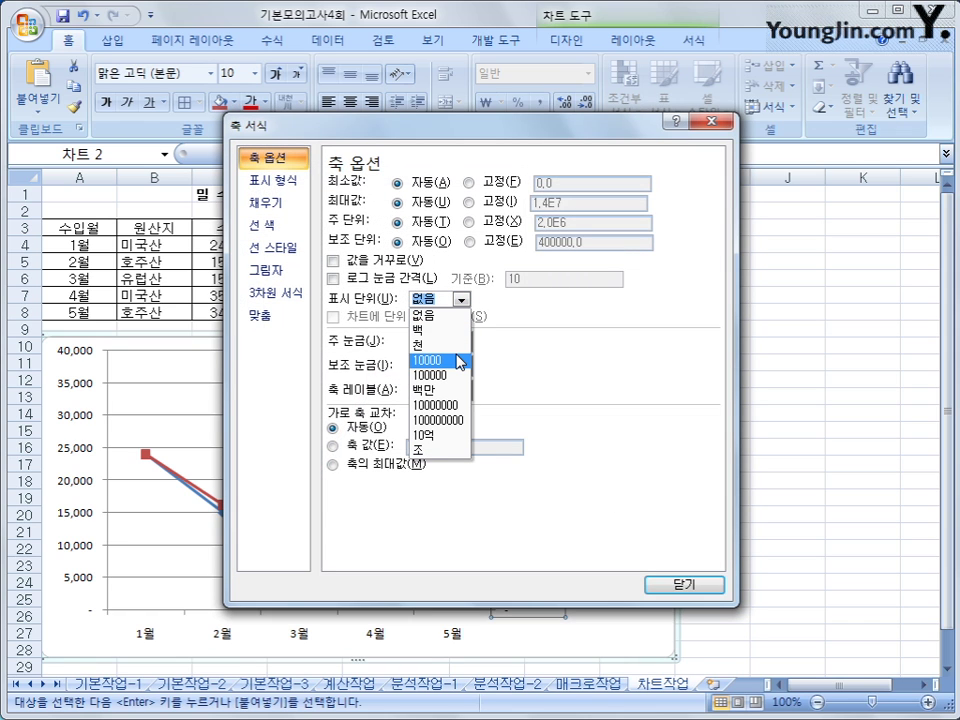
click(456, 347)
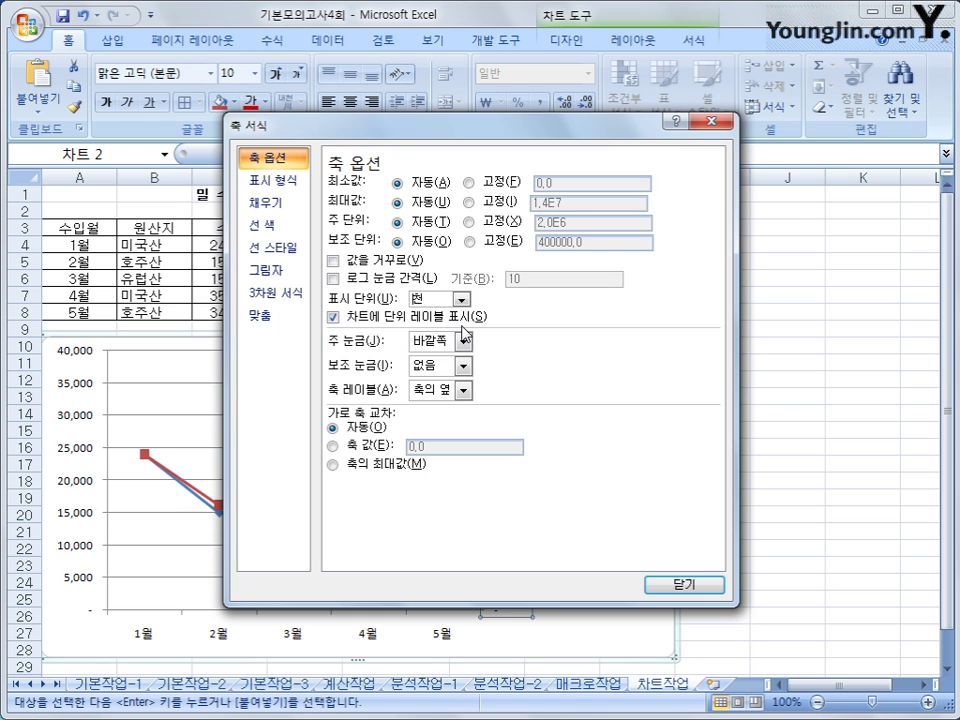
click(672, 585)
click(761, 542)
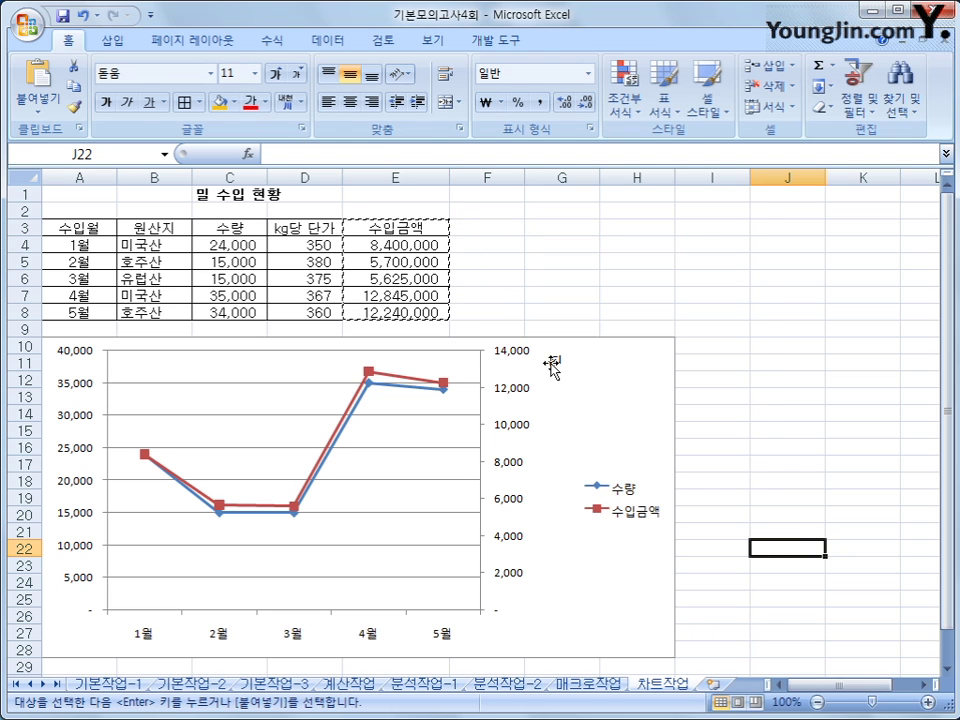
Set the text direction of the secondary axis display unit label 천 to horizontal (가로).
click(556, 361)
right_click(555, 360)
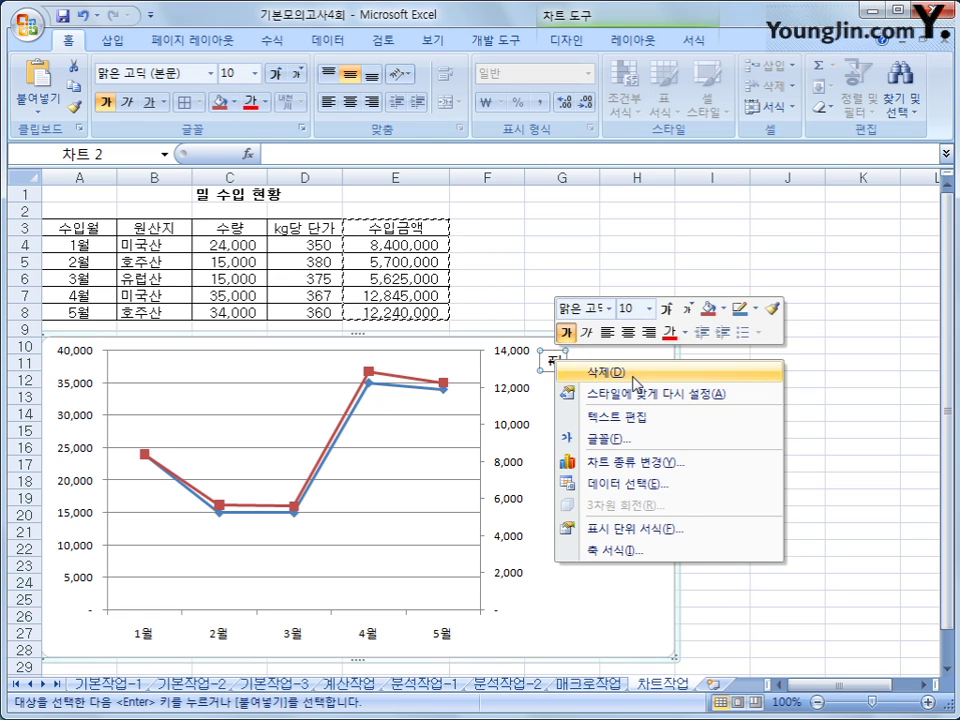
click(674, 532)
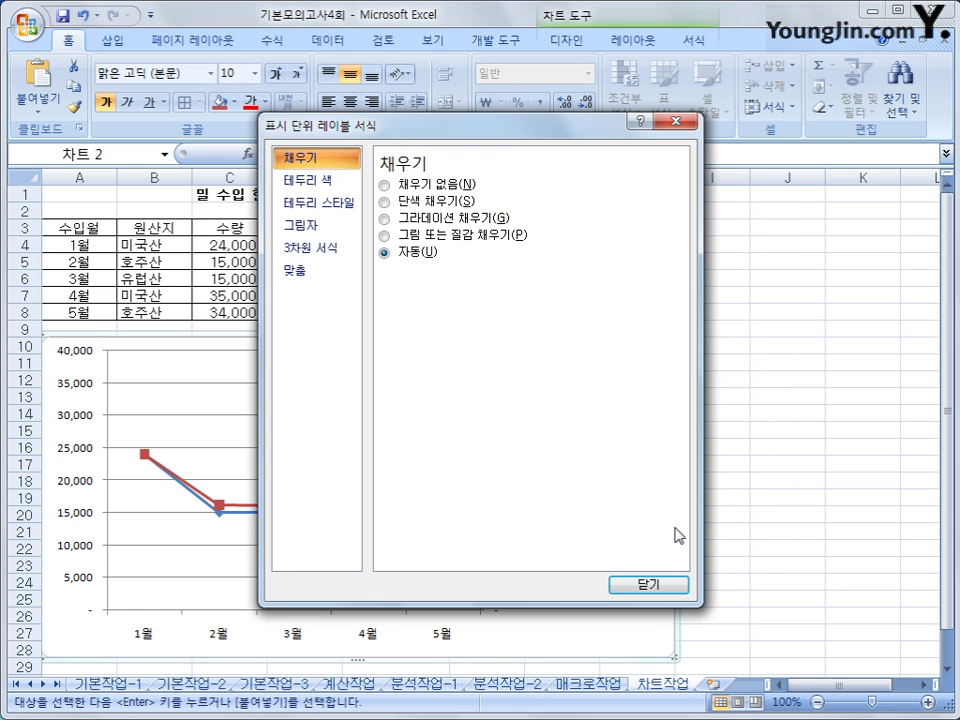
click(334, 286)
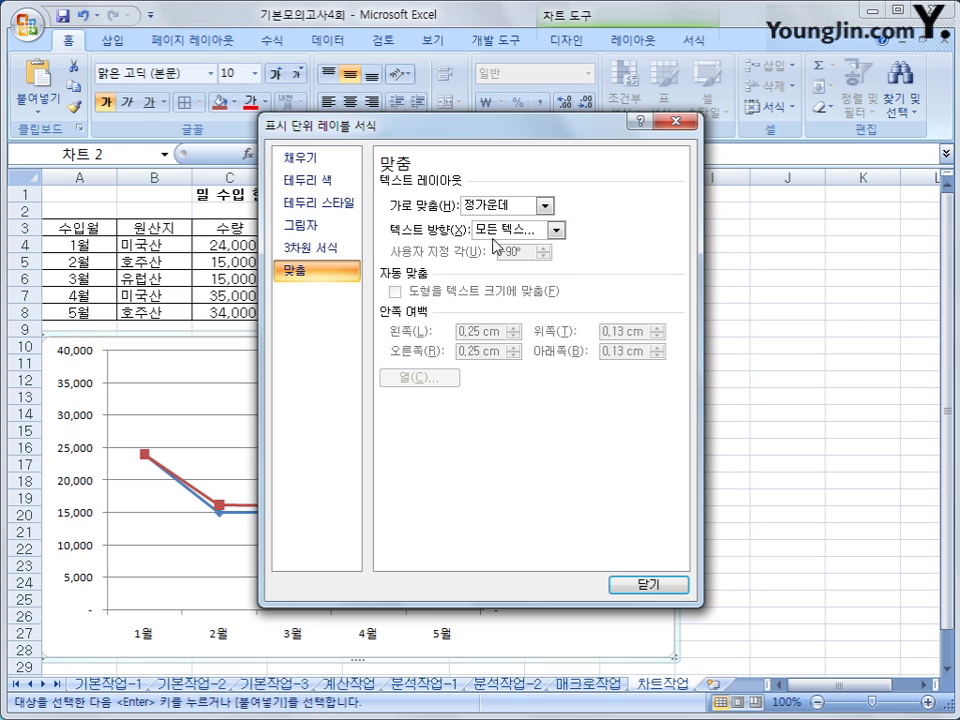
click(522, 206)
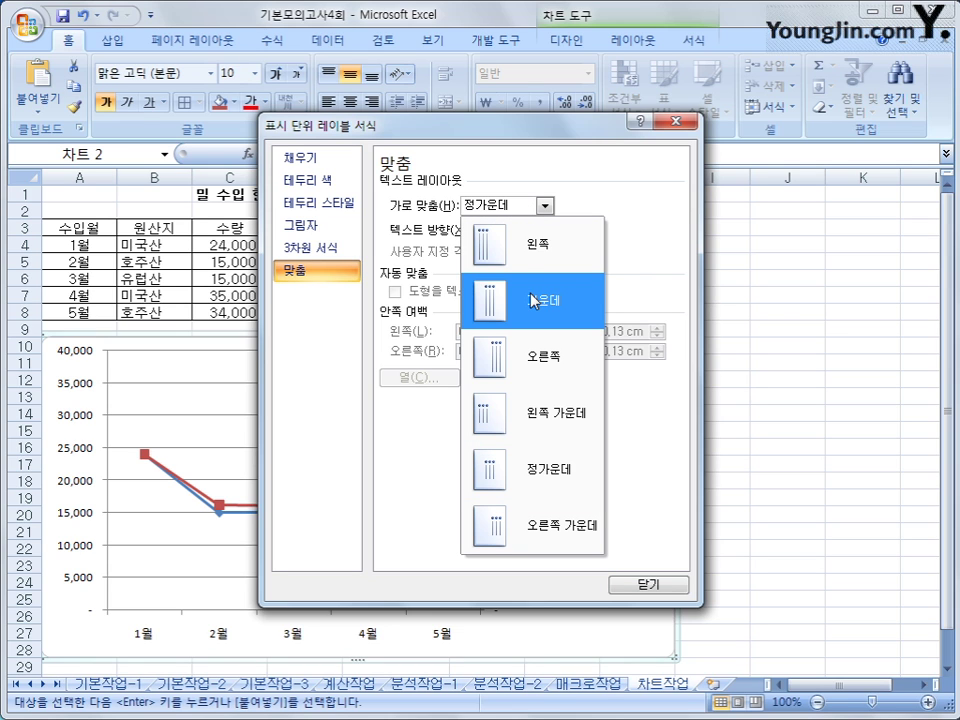
click(553, 229)
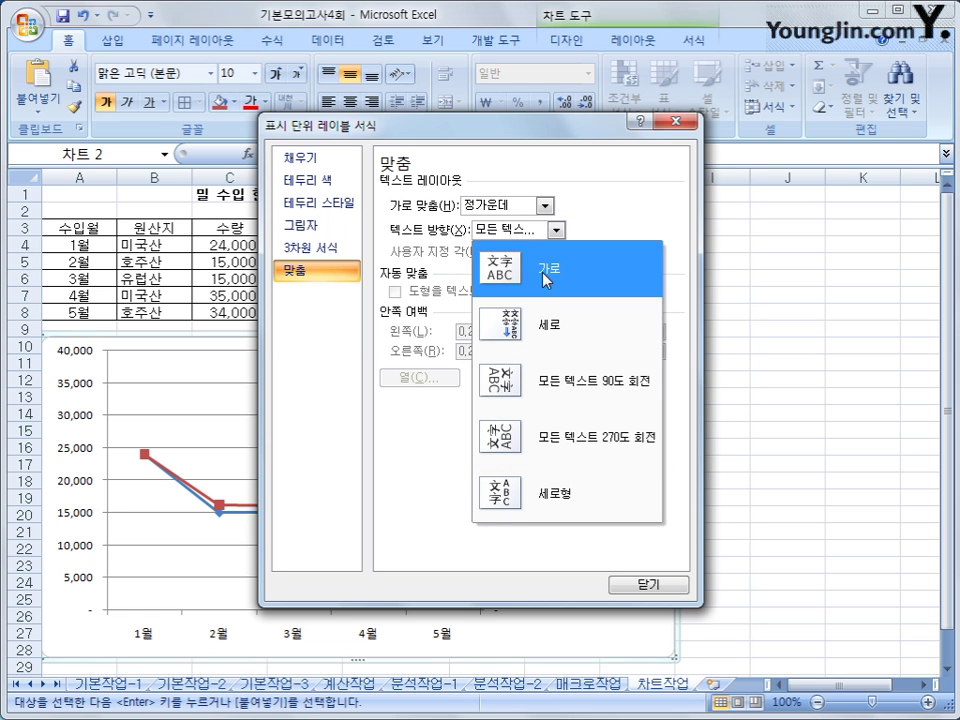
click(545, 268)
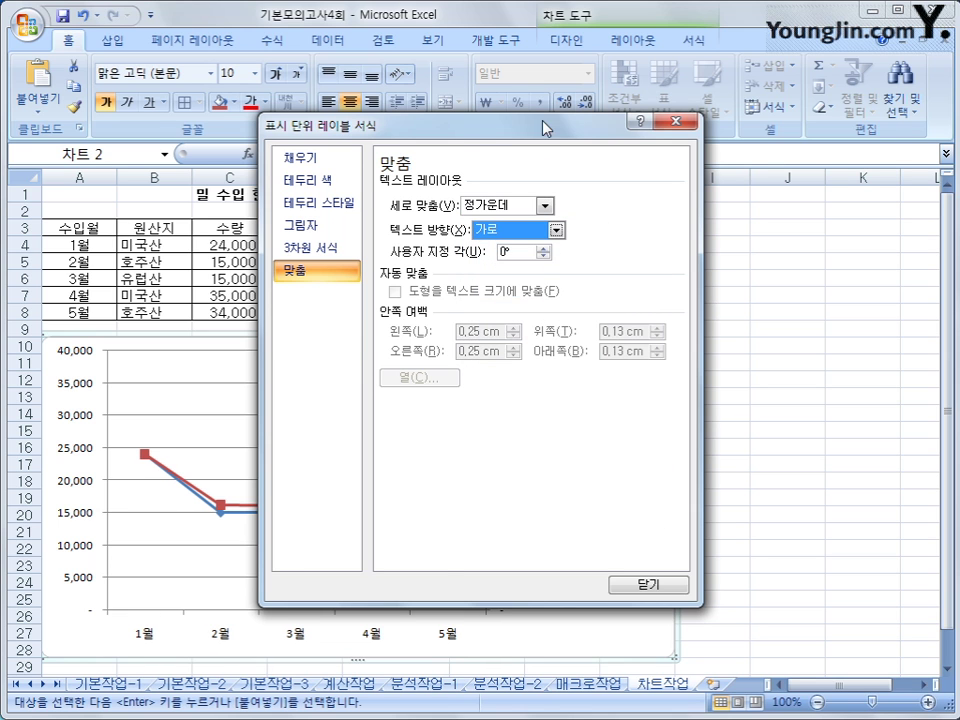
drag(545, 124, 341, 119)
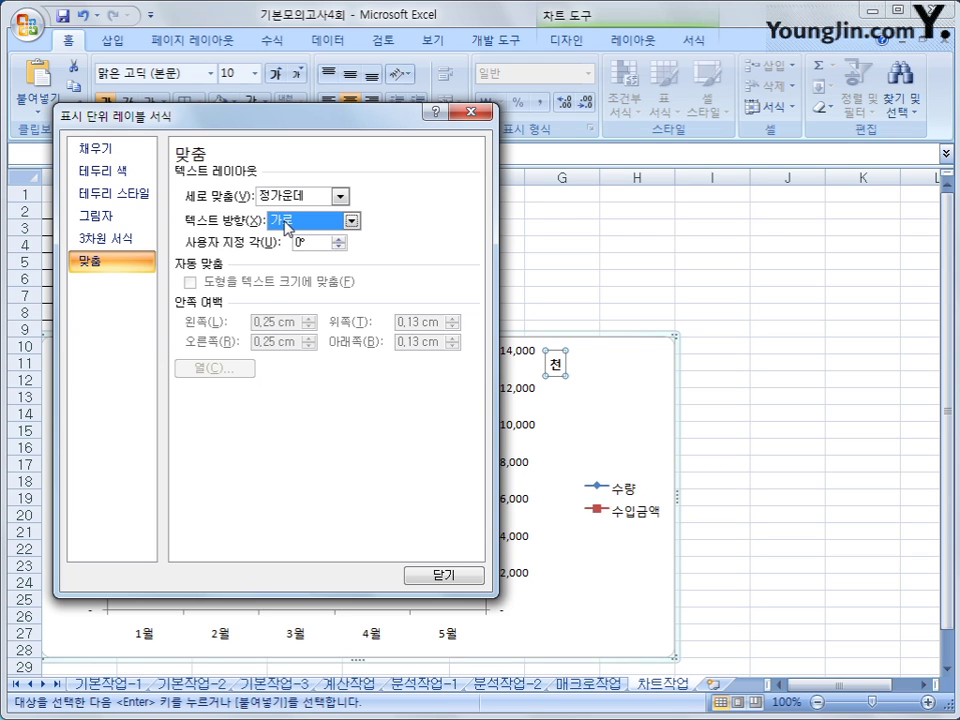
click(472, 578)
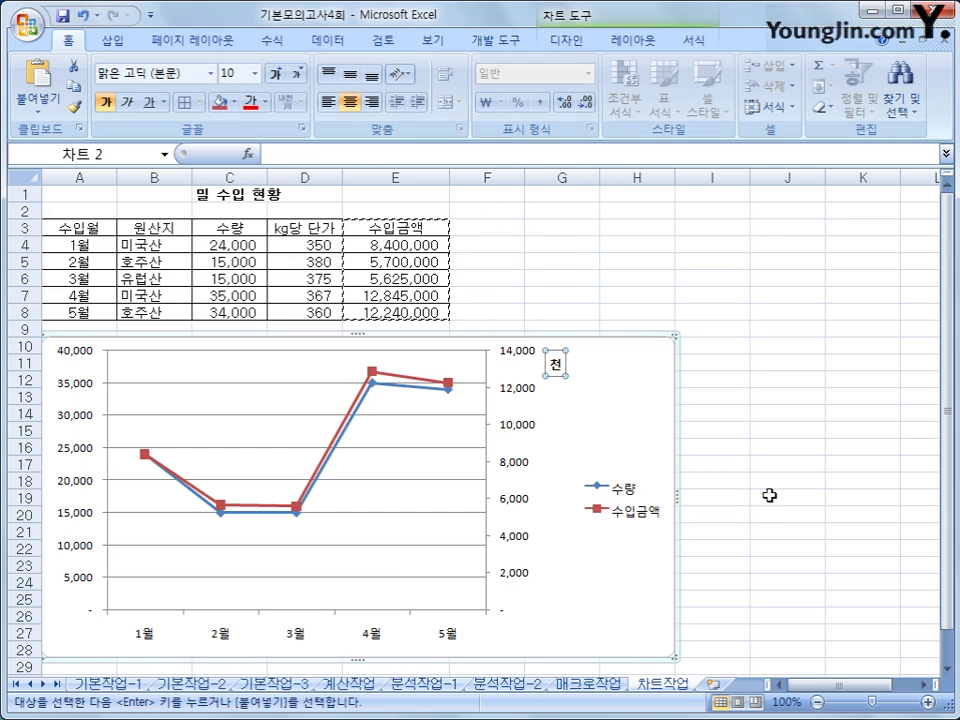
click(771, 493)
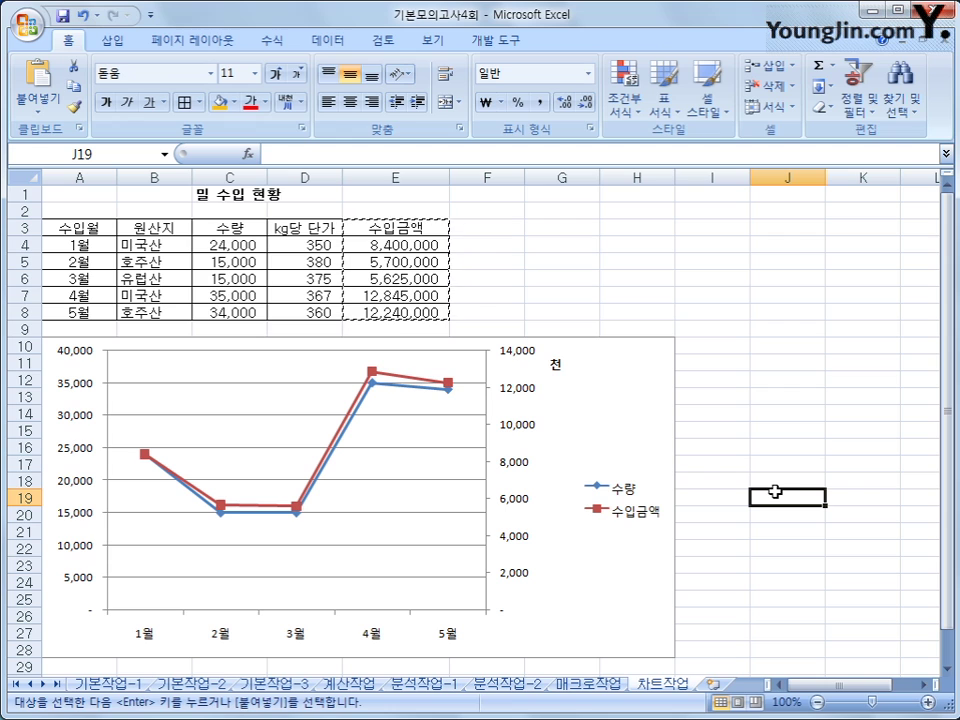
Add a chart title above the chart (차트 위) reading 밀 수입 현황.
click(617, 395)
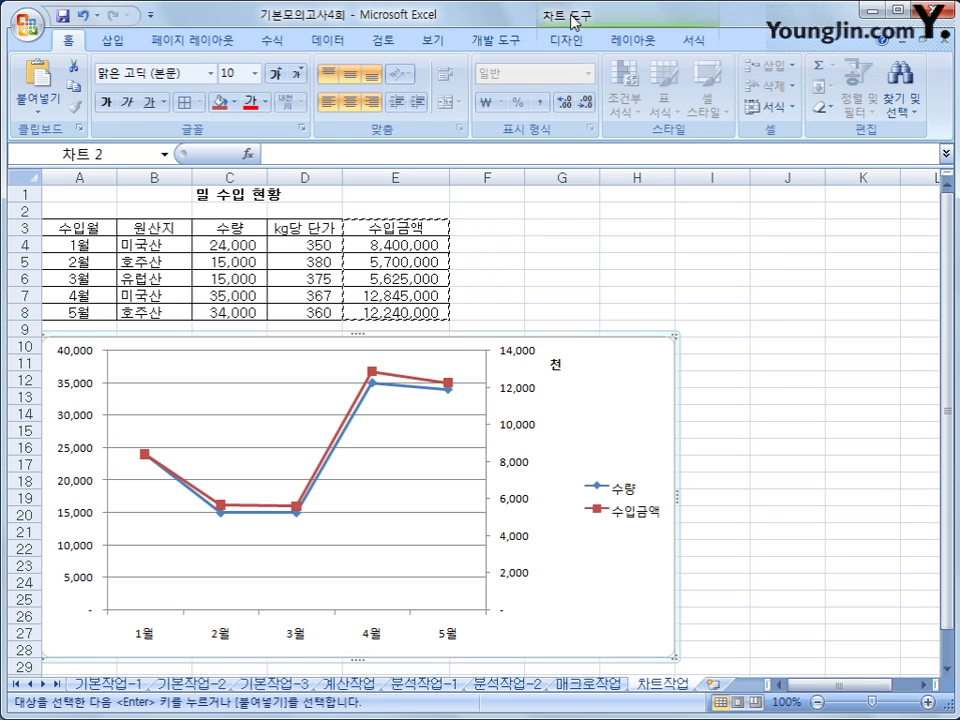
click(630, 45)
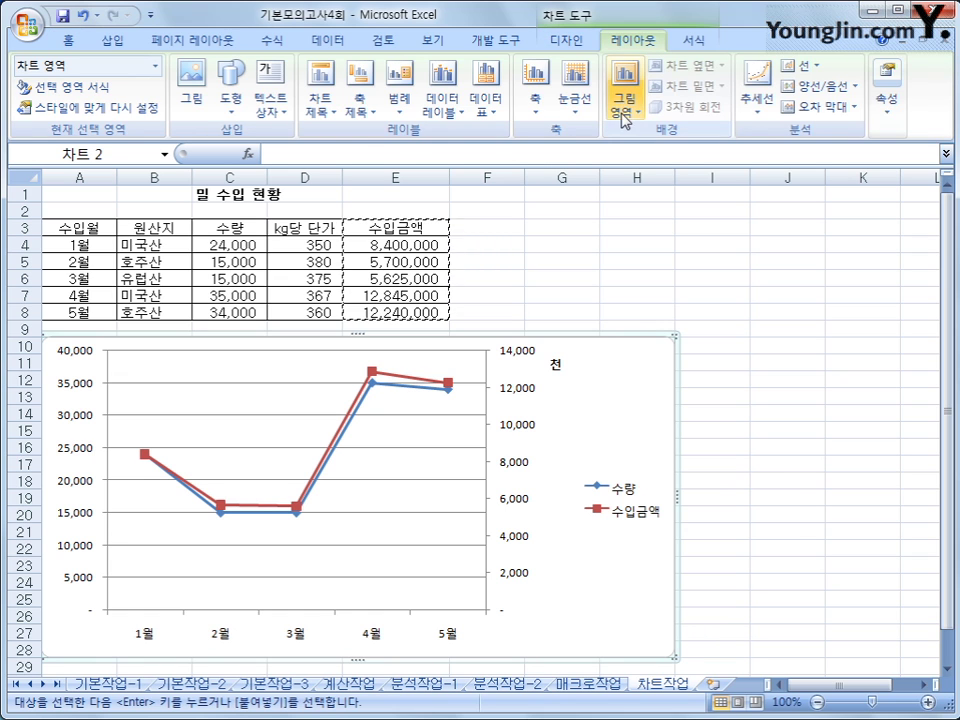
click(320, 100)
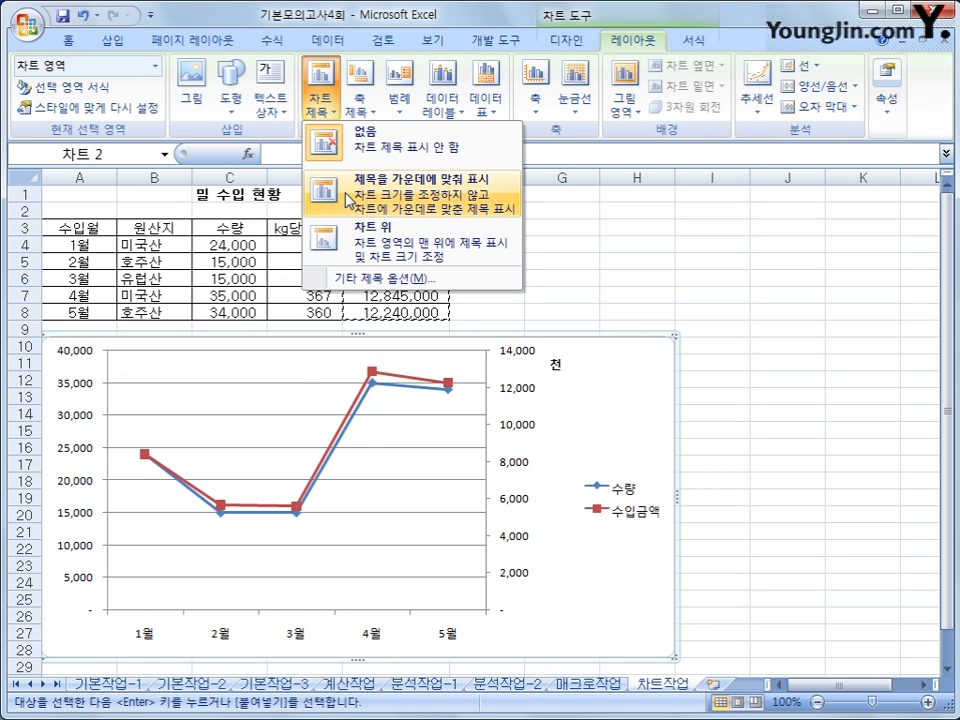
click(360, 234)
drag(310, 368, 410, 368)
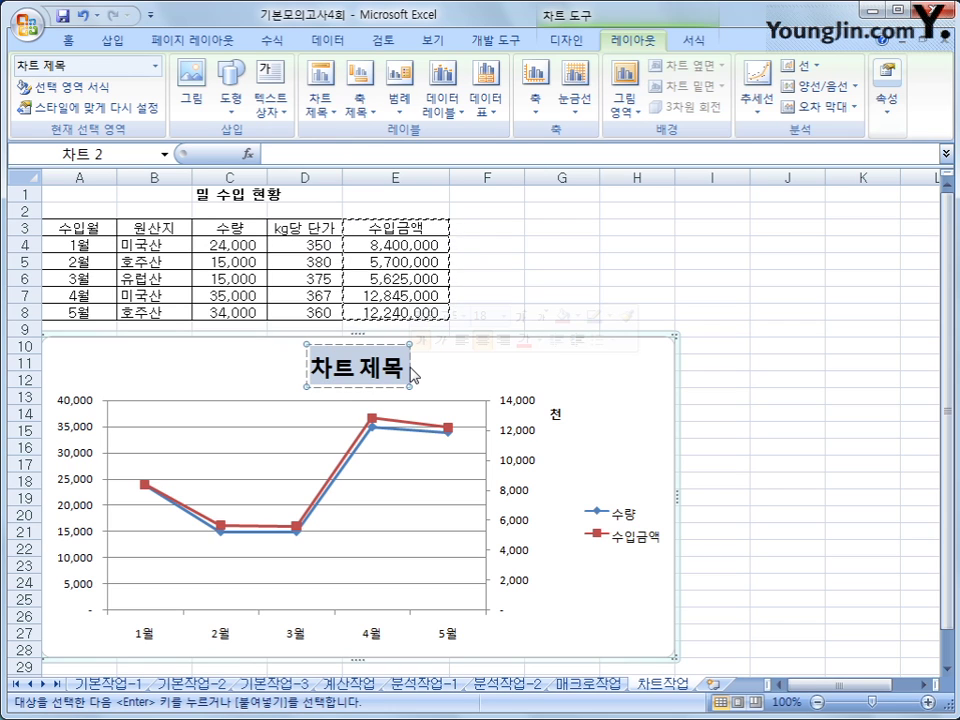
text(밀)
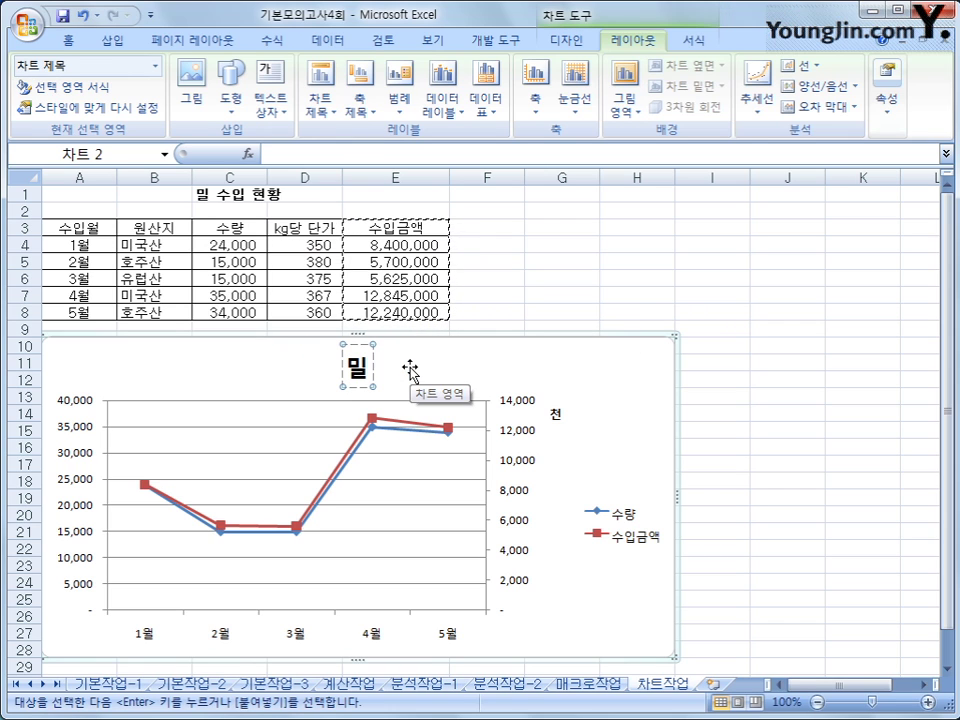
text( 수입 현황)
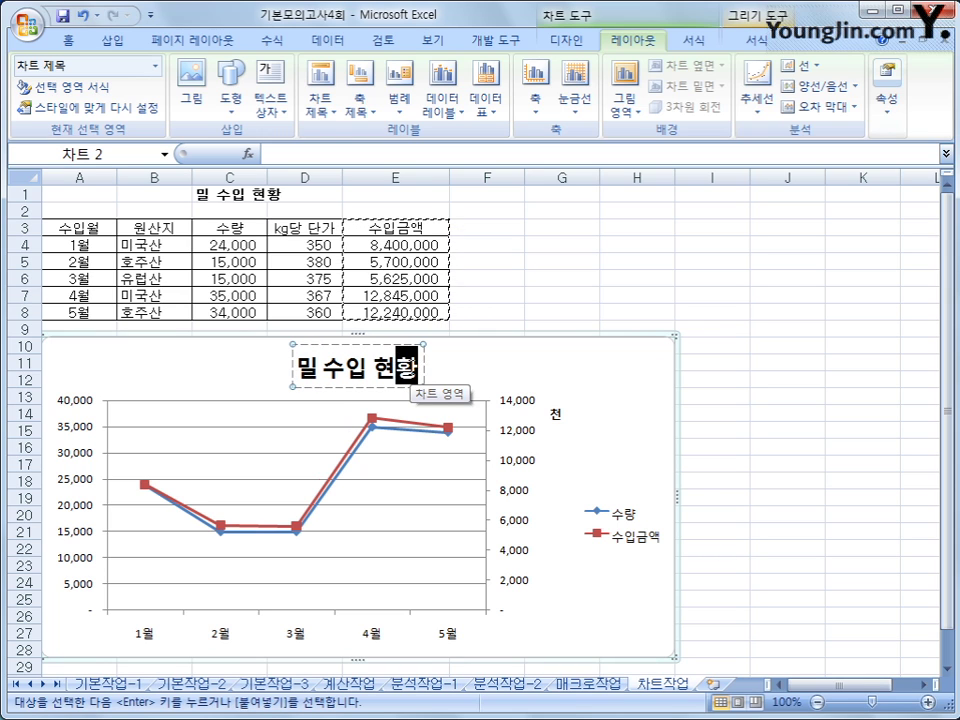
click(600, 417)
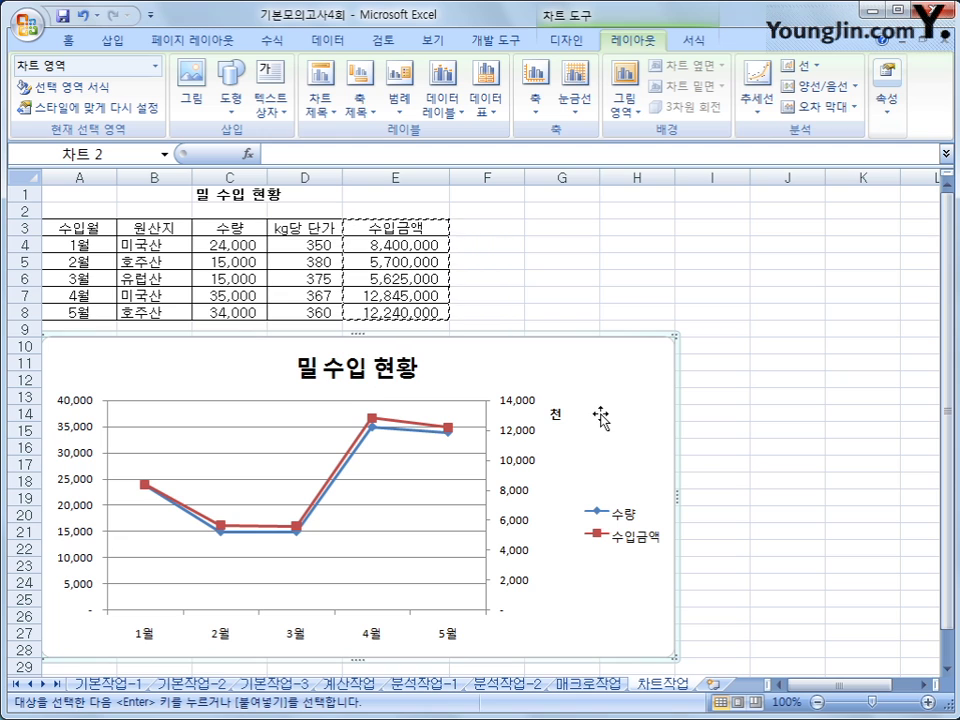
Add a primary vertical axis title with vertical text (세로 제목) reading 수량.
click(366, 112)
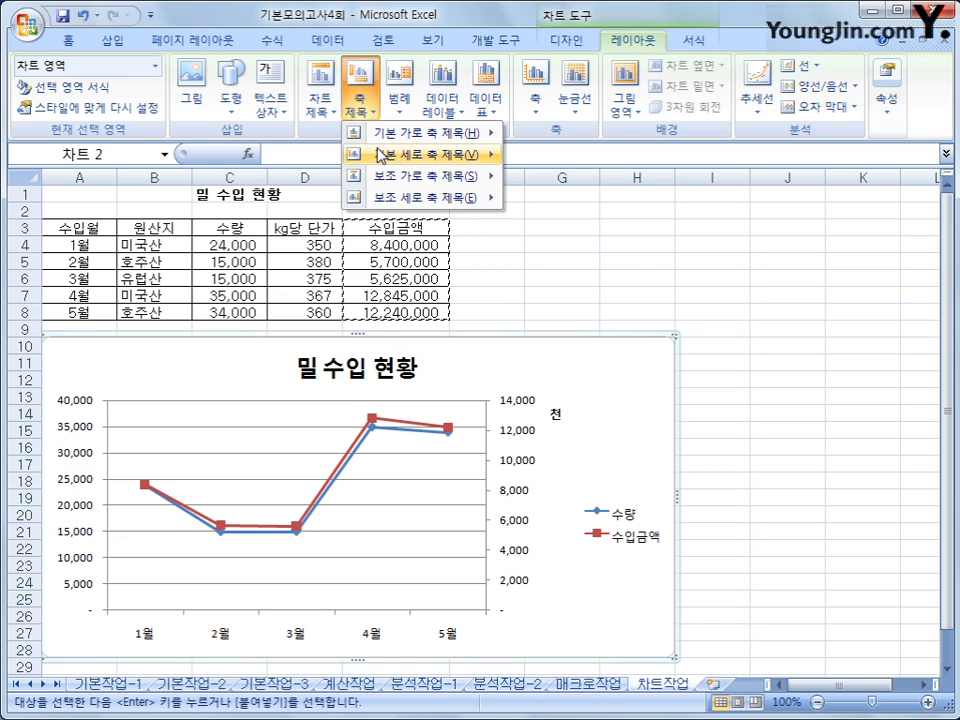
mouse_move(381, 156)
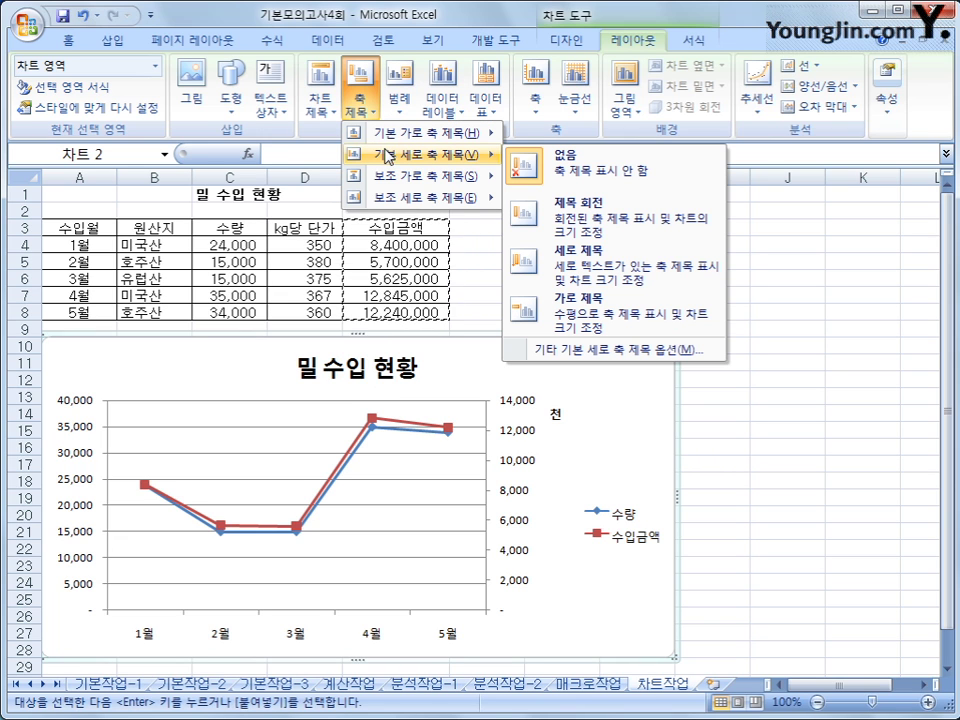
click(619, 257)
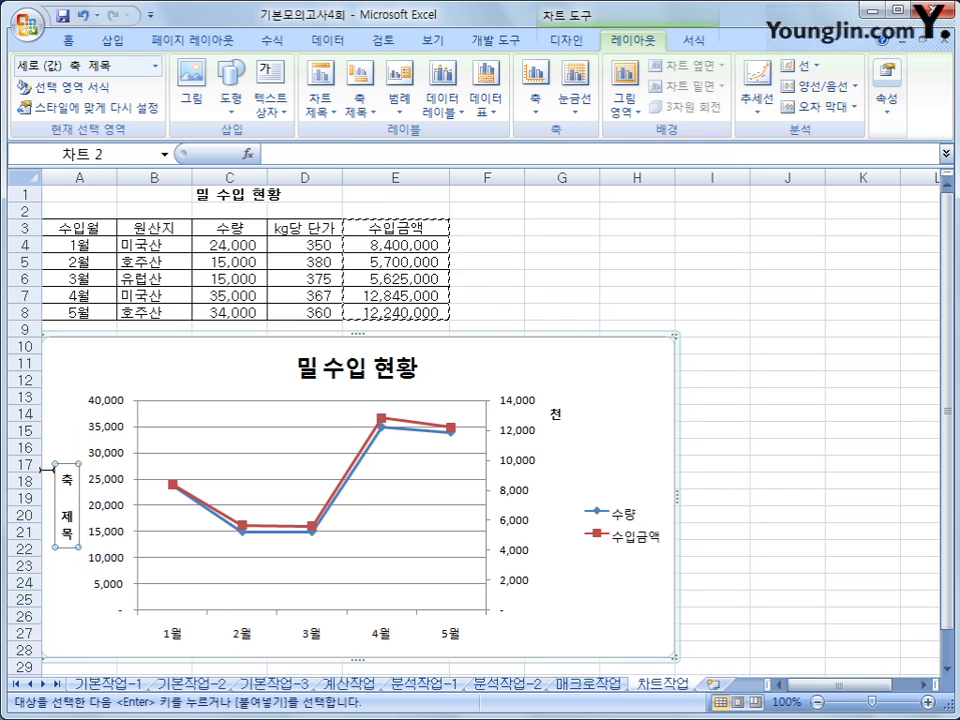
drag(64, 476, 62, 532)
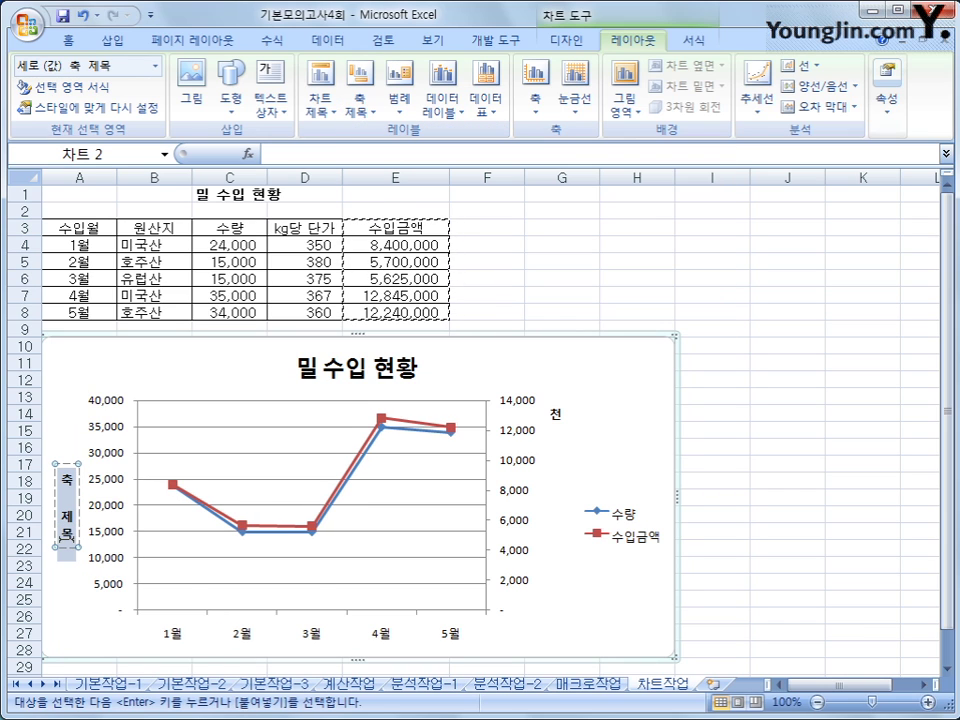
text(술량)
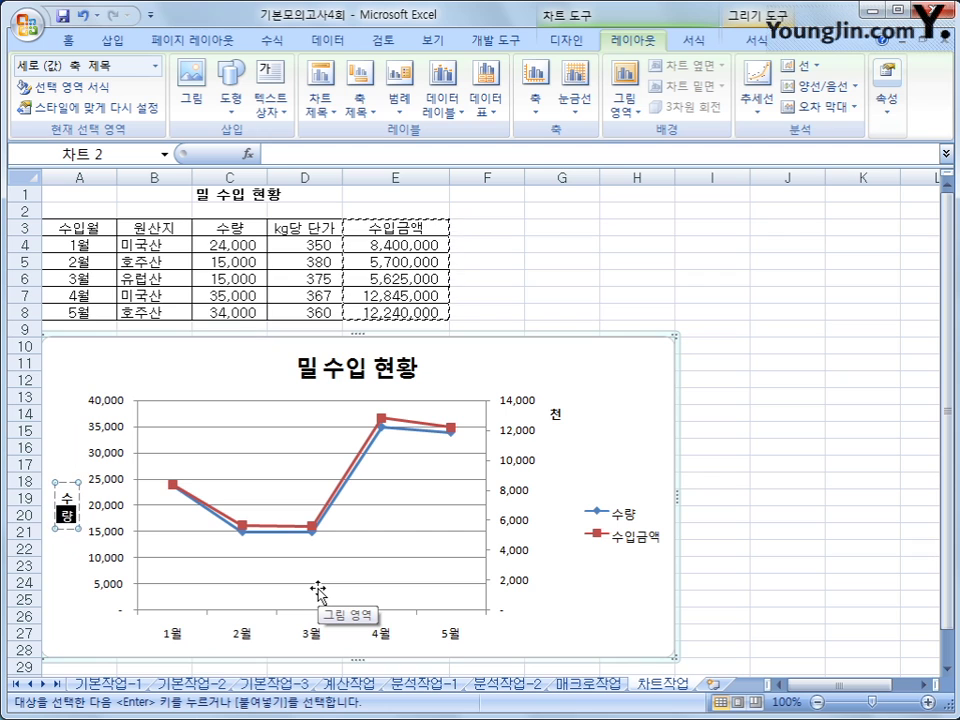
Add a secondary vertical axis title with vertical text (세로 제목) reading 수입금액.
click(362, 105)
mouse_move(404, 208)
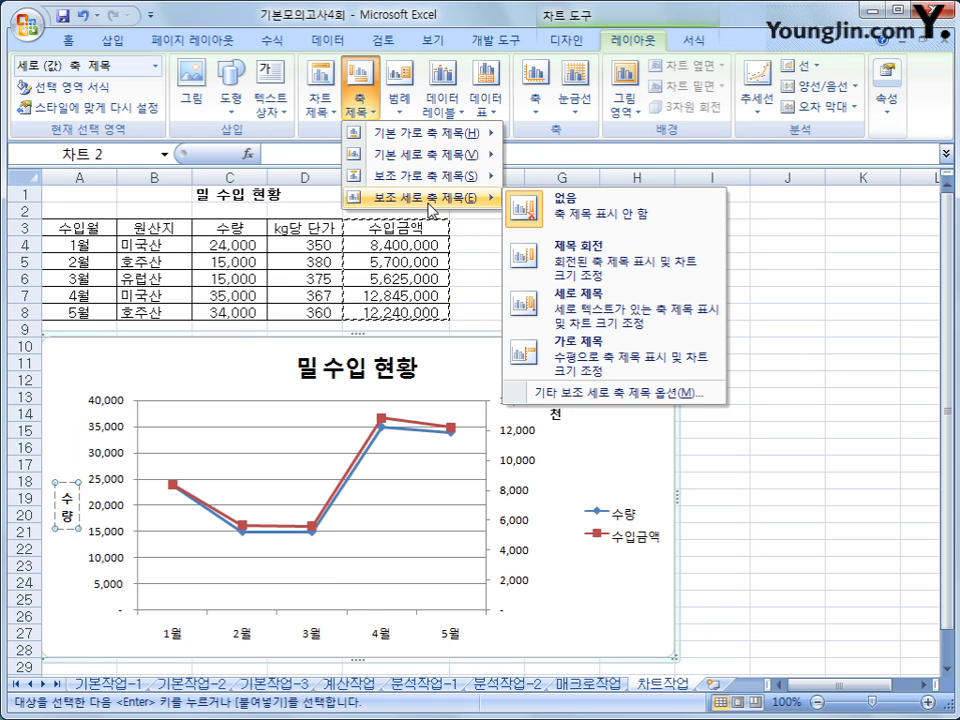
click(568, 320)
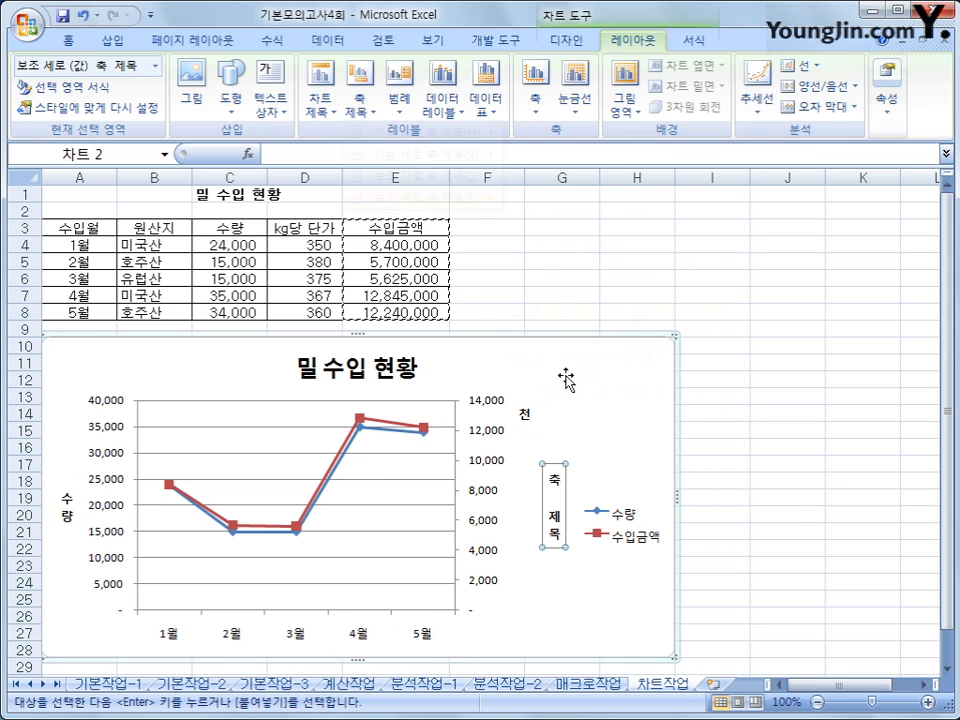
drag(553, 474, 553, 548)
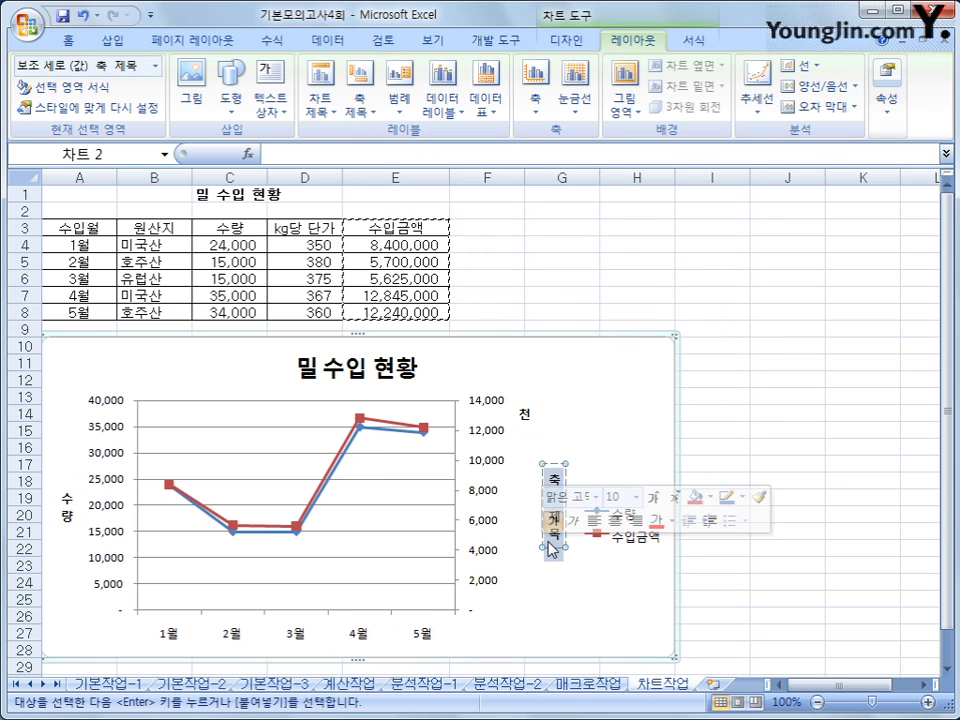
text(수입금액)
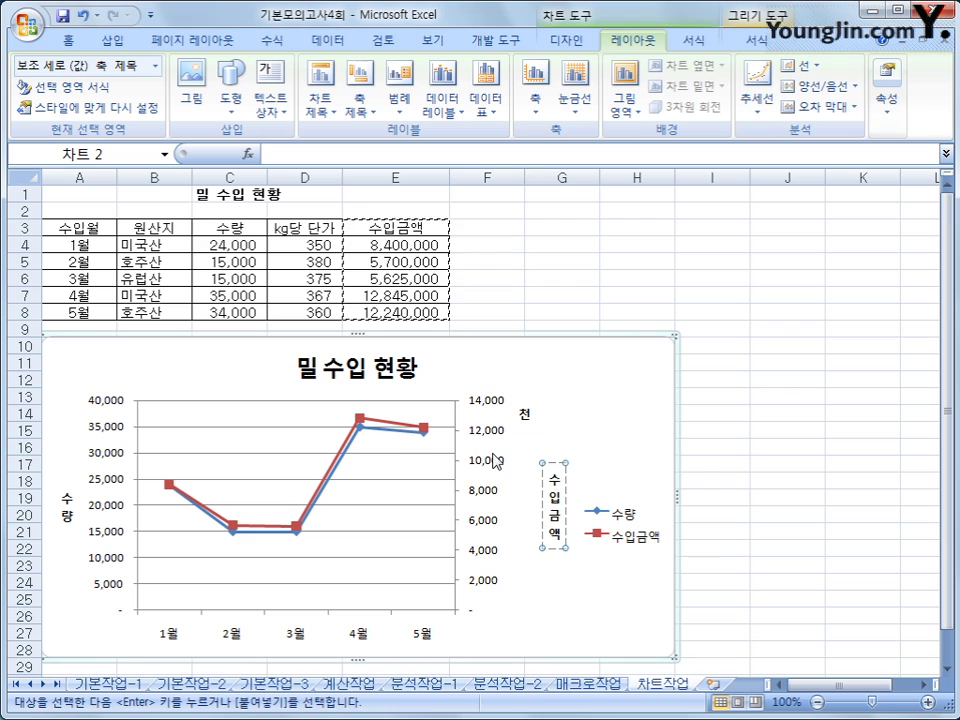
Set the primary vertical axis minimum to a fixed value of 10000.
click(500, 432)
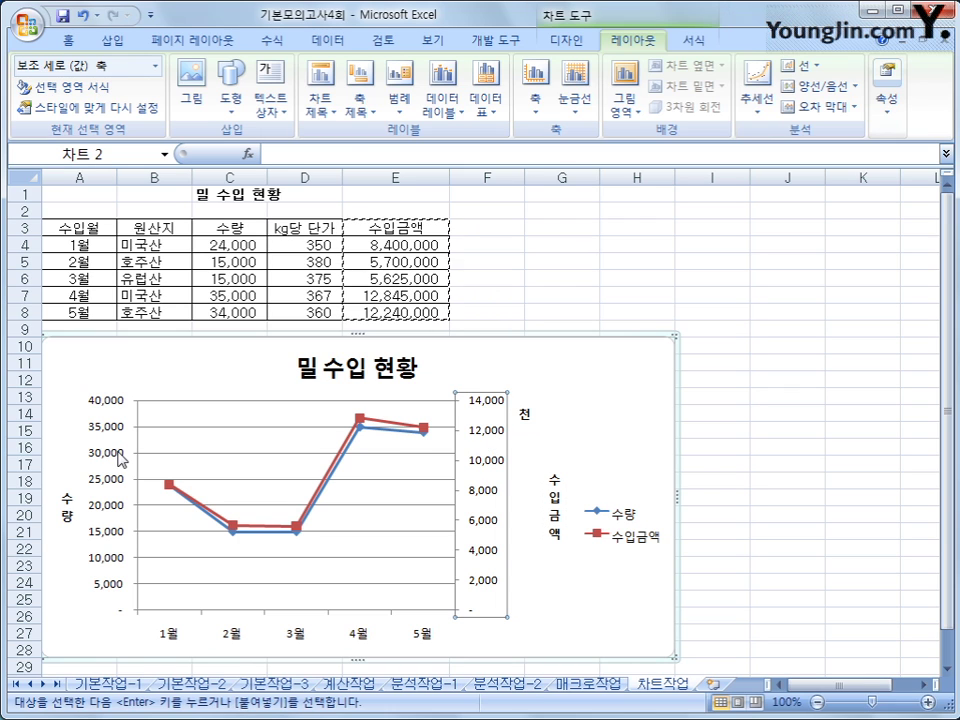
click(120, 458)
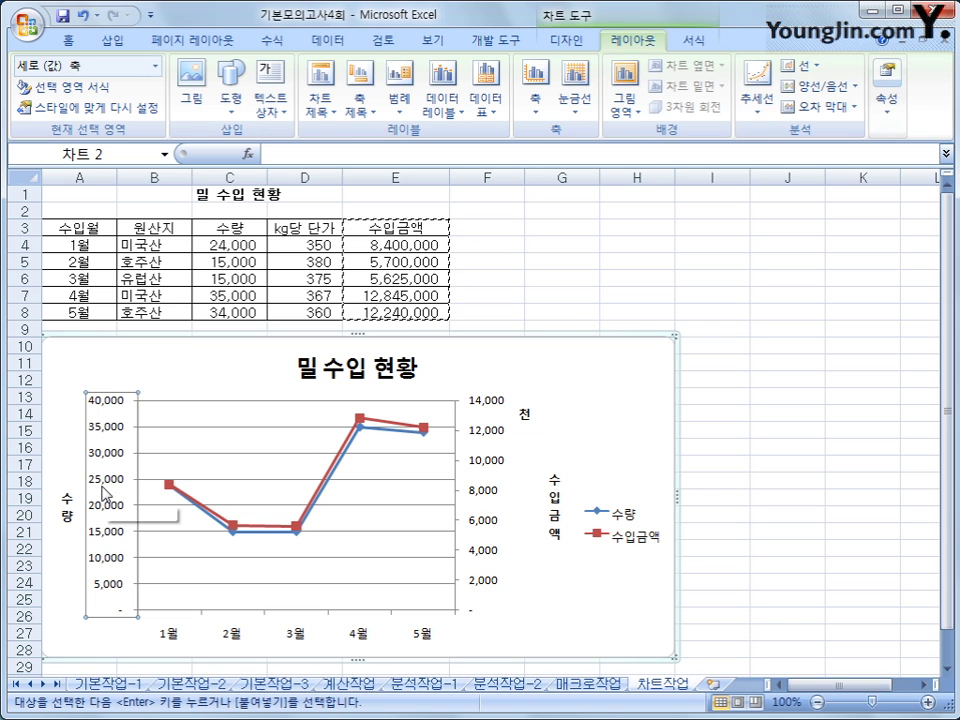
right_click(113, 427)
click(200, 616)
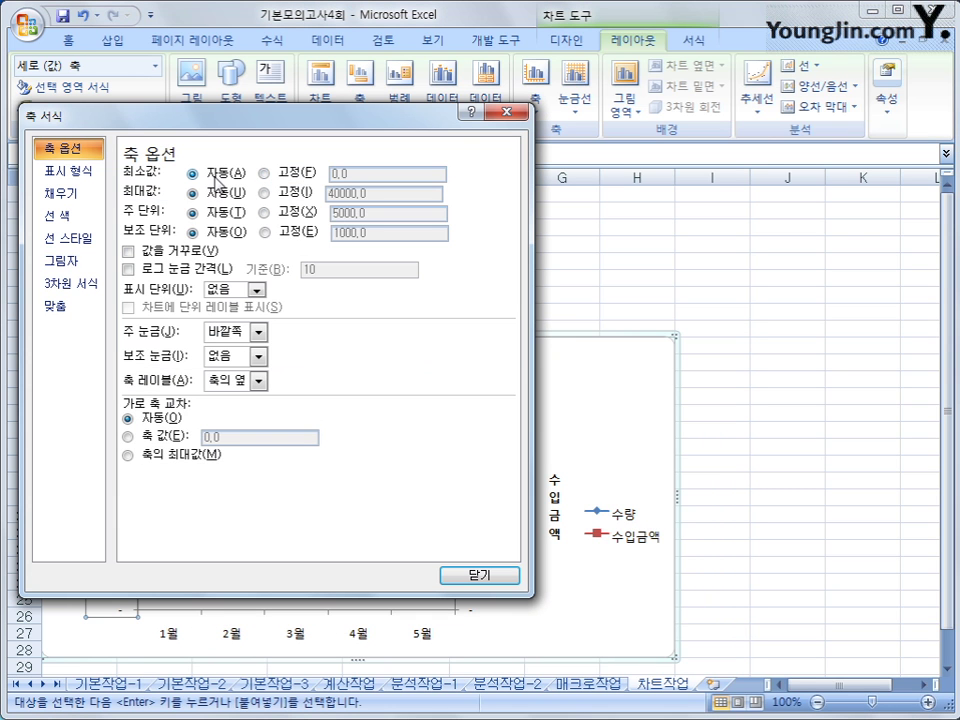
click(264, 174)
double_click(374, 175)
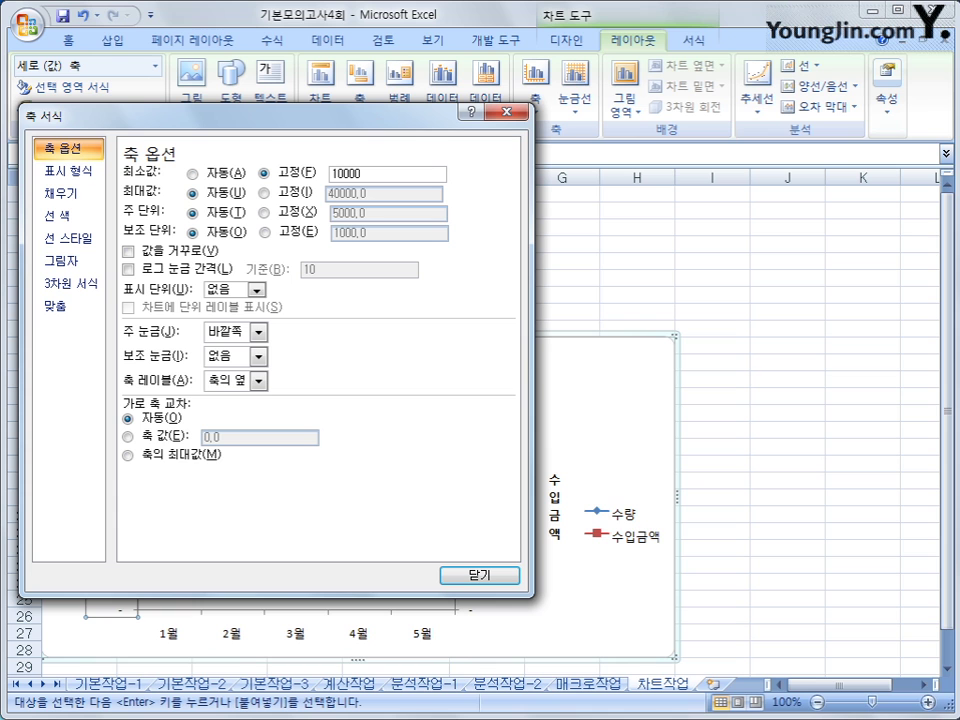
click(470, 575)
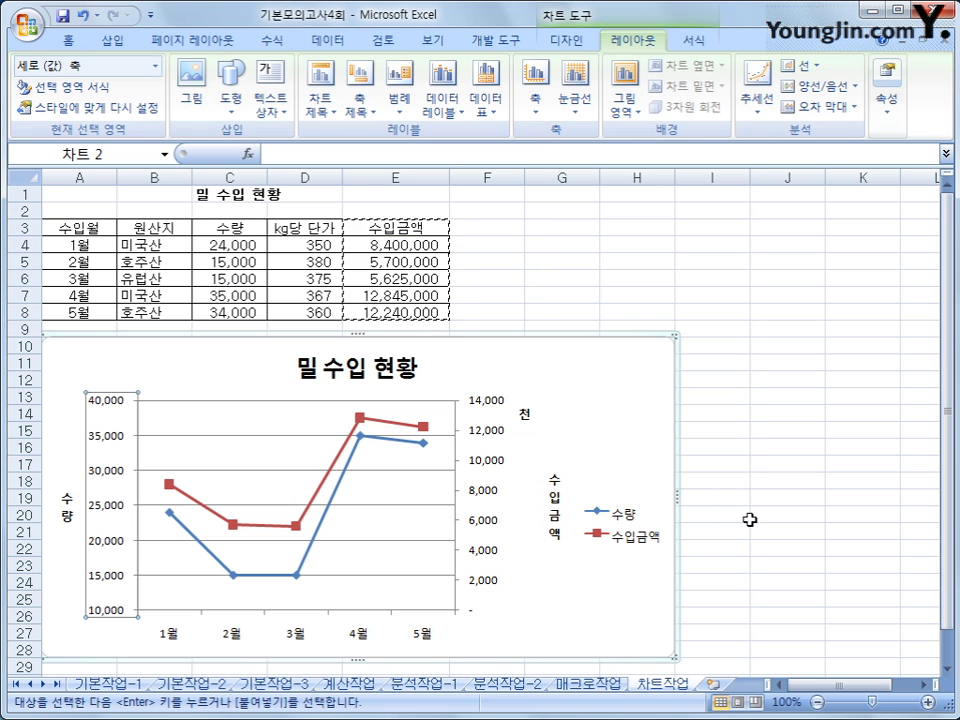
click(801, 500)
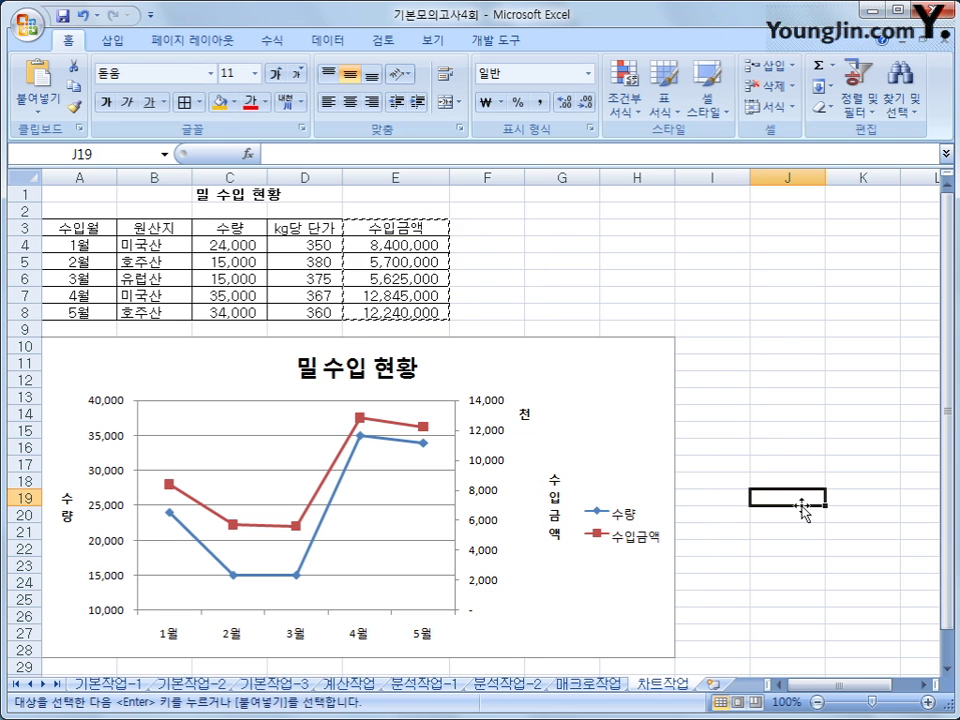
Set the chart legend's font to 돋움 at size 10.
click(635, 535)
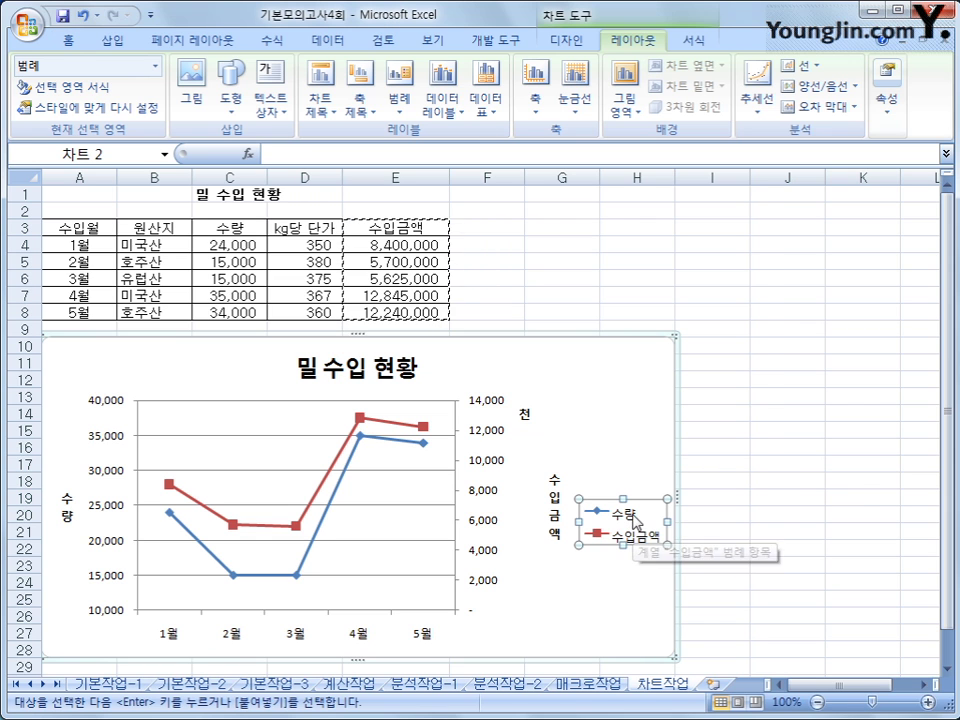
right_click(637, 515)
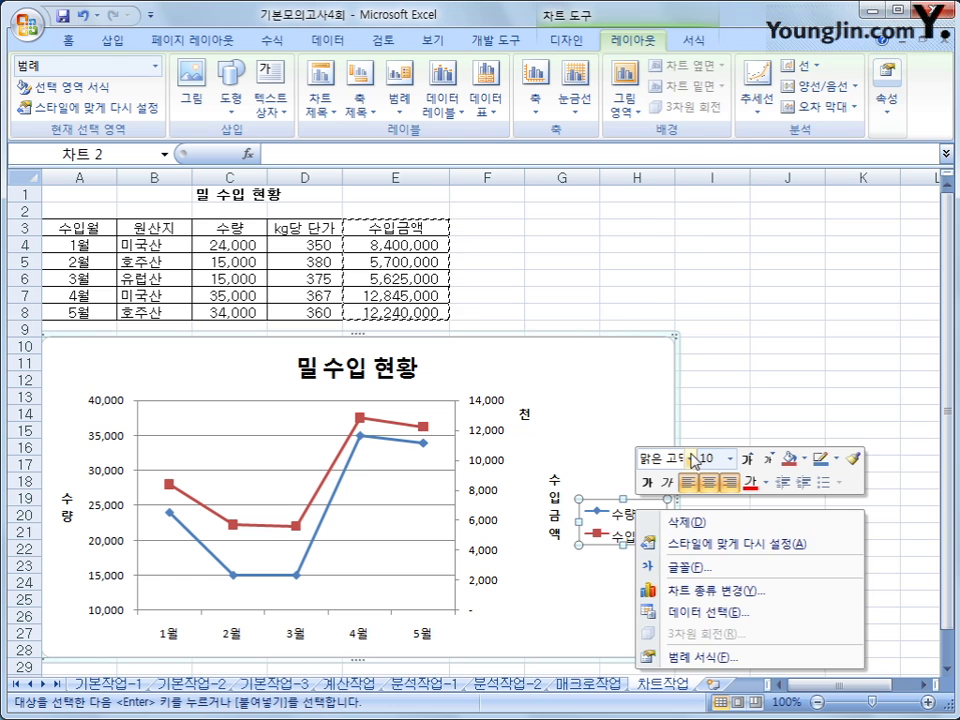
click(691, 459)
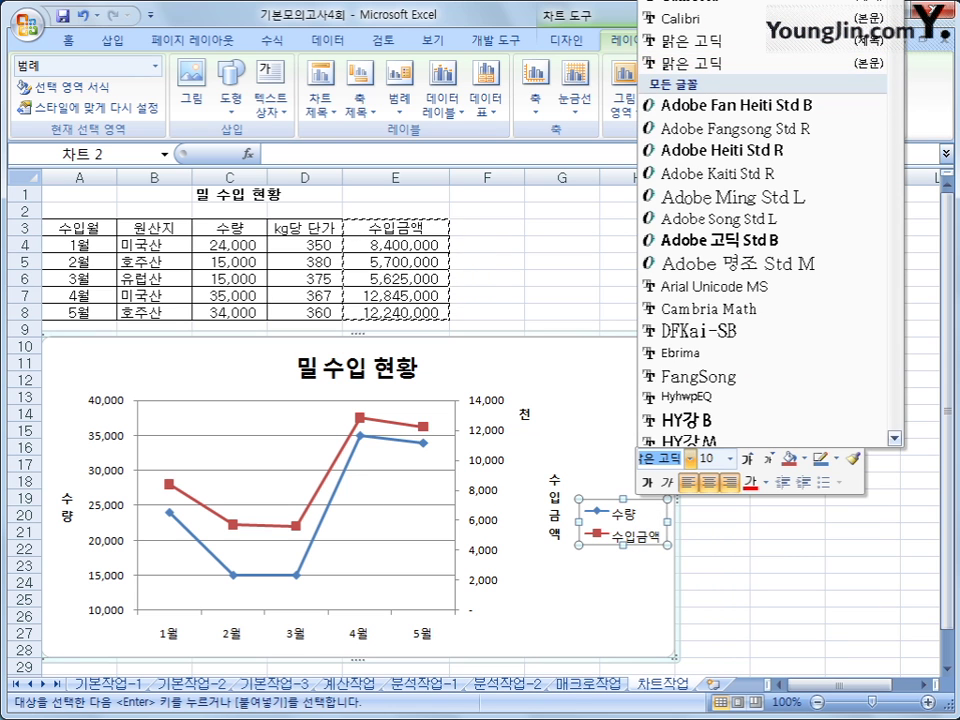
drag(893, 22, 895, 91)
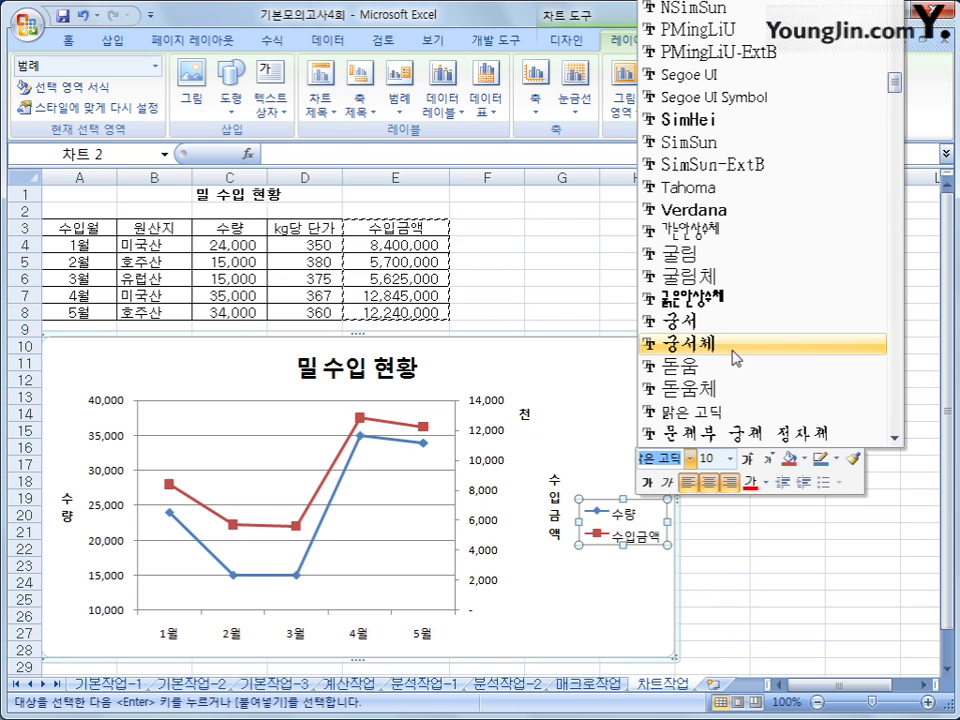
click(700, 366)
click(731, 458)
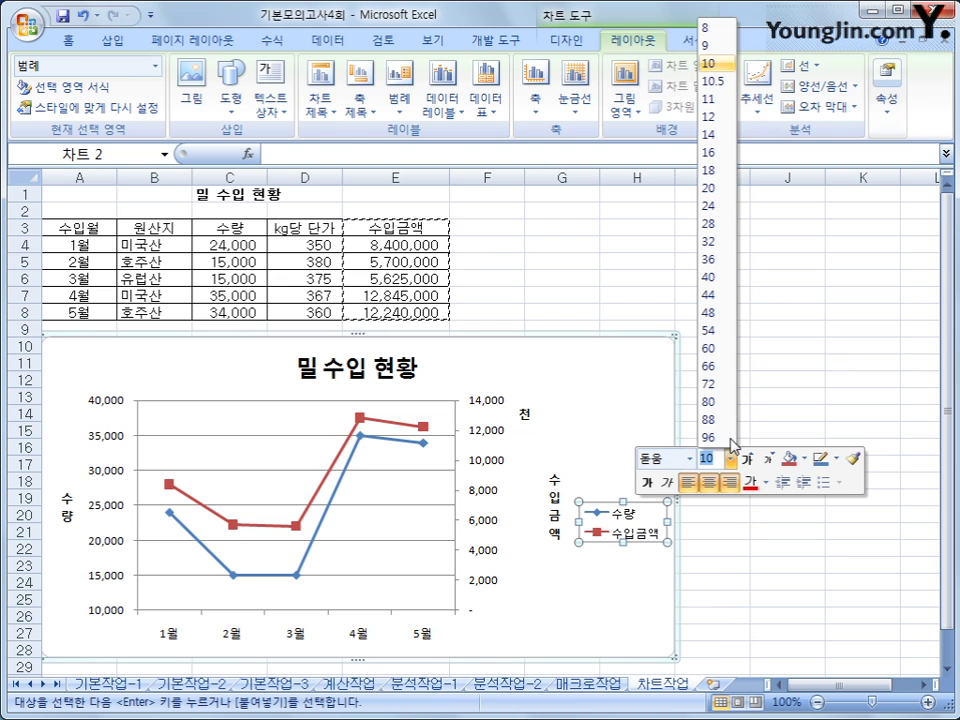
click(718, 99)
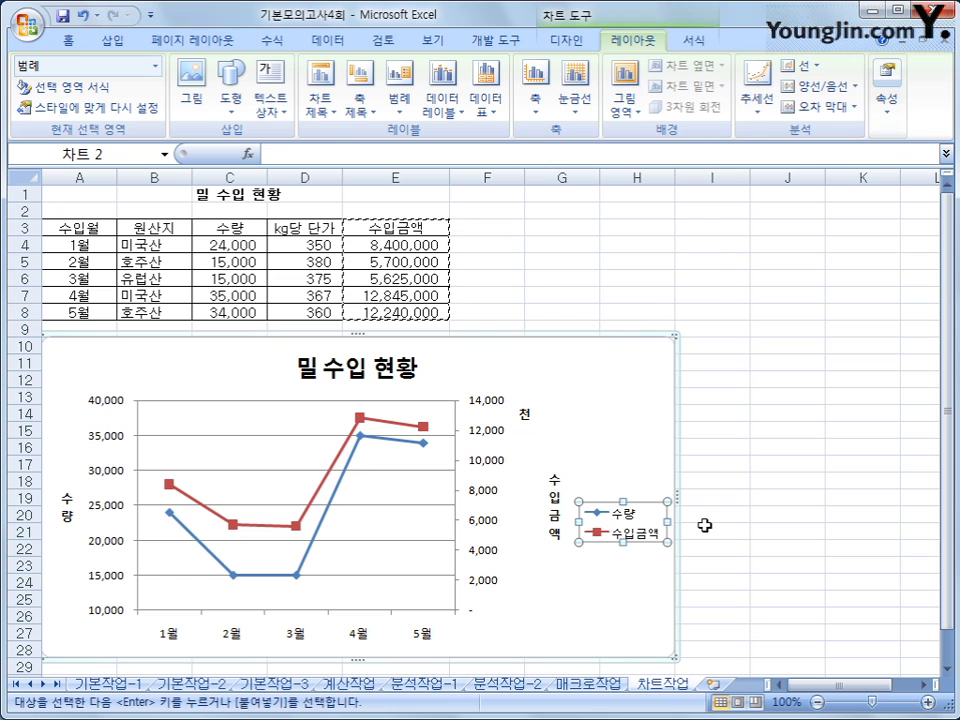
Set the legend position to 아래쪽 in the legend's format options and deselect the chart.
right_click(643, 513)
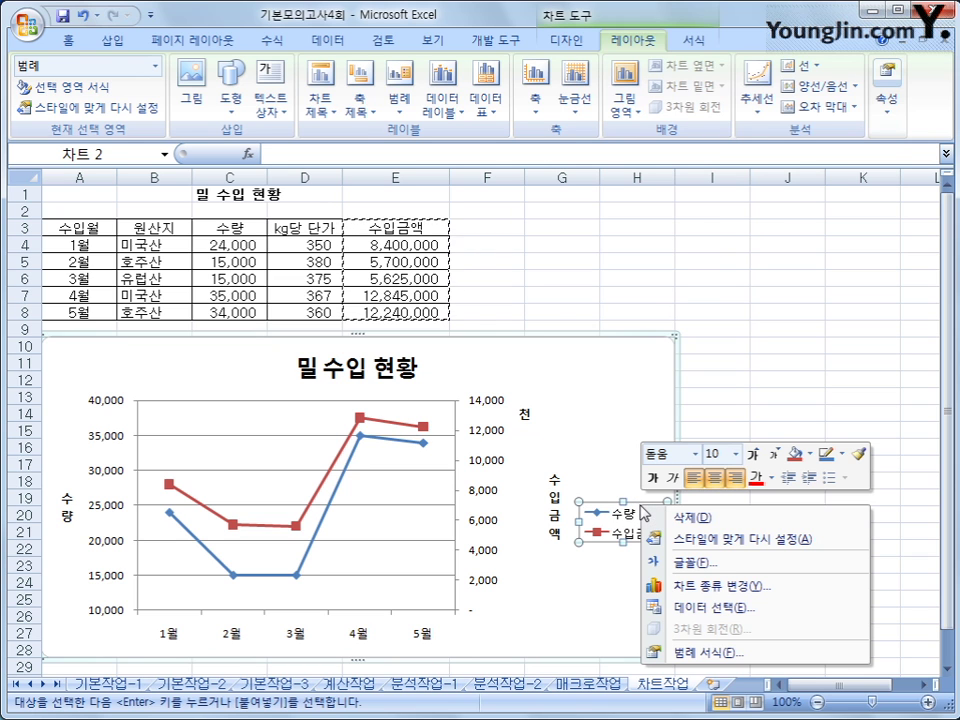
click(736, 648)
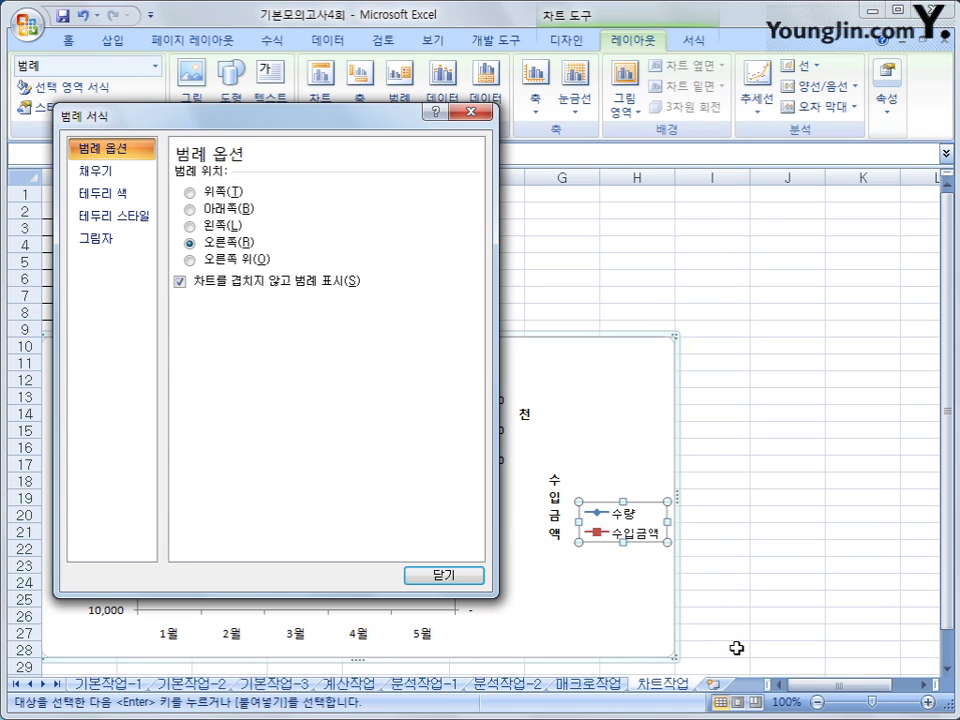
click(240, 210)
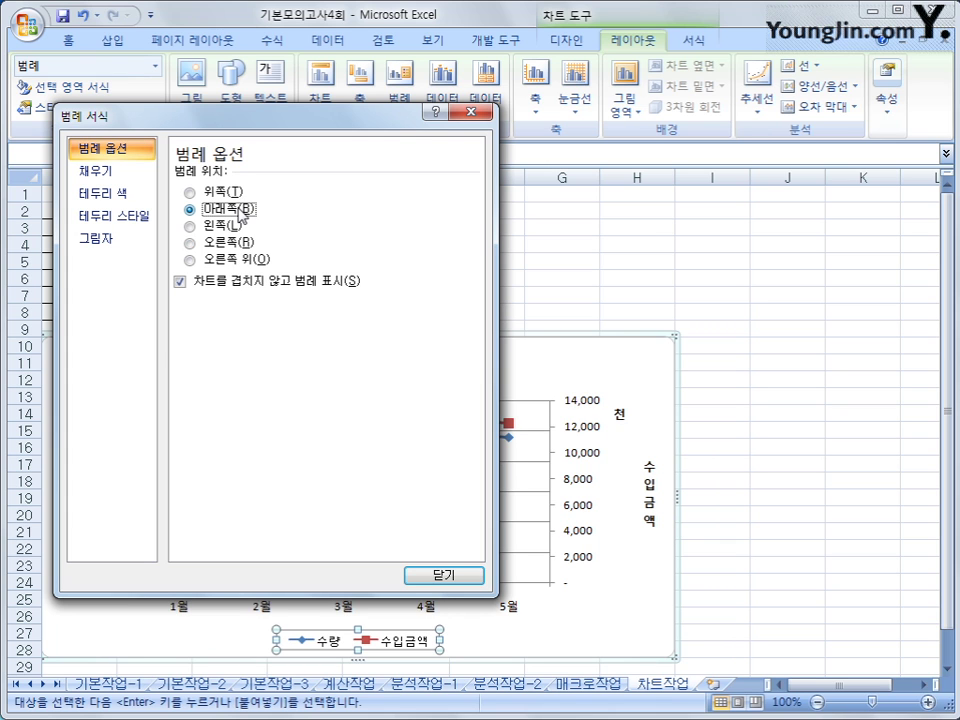
click(443, 575)
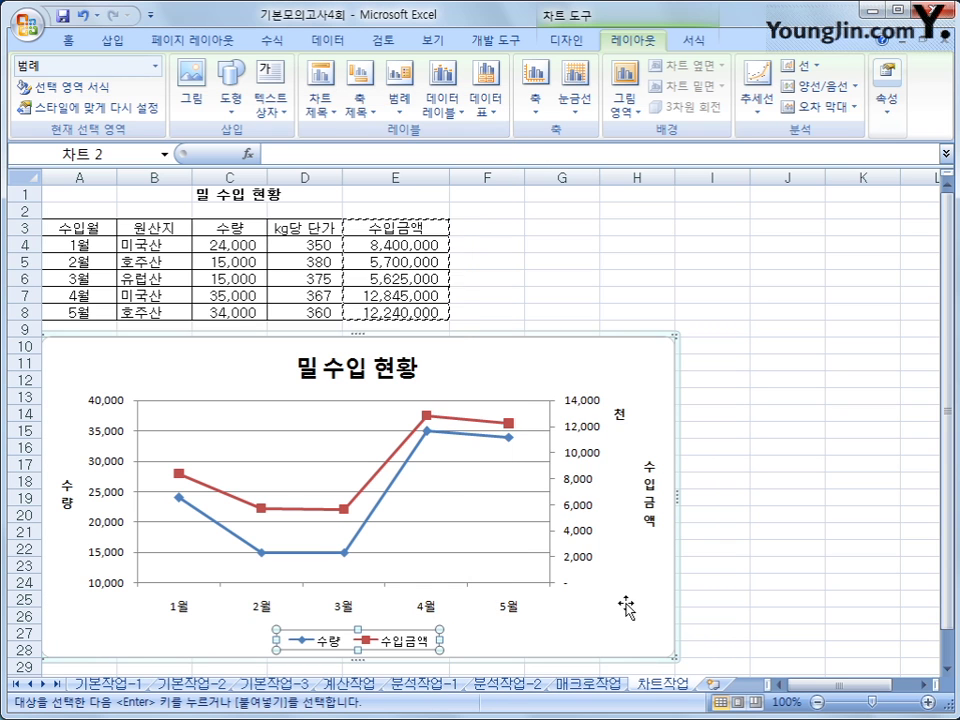
click(765, 645)
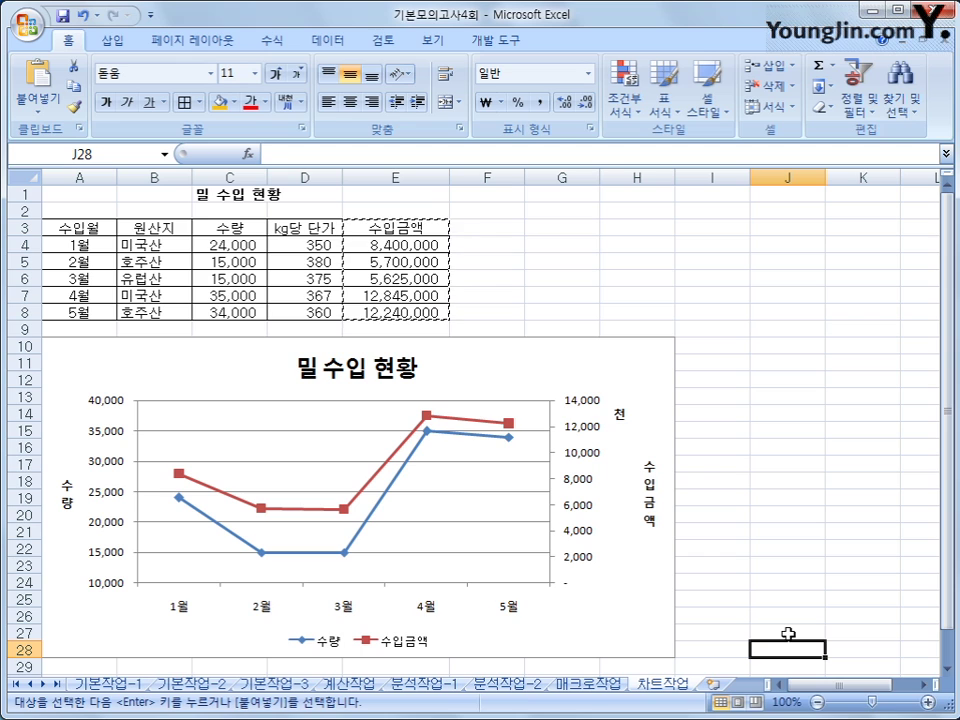